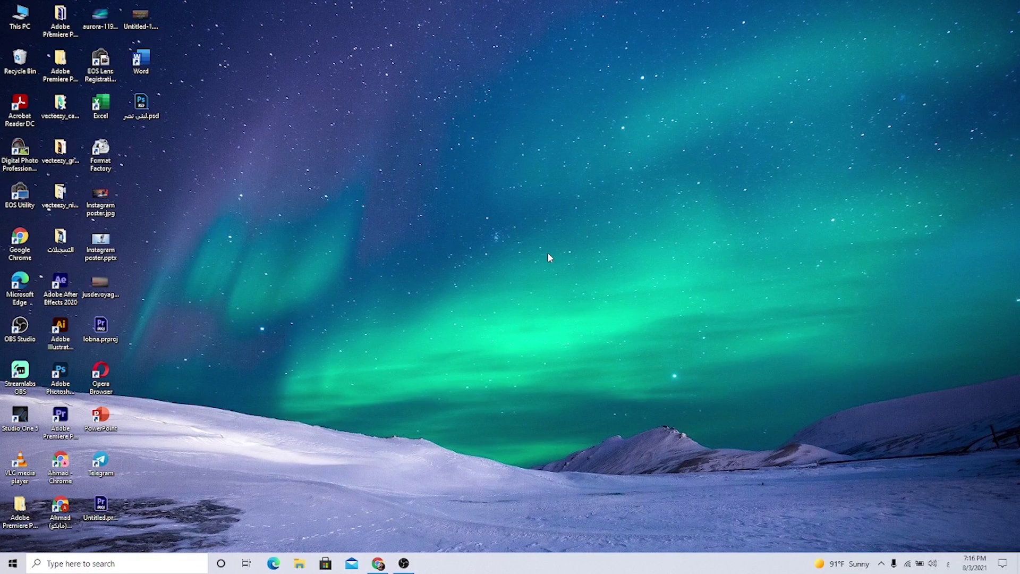
Go back to Chrome's Cavalry Vector Icons tab on Vecteezy and start its Free Download
click(378, 563)
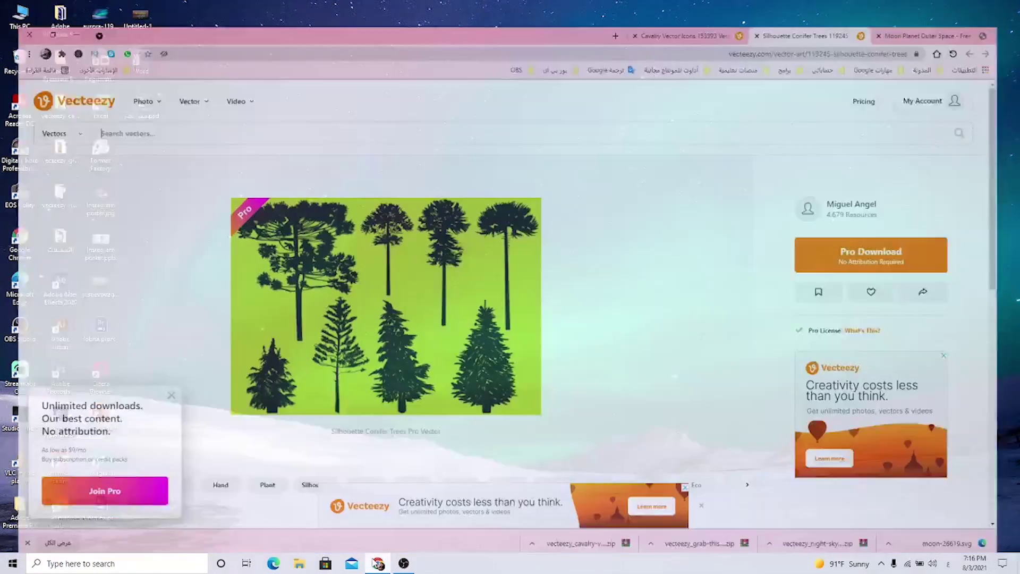
click(932, 15)
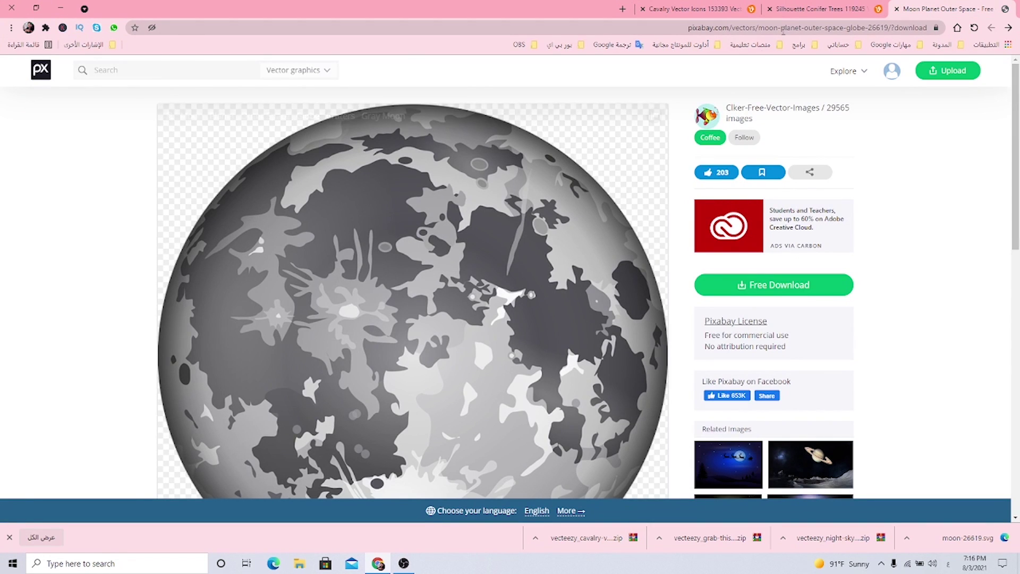
click(809, 14)
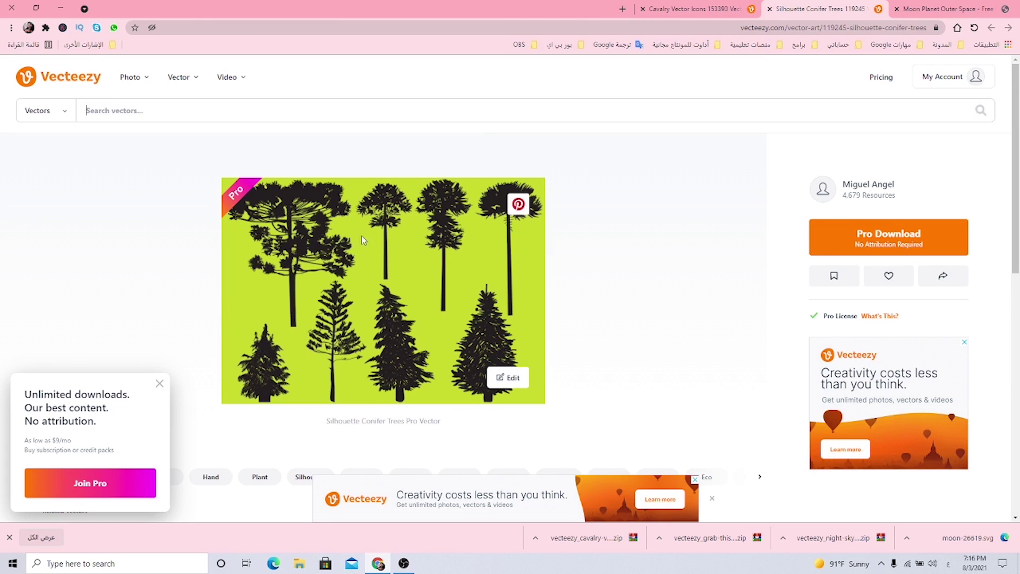
click(705, 11)
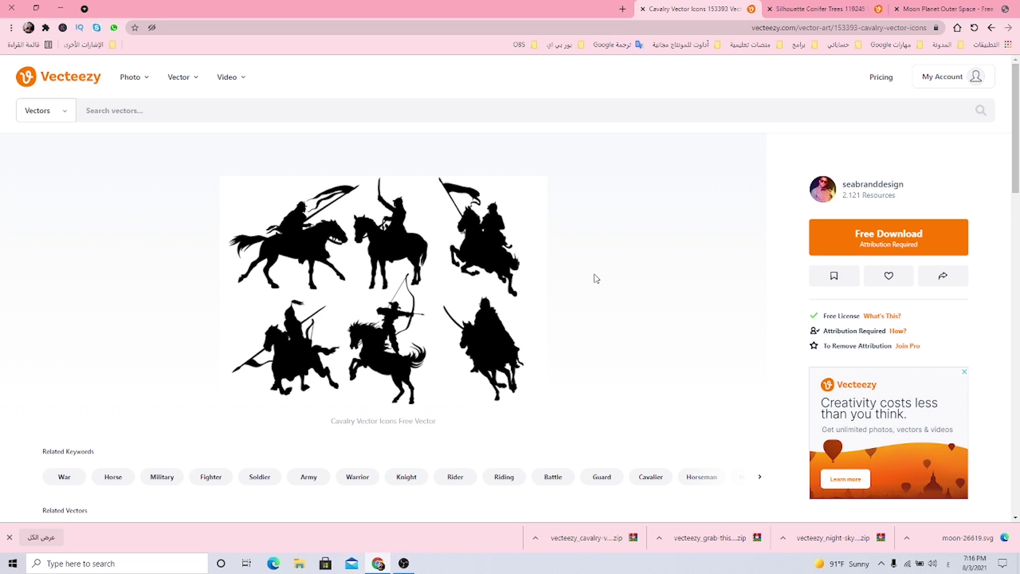
click(808, 9)
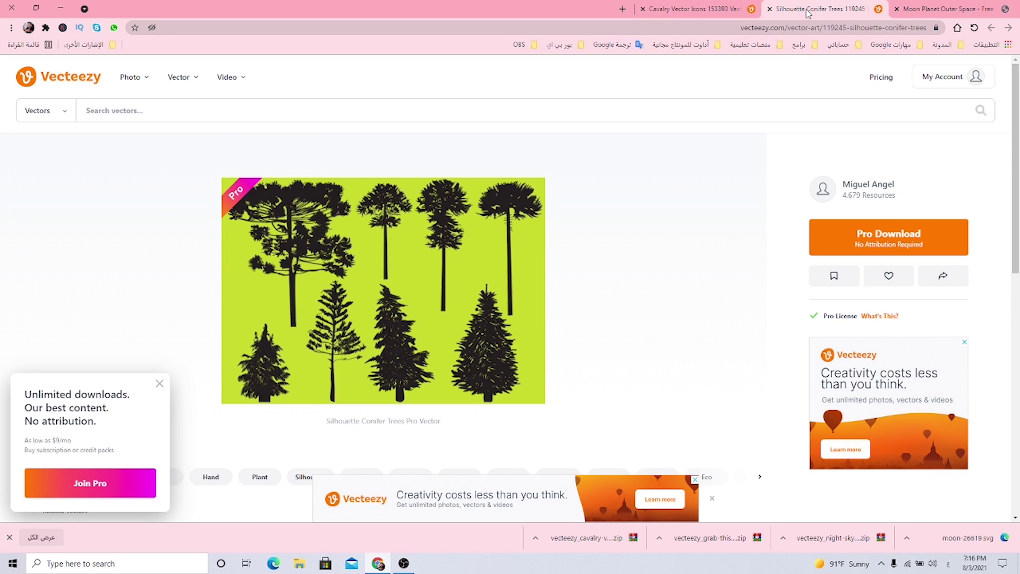
click(947, 14)
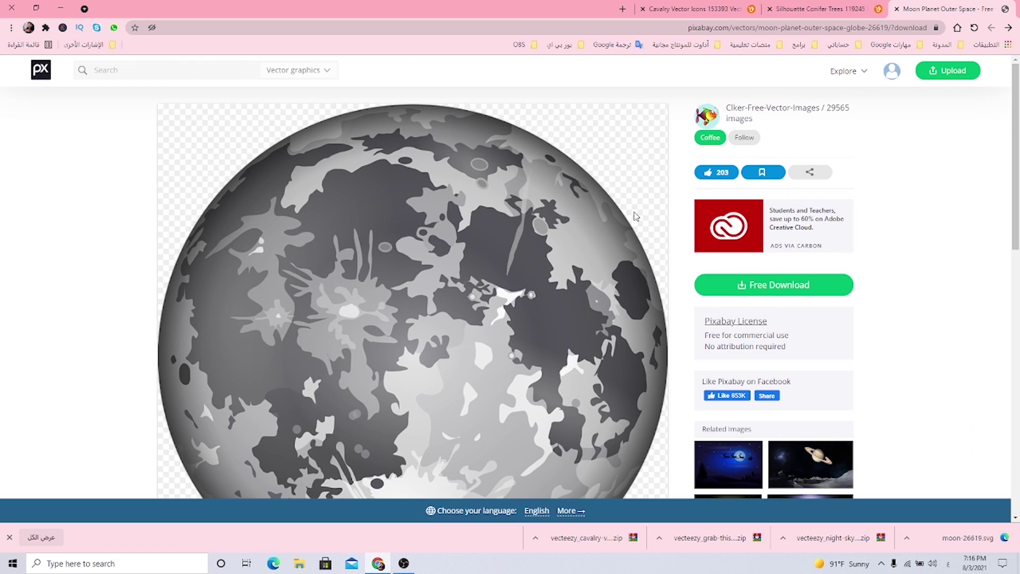
click(833, 15)
click(697, 10)
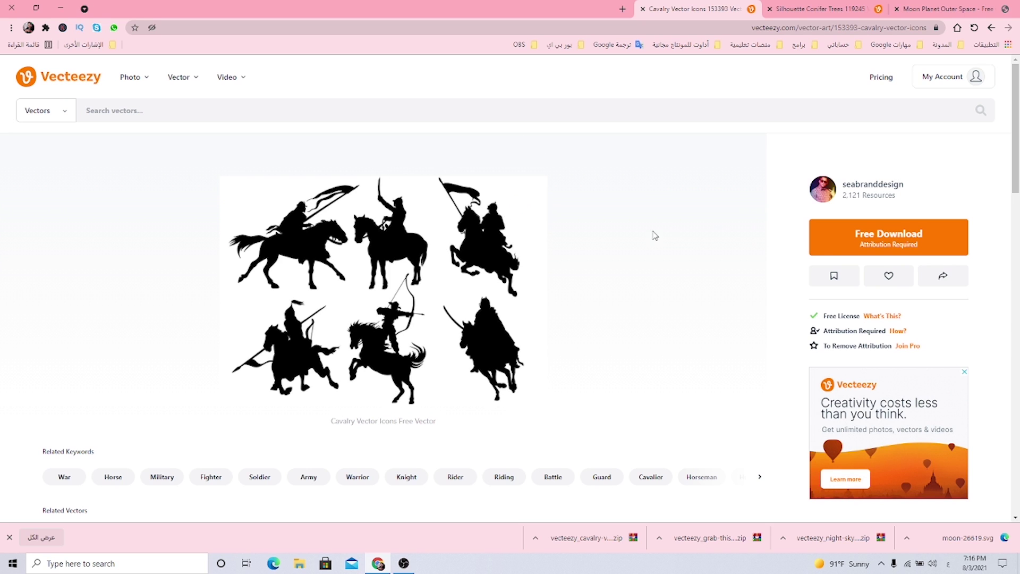
click(865, 239)
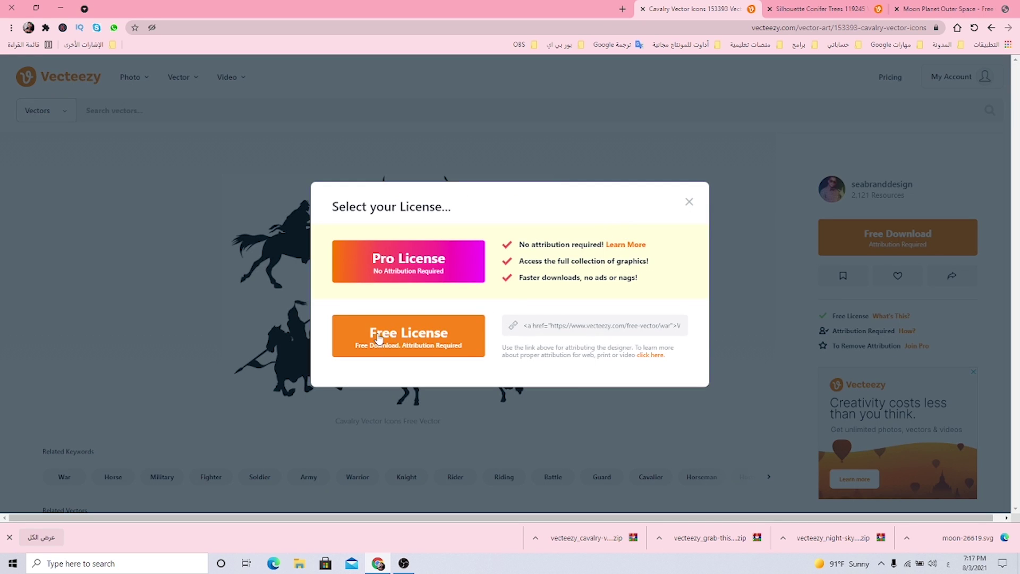
Pick the Free License, save the cavalry icons zip to the Desktop, and reveal it in File Explorer
click(388, 339)
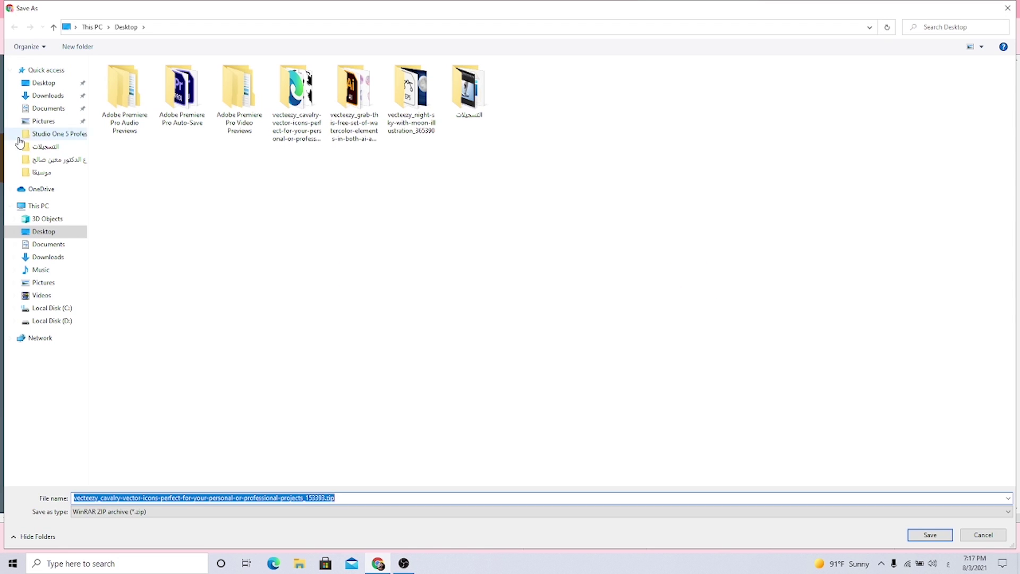
click(44, 83)
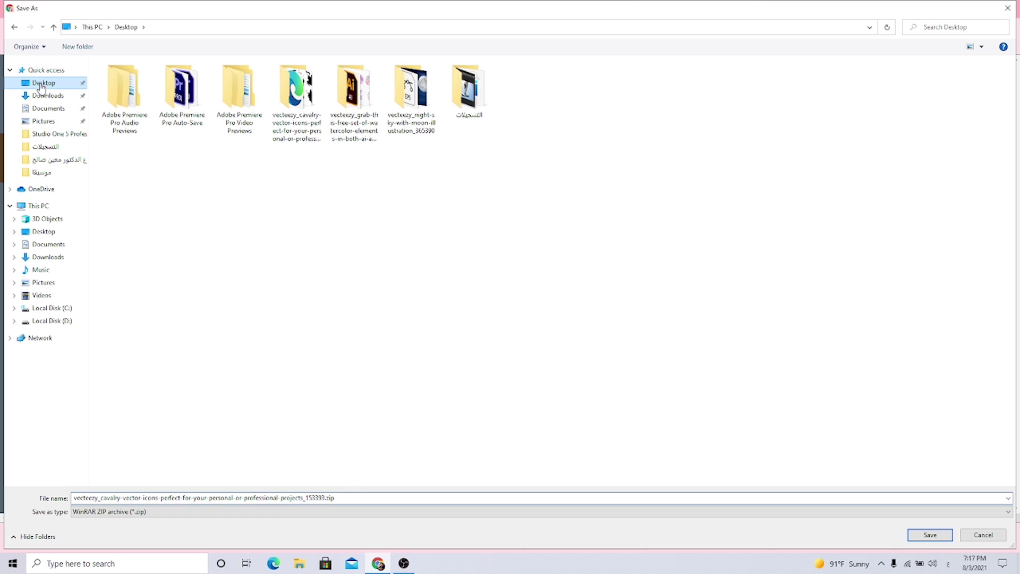
click(938, 535)
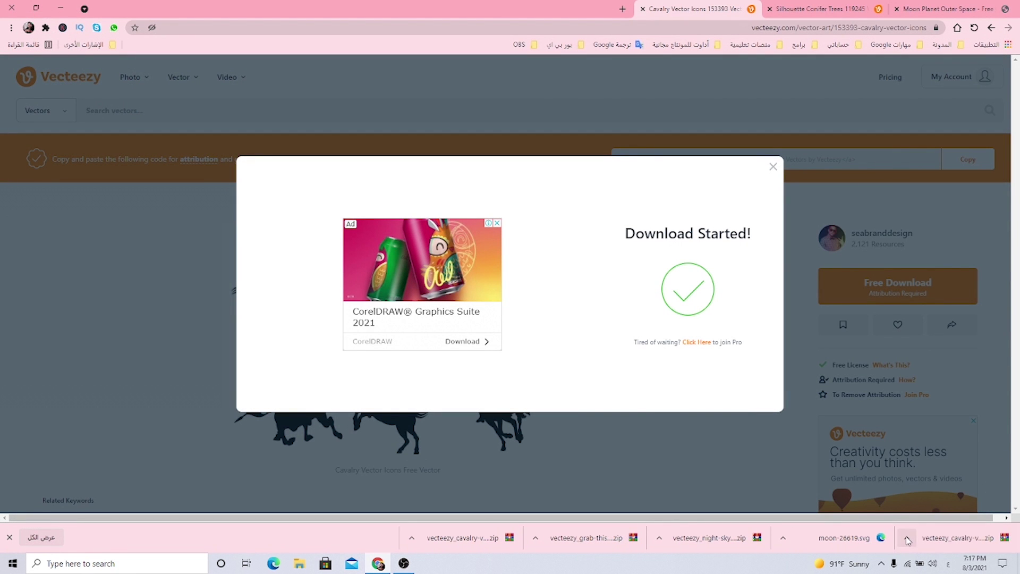
click(907, 538)
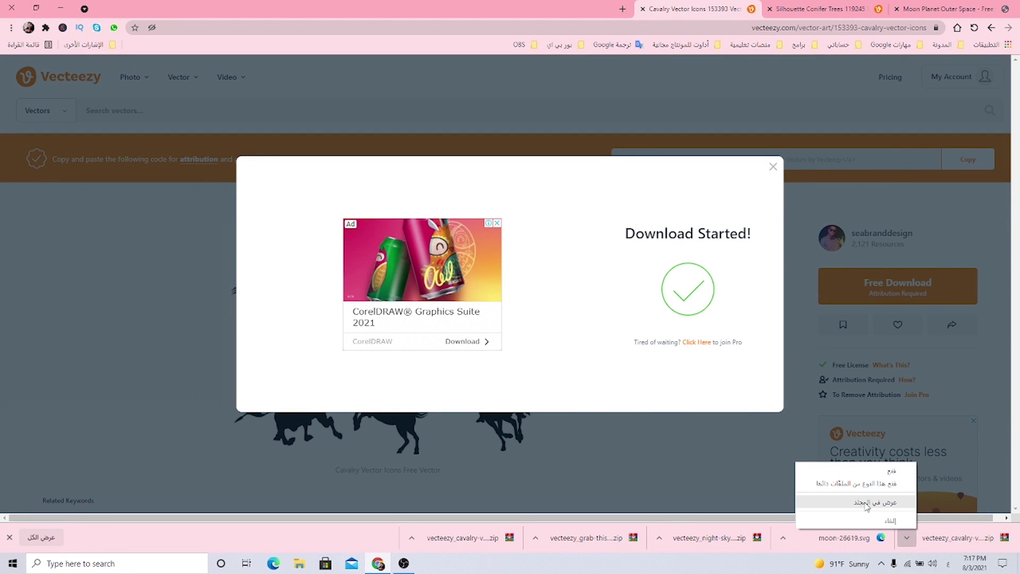
click(882, 503)
Extract the cavalry zip into its own folder on the Desktop and open that folder
right_click(678, 299)
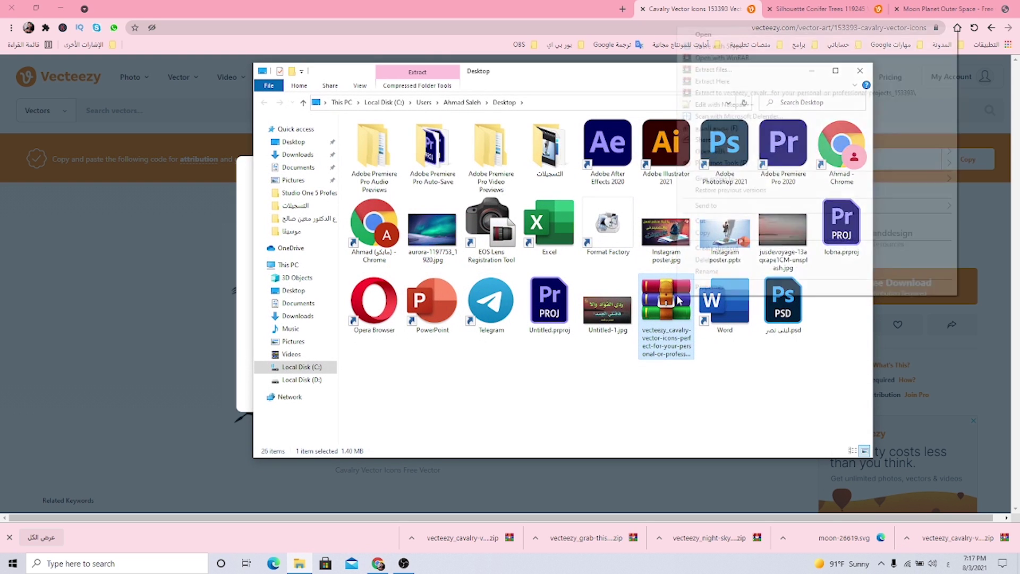
click(707, 94)
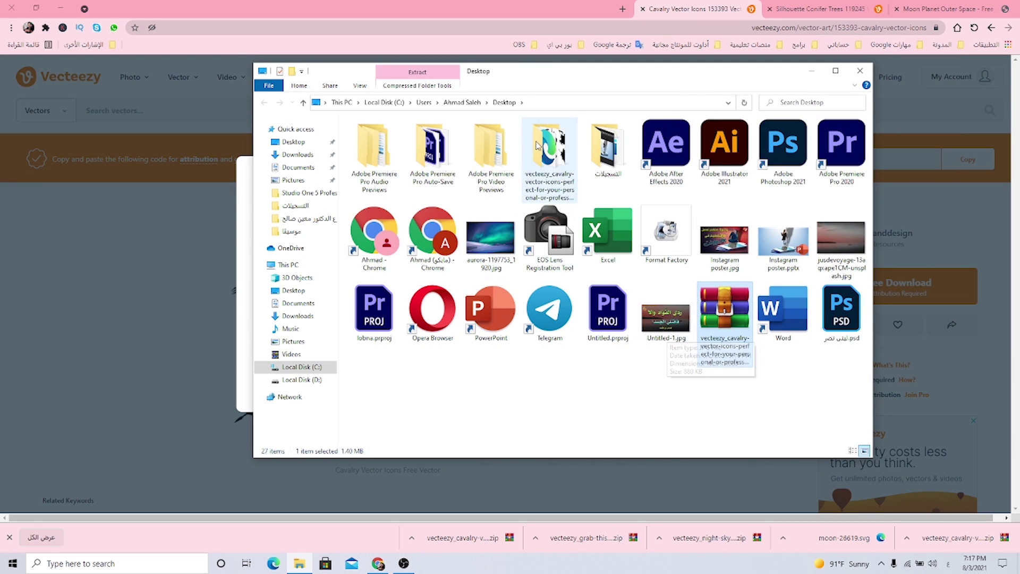
double_click(549, 154)
View the folder as extra large icons and check the .svg, .jpg, .eps and license PDF
right_click(393, 220)
mouse_move(416, 225)
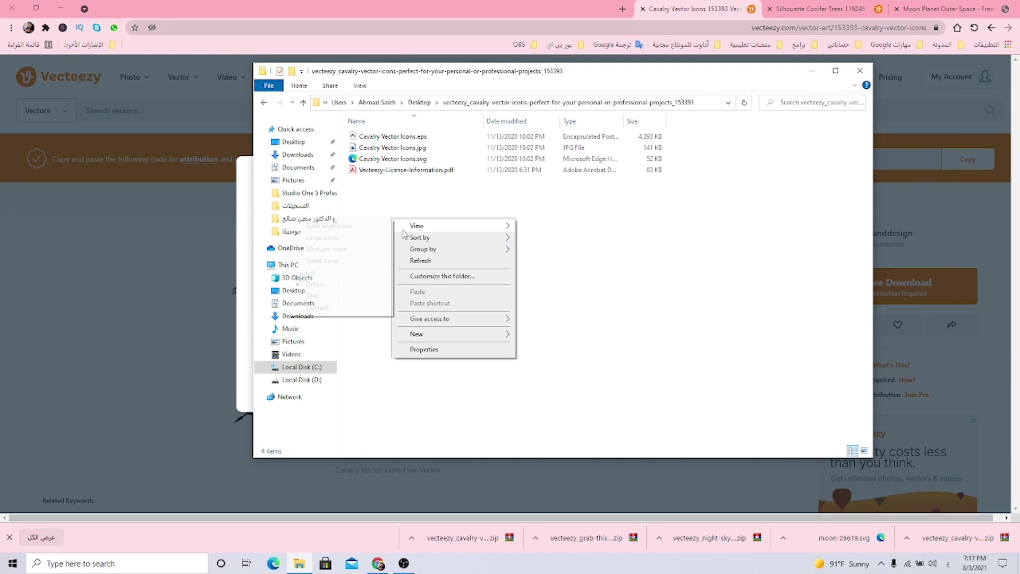
click(345, 226)
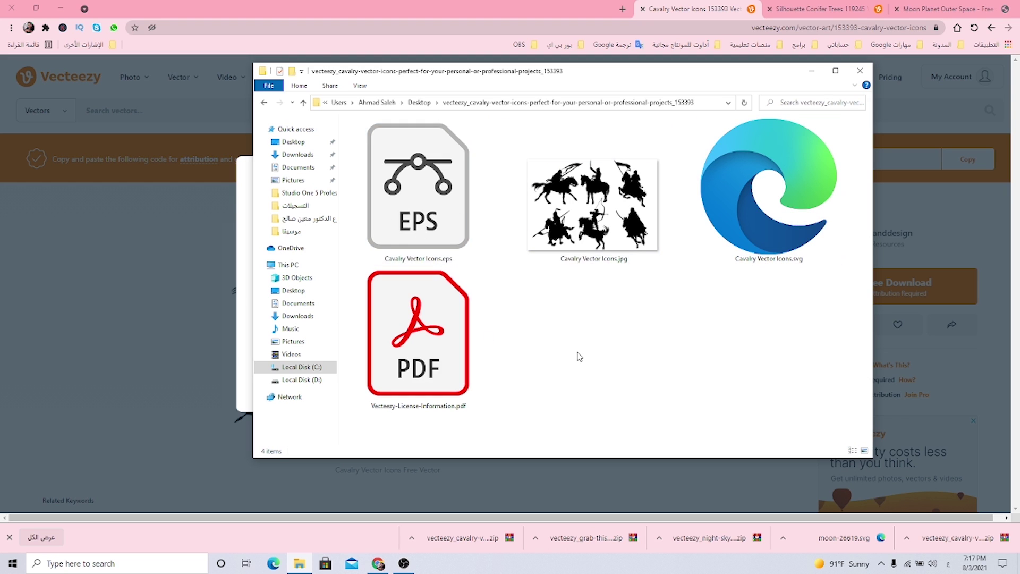
click(779, 260)
click(573, 259)
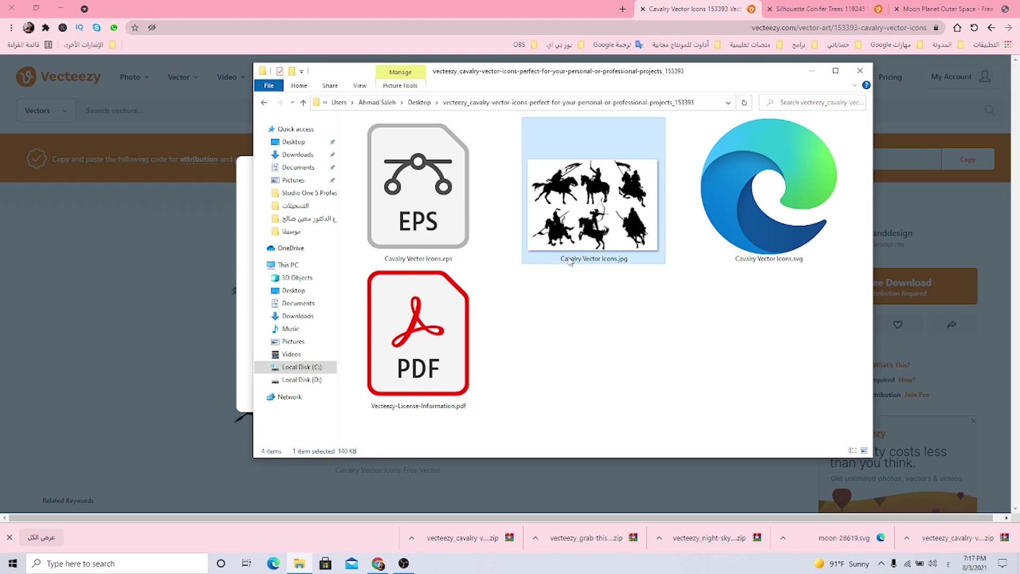
click(447, 253)
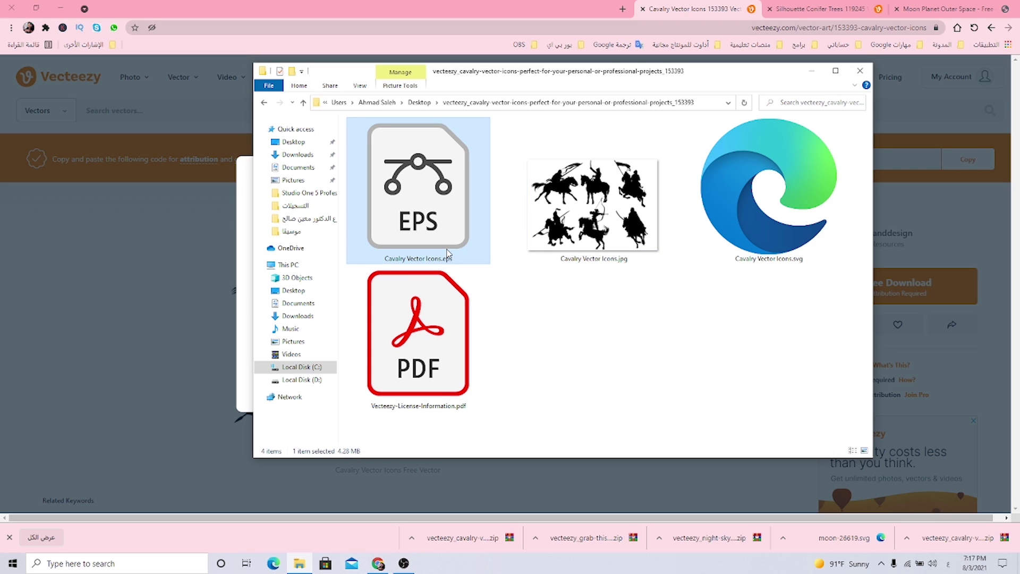
mouse_move(449, 196)
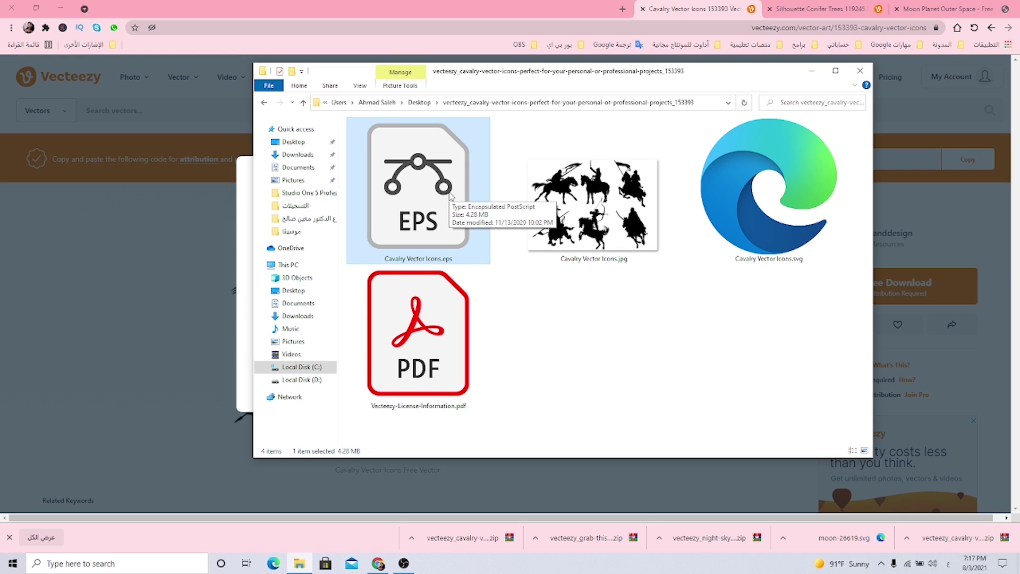
click(452, 368)
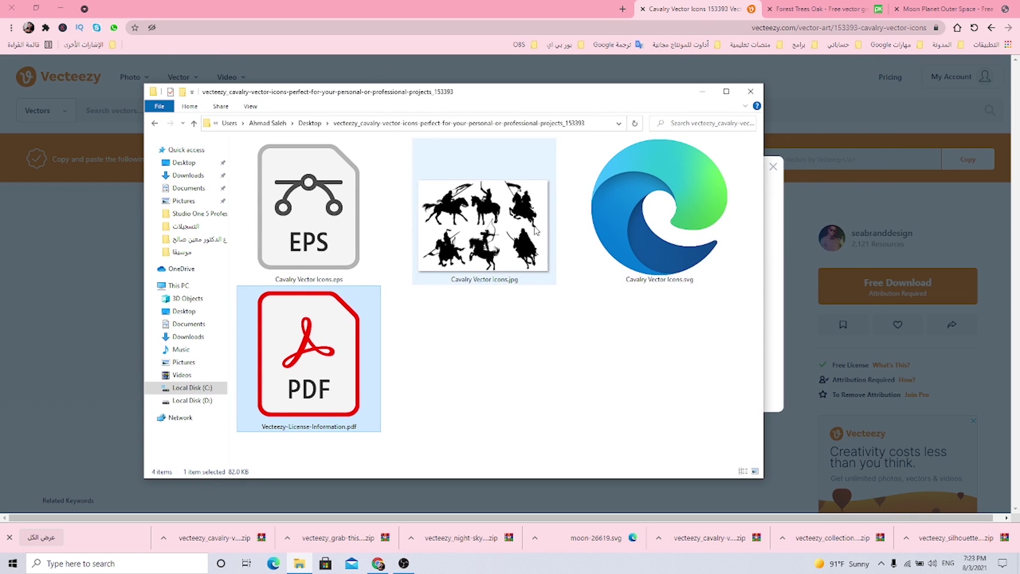
Open the Pixabay homepage in a new browser tab from the Forest Trees page
click(714, 16)
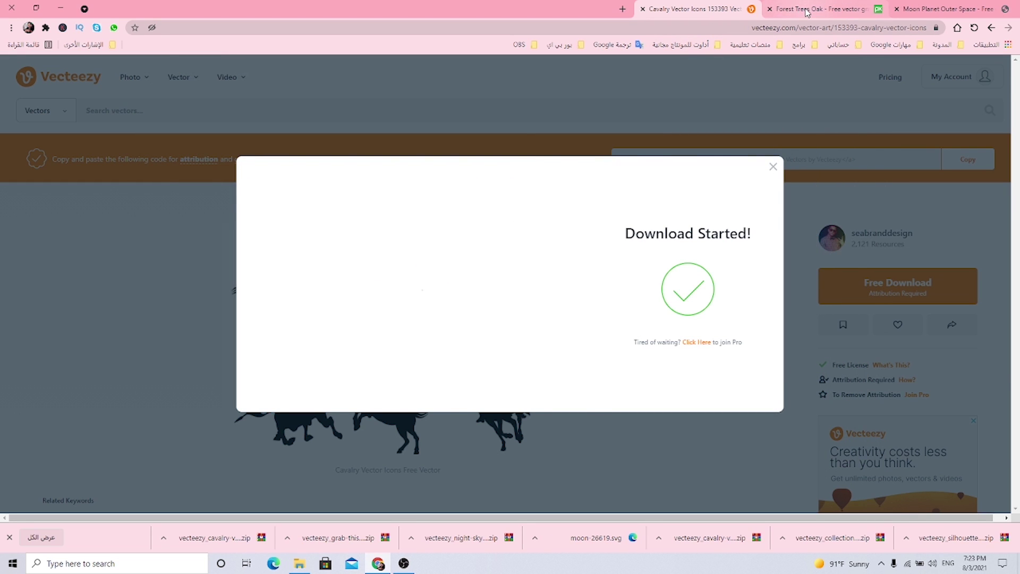
click(806, 11)
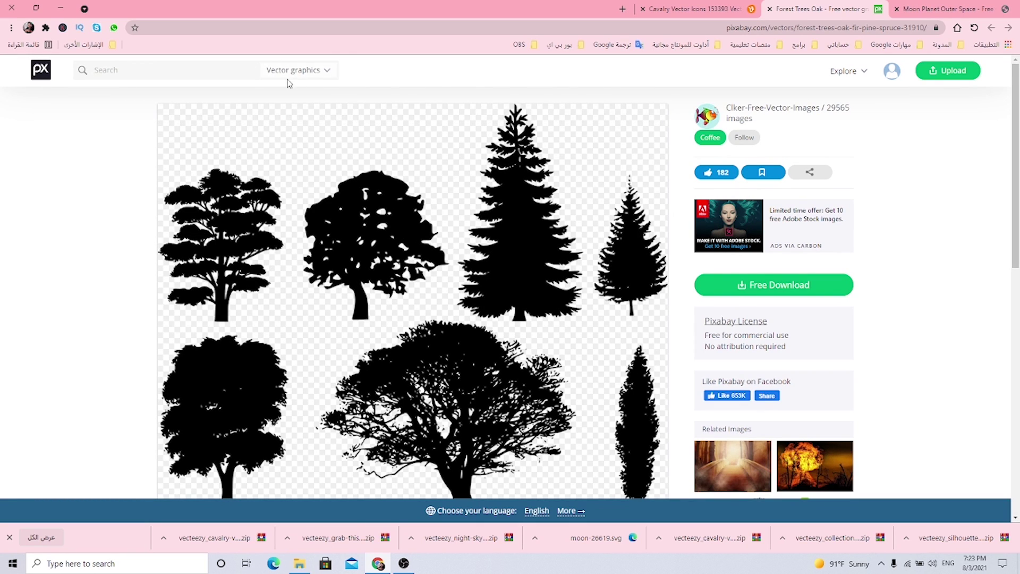
right_click(29, 79)
click(48, 76)
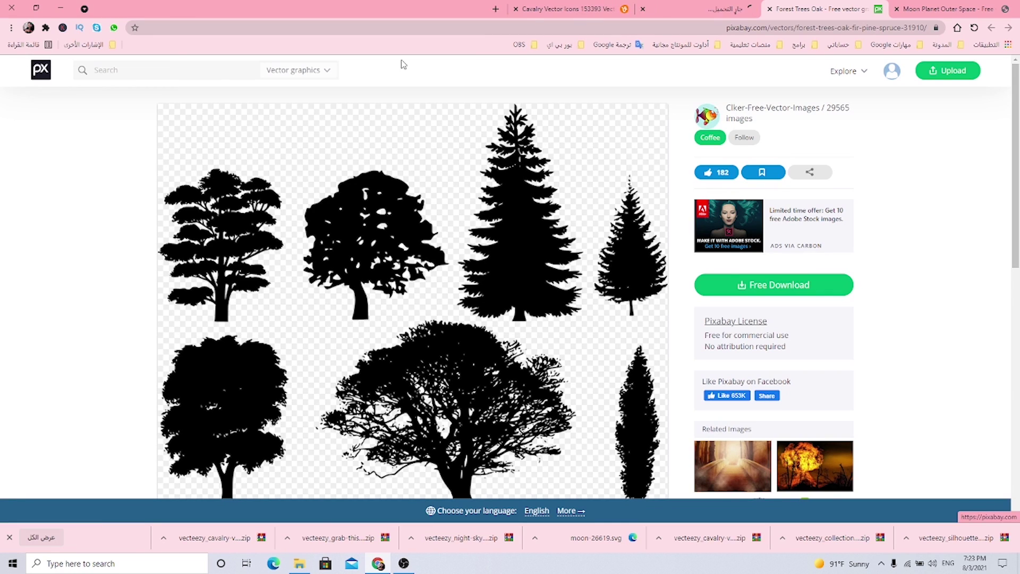
click(670, 13)
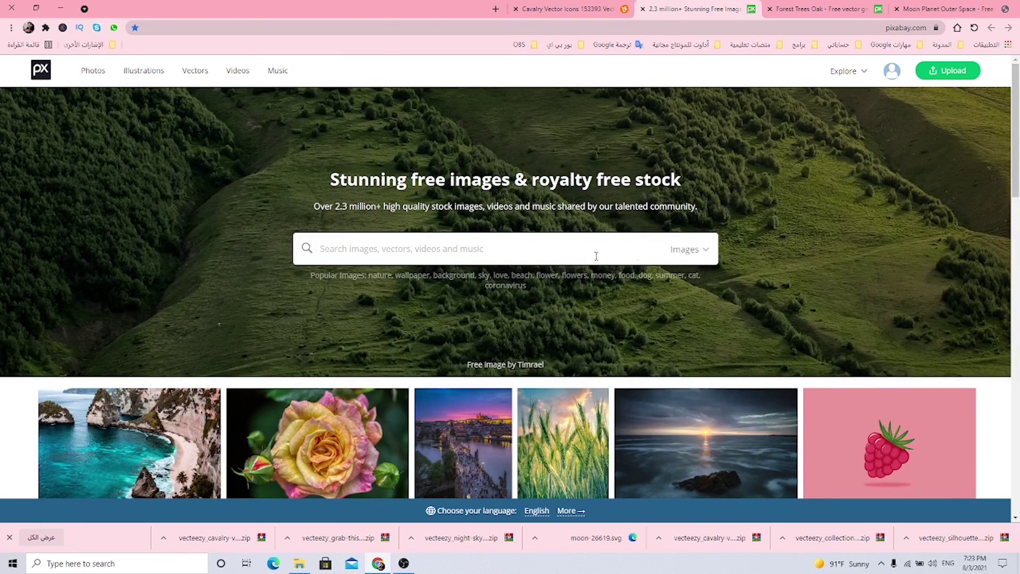
Search Pixabay vector graphics for 'tree' and browse the results
click(684, 253)
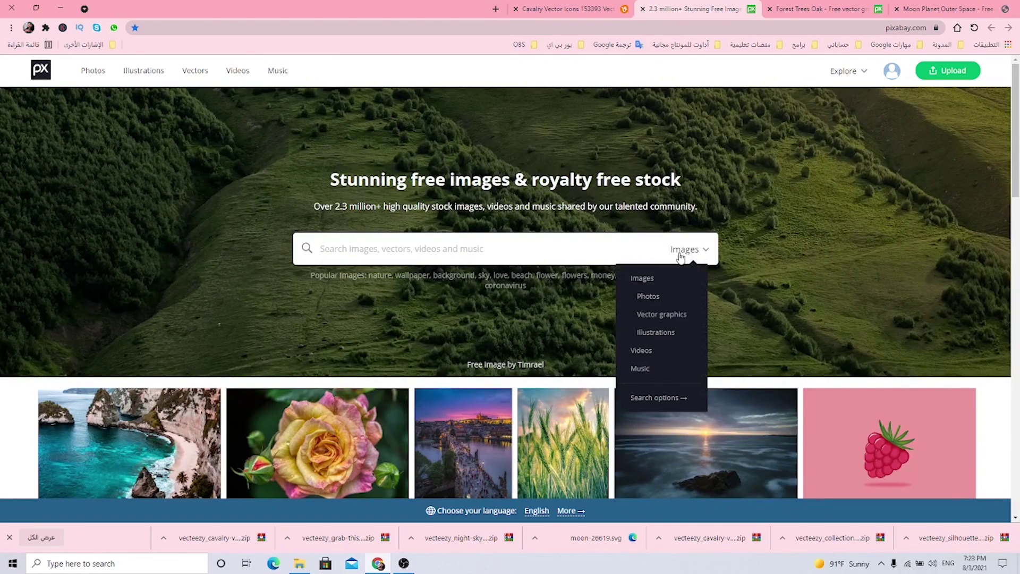
click(659, 316)
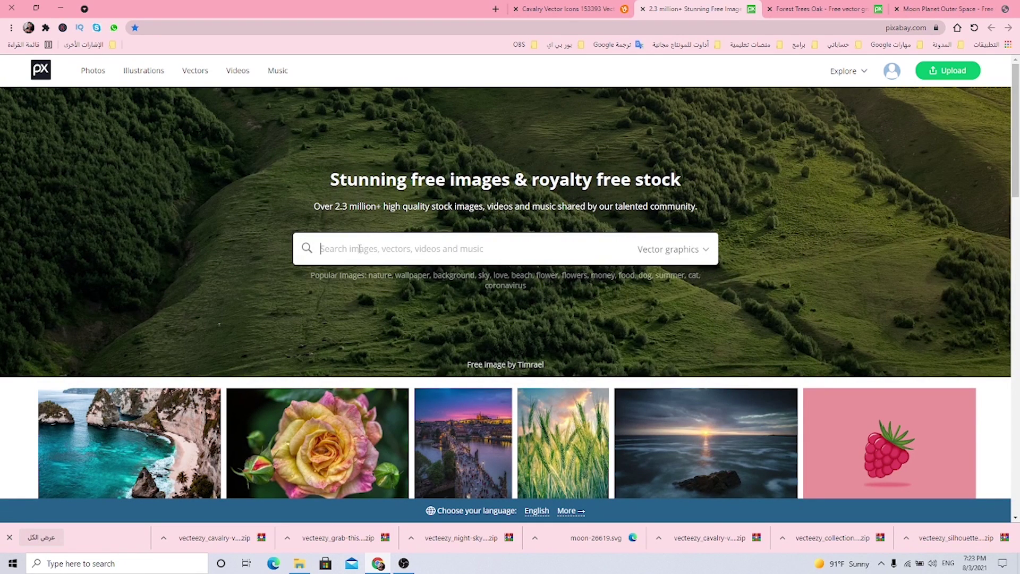
text(t)
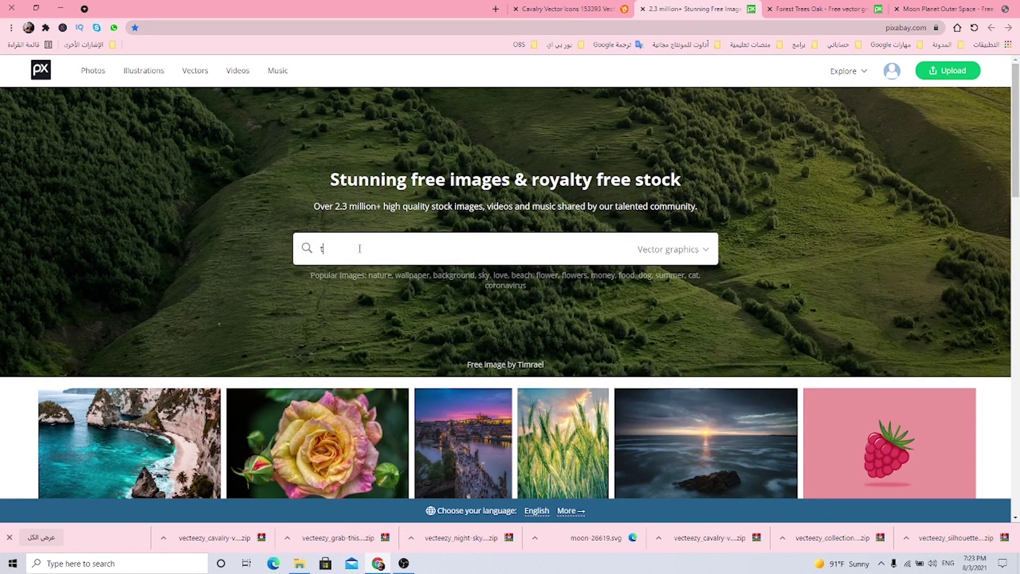
text(re)
key(Return)
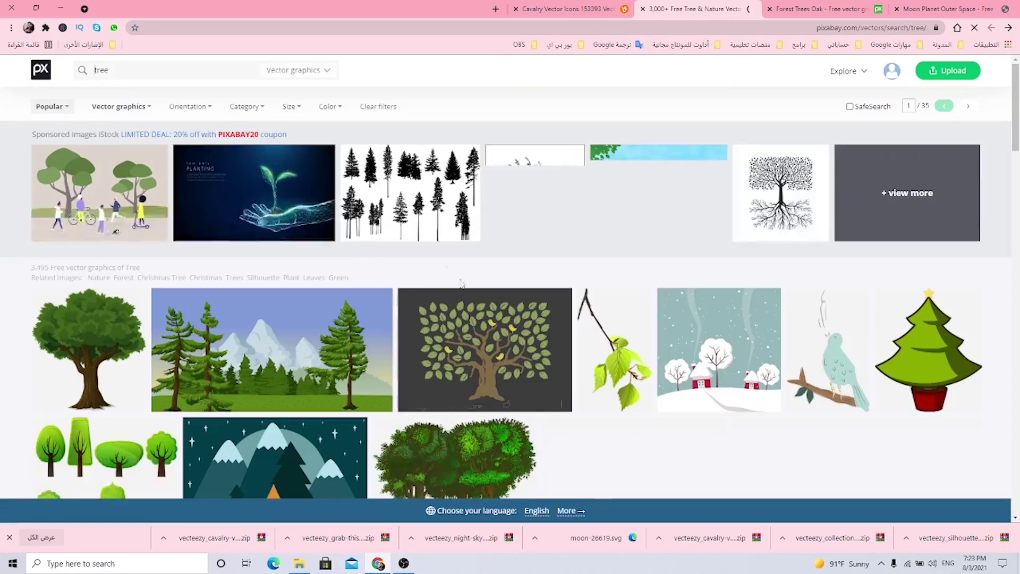
scroll(473, 363, down, 4)
scroll(470, 359, down, 2)
scroll(468, 353, down, 3)
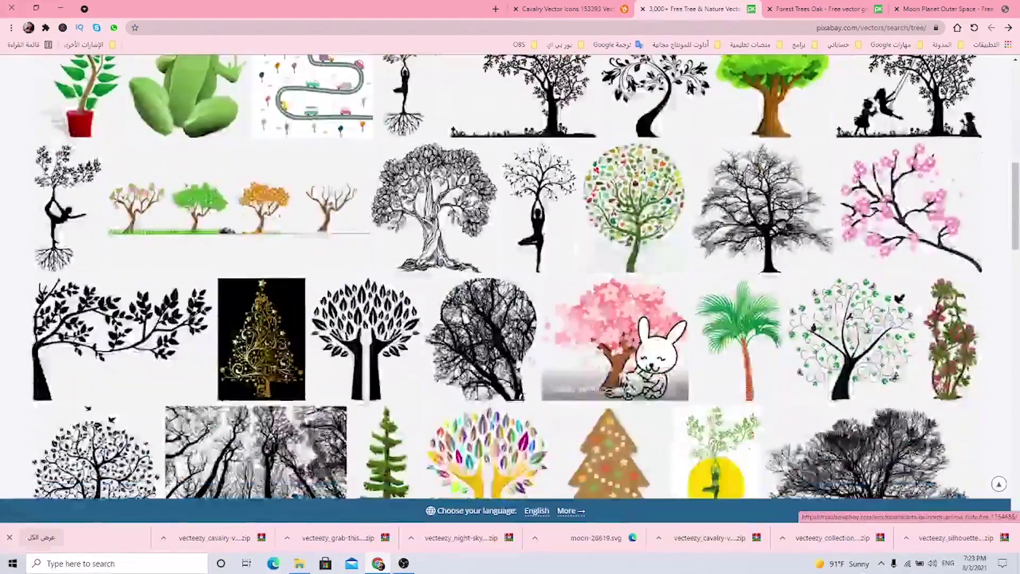
scroll(463, 346, down, 3)
scroll(463, 346, down, 3)
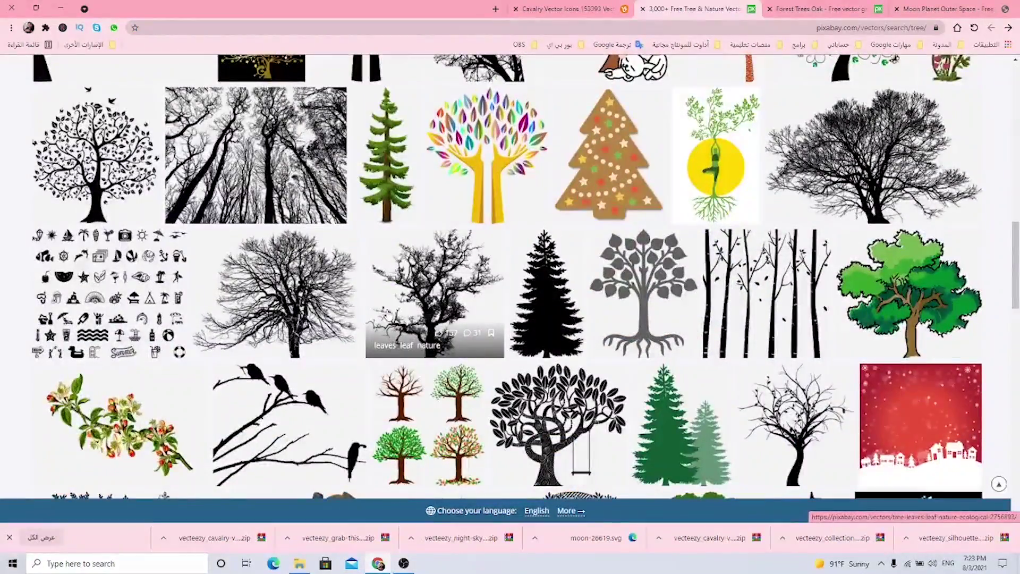
scroll(545, 269, up, 3)
scroll(546, 269, up, 2)
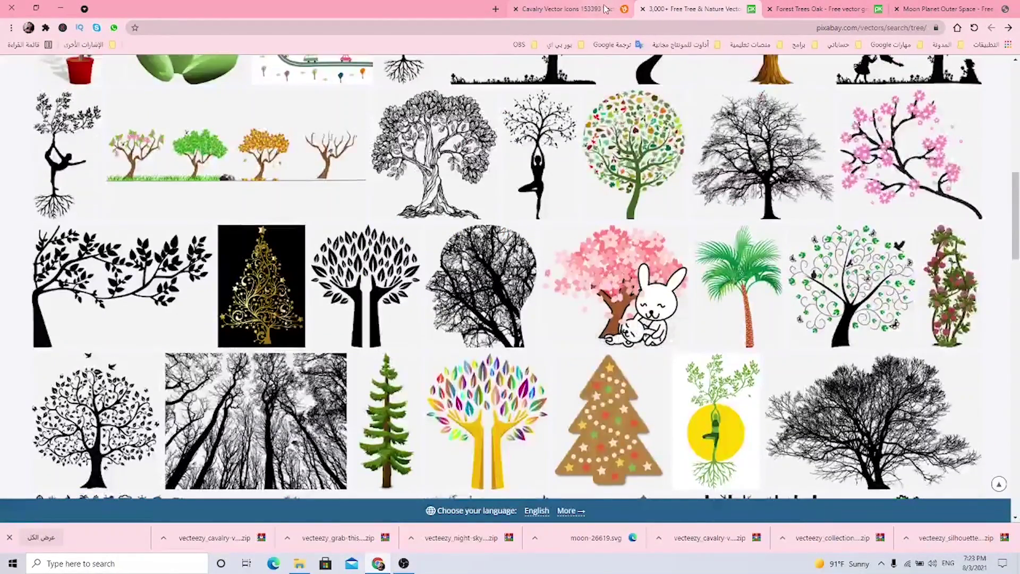
key(ctrl+Tab)
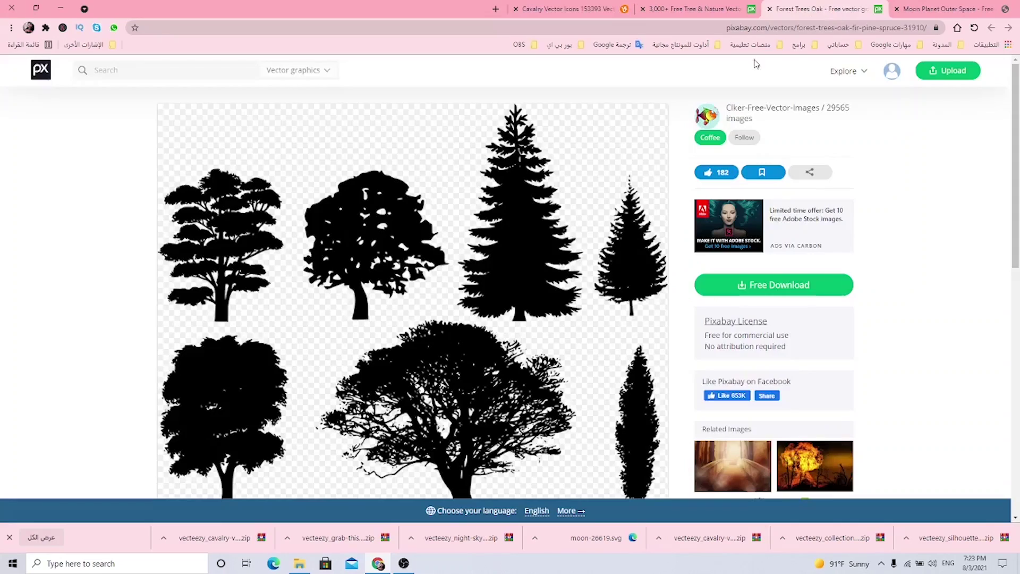
Download the forest trees vector as forest-31910.svg to the Desktop
click(818, 8)
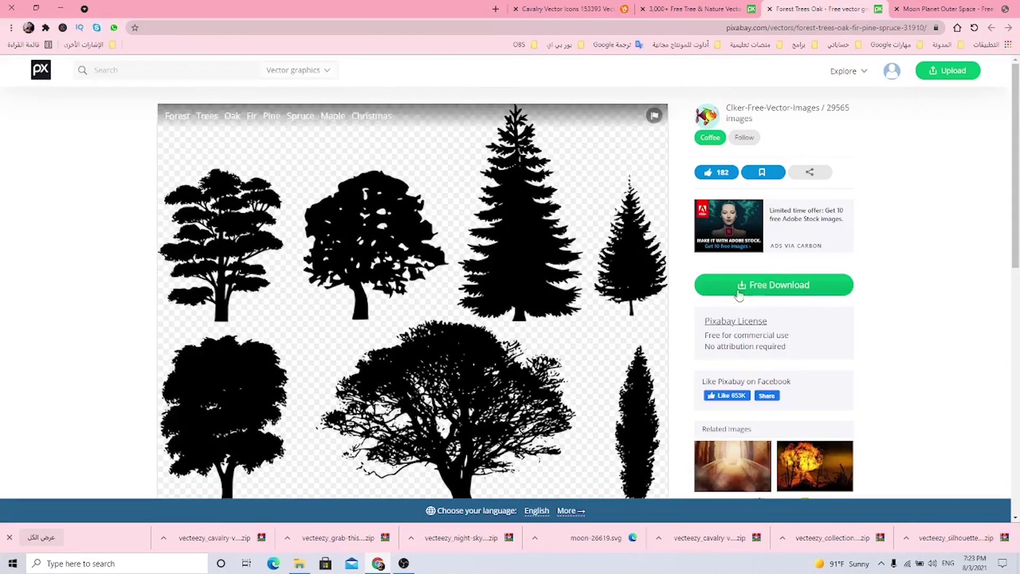
click(755, 286)
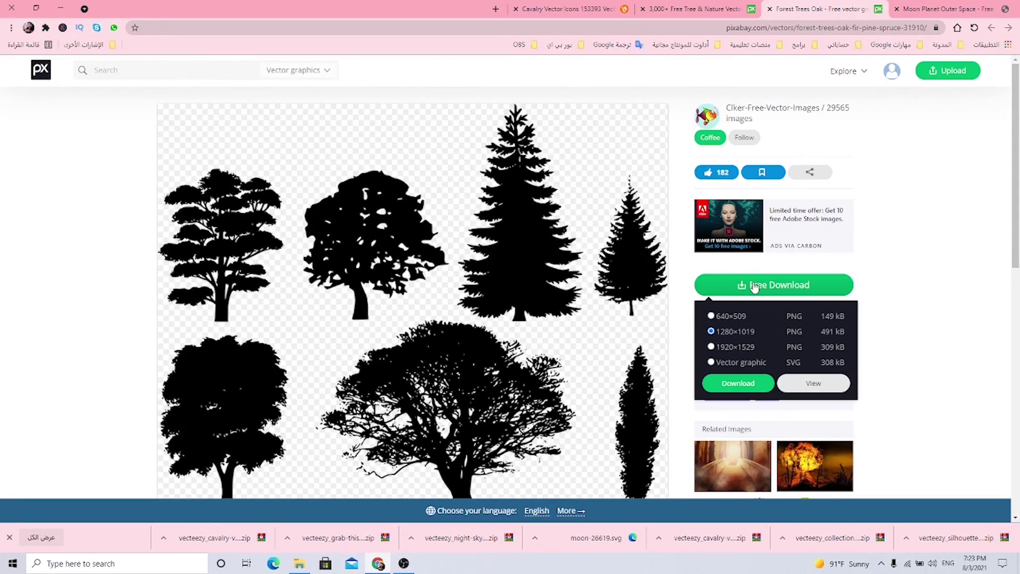
click(723, 364)
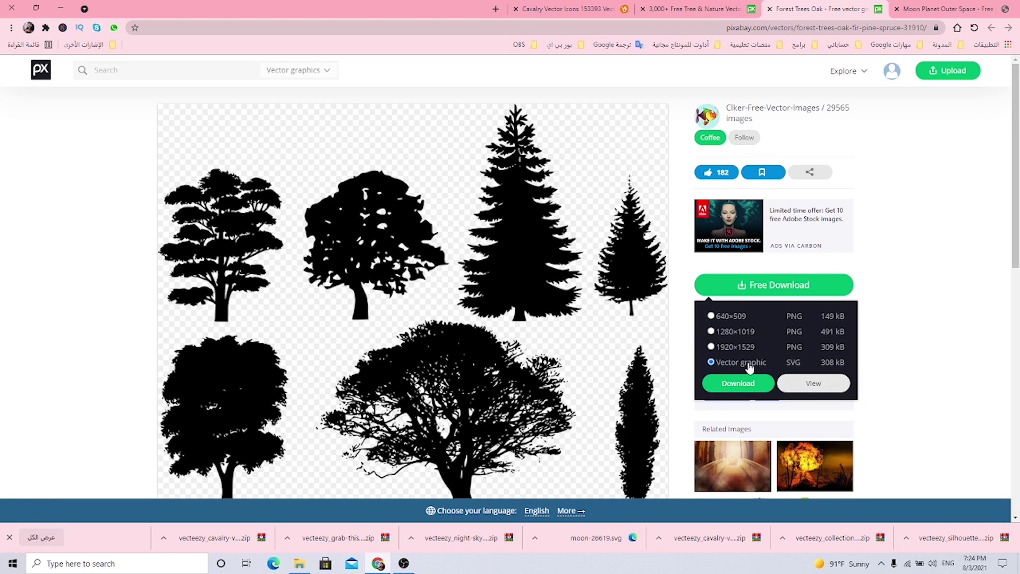
click(749, 383)
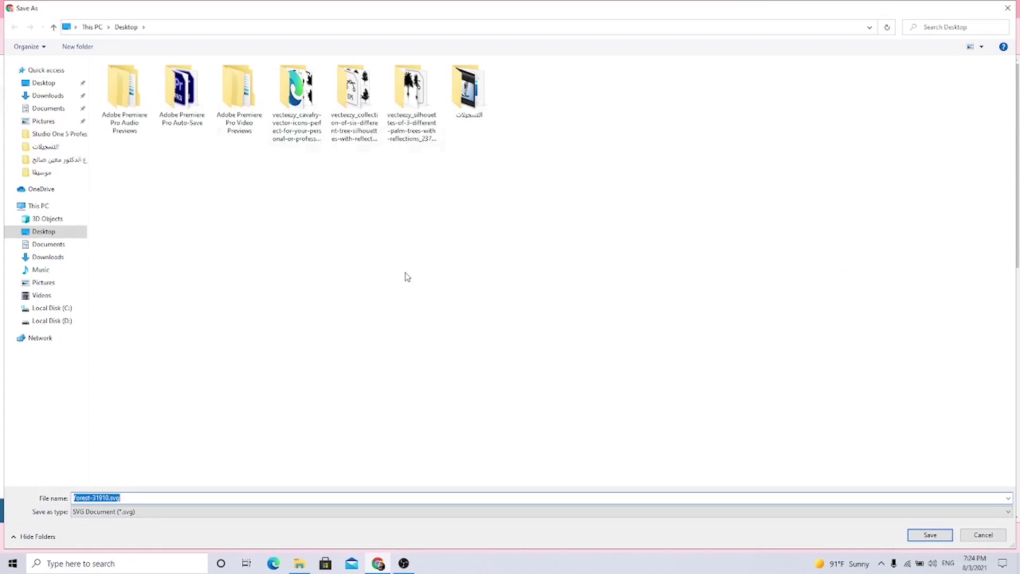
click(930, 534)
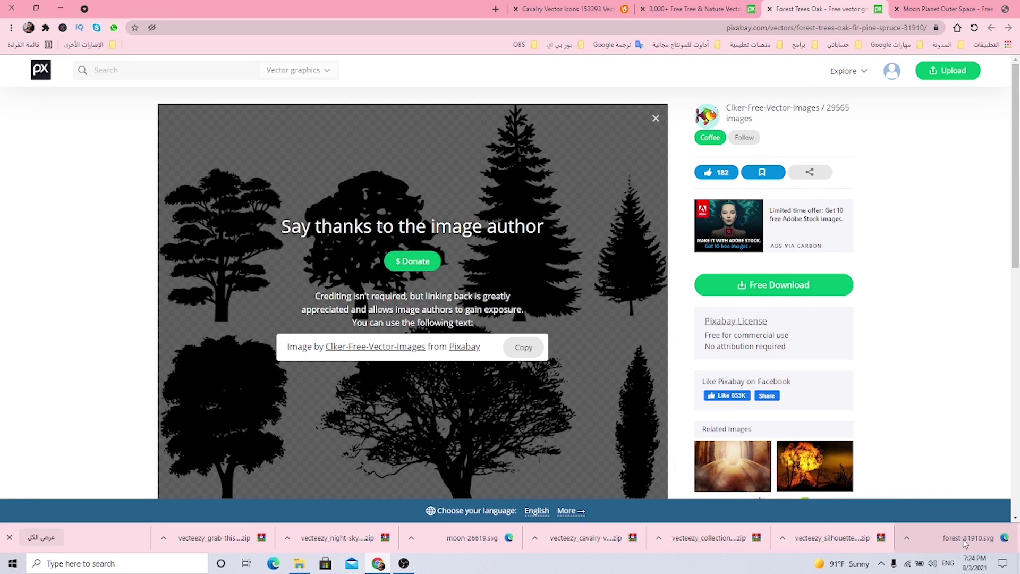
Download the moon vector as moon-26619.svg to the Desktop
click(946, 9)
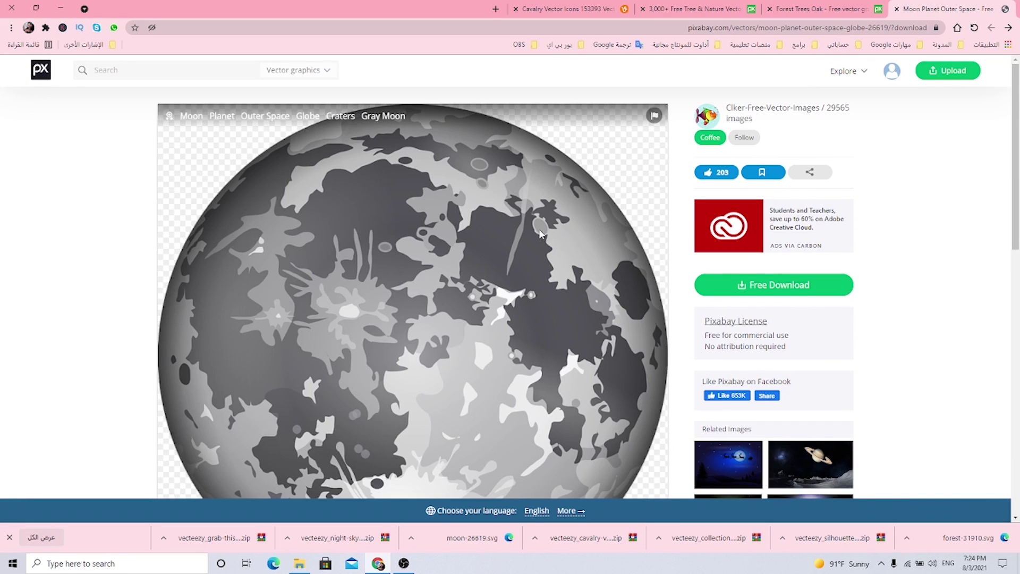
click(765, 292)
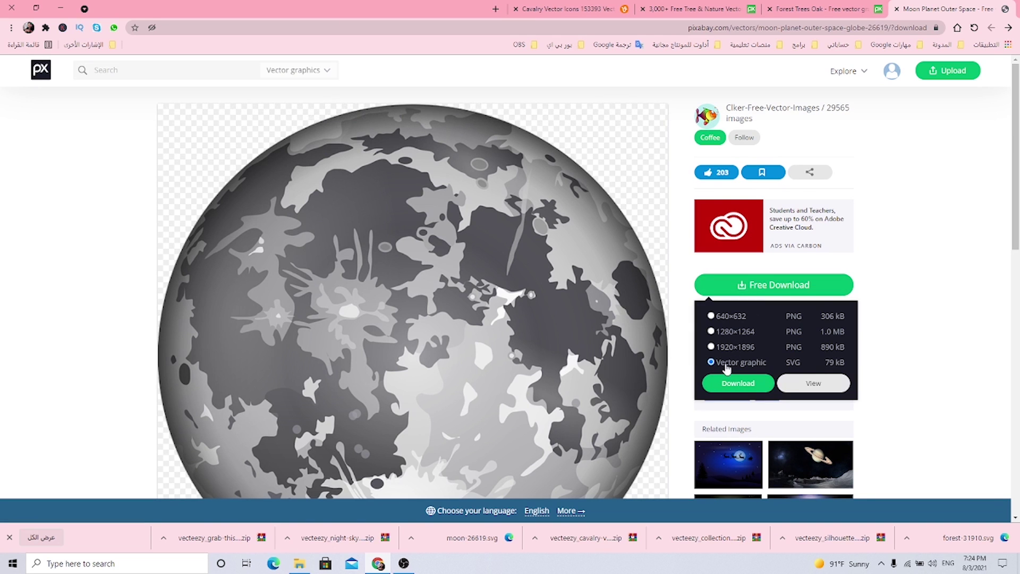
click(725, 383)
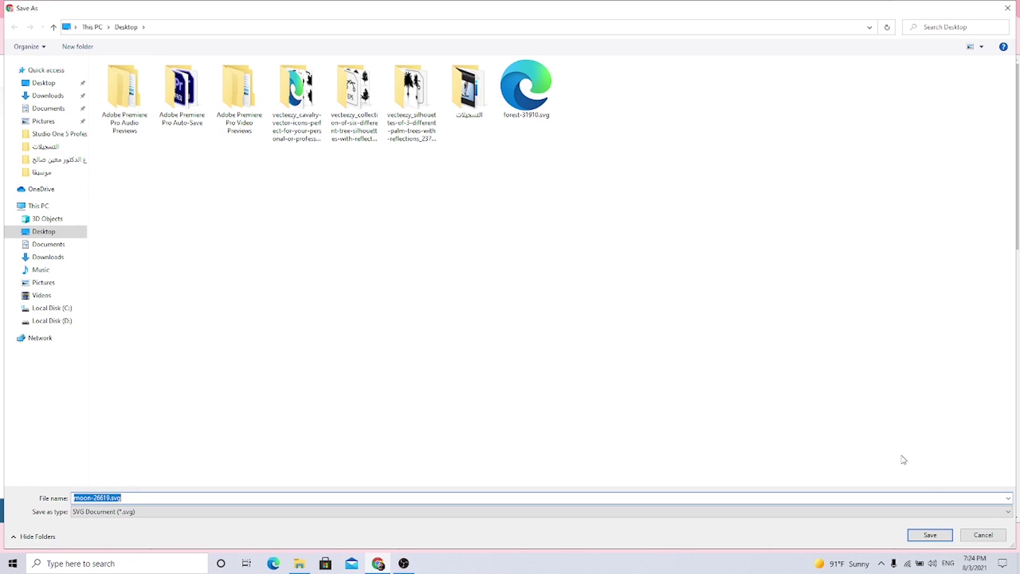
click(930, 535)
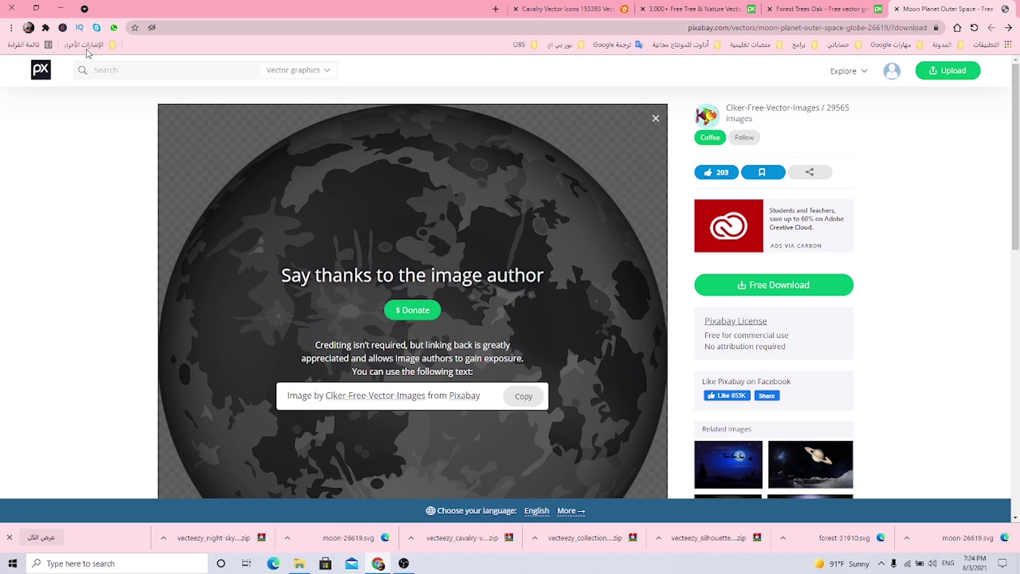
Clear the windows off the desktop and launch PowerPoint
click(64, 11)
key(super+d)
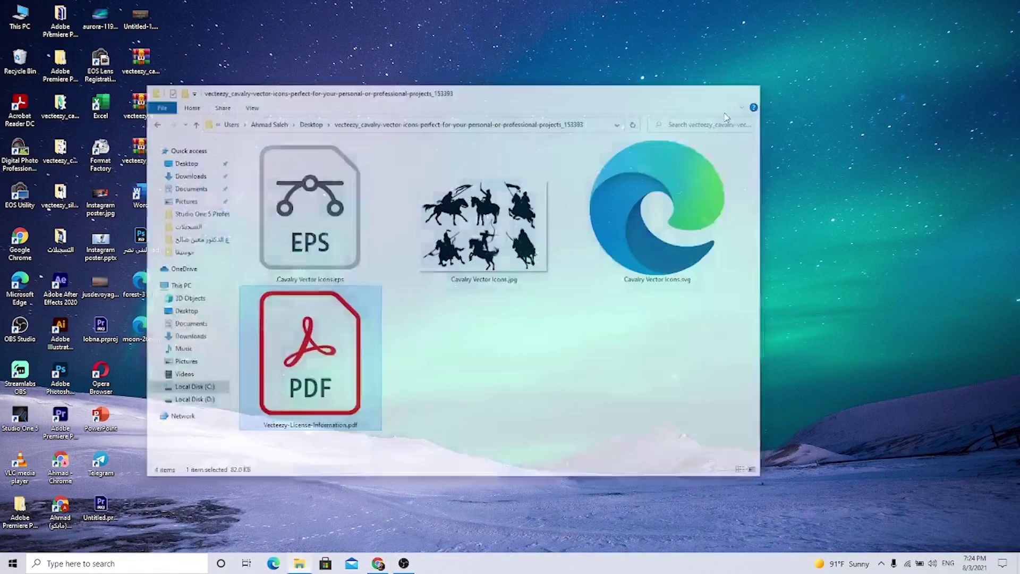
double_click(101, 416)
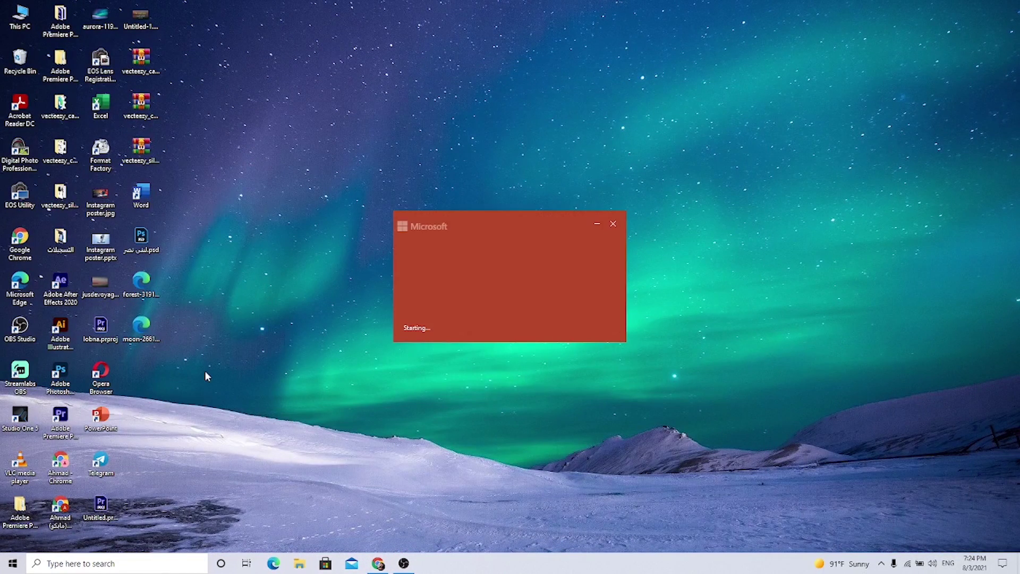
Create a new presentation and switch its slide to the Blank layout
click(140, 109)
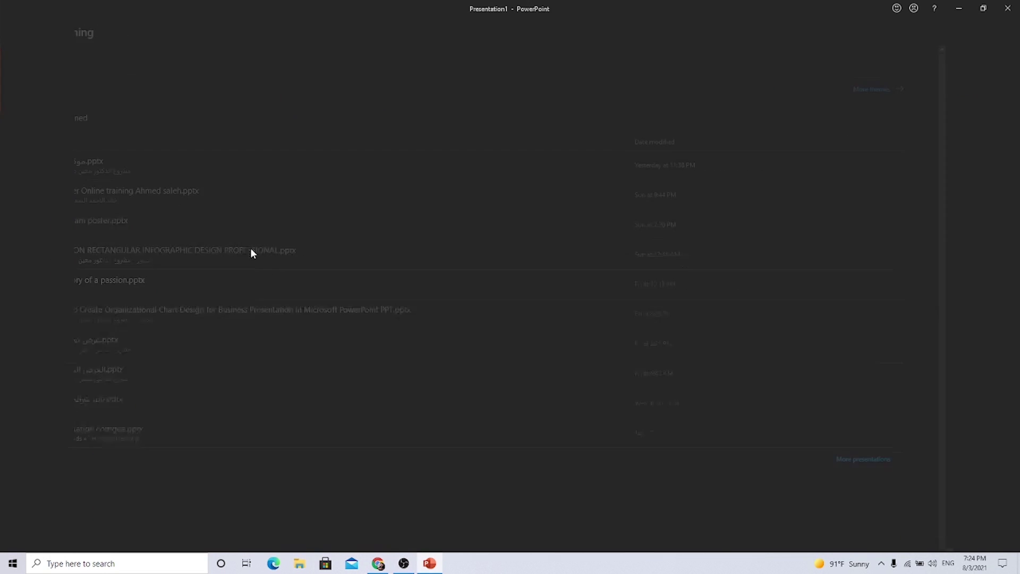
right_click(254, 136)
mouse_move(283, 171)
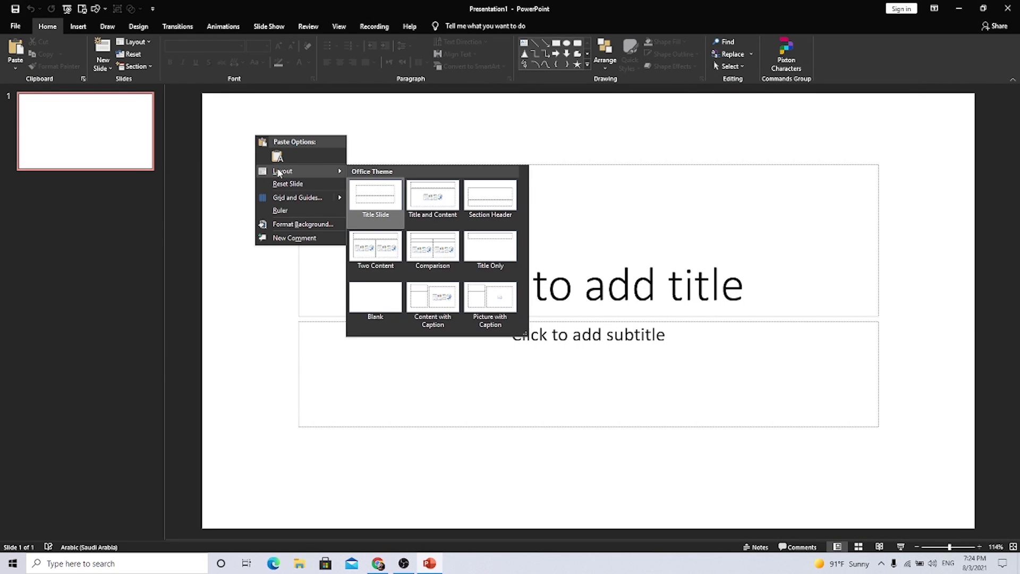
click(395, 304)
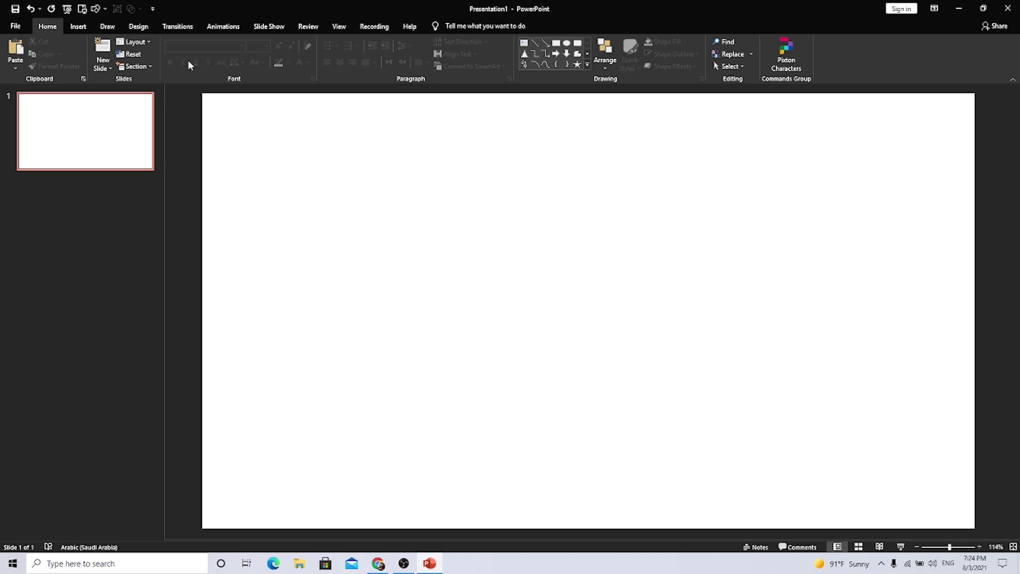
Confirm the slide size stays Widescreen, 13.333 × 7.5 in
click(138, 26)
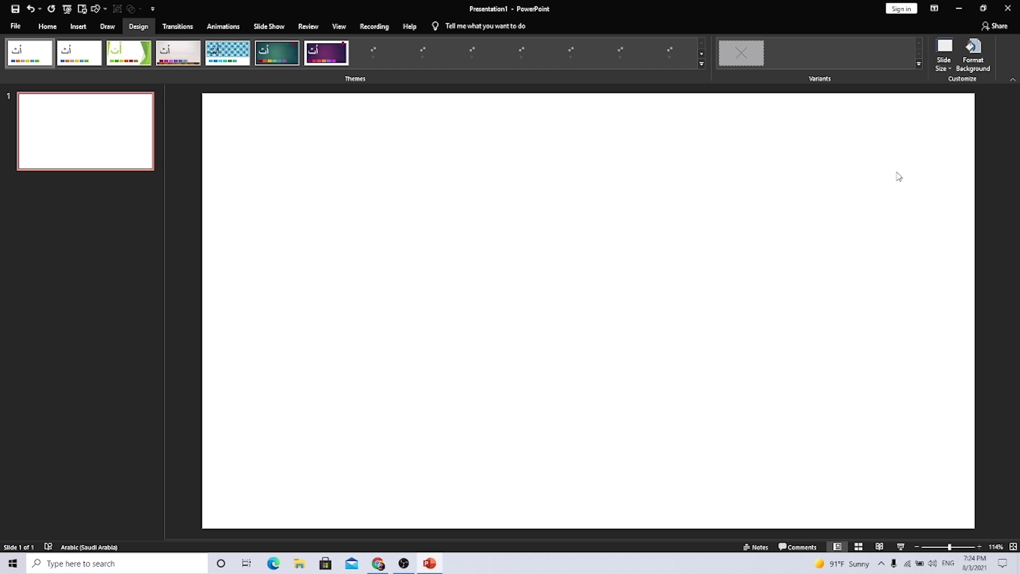
click(949, 58)
click(948, 128)
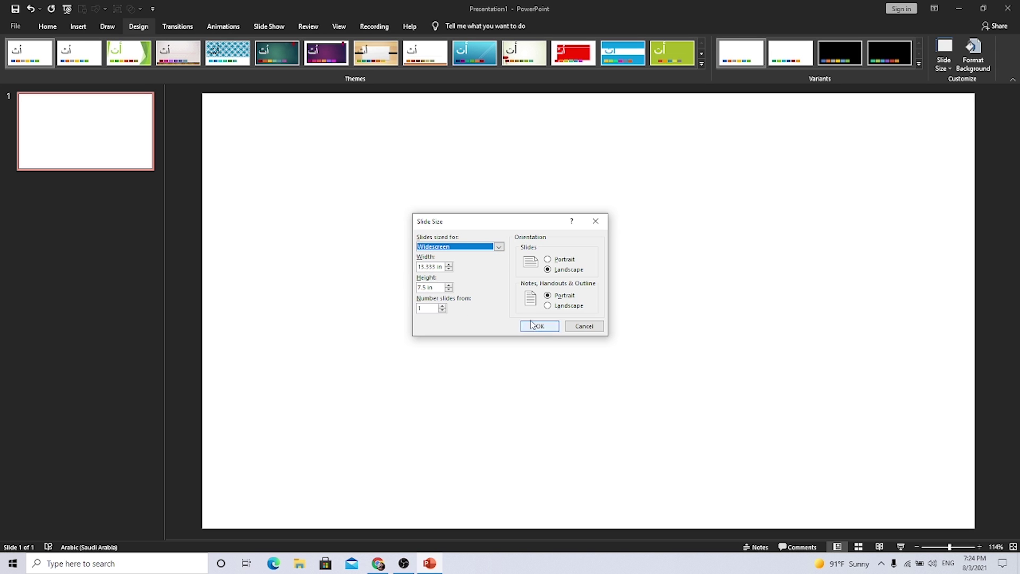
click(583, 326)
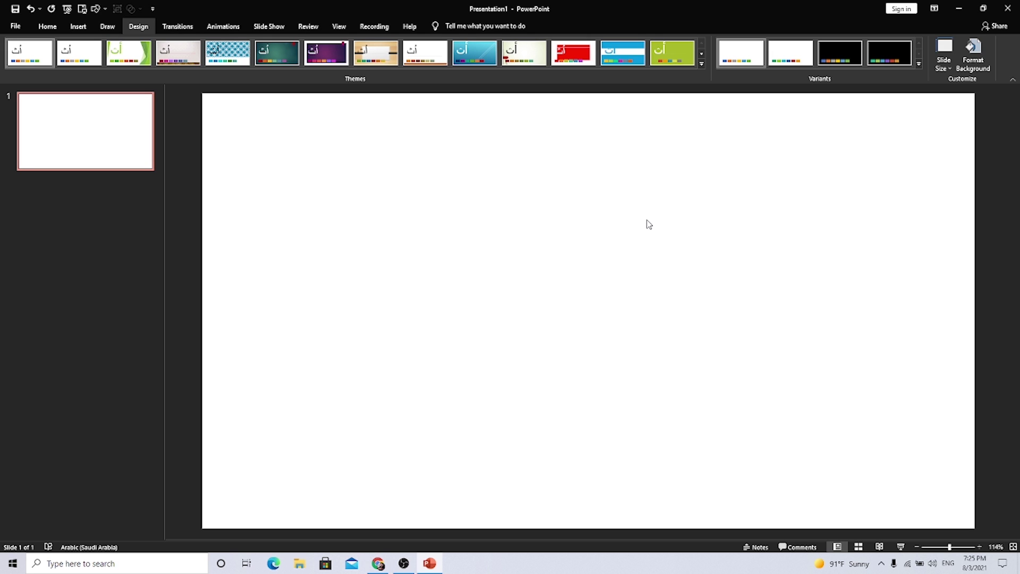
Give the slide a solid background fill, darkened from navy to custom #181E26 (RGB 24, 30, 38)
right_click(314, 175)
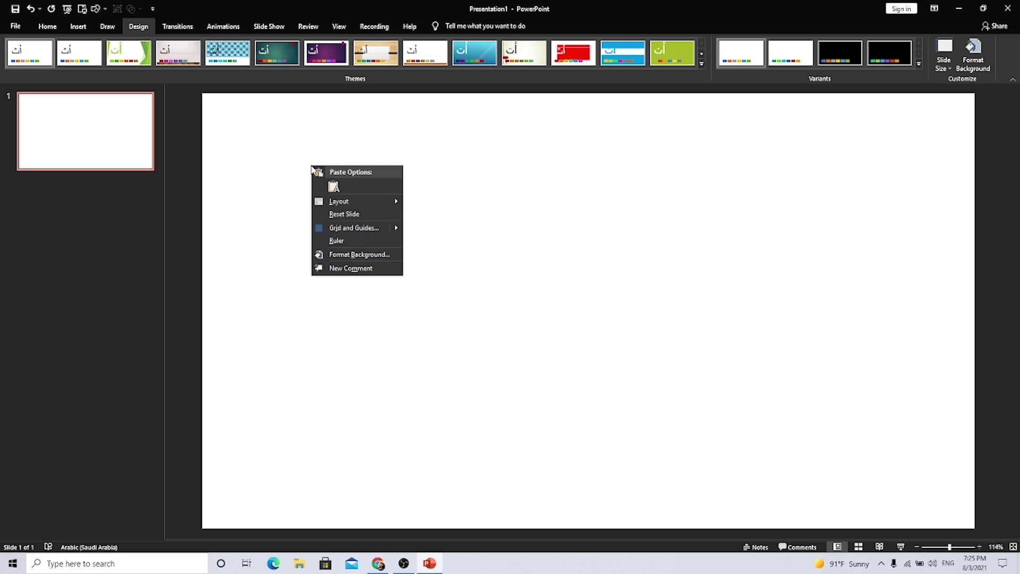
click(336, 257)
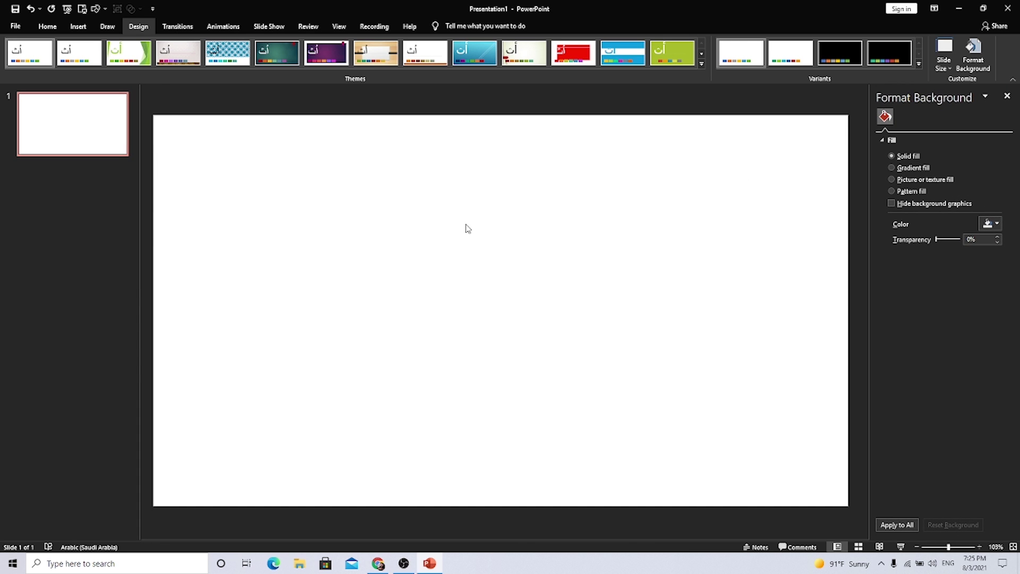
click(991, 223)
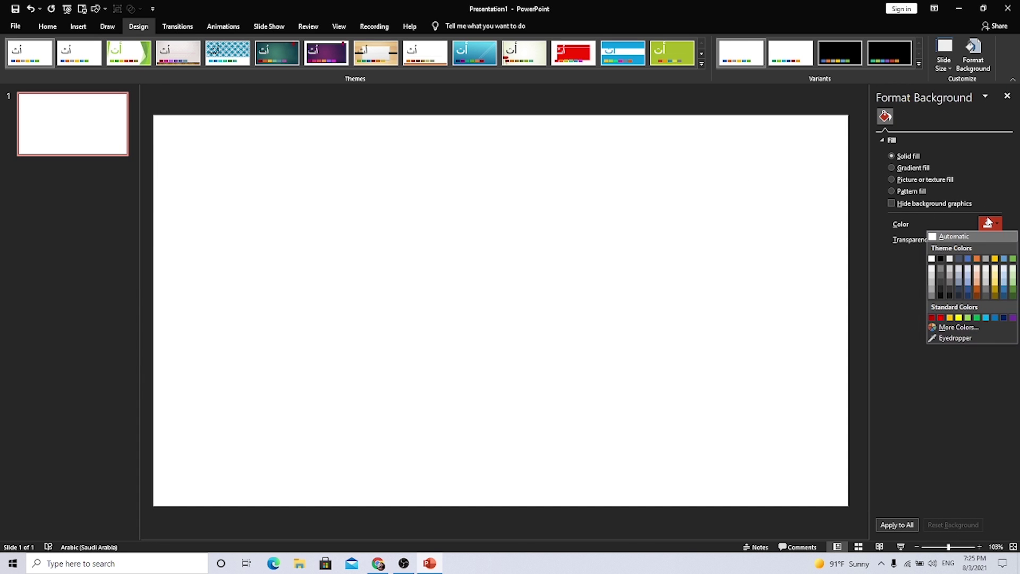
click(958, 295)
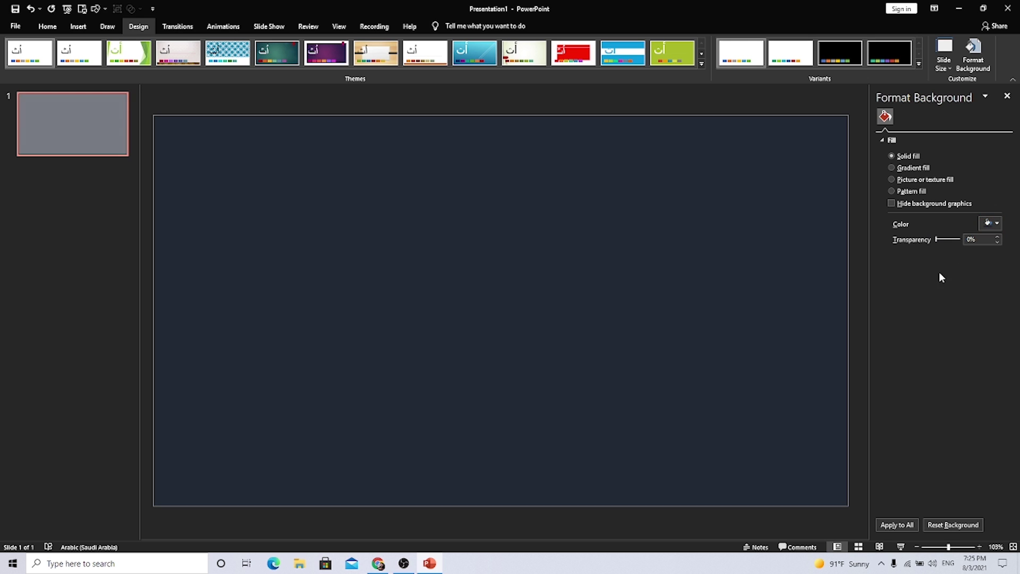
click(991, 223)
click(939, 327)
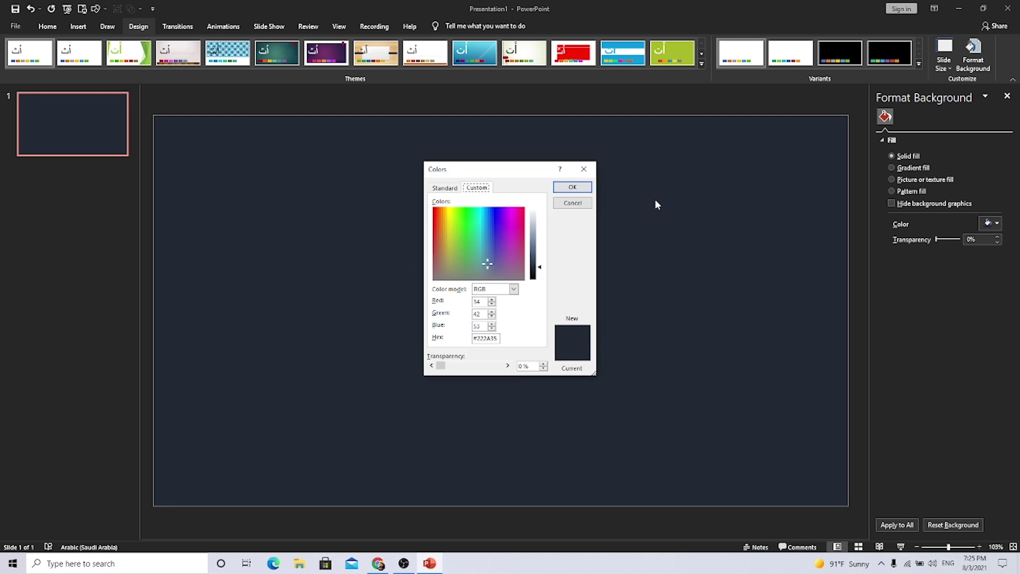
click(541, 270)
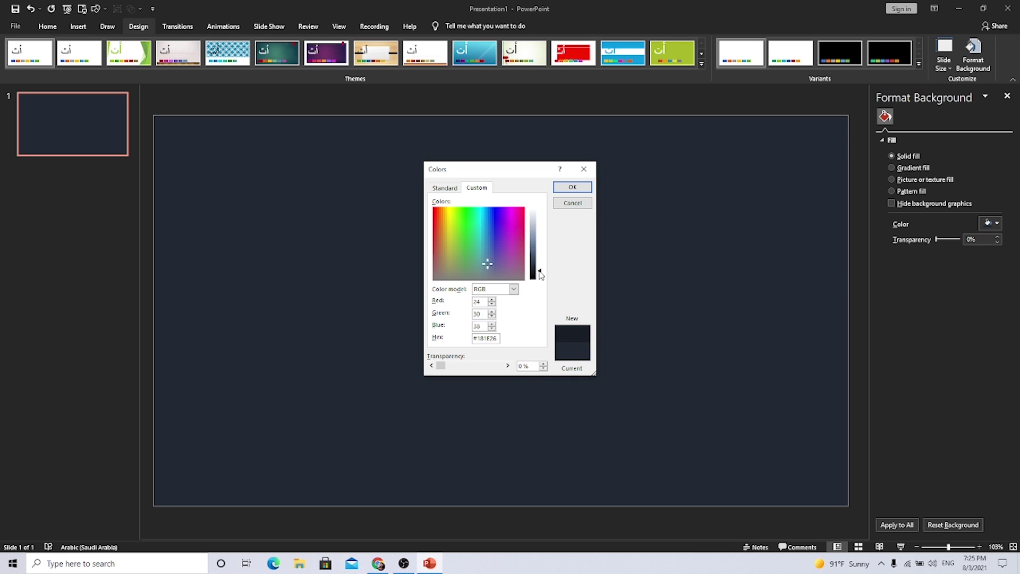
click(569, 191)
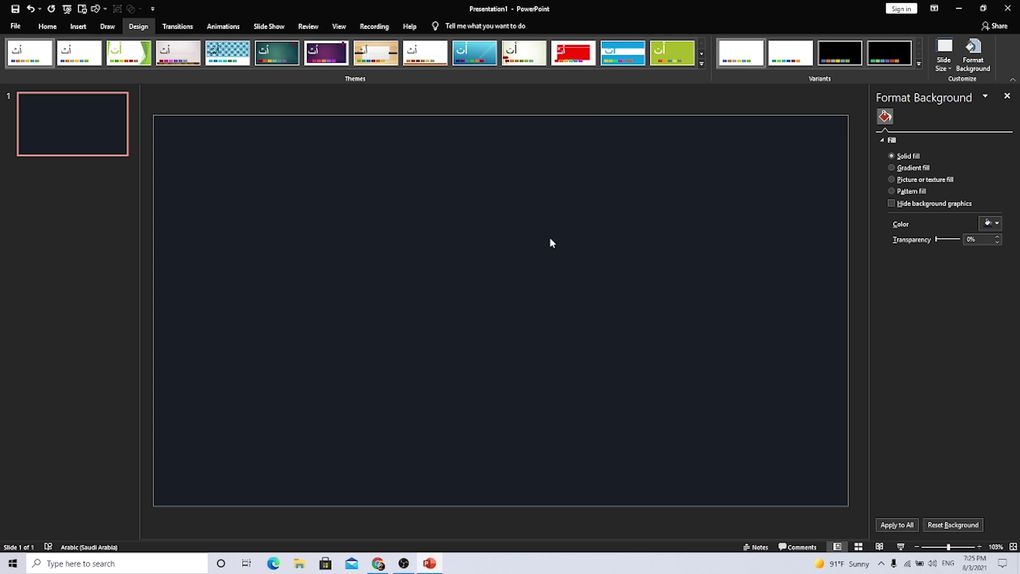
click(47, 26)
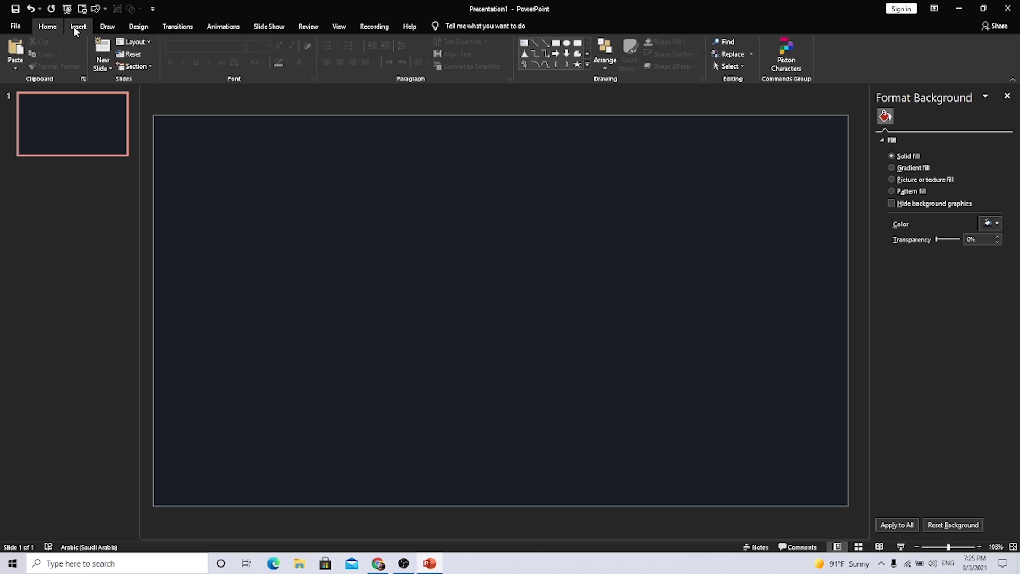
Draw a circle about 4.27 in across near the centre of the slide
click(77, 26)
click(168, 68)
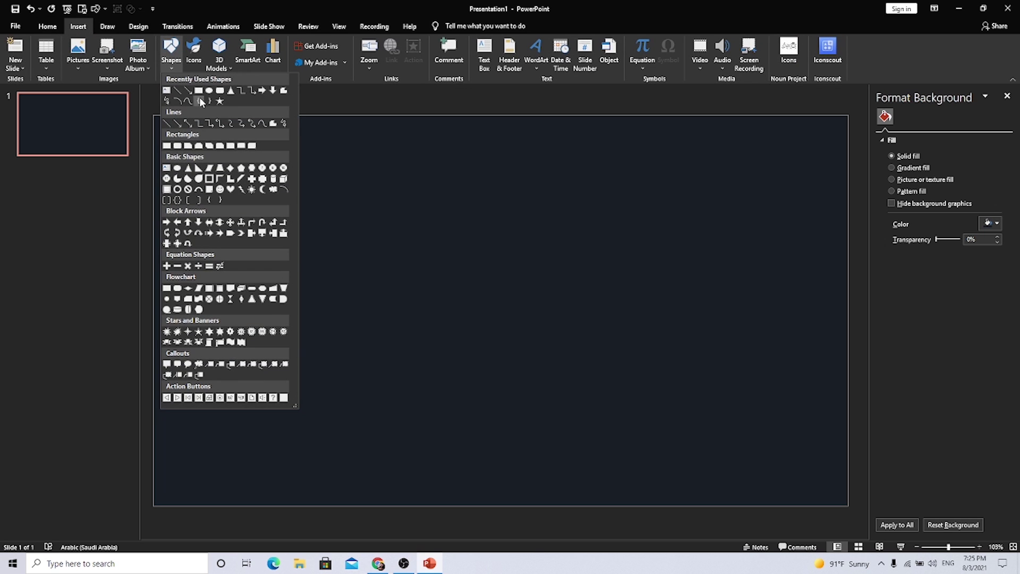
click(209, 90)
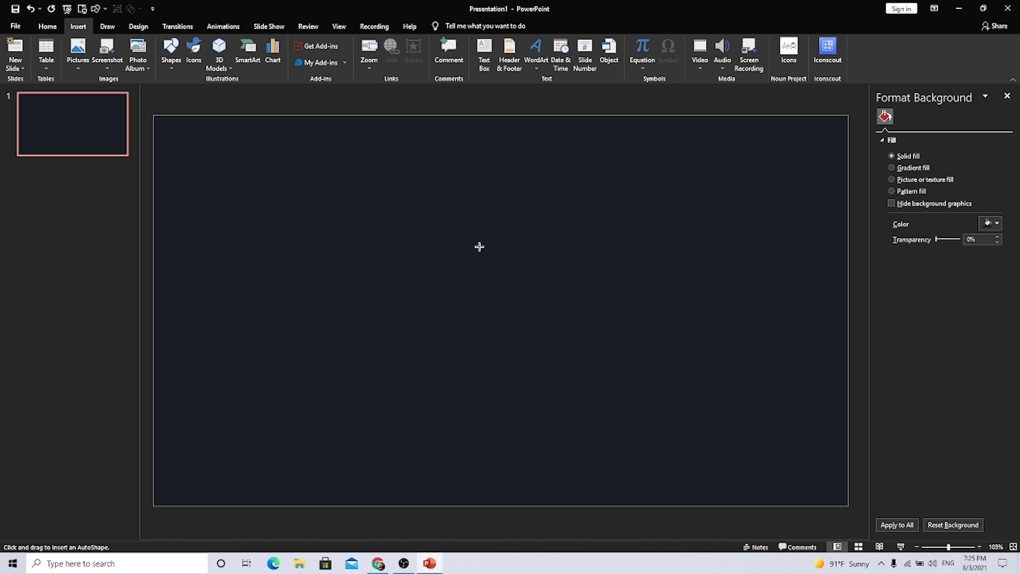
drag(424, 200, 647, 411)
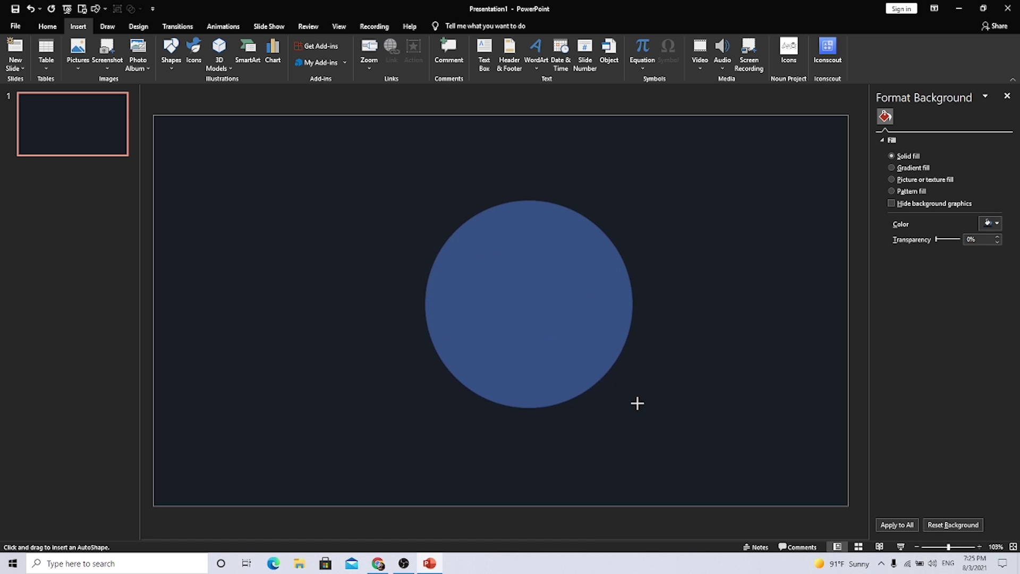
drag(523, 290, 488, 275)
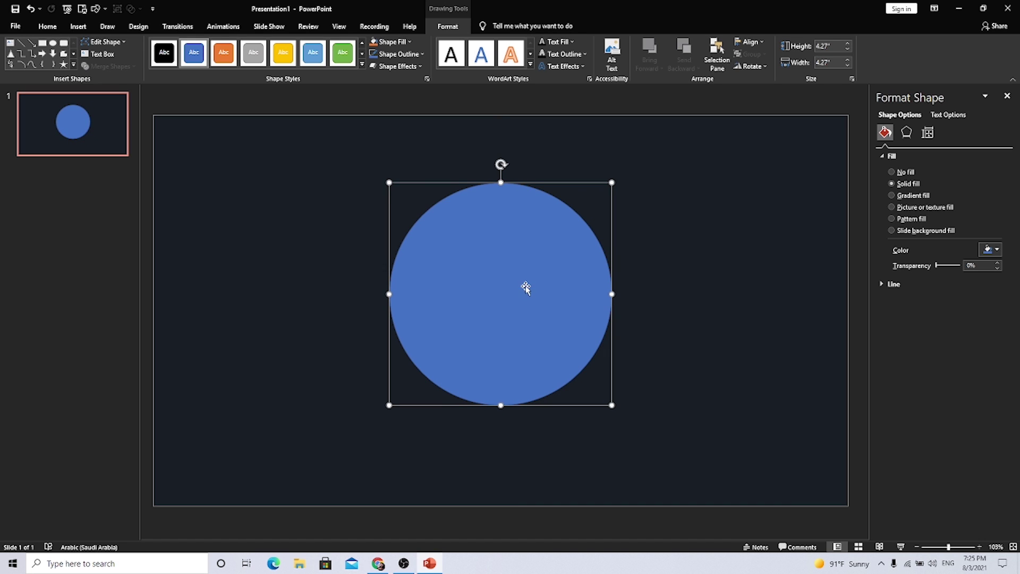
Set the circle's outline to No line
click(885, 284)
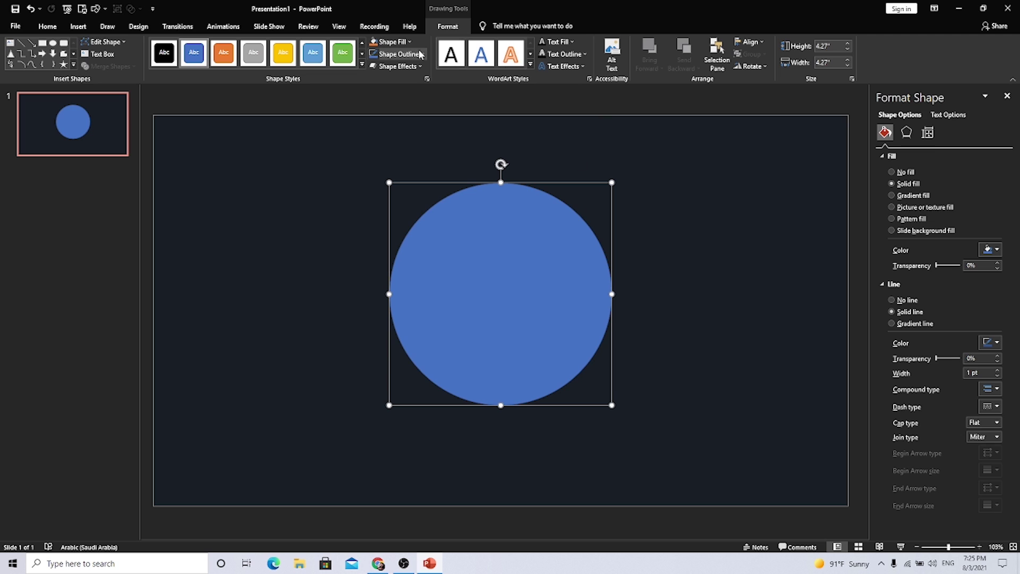
click(402, 55)
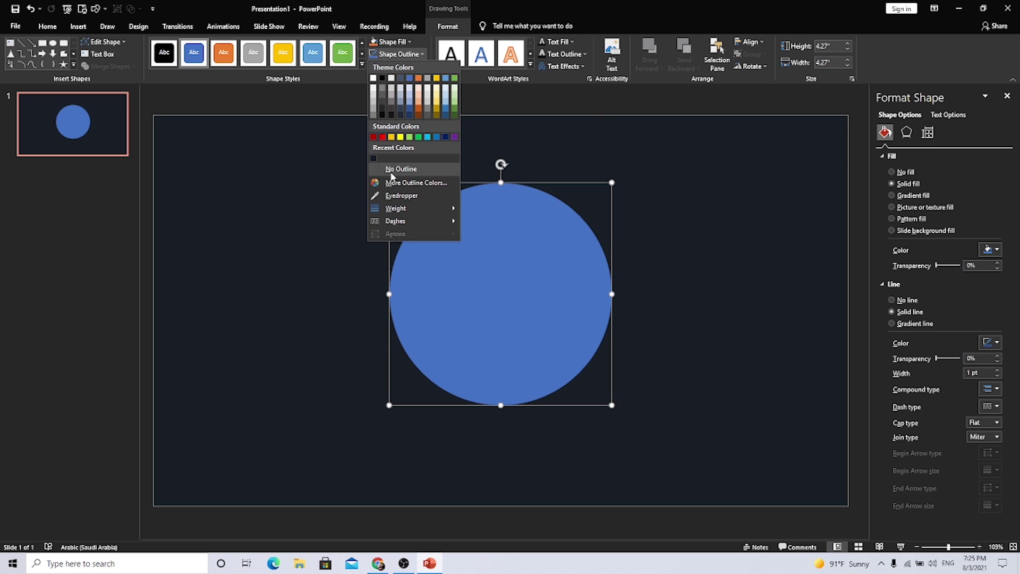
click(518, 243)
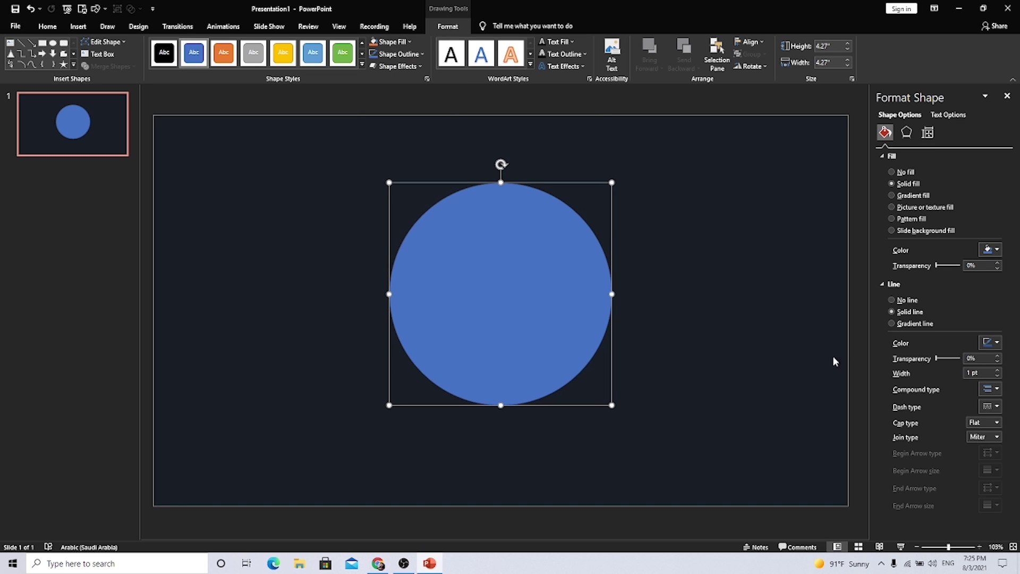
click(902, 303)
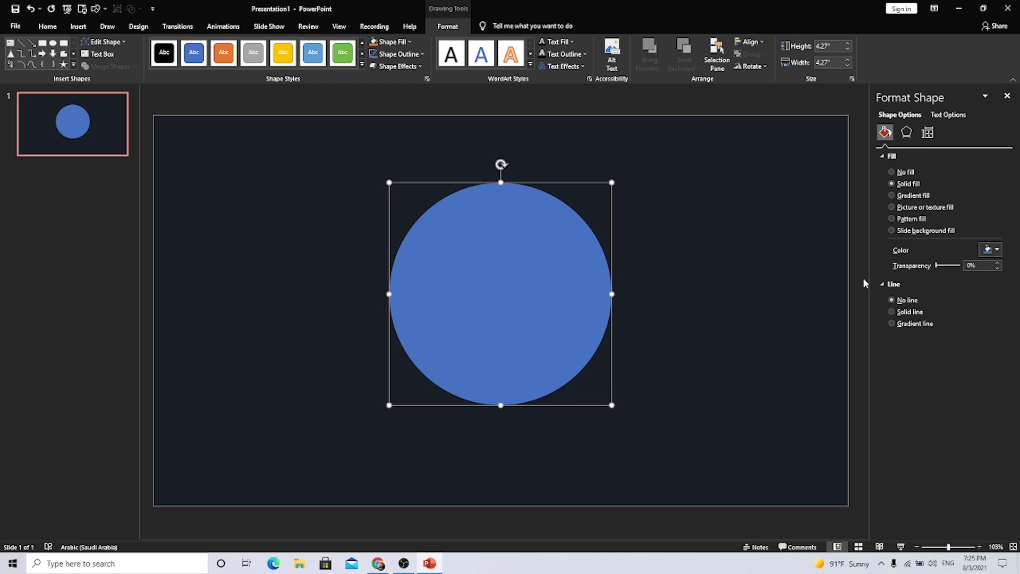
Fill the circle with slate blue-grey RGB 70, 87, 110 (#46576E)
click(989, 249)
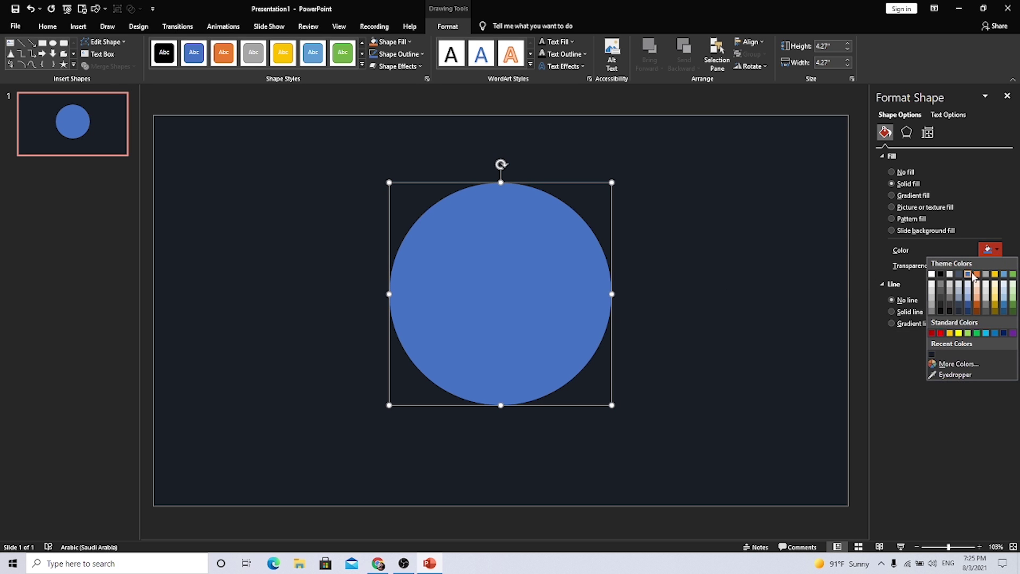
click(931, 354)
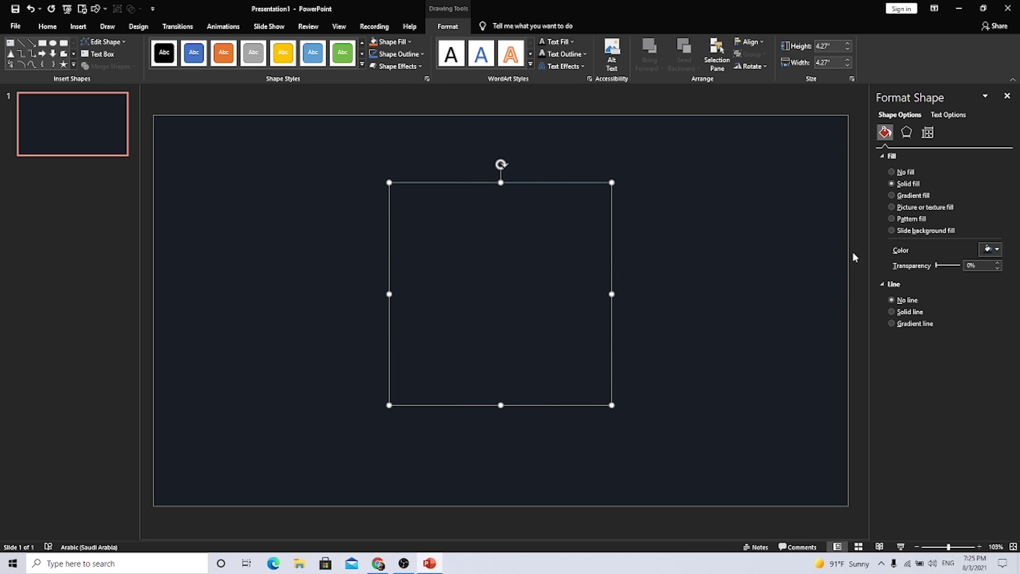
click(995, 249)
click(954, 366)
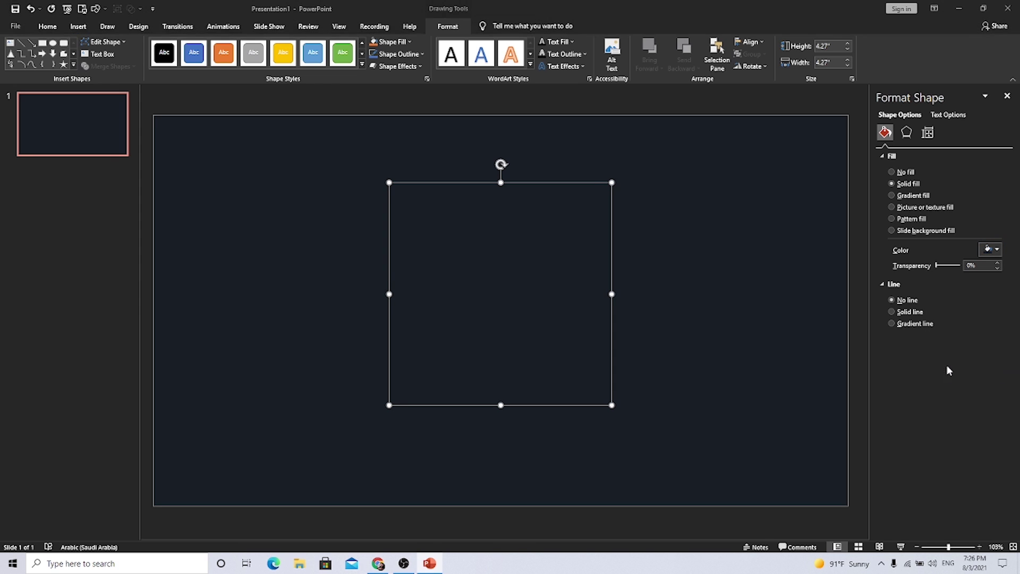
drag(524, 174, 659, 177)
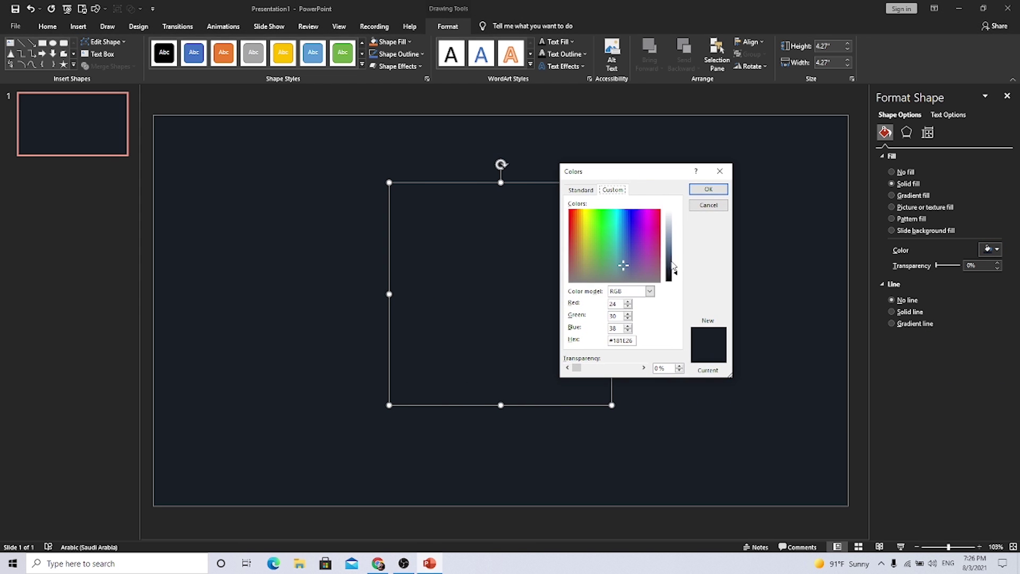
drag(677, 277, 677, 257)
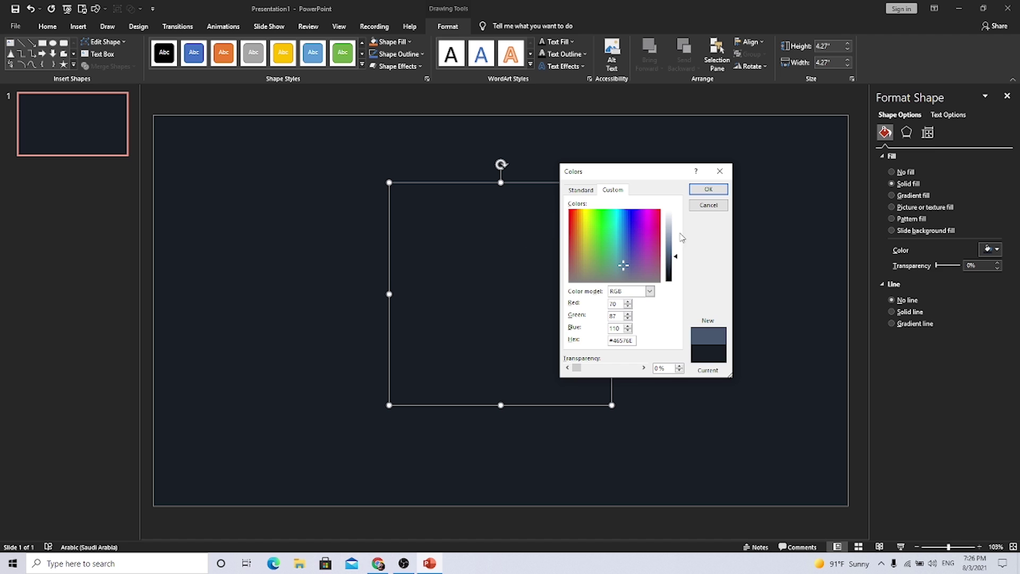
click(709, 189)
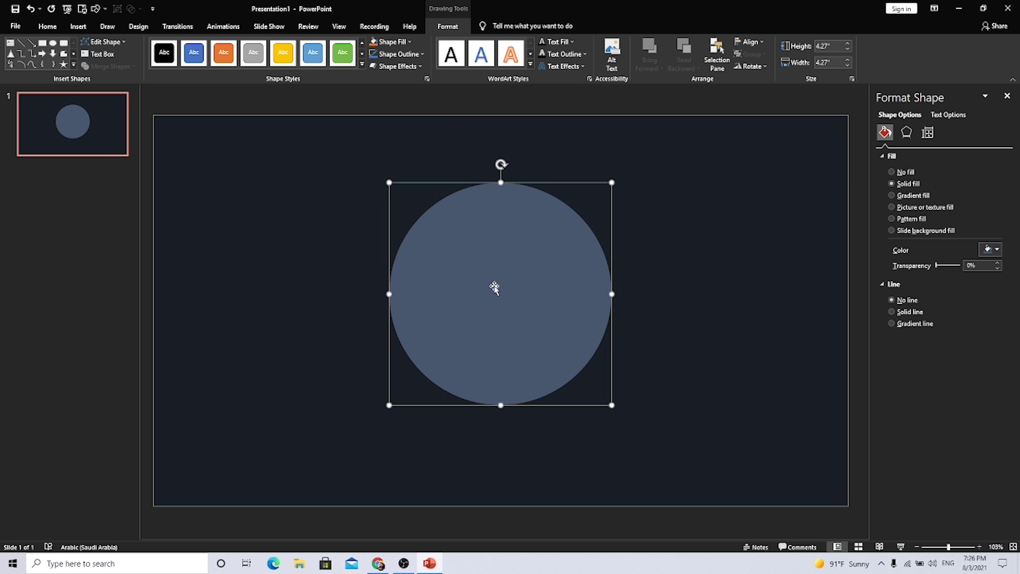
Duplicate the circle, lighten the copy's fill, and shrink it to 3.65 in over the original
key(ctrl+d)
drag(565, 270, 590, 275)
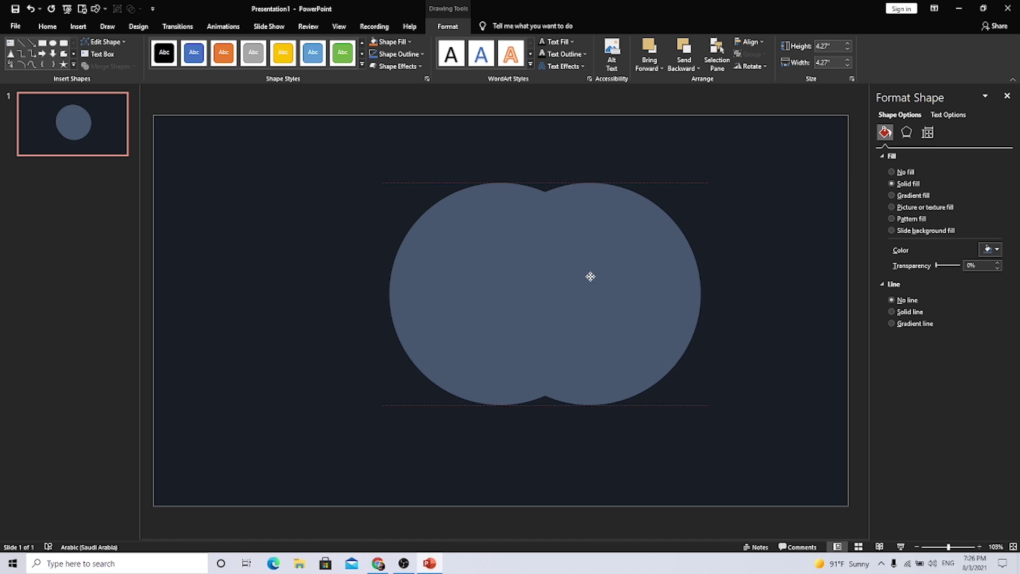
click(985, 251)
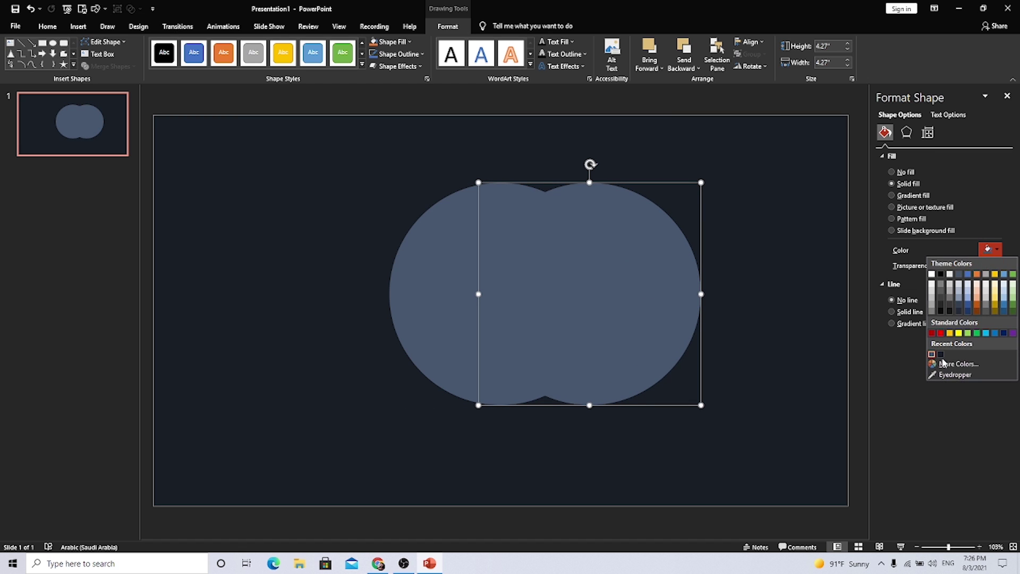
click(945, 363)
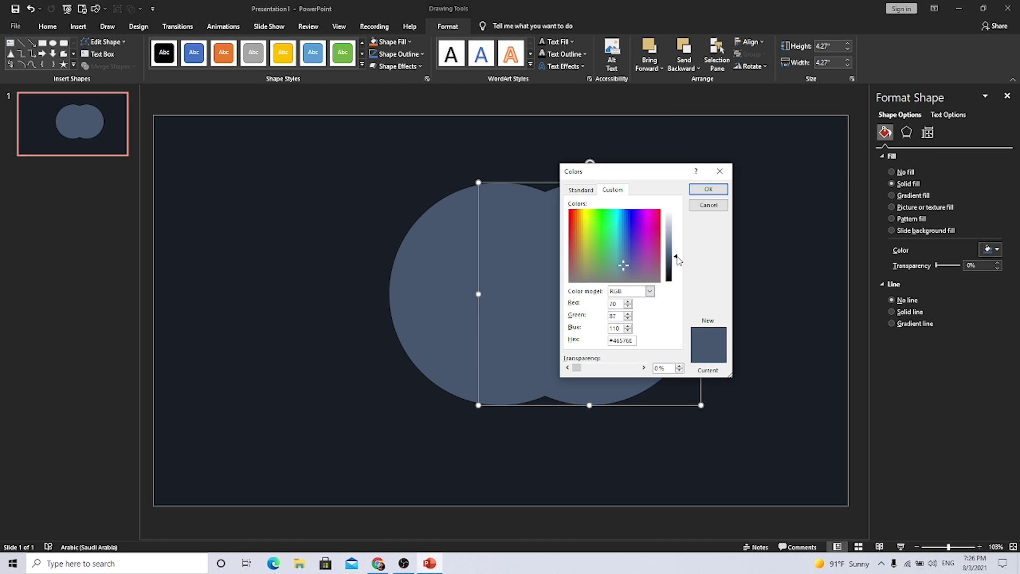
drag(677, 260, 678, 246)
click(708, 190)
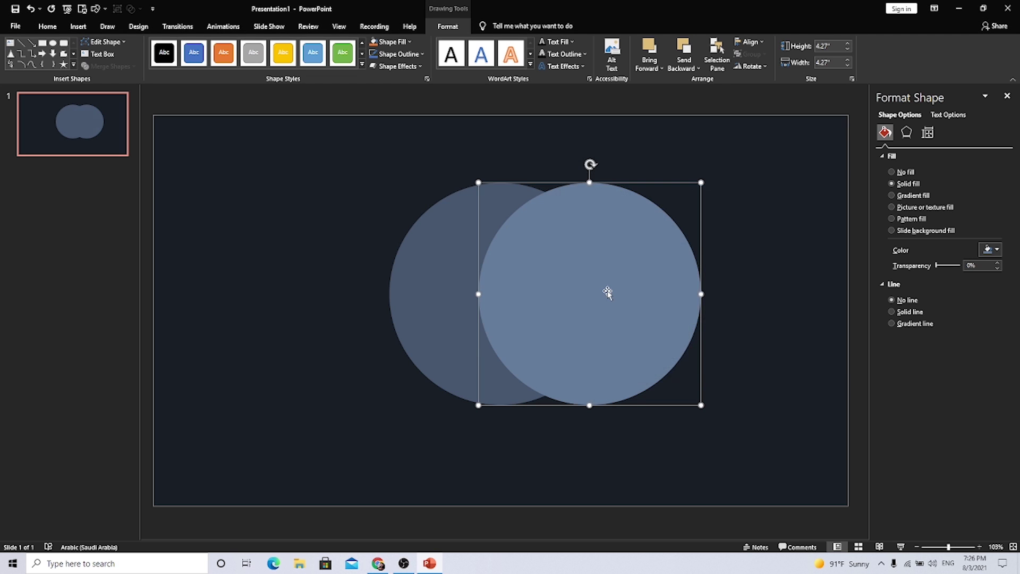
drag(607, 294, 519, 291)
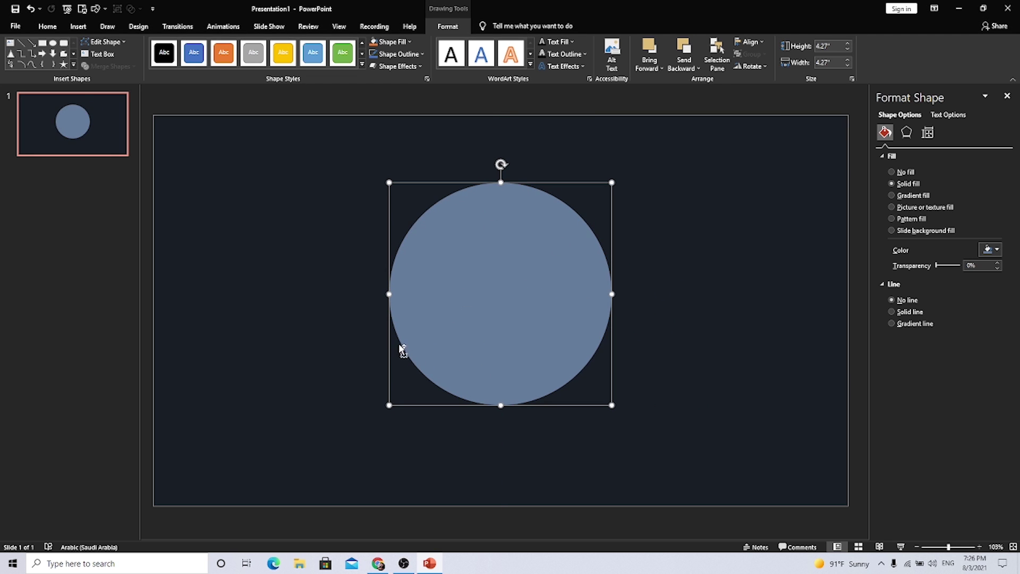
drag(389, 405, 405, 389)
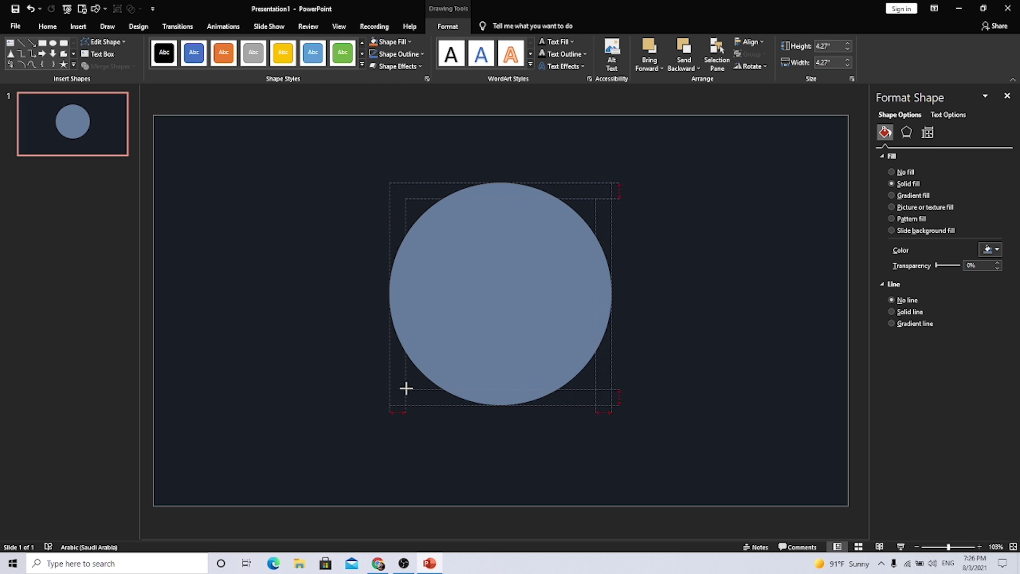
key(Escape)
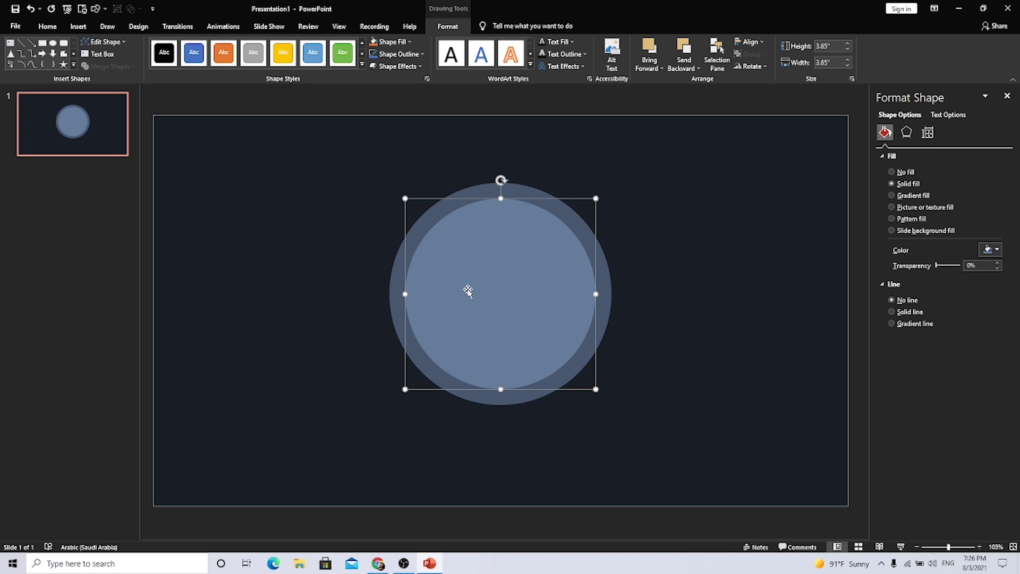
Add a third, even lighter circle at 3.04 in over the others, then select all three
drag(467, 291, 611, 307)
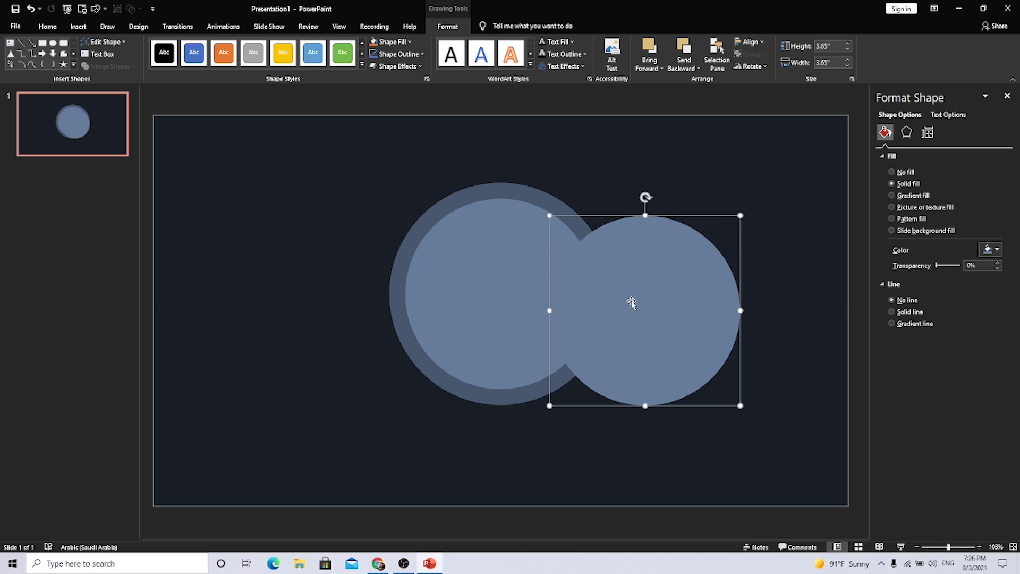
click(987, 249)
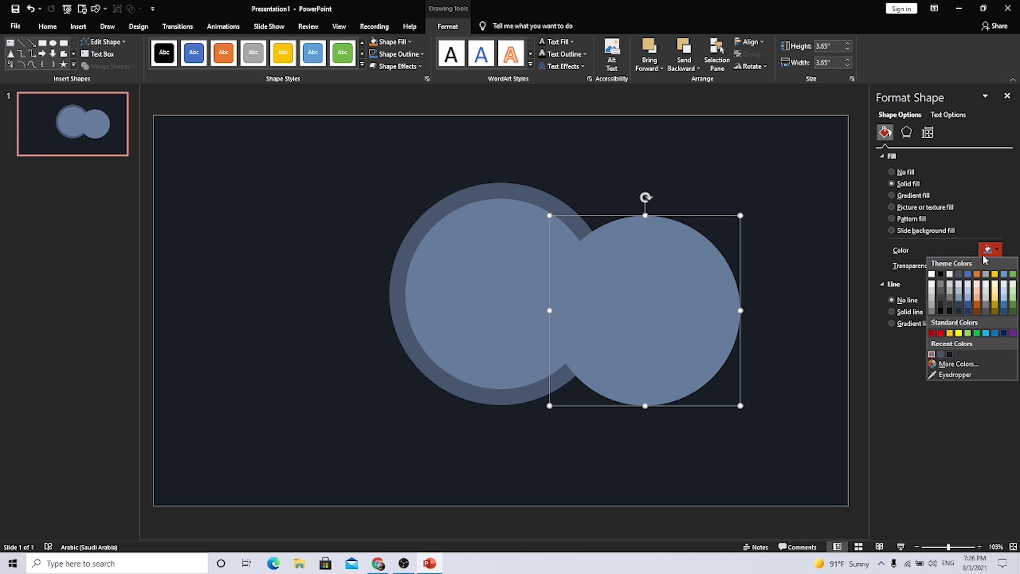
click(951, 364)
drag(677, 247, 677, 234)
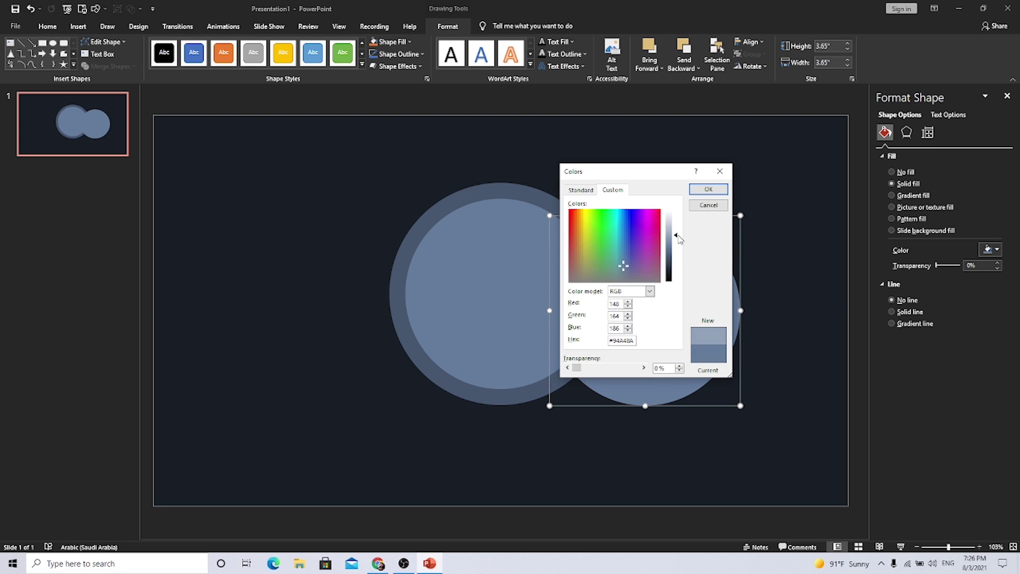
click(708, 190)
drag(689, 294, 552, 278)
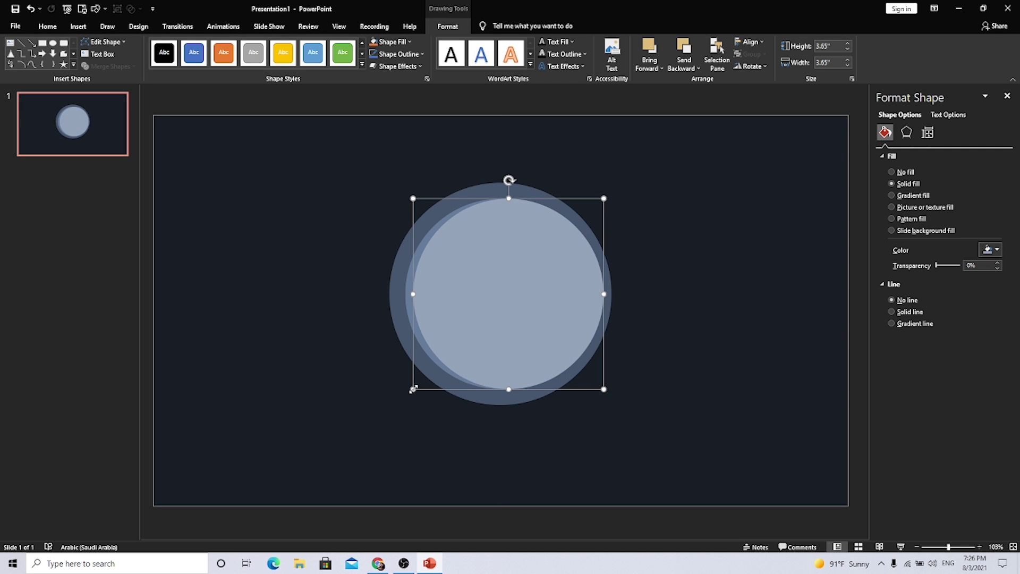
drag(413, 389, 429, 373)
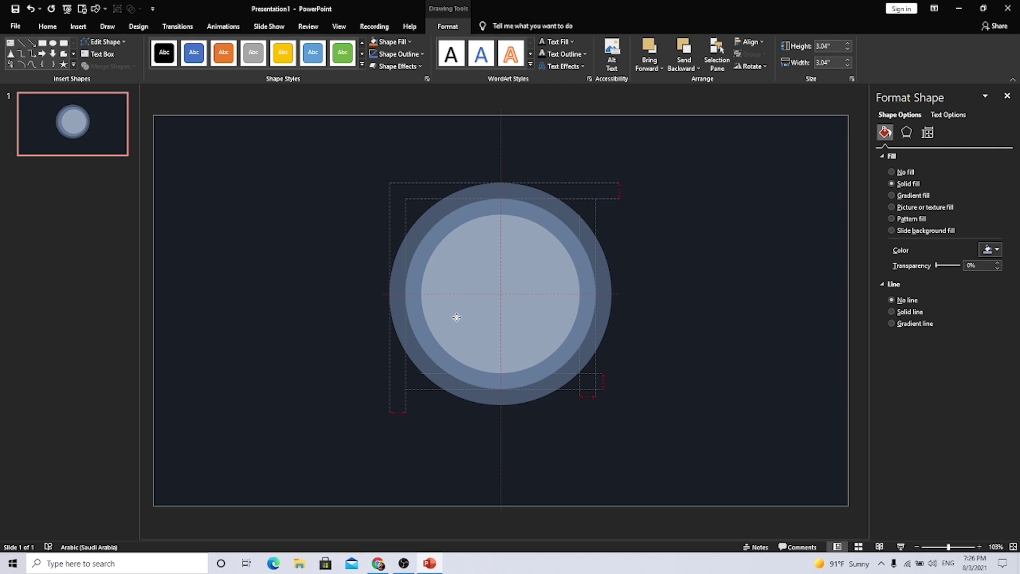
drag(471, 317, 487, 321)
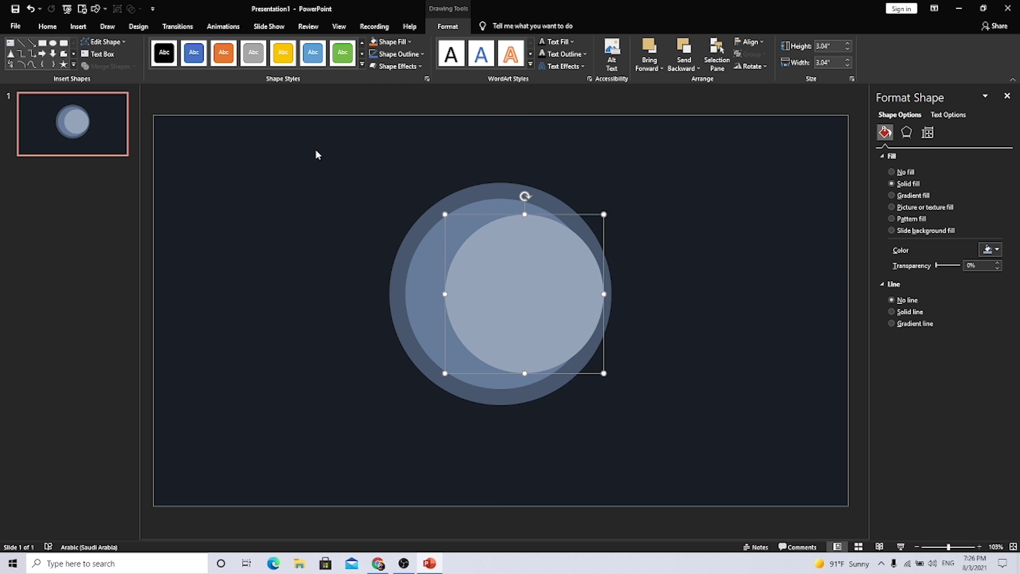
drag(306, 129, 703, 441)
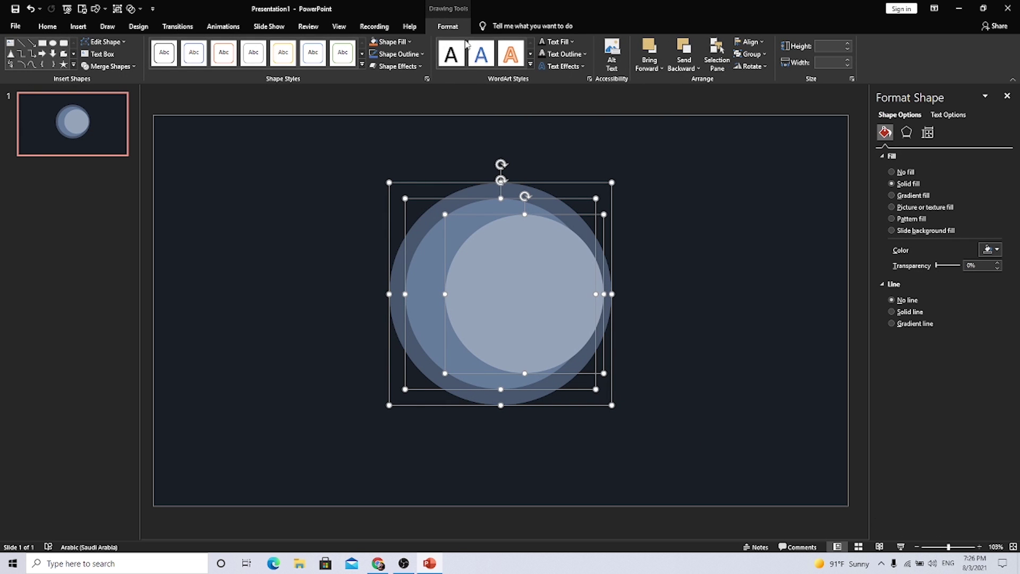
Align the three circles to Align Center and Align Middle
click(749, 41)
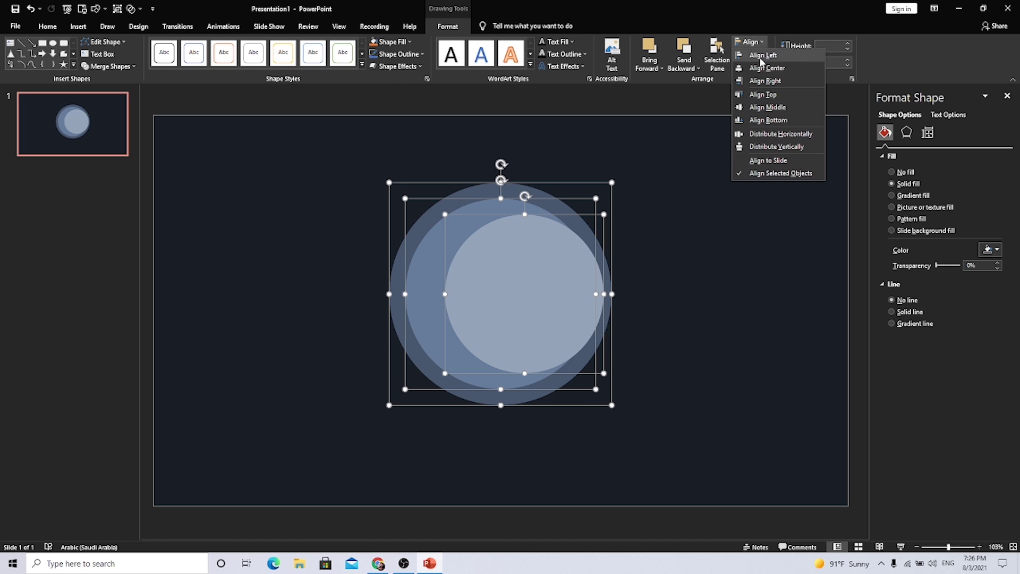
click(765, 68)
click(750, 41)
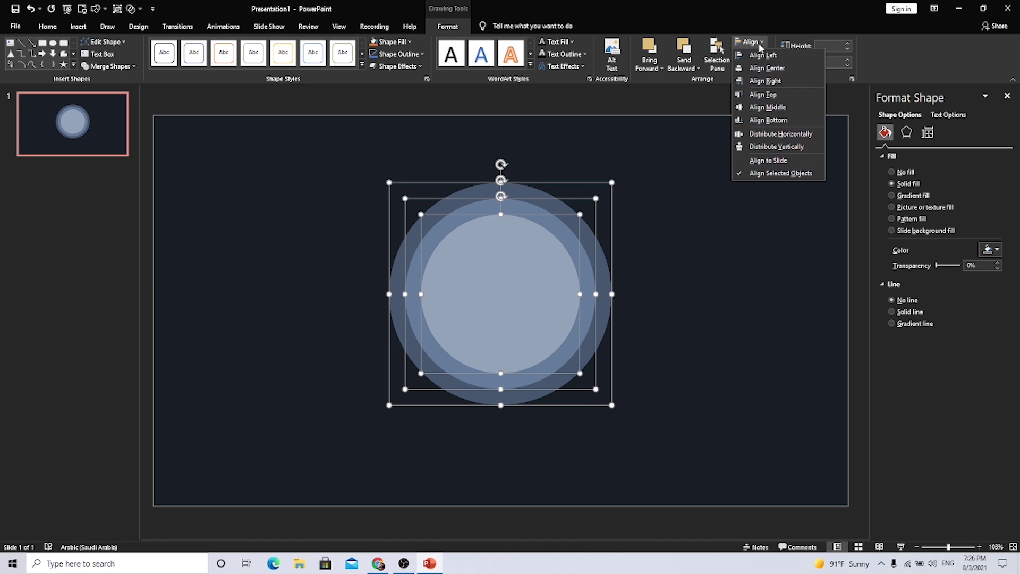
click(765, 108)
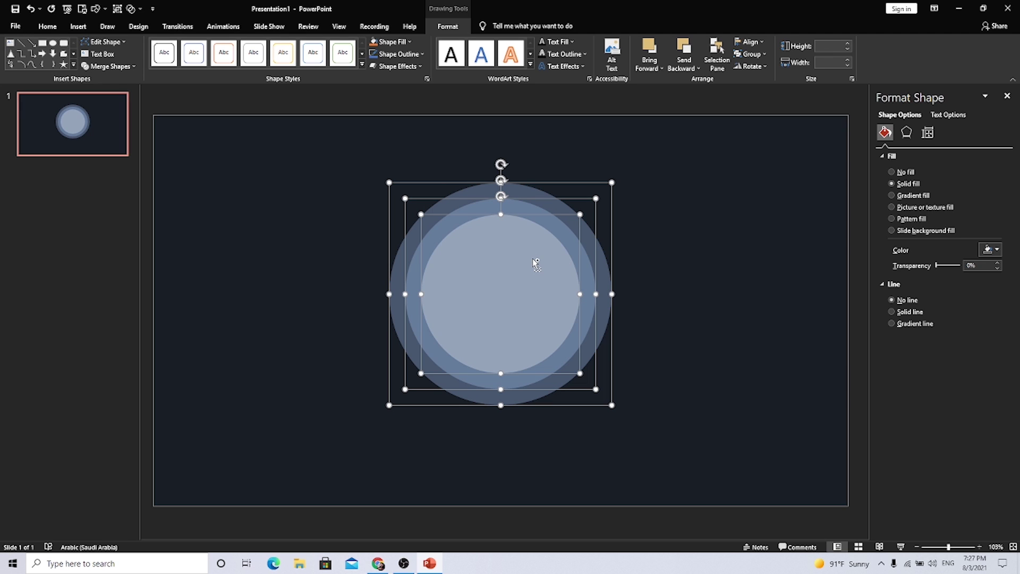
Group the three circles into a single moon object and bring up slide 1's options
right_click(537, 231)
mouse_move(568, 292)
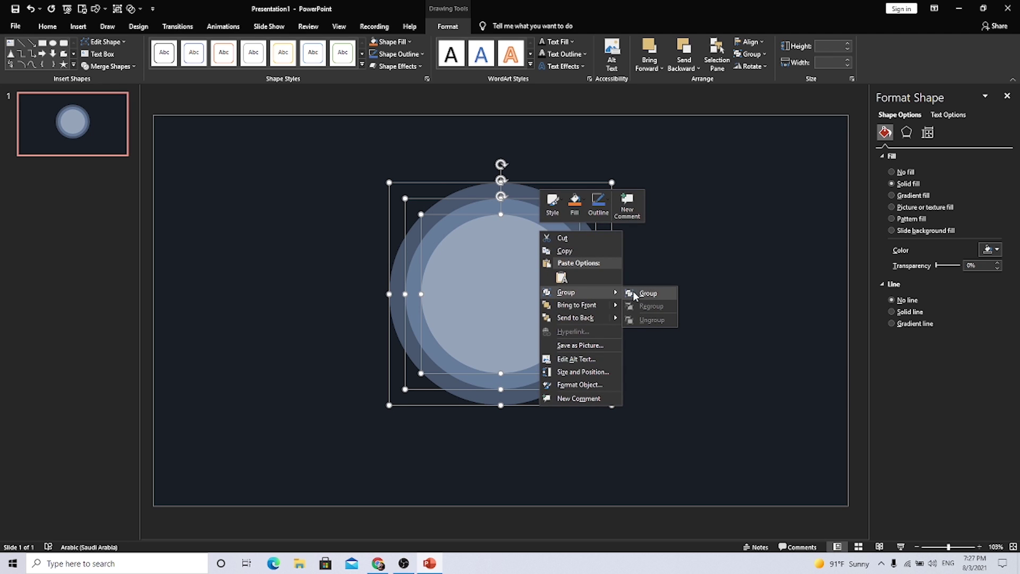
click(644, 293)
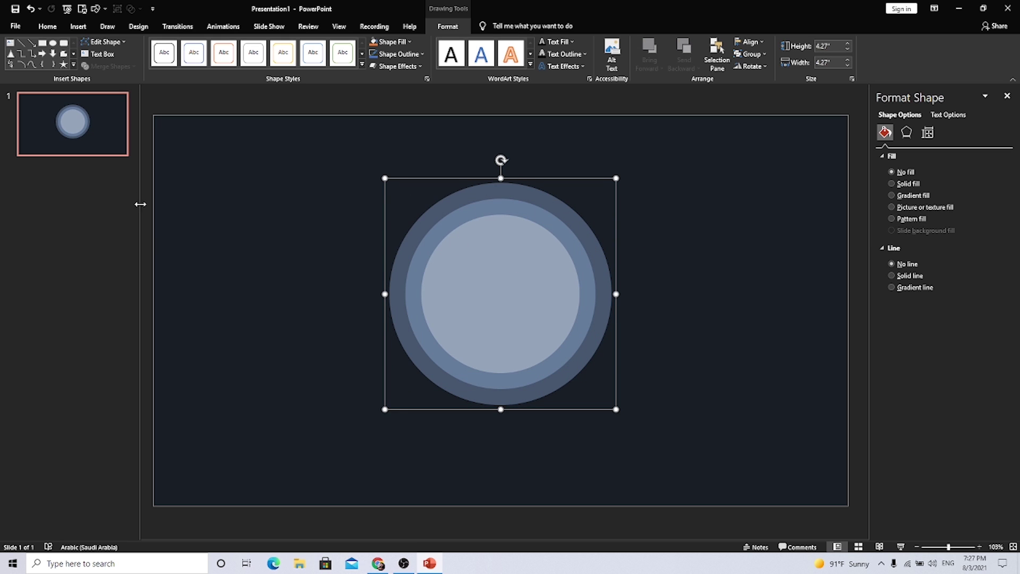
right_click(96, 131)
Add a blank second slide and insert Cavalry Vector Icons.svg from the Desktop's vecteezy cavalry folder
click(127, 195)
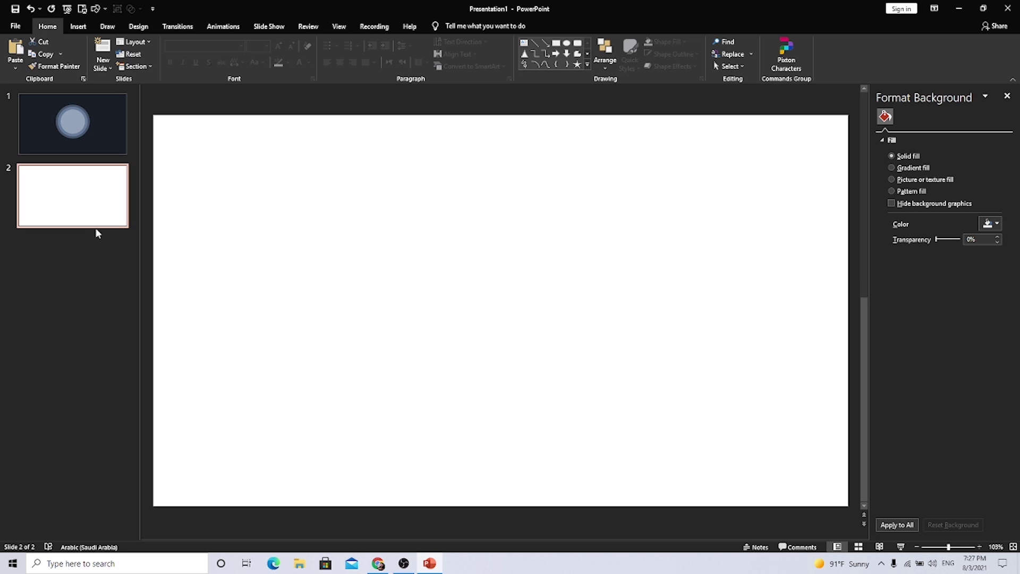
click(72, 28)
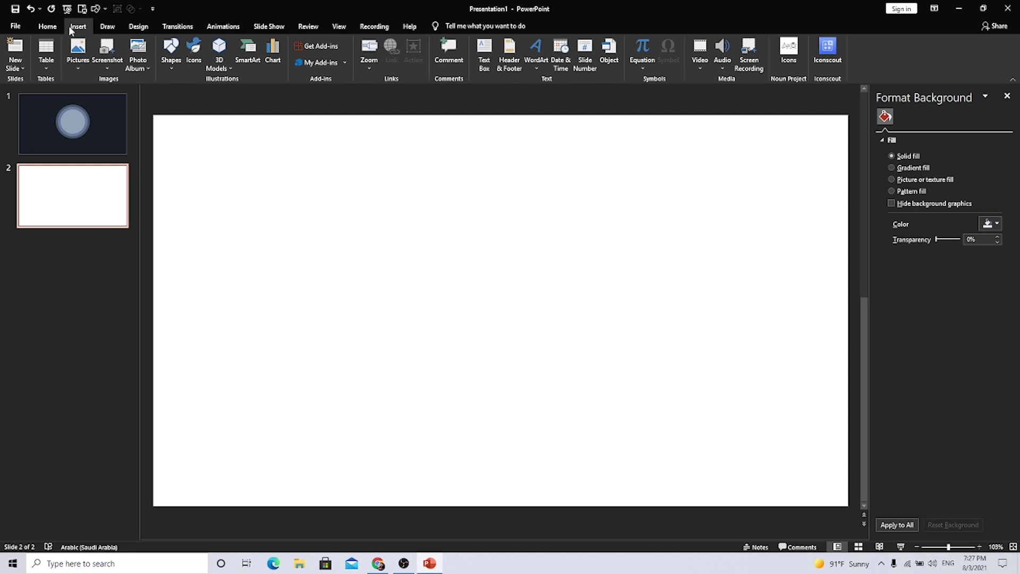
click(74, 68)
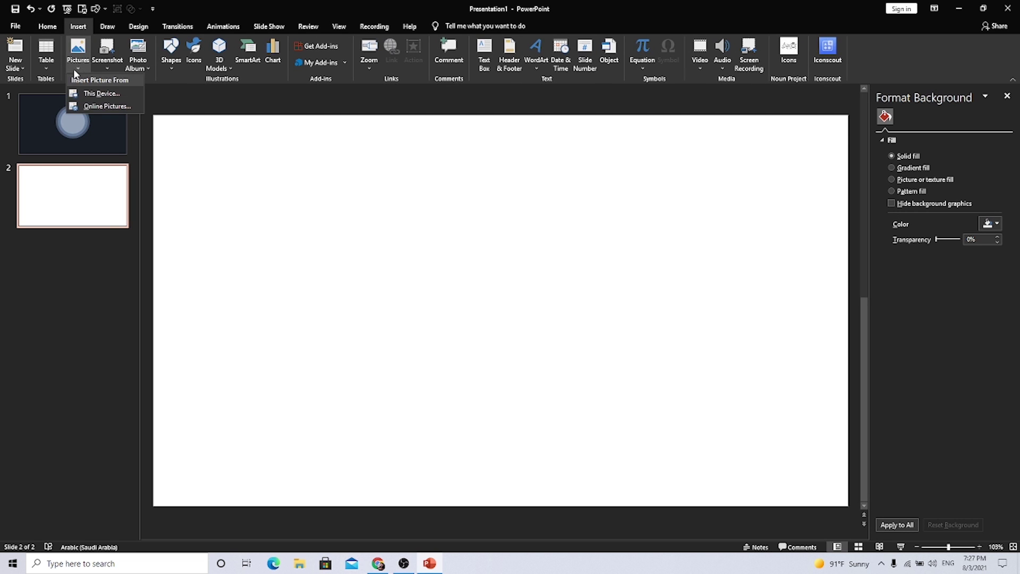
click(94, 95)
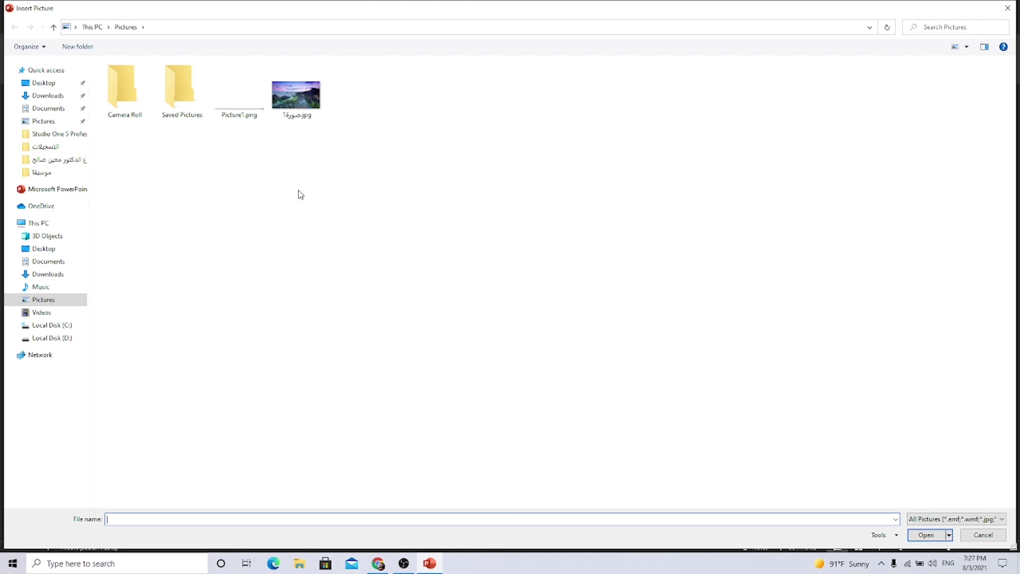
click(45, 83)
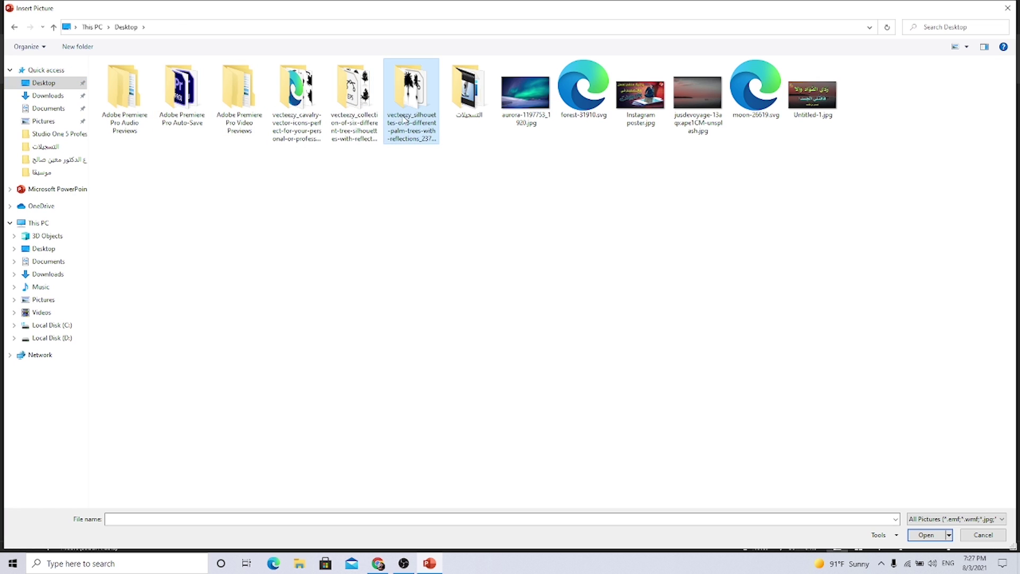
click(315, 113)
double_click(315, 113)
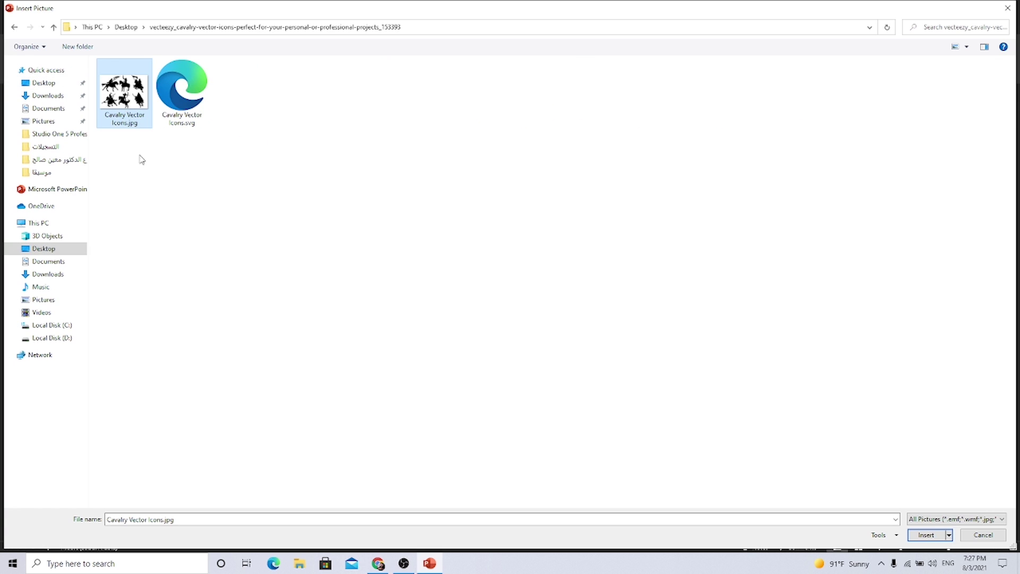
click(195, 121)
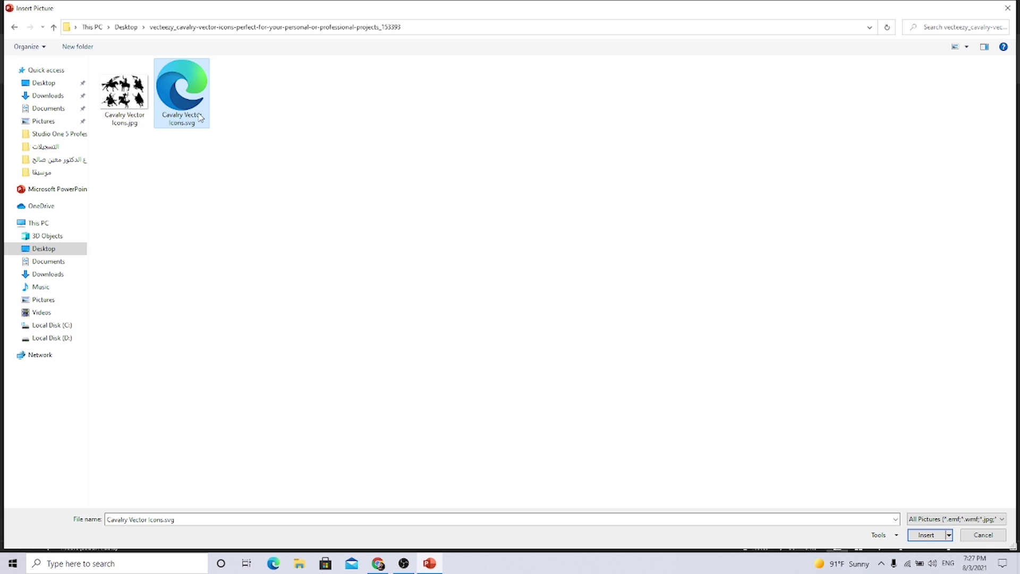
double_click(184, 86)
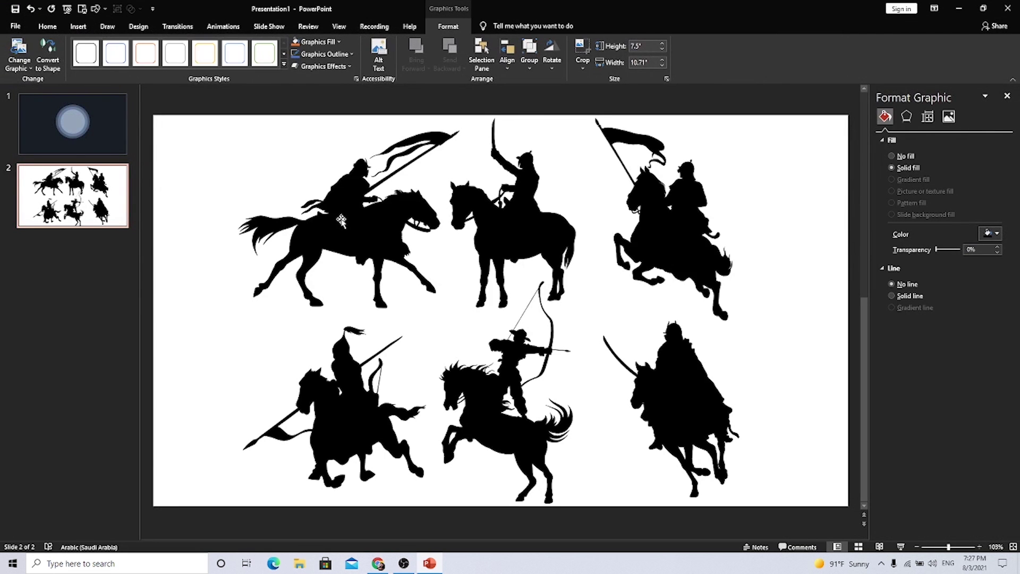
Ungroup the cavalry graphic, converting it to drawing shapes, into six separate horsemen
right_click(345, 212)
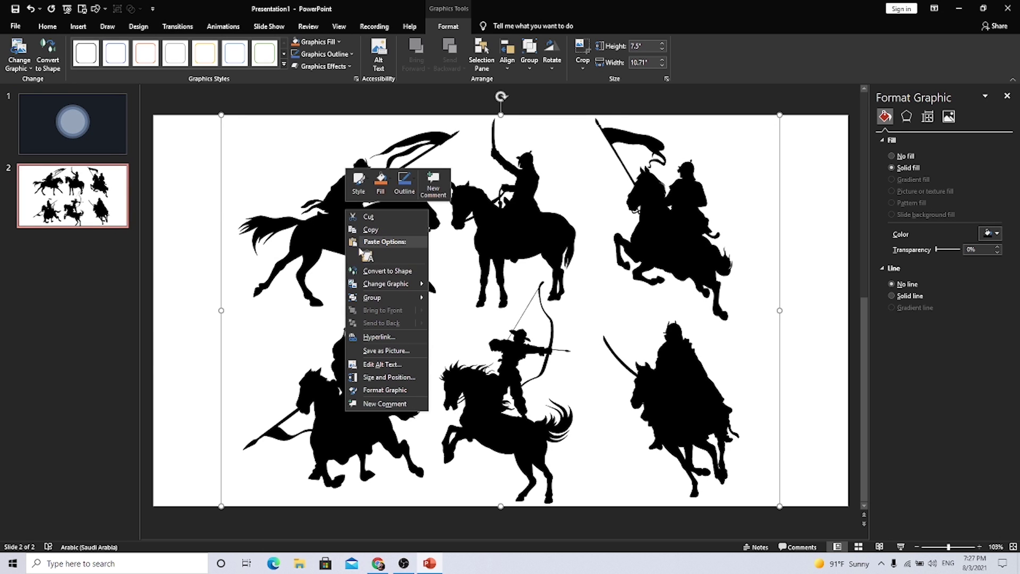
mouse_move(372, 298)
click(449, 330)
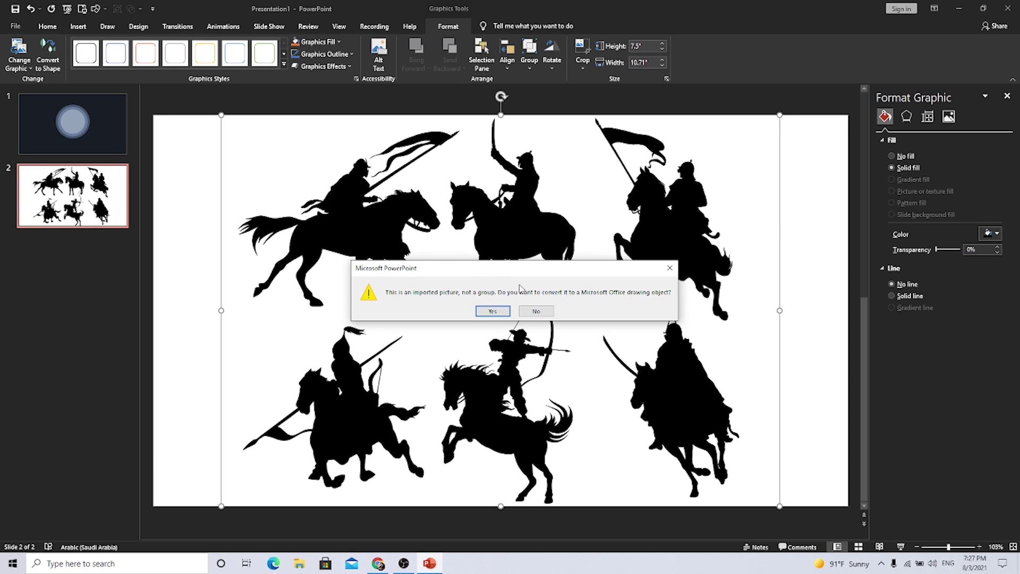
click(489, 312)
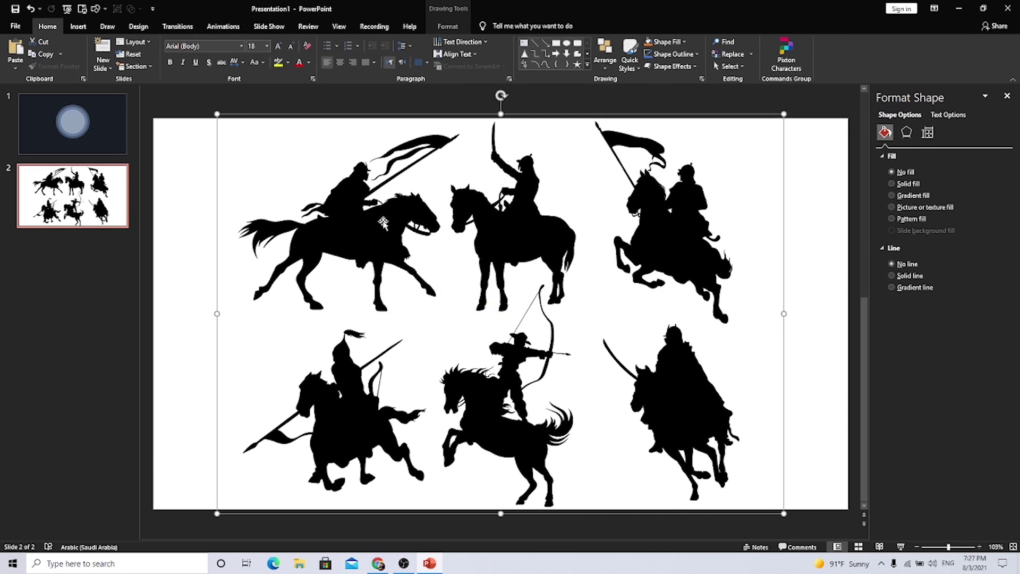
right_click(383, 228)
mouse_move(410, 289)
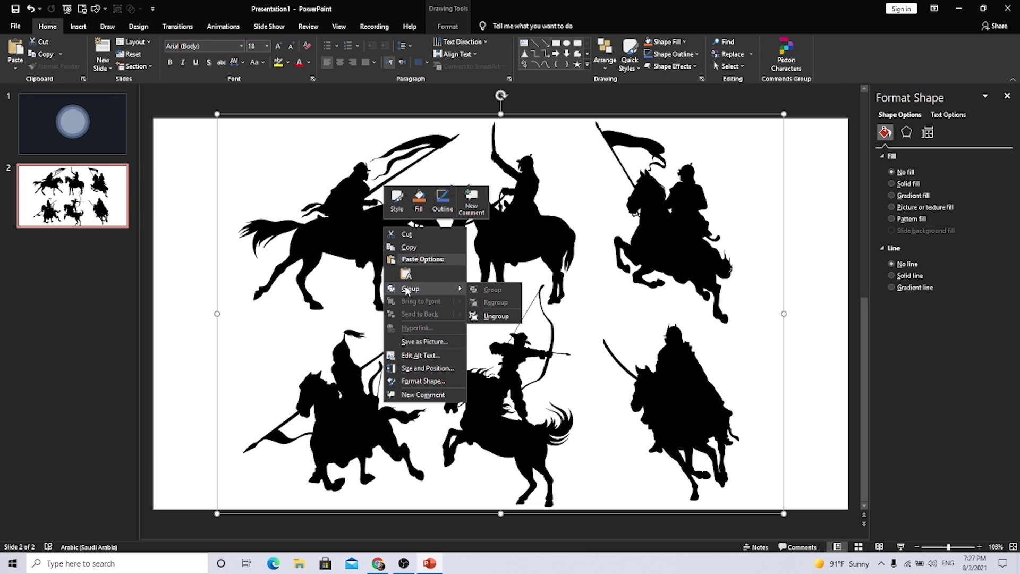
click(496, 316)
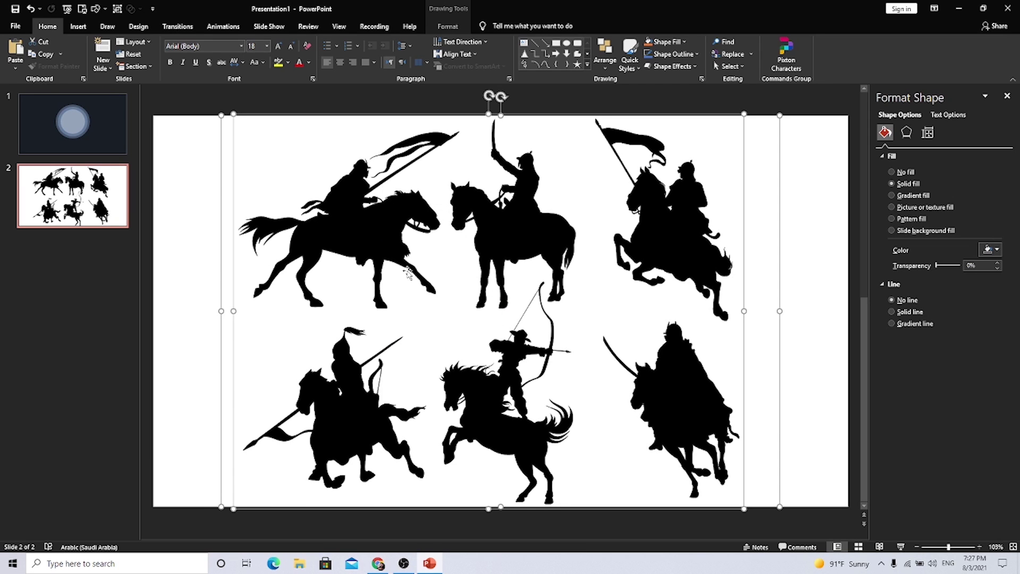
right_click(383, 233)
mouse_move(410, 294)
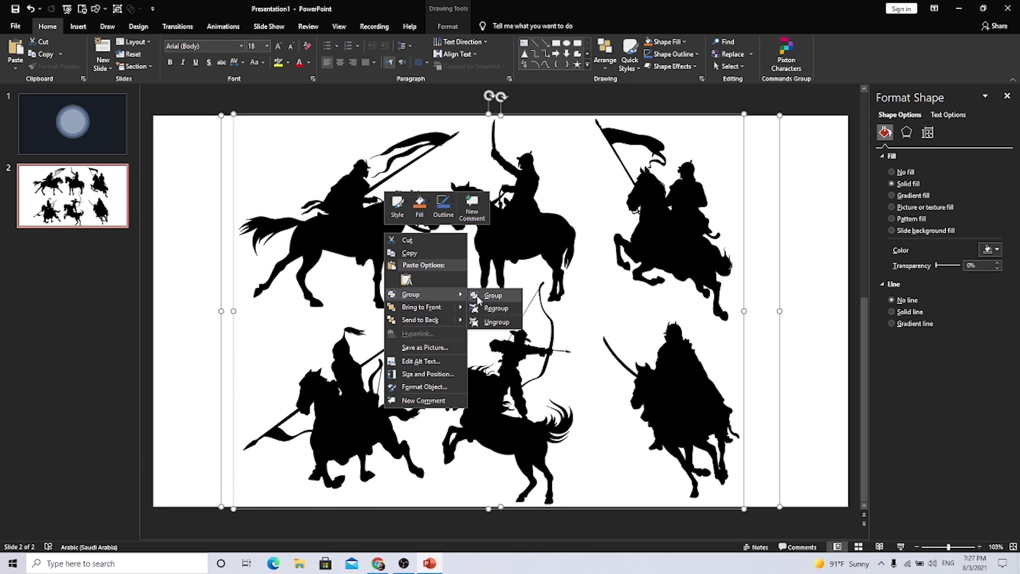
click(497, 322)
Drag the horsemen apart across slide 2, then go back to slide 1
click(208, 255)
click(267, 250)
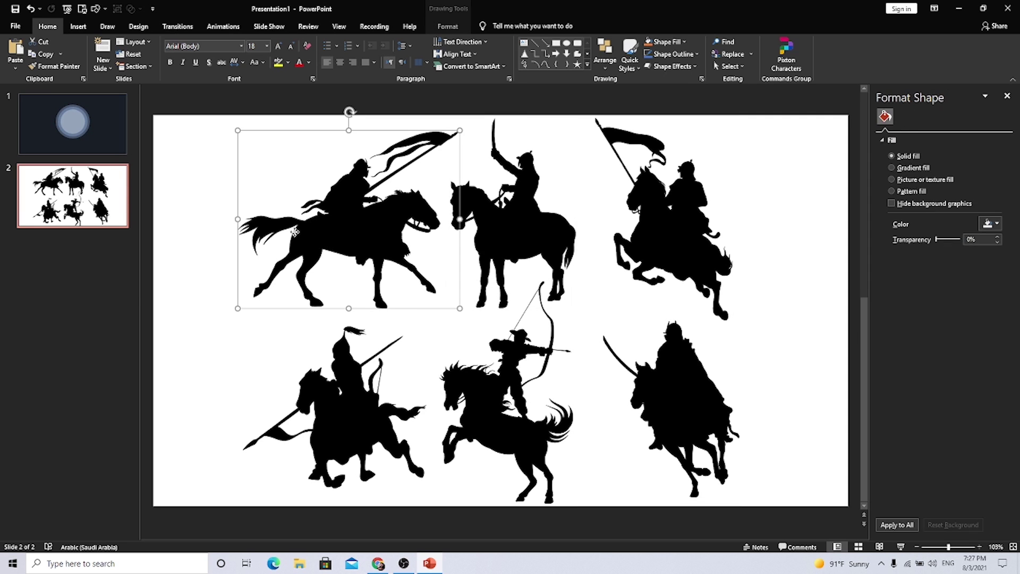
drag(491, 234, 500, 206)
drag(685, 223, 725, 242)
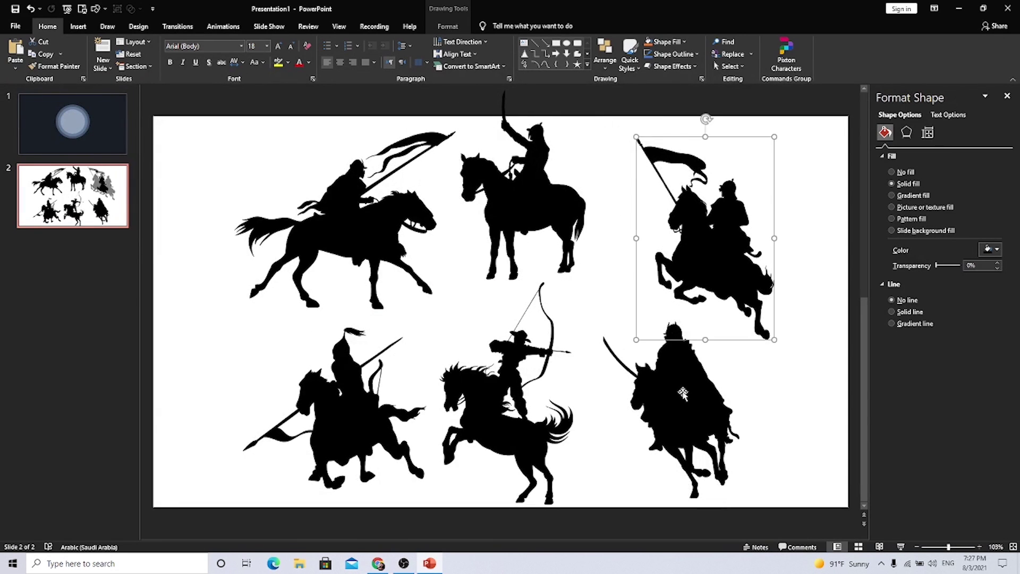
drag(685, 409, 713, 403)
drag(522, 393, 535, 393)
drag(362, 389, 350, 367)
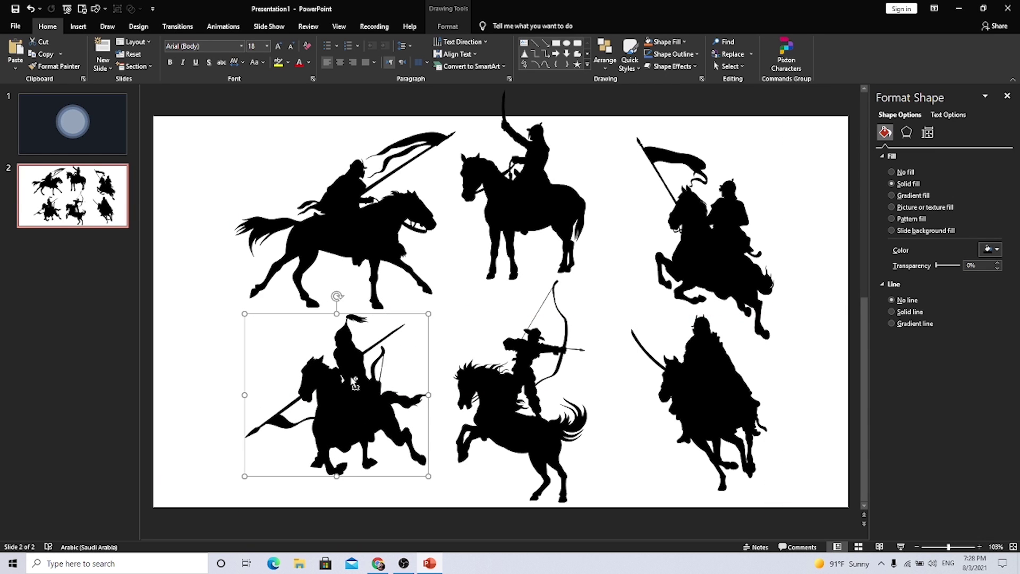
click(72, 123)
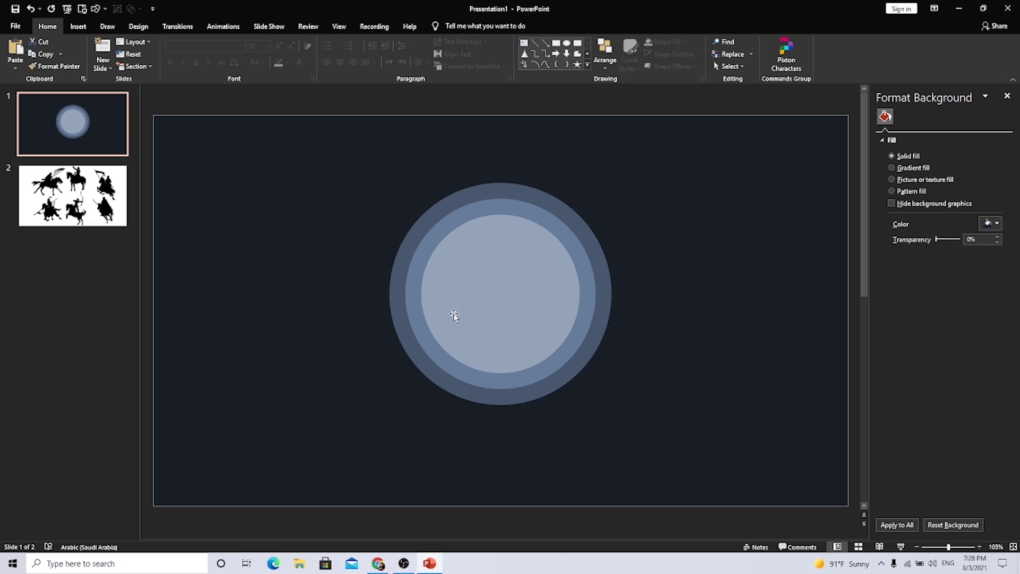
Paste the lance horseman onto the moon and eyedrop the dark navy background colour as its fill
key(ctrl+v)
mouse_move(341, 380)
mouse_down()
mouse_move(525, 294)
mouse_move(550, 321)
mouse_up()
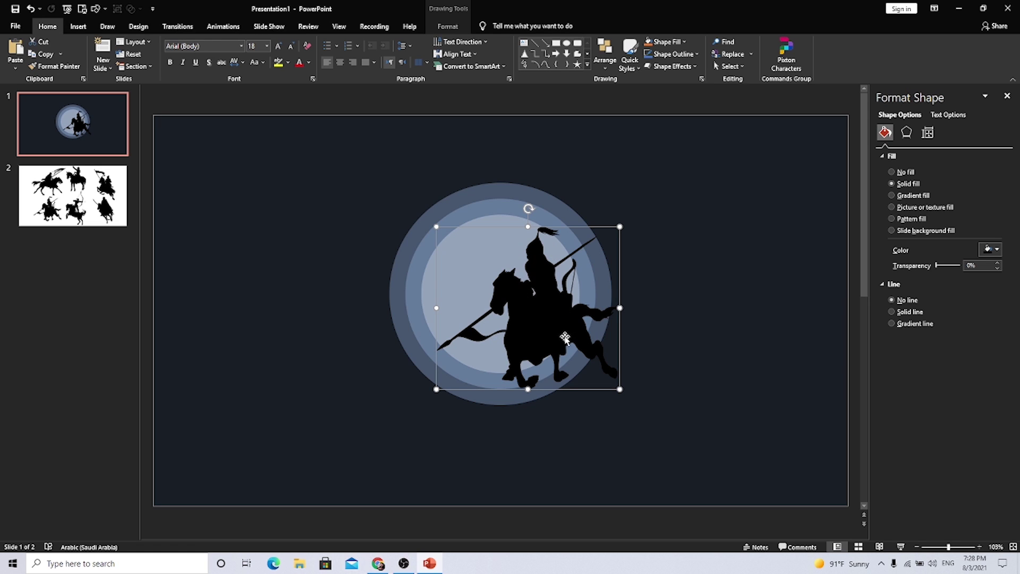
click(997, 250)
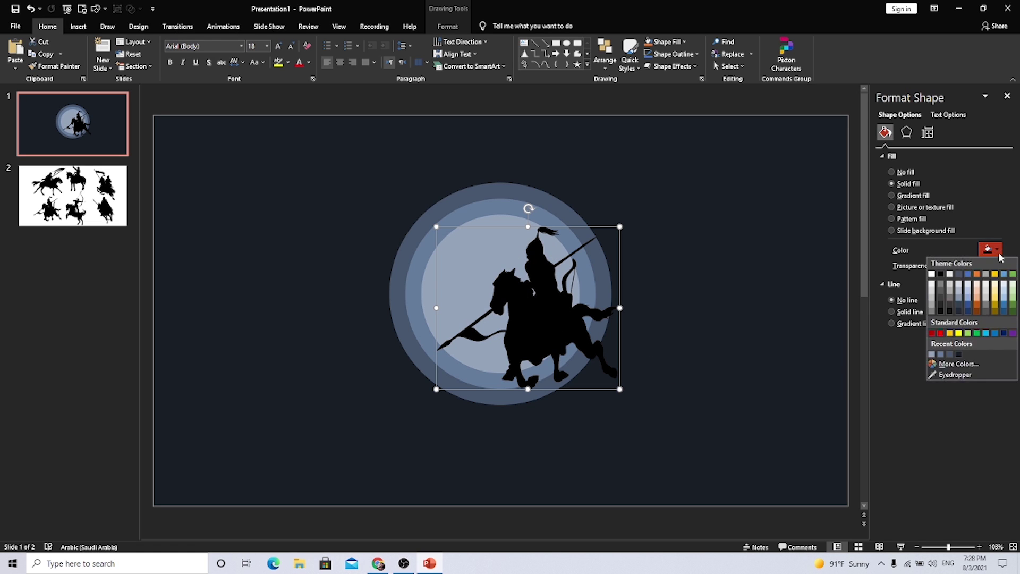
click(956, 377)
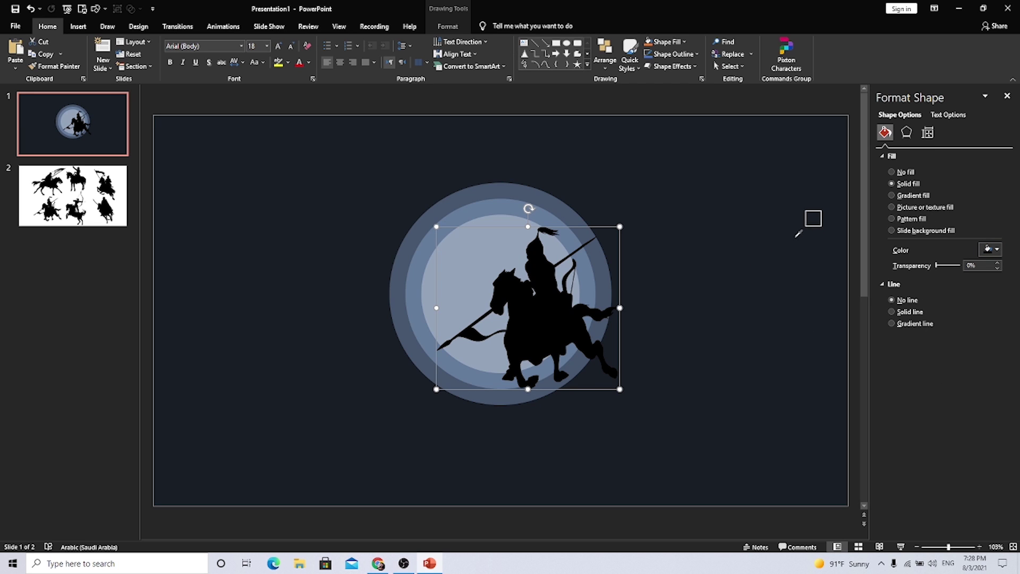
click(714, 249)
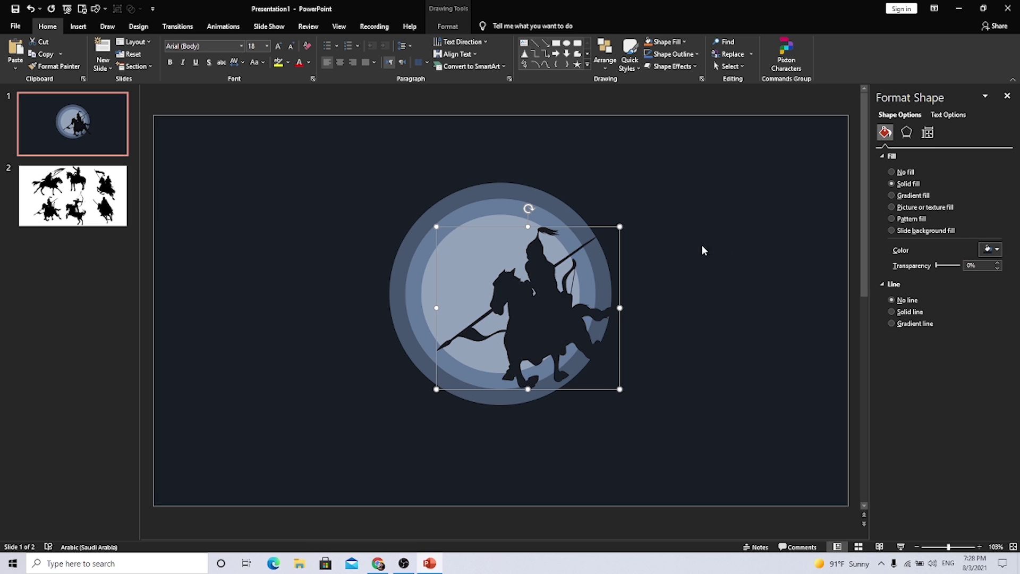
Enlarge the horseman and place it over the moon's right edge
drag(556, 321, 566, 330)
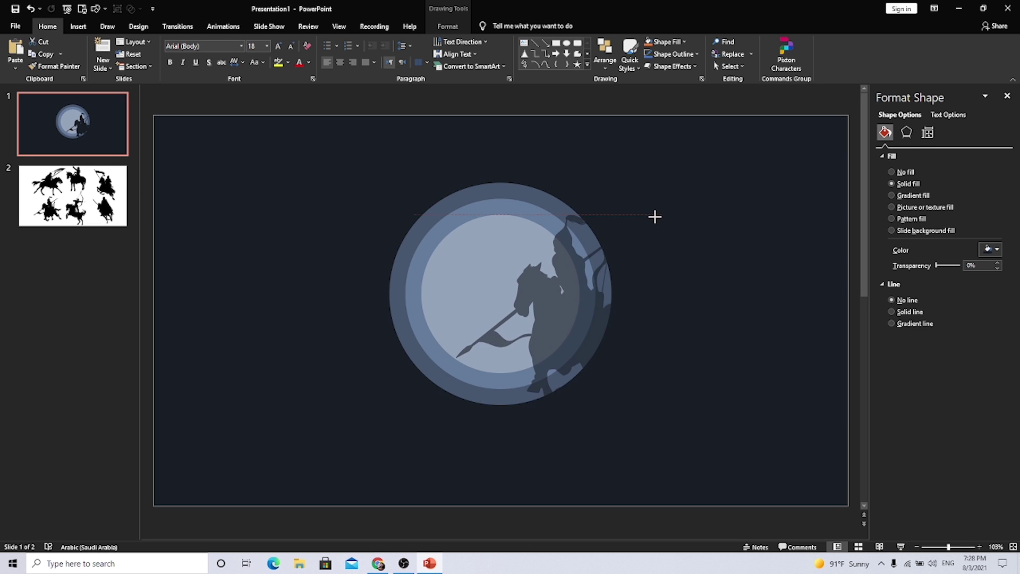
drag(640, 236, 671, 213)
drag(557, 321, 557, 330)
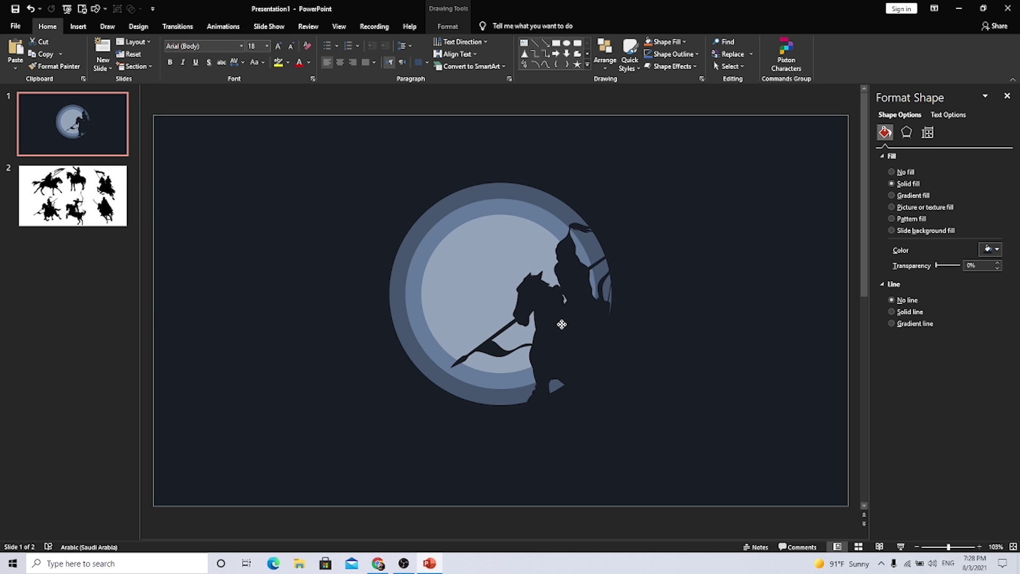
click(725, 291)
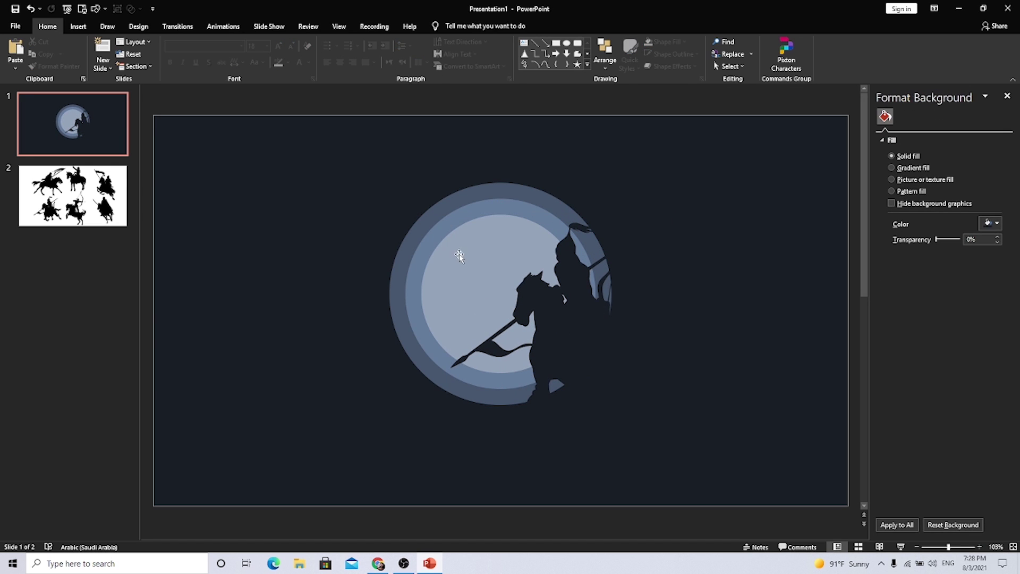
Add a new blank slide after slide 2
click(88, 178)
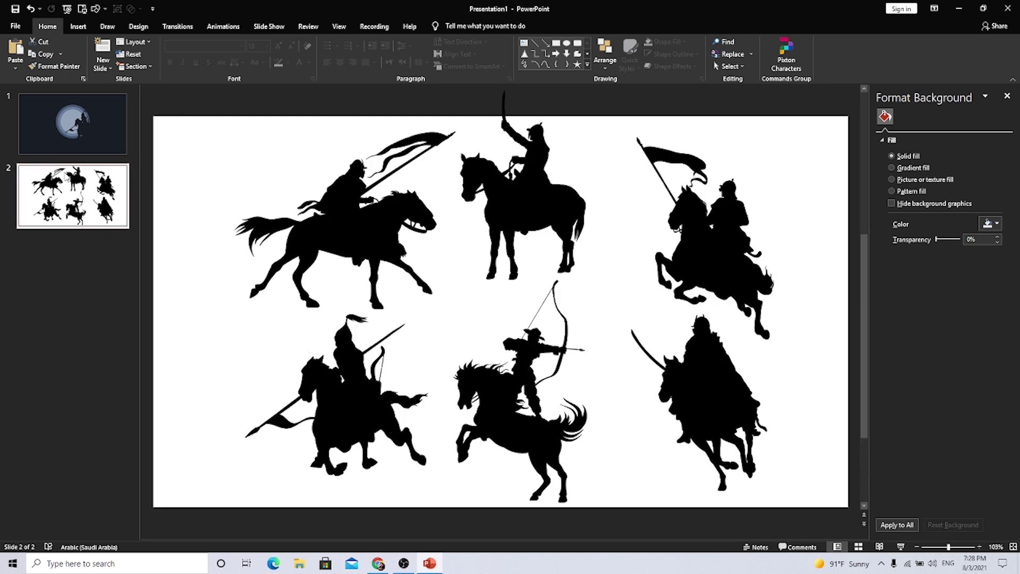
right_click(63, 187)
click(82, 251)
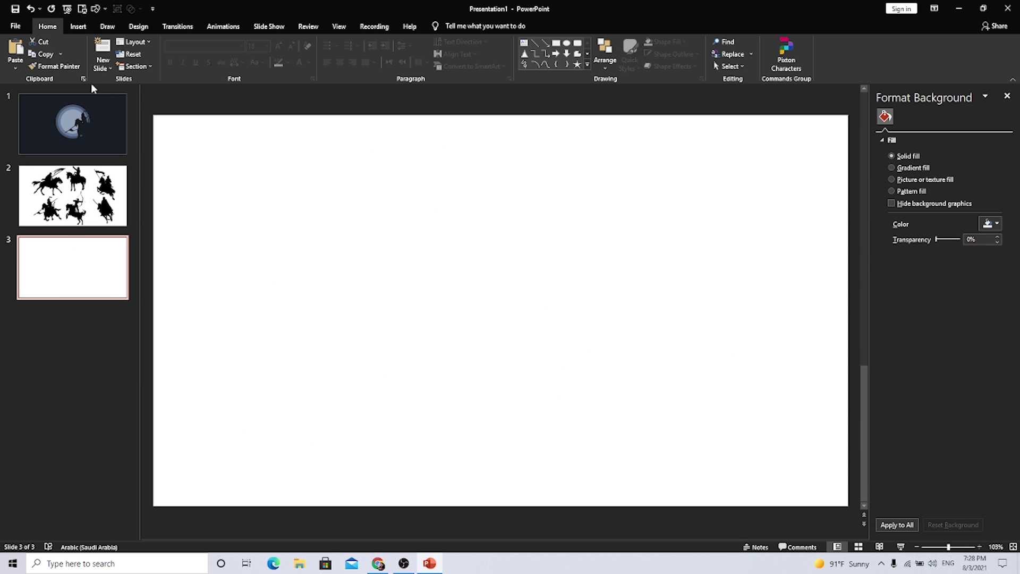
Insert forest-31910.svg from the Desktop onto slide 3
click(78, 27)
click(76, 68)
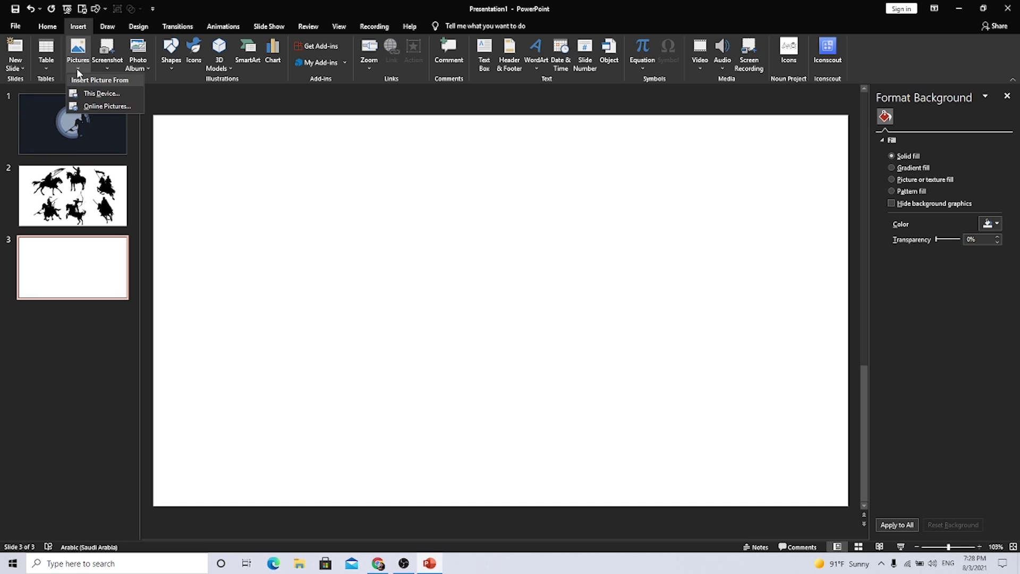
click(94, 94)
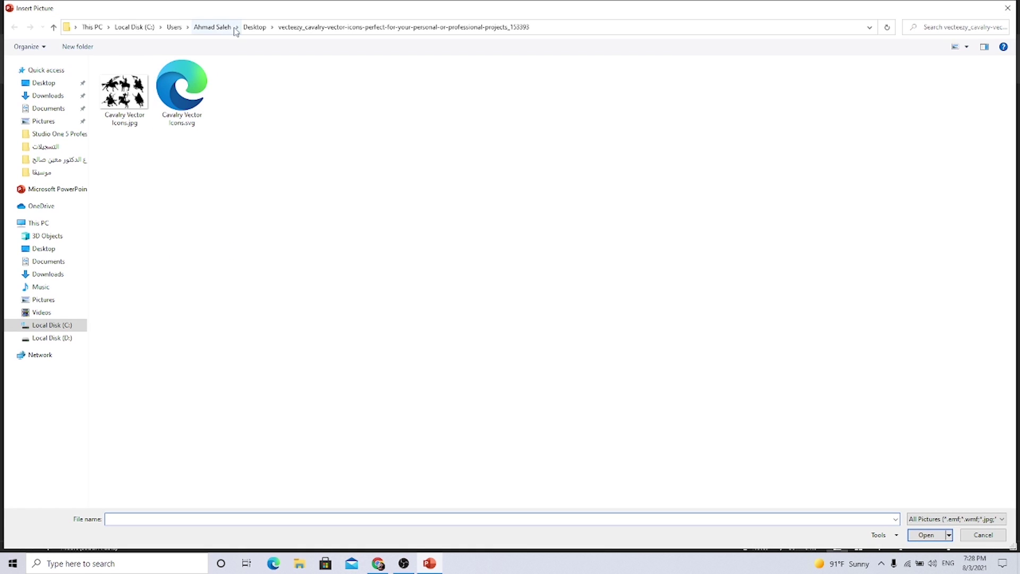
click(53, 28)
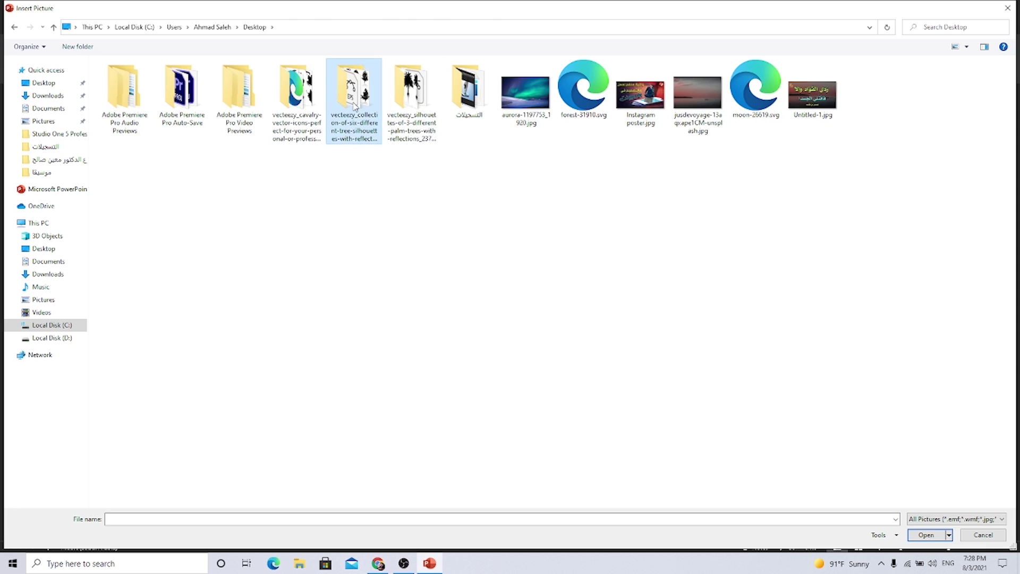
double_click(355, 103)
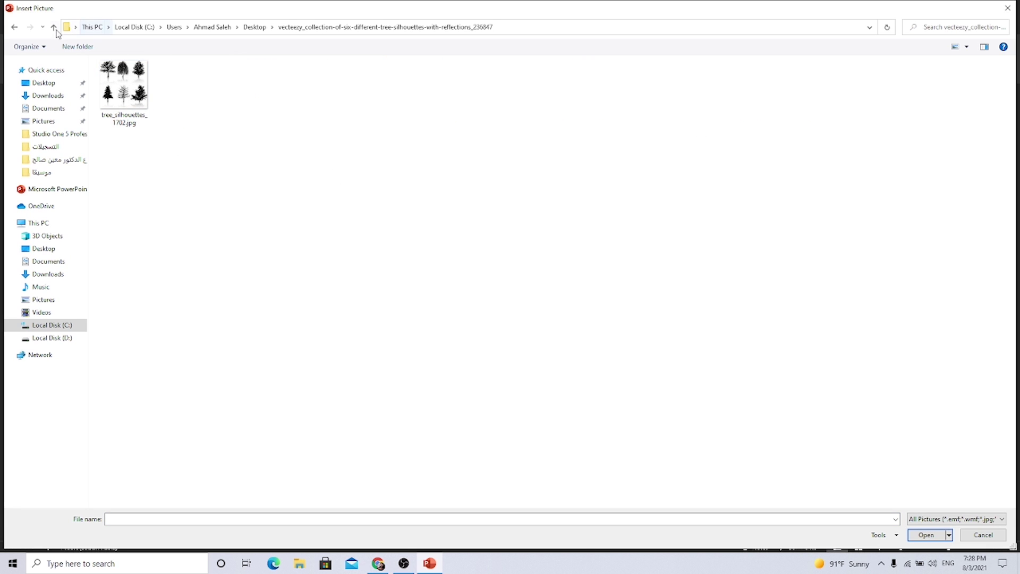
click(15, 28)
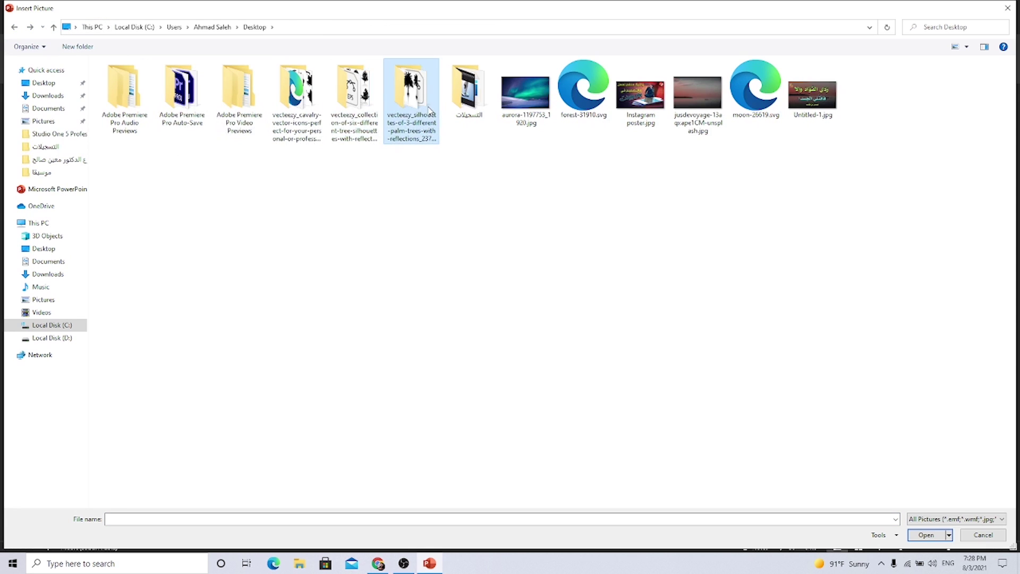
double_click(410, 101)
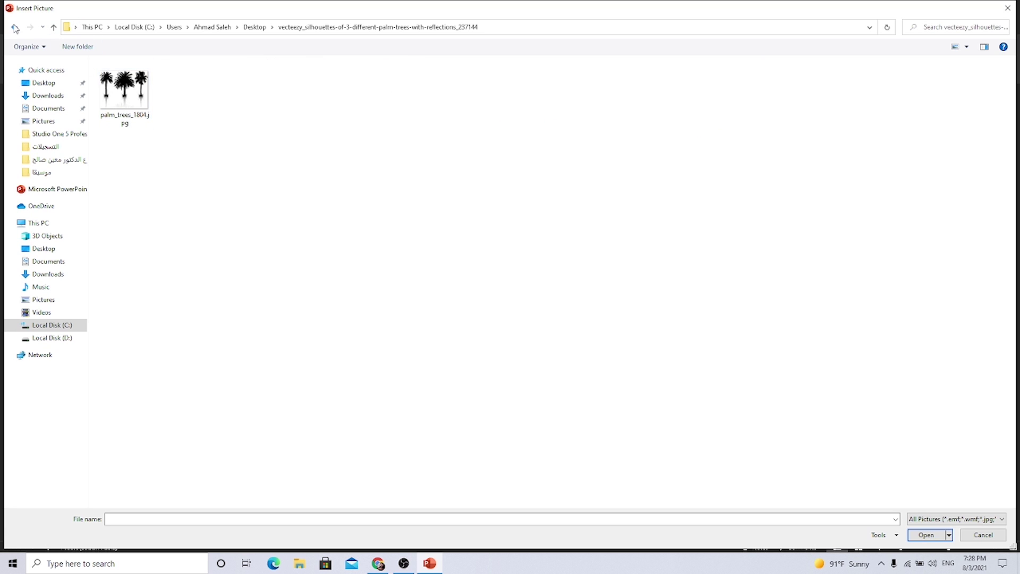
click(15, 27)
click(589, 113)
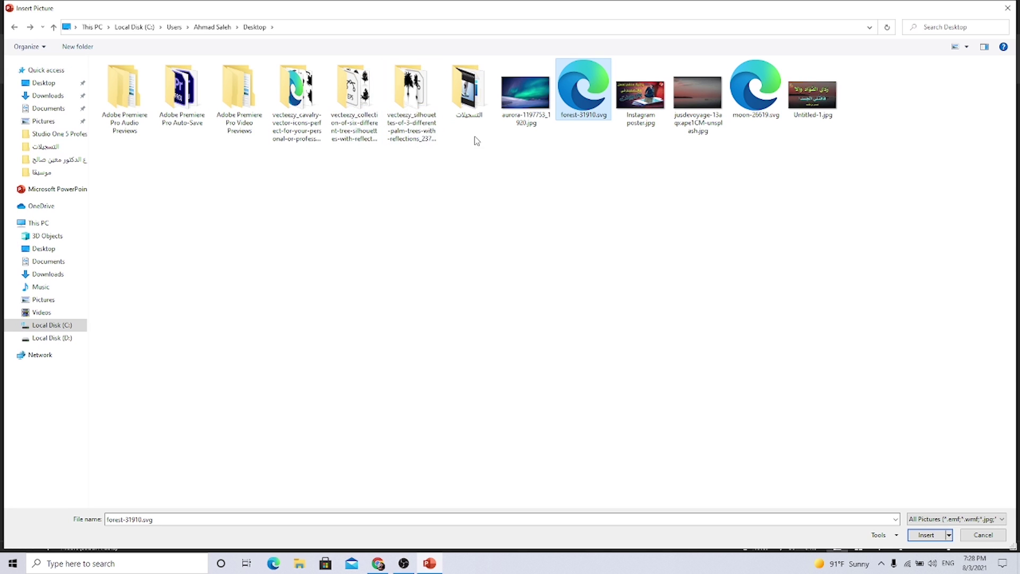
click(926, 534)
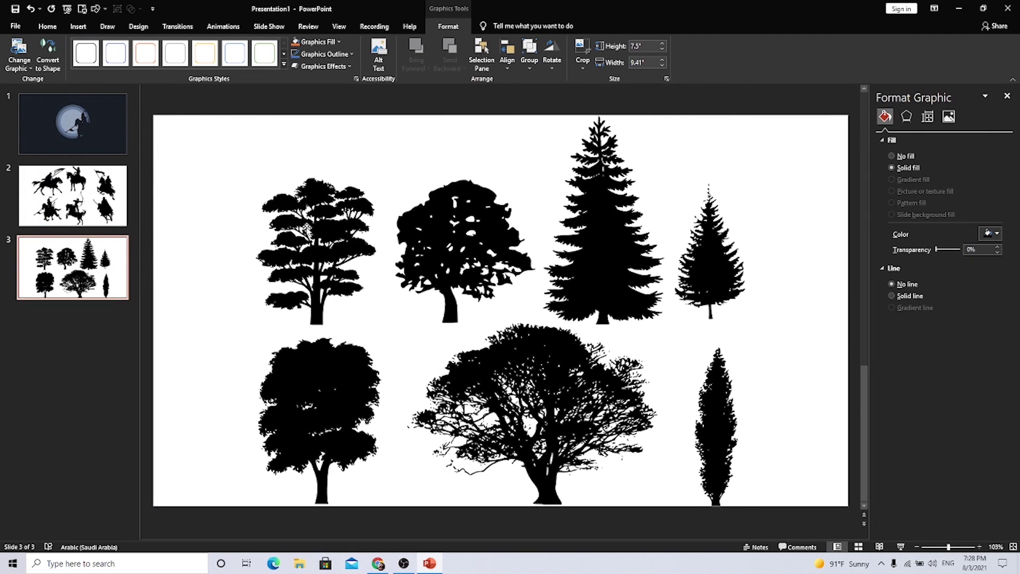
right_click(308, 229)
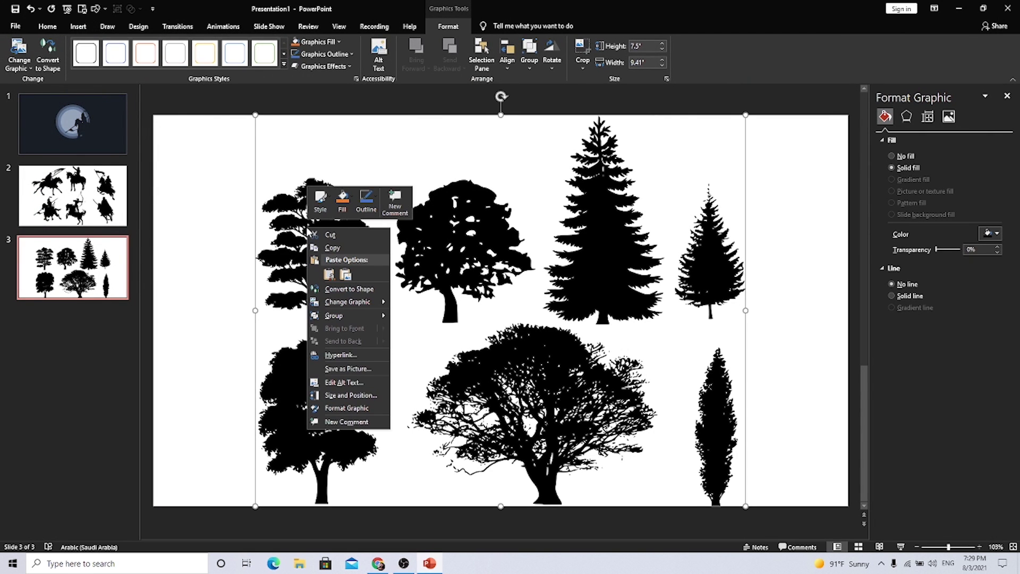
mouse_move(335, 315)
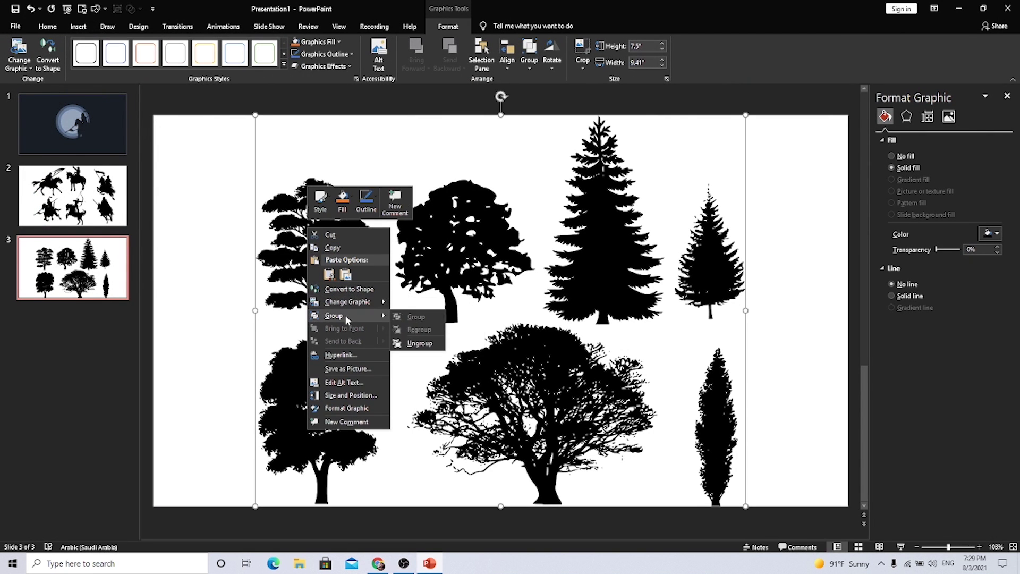
Ungroup the tree picture, converting it to drawing shapes, into separate trees
click(419, 342)
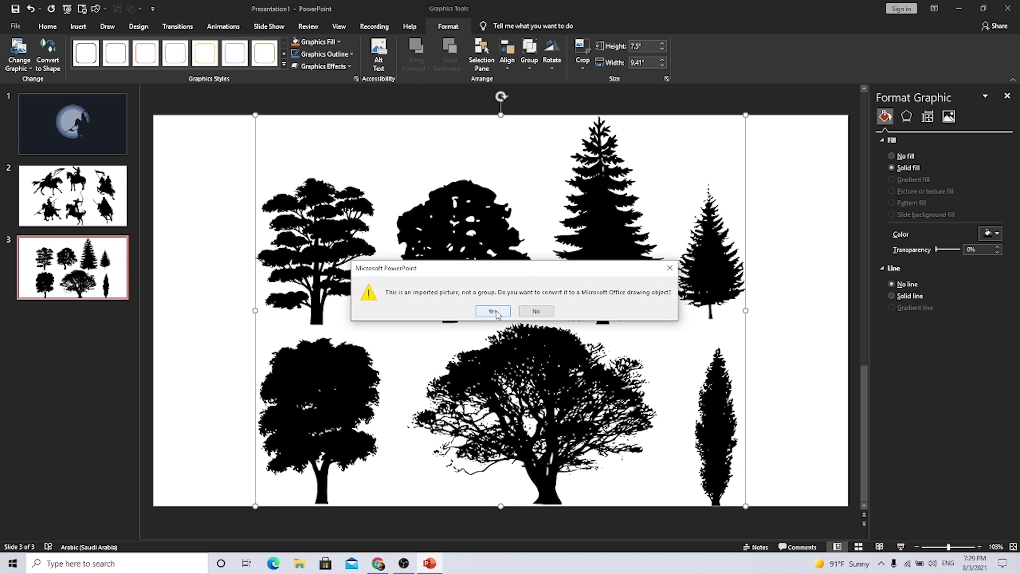
click(493, 312)
right_click(303, 239)
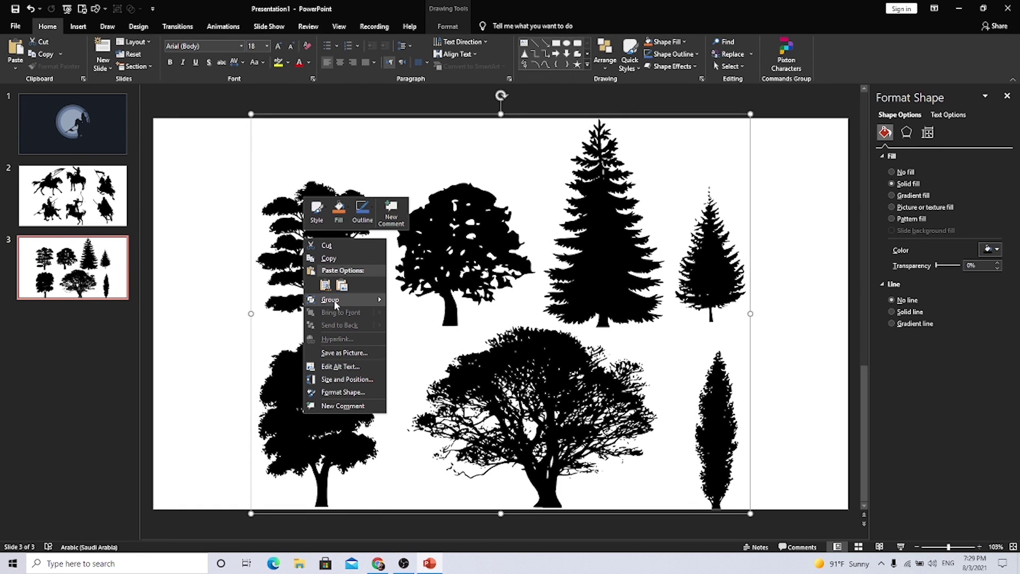
mouse_move(330, 298)
click(413, 328)
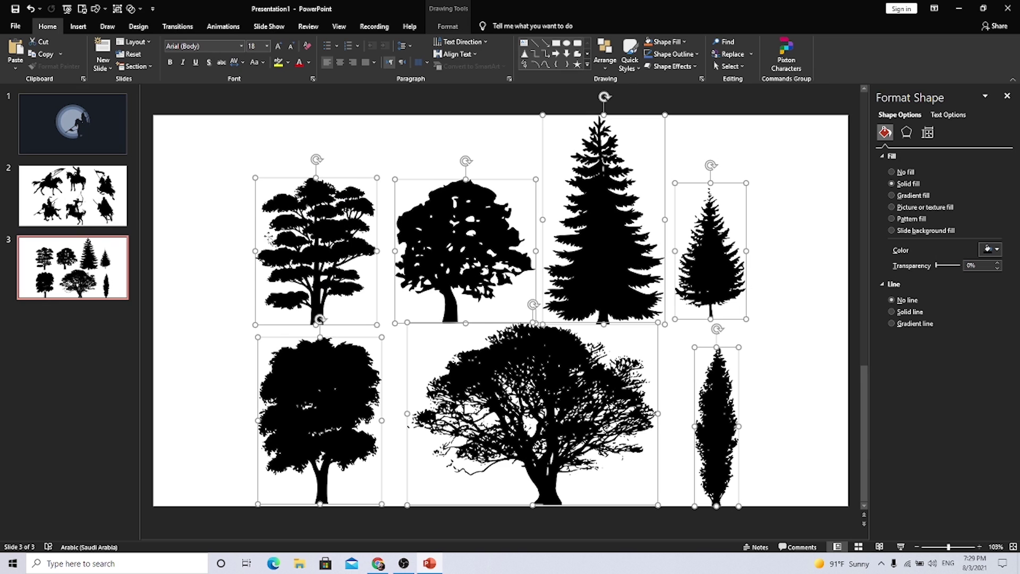
Shift five trees, including the oak and tall spruce, to the left, then return to slide 1
click(319, 319)
drag(316, 250, 260, 225)
drag(319, 419, 269, 384)
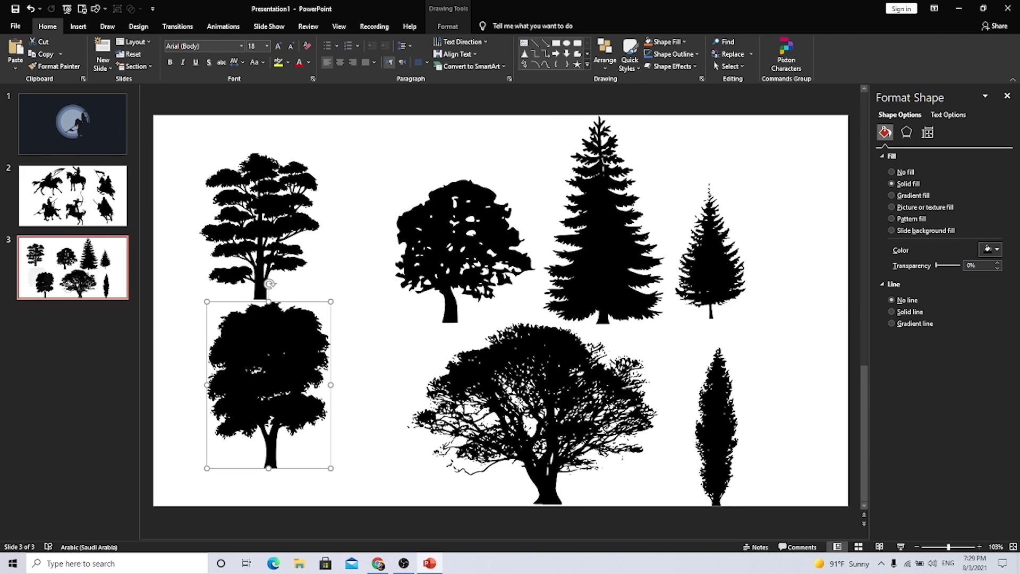
drag(531, 425, 436, 398)
drag(462, 249, 441, 223)
drag(628, 263, 607, 267)
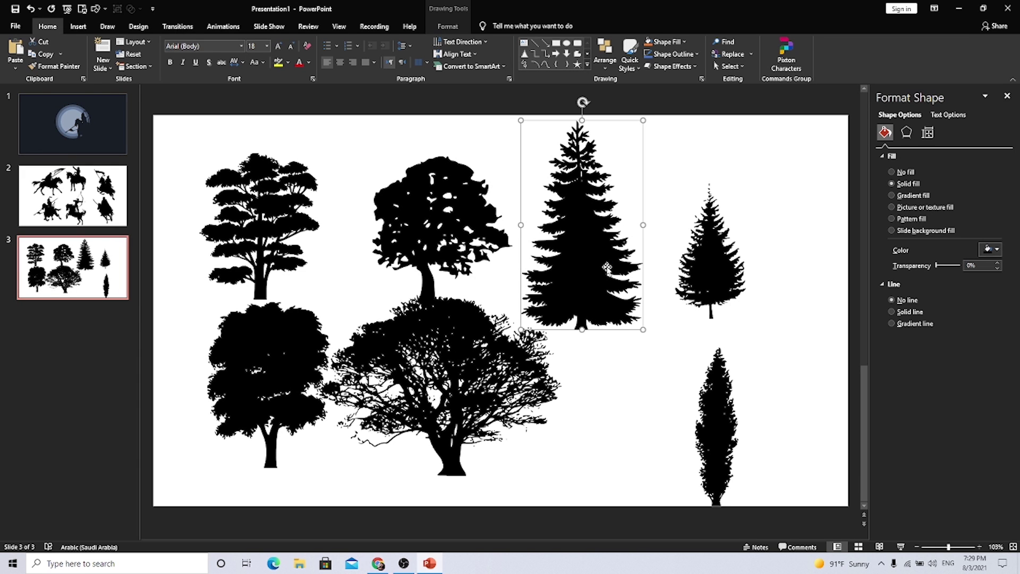
click(122, 139)
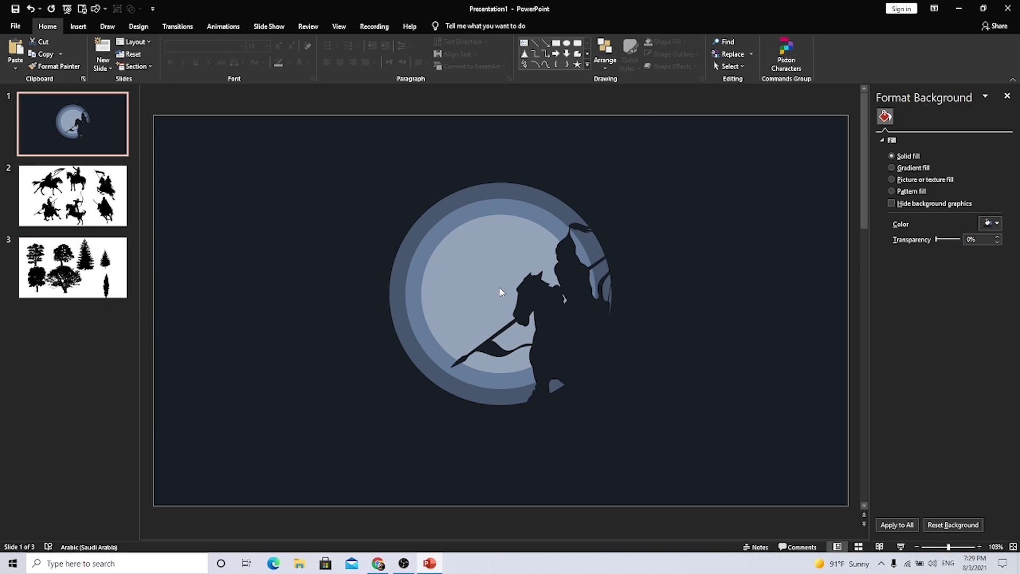
Paste the spruce on slide 1, resize it and set it on the moon's left edge
key(ctrl+v)
drag(642, 121, 596, 182)
mouse_move(562, 266)
mouse_down()
mouse_move(415, 316)
mouse_move(404, 301)
mouse_up()
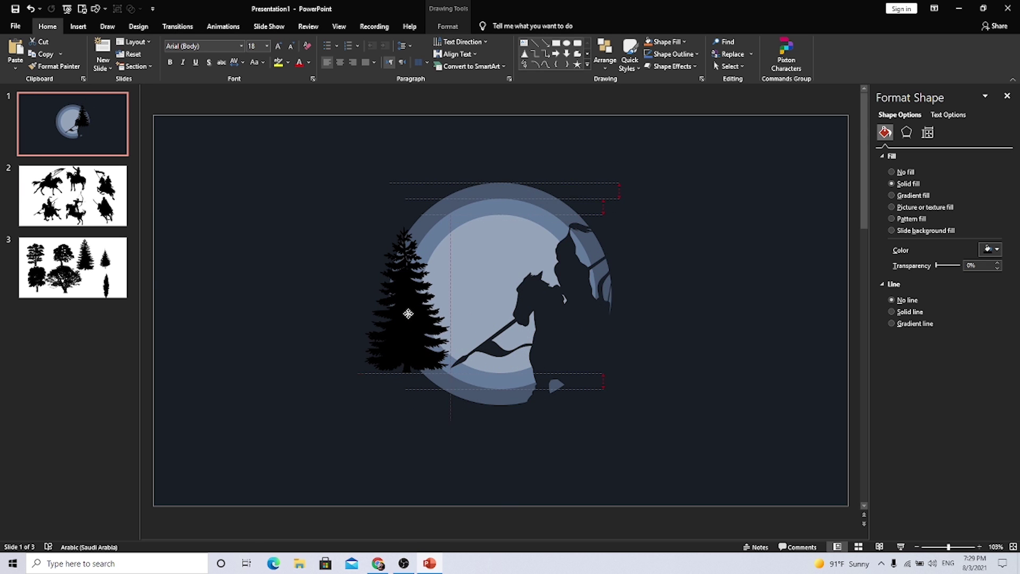
drag(449, 375, 470, 413)
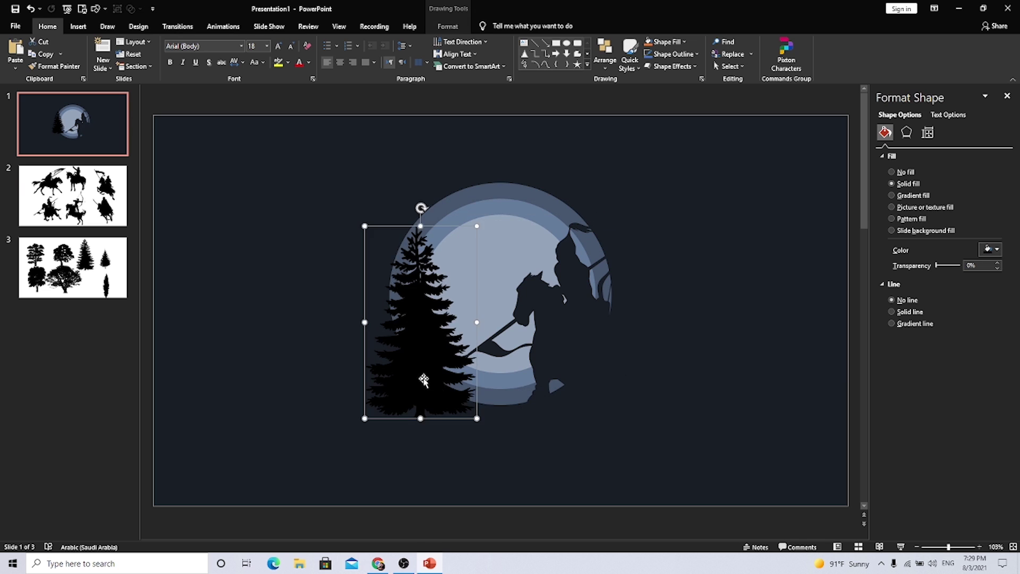
drag(420, 339, 406, 339)
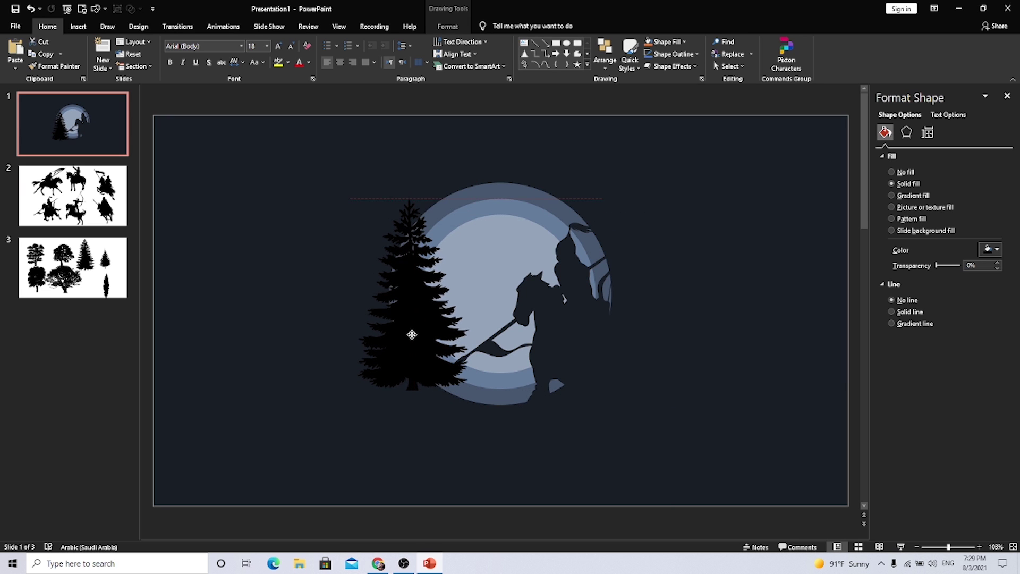
drag(406, 338, 407, 329)
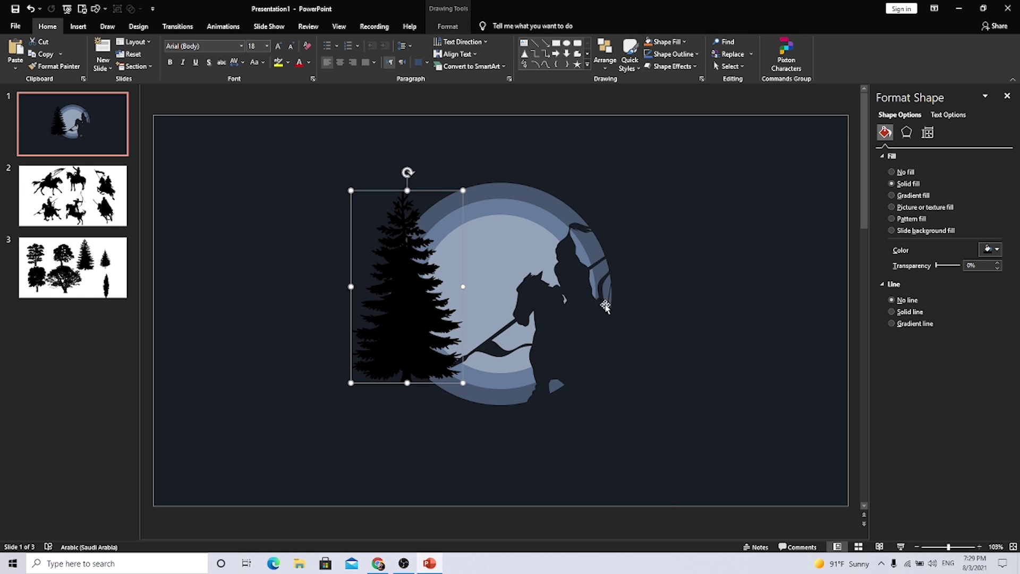
Fill the spruce with the dark navy background colour via the eyedropper
click(991, 249)
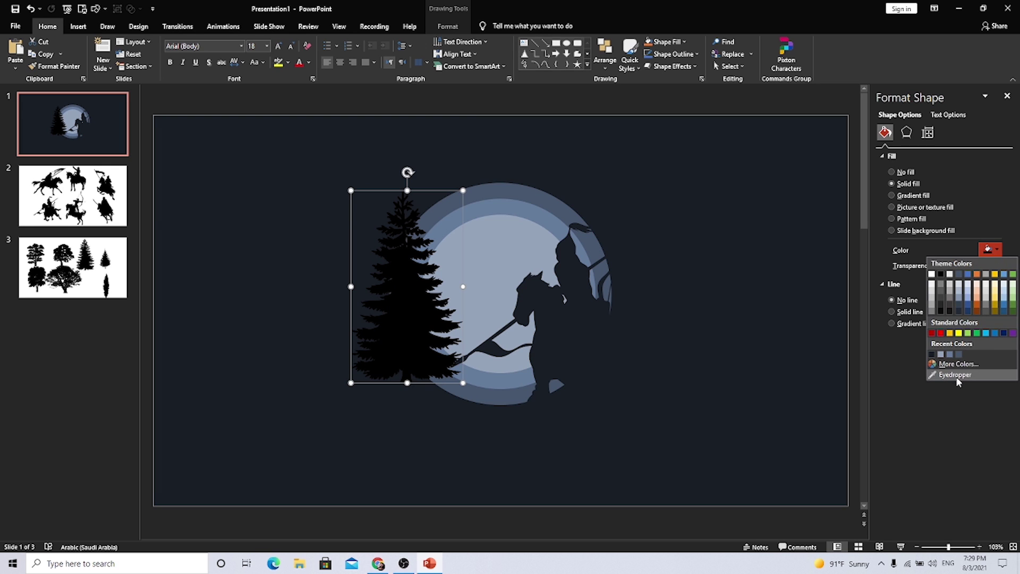
click(936, 367)
click(744, 253)
click(312, 301)
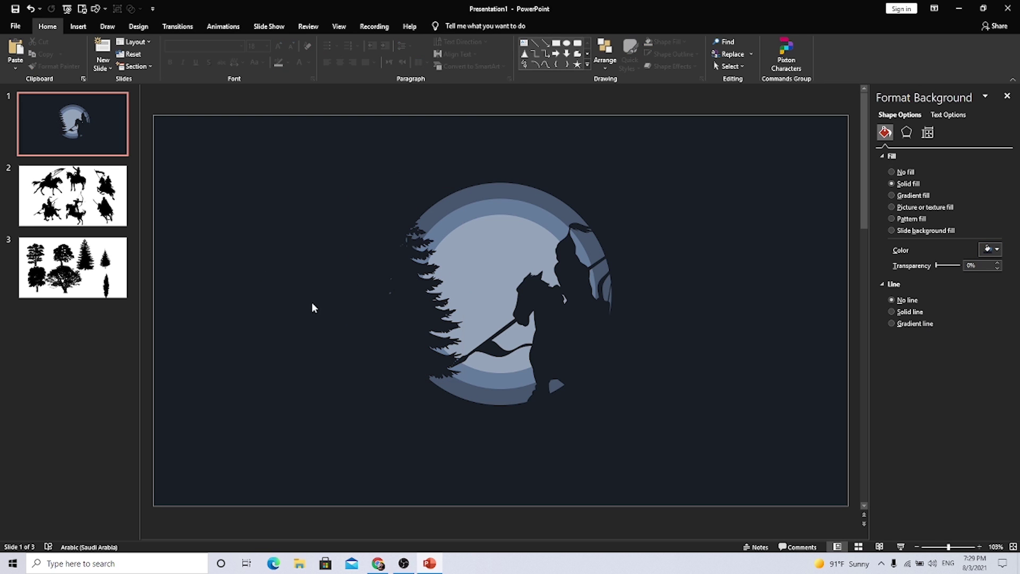
click(419, 314)
key(Left)
key(Left)
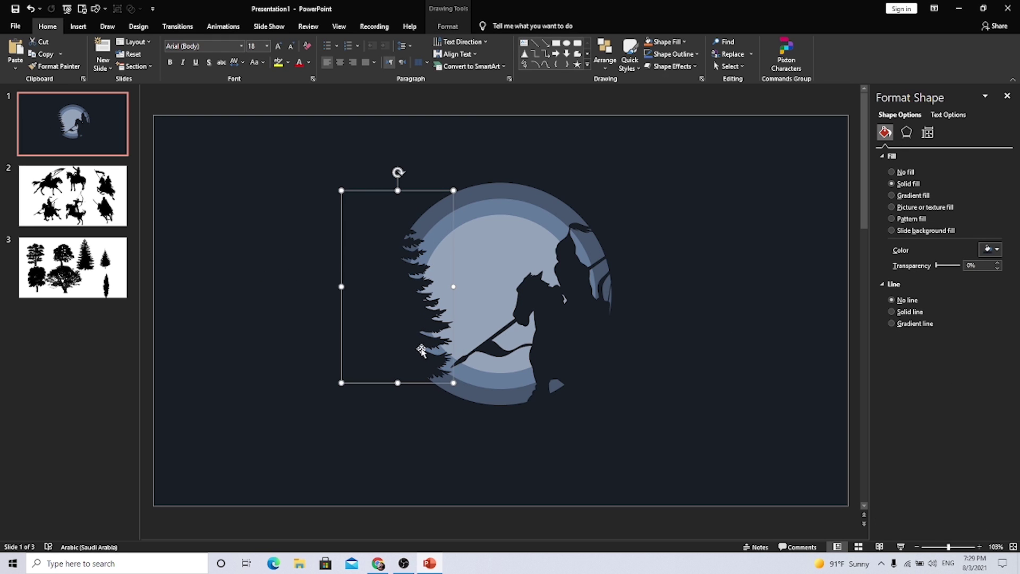
Enlarge the spruce and fine-tune its position along the moon's edge
drag(453, 382, 485, 436)
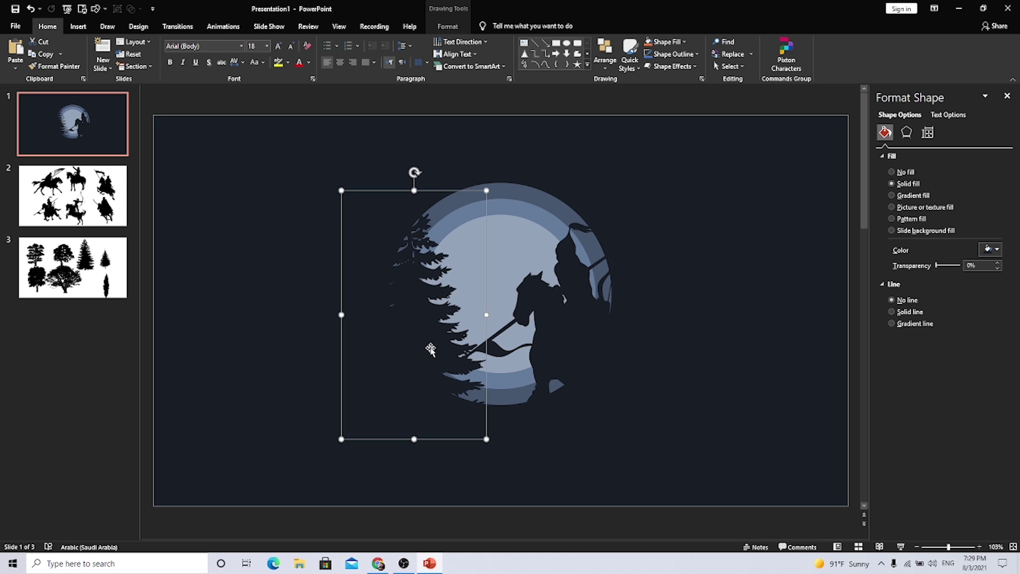
mouse_move(428, 340)
mouse_down()
mouse_move(422, 328)
mouse_move(430, 331)
mouse_up()
click(294, 327)
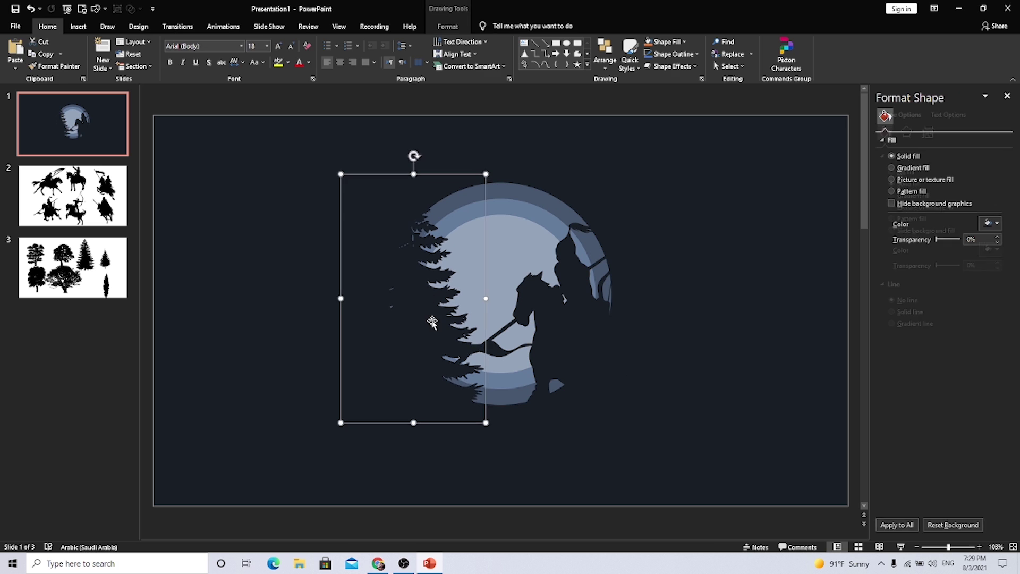
drag(429, 299, 438, 302)
key(Escape)
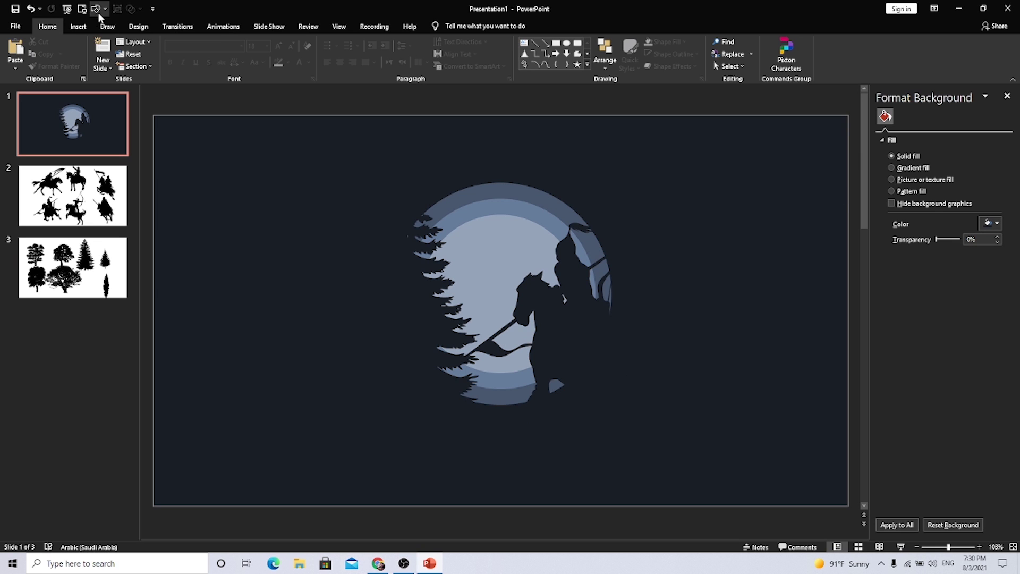
Draw a Scribble ground outline along the moon's bottom
click(78, 26)
click(170, 63)
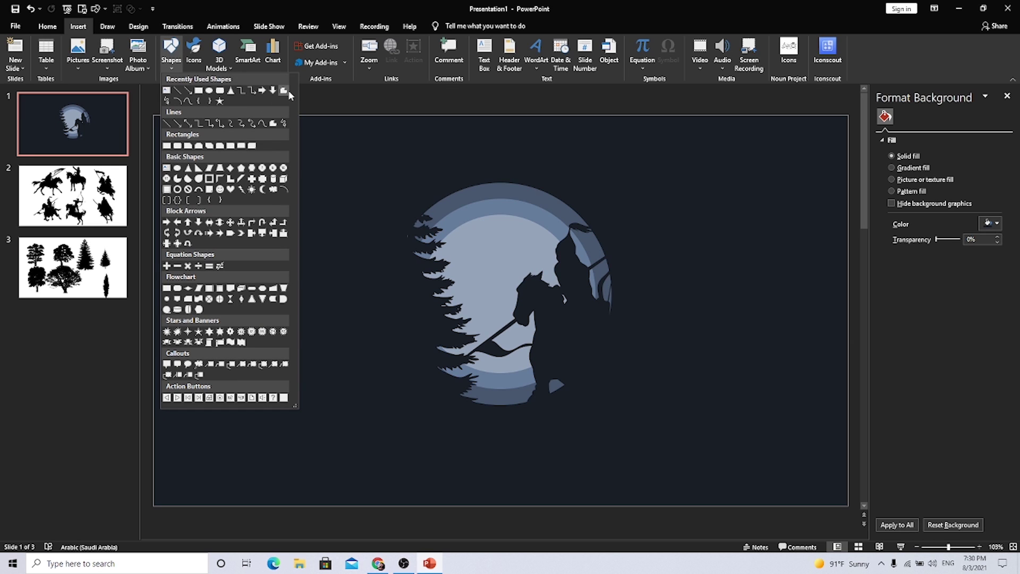
click(284, 92)
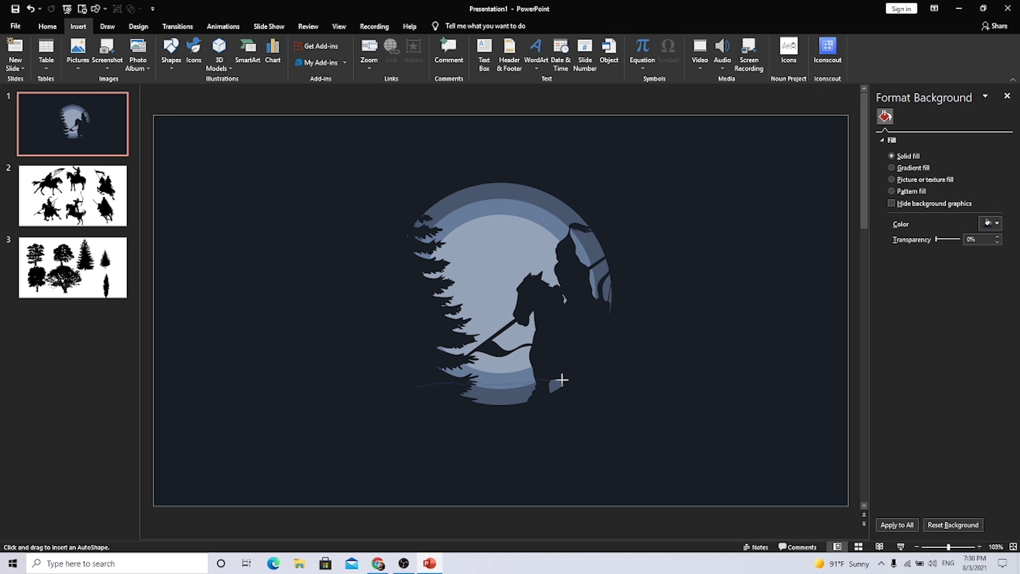
drag(569, 409, 429, 428)
mouse_move(421, 387)
mouse_down()
mouse_move(450, 389)
mouse_move(430, 388)
mouse_up()
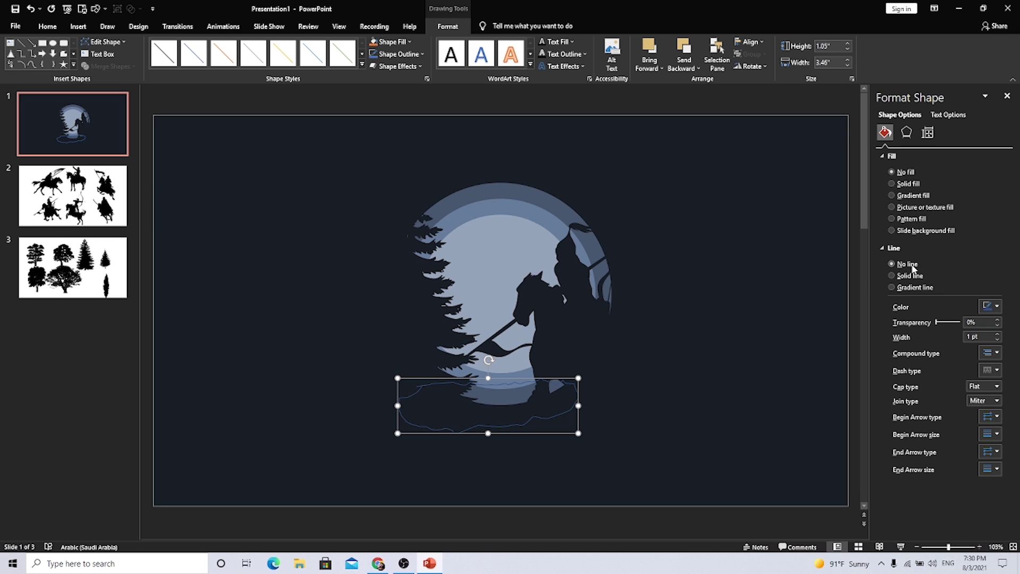
Give the ground shape a solid eyedropped background fill, no outline, and move it under the rider
click(892, 184)
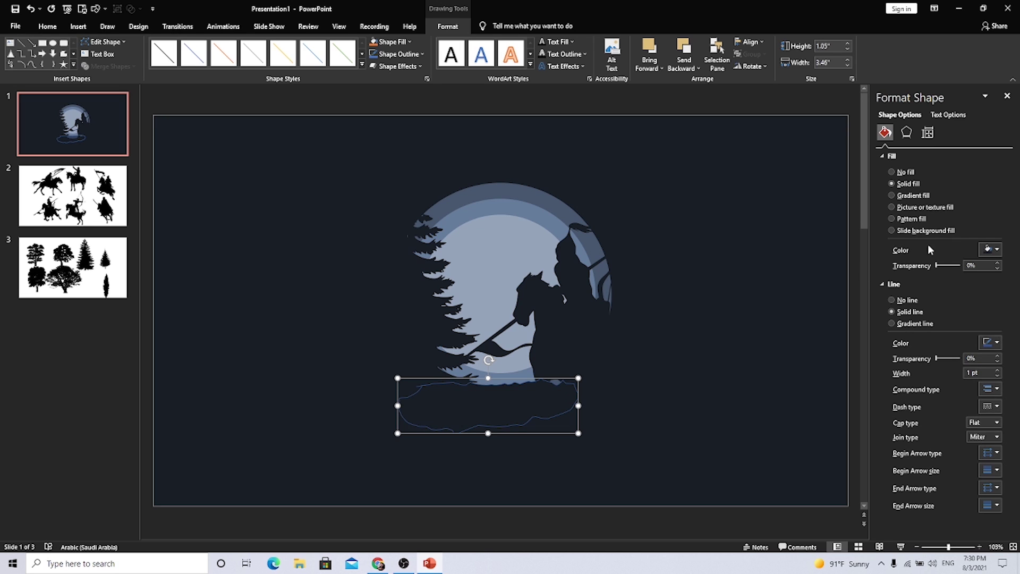
click(989, 249)
click(951, 375)
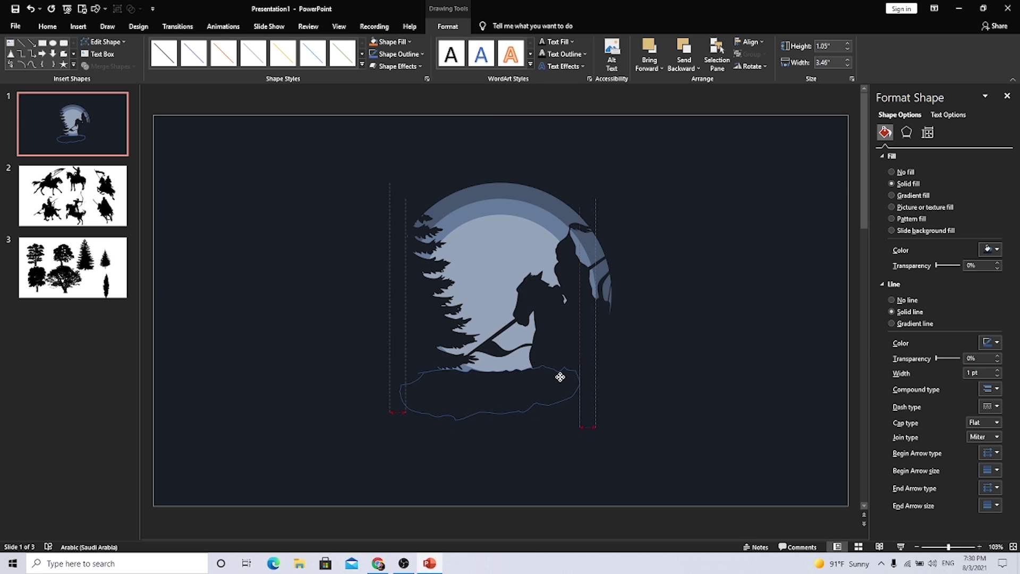
drag(558, 389, 556, 376)
click(892, 300)
mouse_move(479, 407)
mouse_down()
mouse_move(487, 382)
mouse_move(504, 392)
mouse_move(497, 387)
mouse_up()
Resize the horseman to 3.18" × 3.6" and nudge it into place above the ground shape
drag(567, 338, 558, 324)
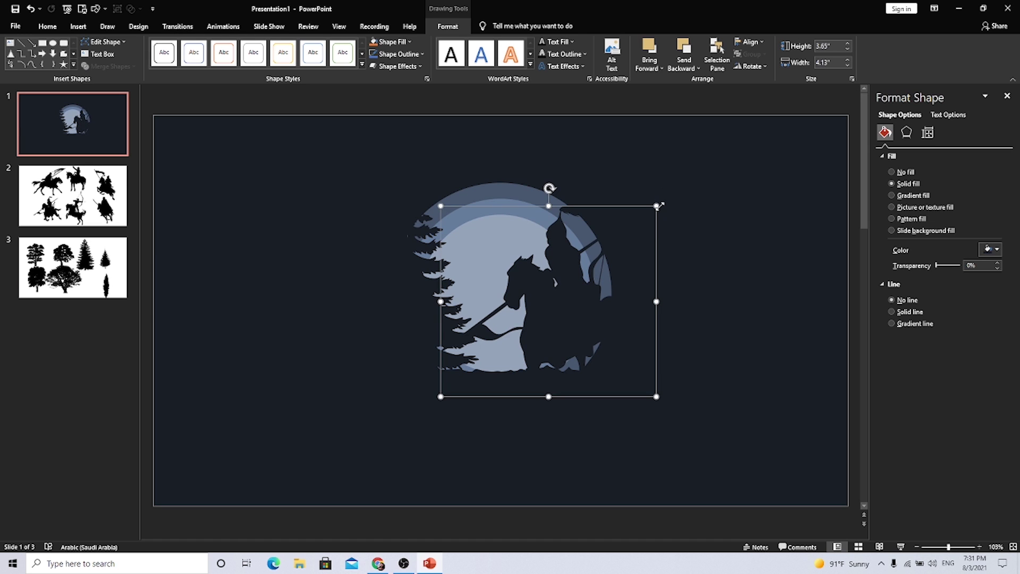
drag(657, 206, 634, 225)
drag(548, 309, 558, 290)
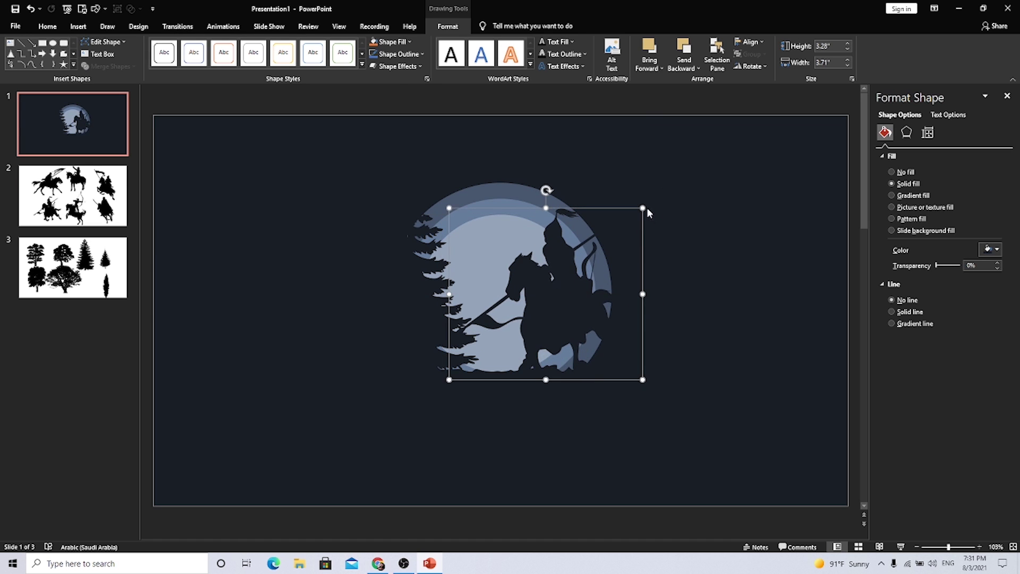
drag(643, 208, 620, 230)
drag(563, 308, 561, 326)
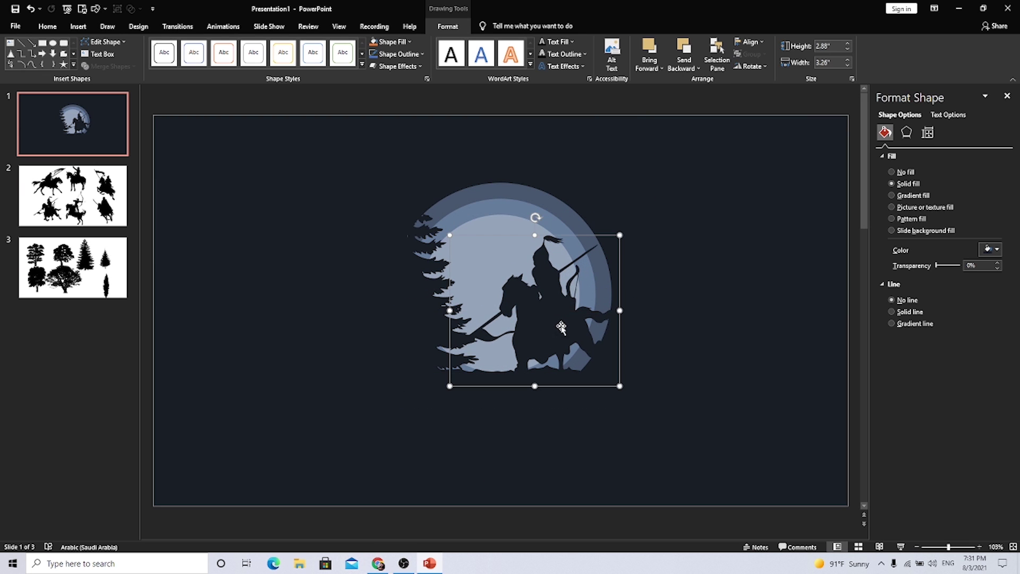
drag(621, 234, 638, 218)
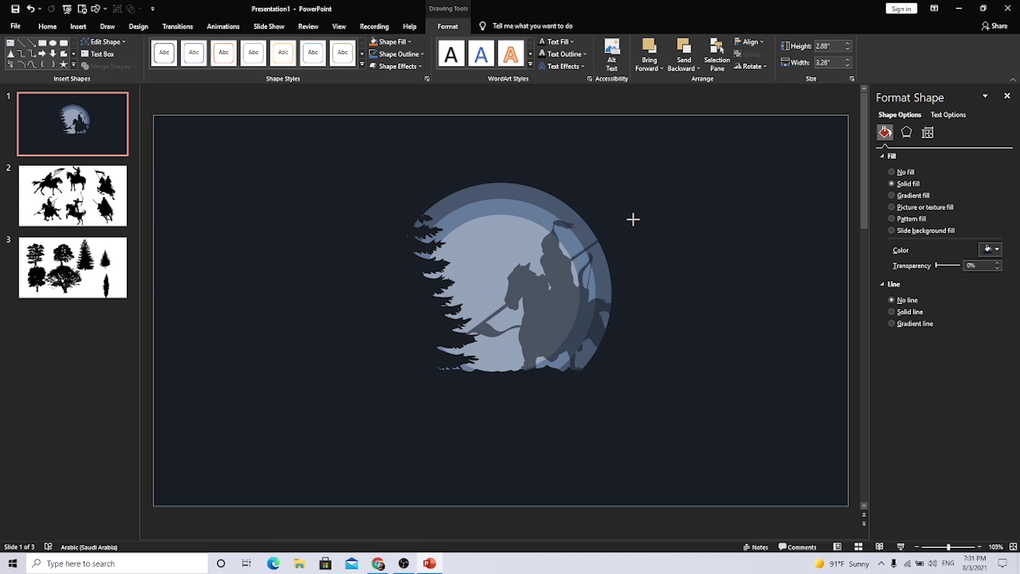
drag(478, 259, 482, 259)
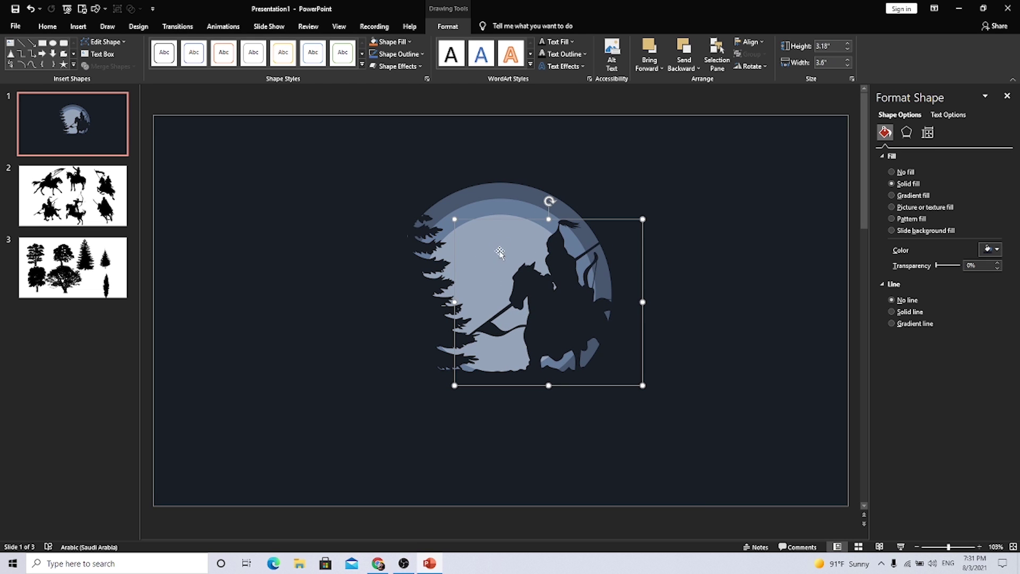
click(348, 278)
Add a fourth slide and insert moon-26619.svg onto it
right_click(101, 277)
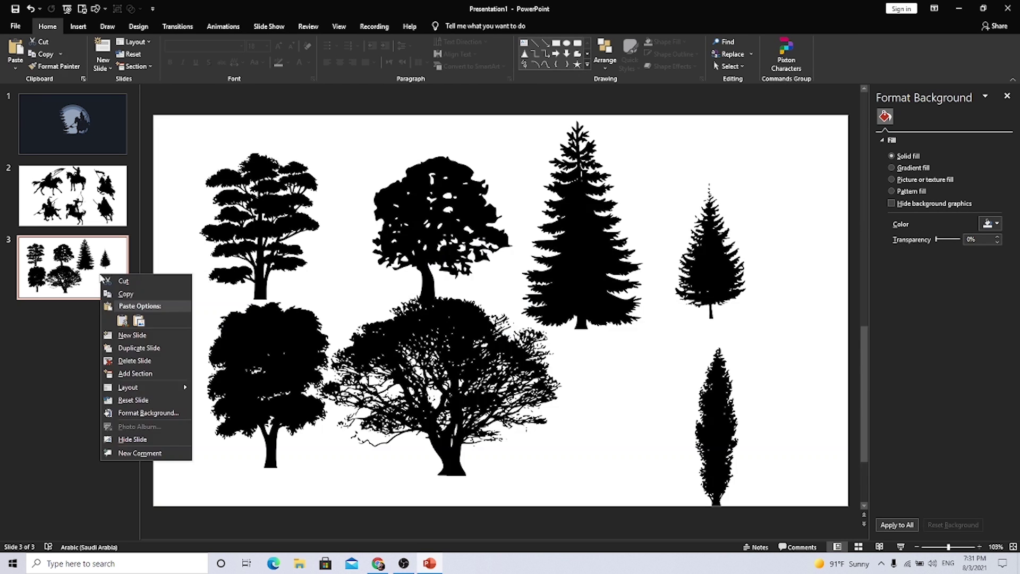
click(116, 334)
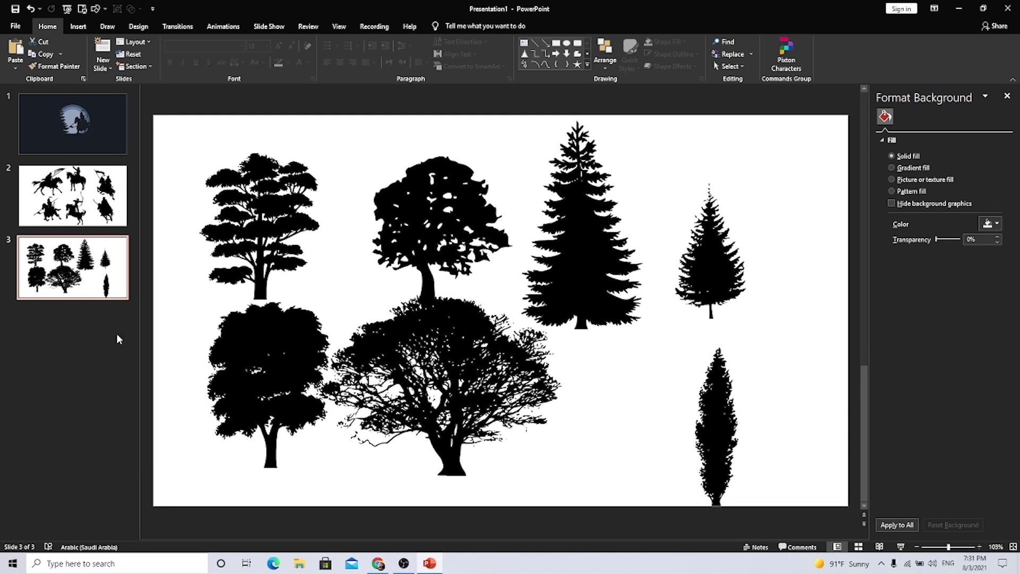
click(78, 26)
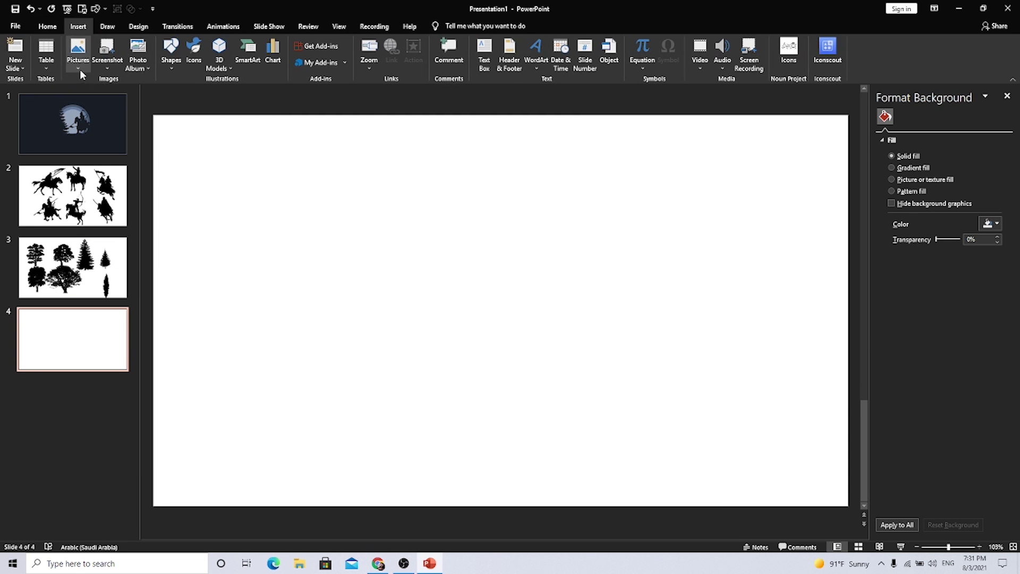
click(78, 56)
click(93, 94)
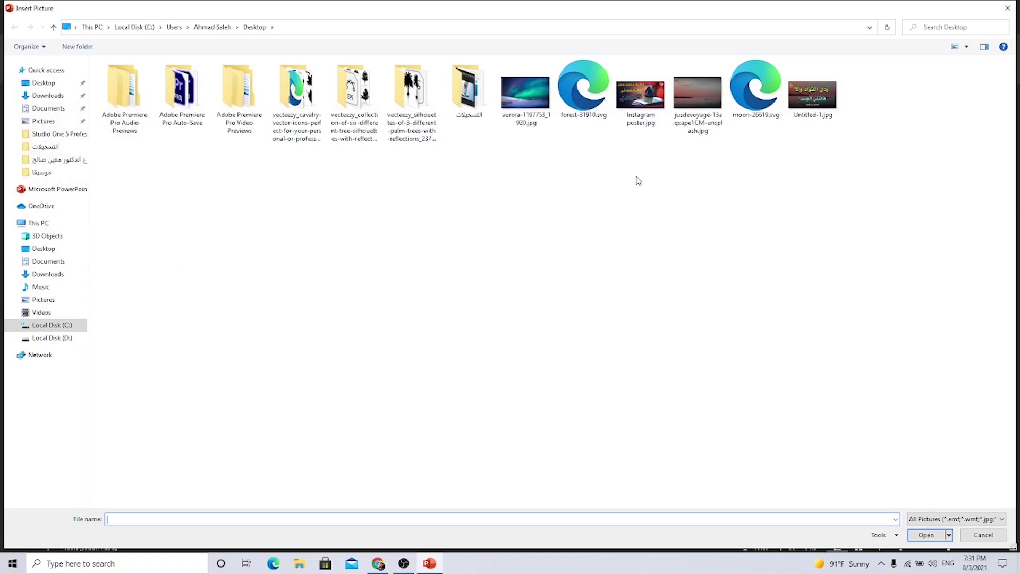
click(755, 101)
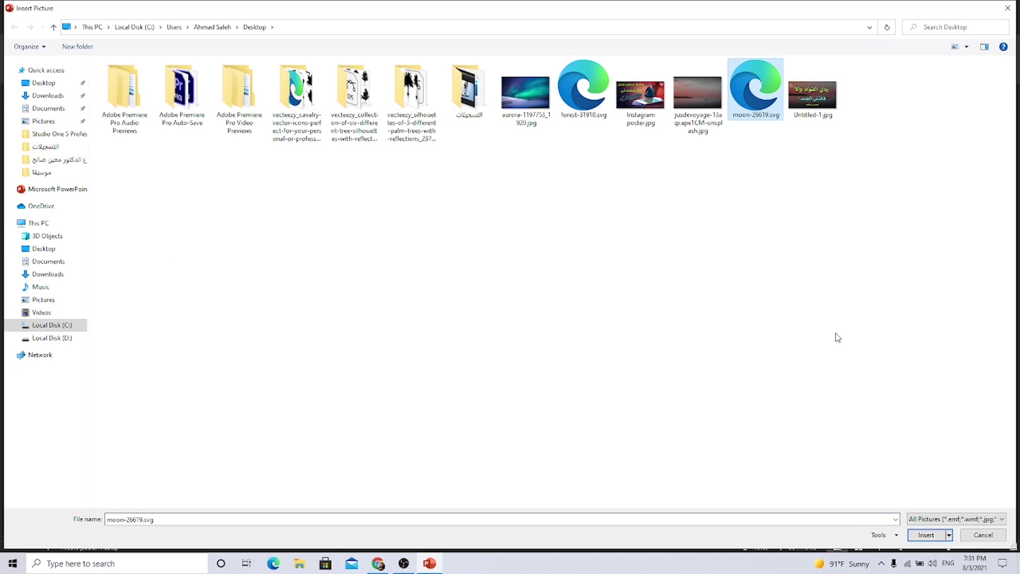
click(931, 539)
Ungroup the moon picture into drawing shapes and delete the white circle covering it
right_click(425, 242)
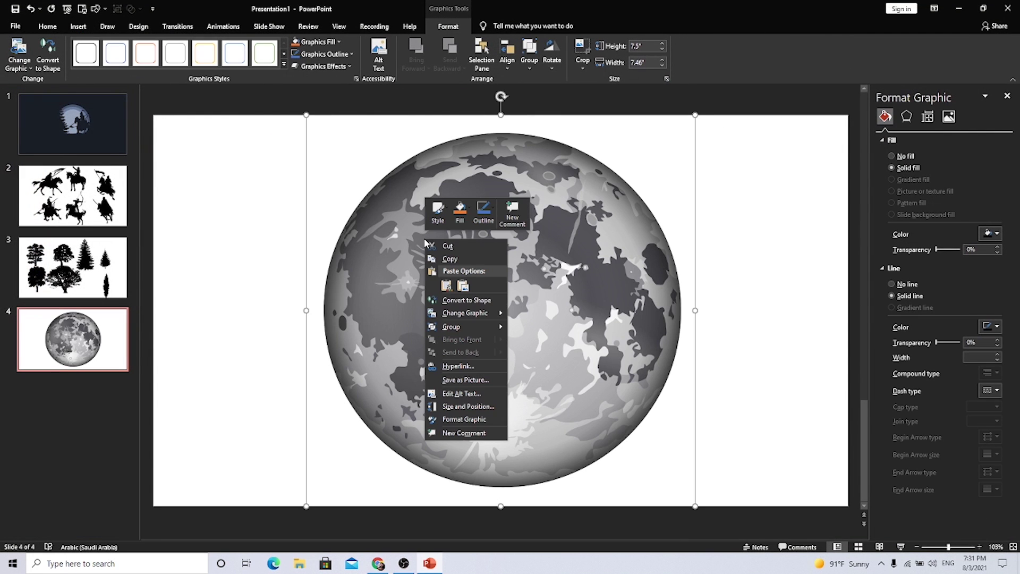
mouse_move(451, 326)
click(531, 354)
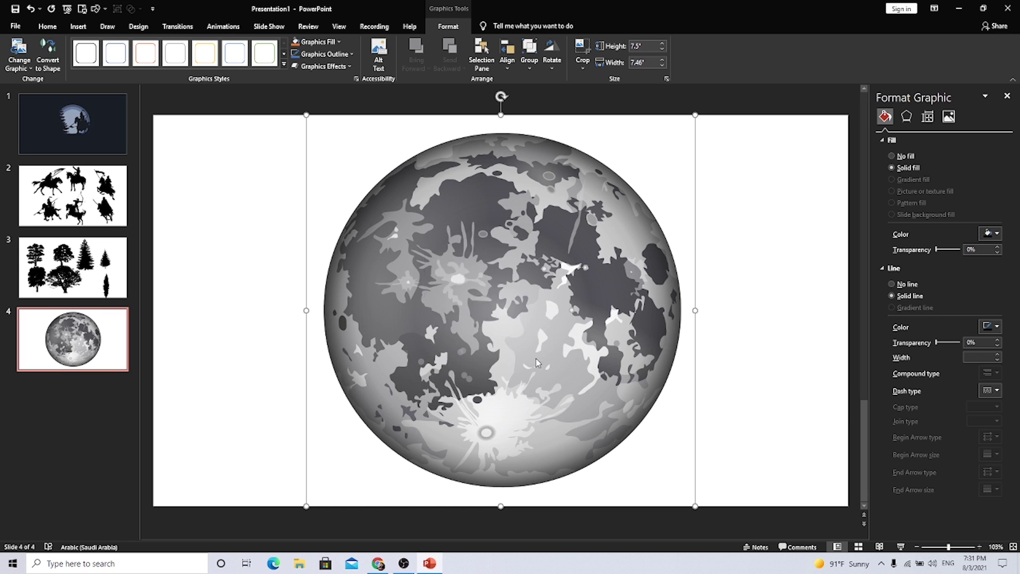
click(487, 312)
click(240, 165)
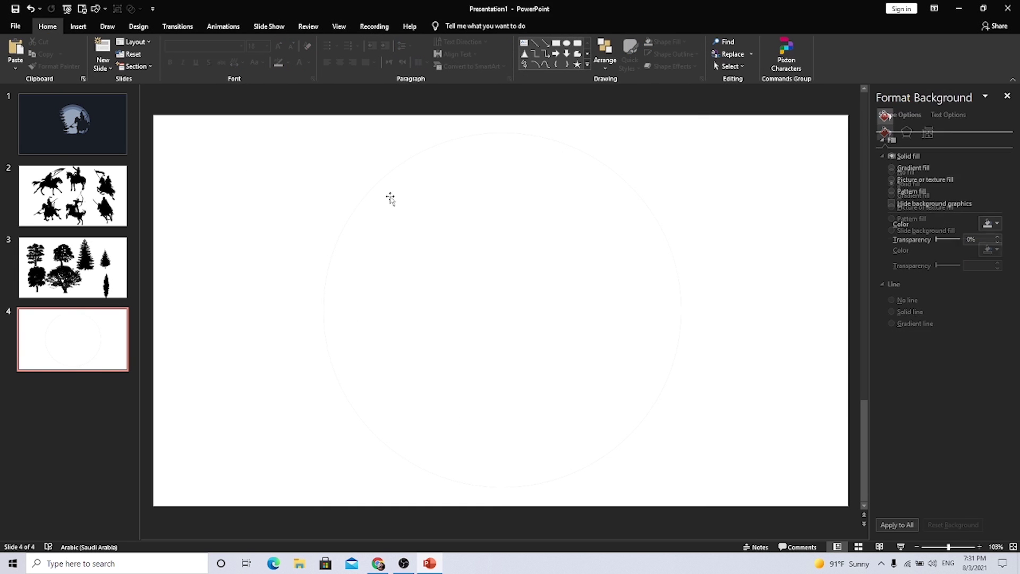
click(471, 197)
drag(470, 197, 375, 216)
key(Delete)
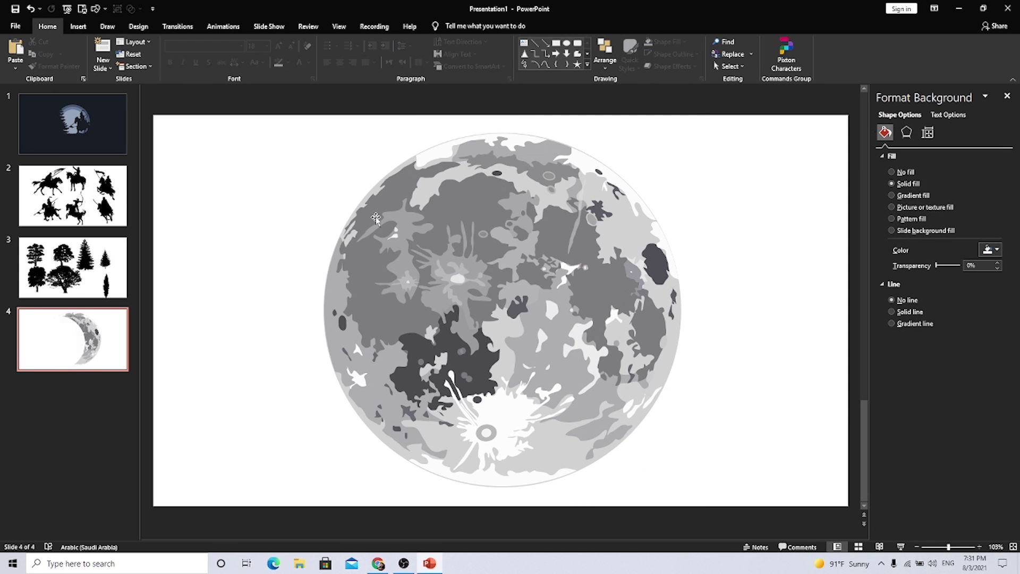
Recolour six selected moon patches with the recent blue-grey fill
drag(218, 93, 503, 317)
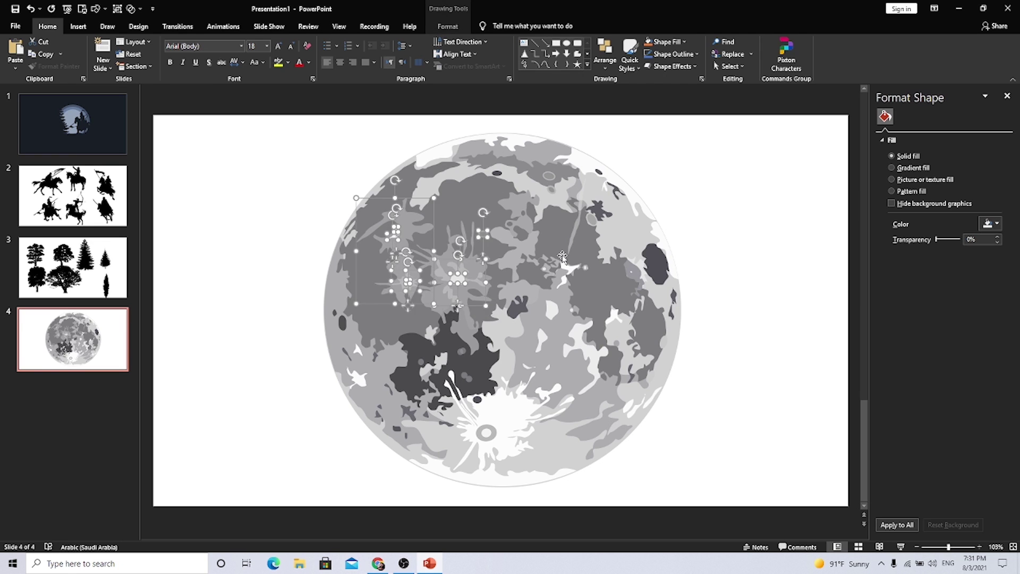
click(538, 216)
click(495, 202)
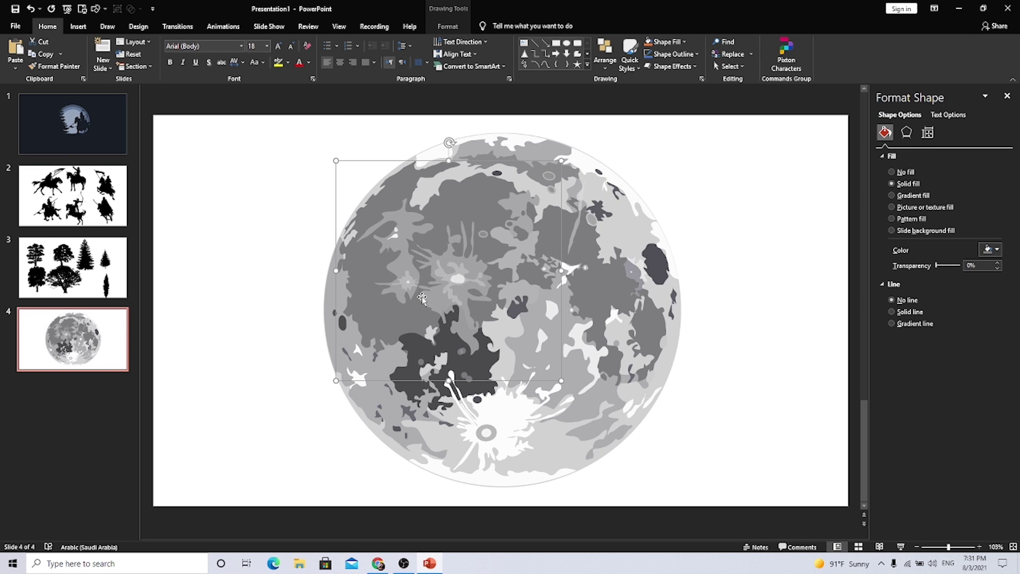
shift+click(431, 420)
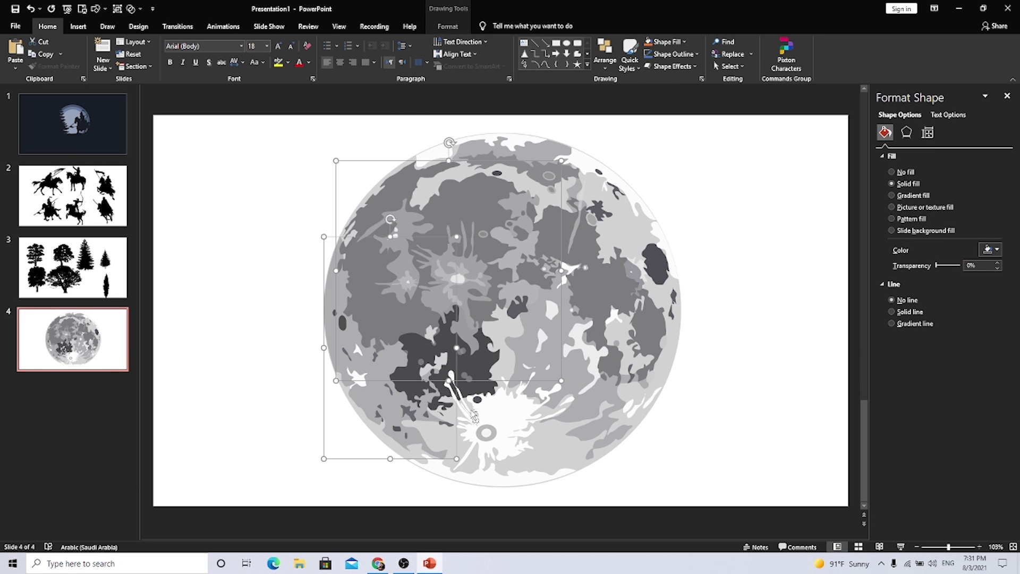
shift+click(523, 406)
shift+click(616, 374)
shift+click(613, 411)
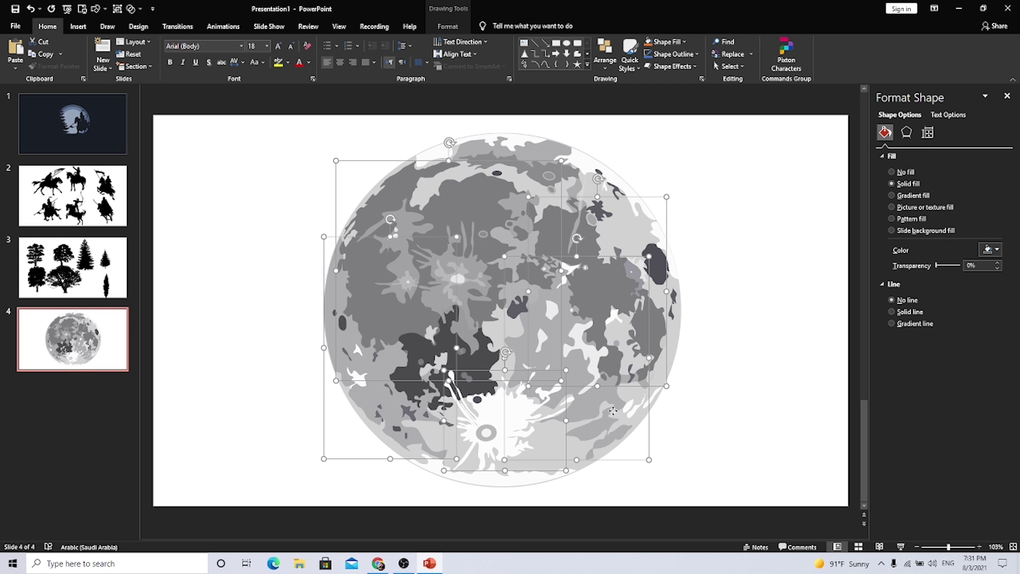
click(997, 250)
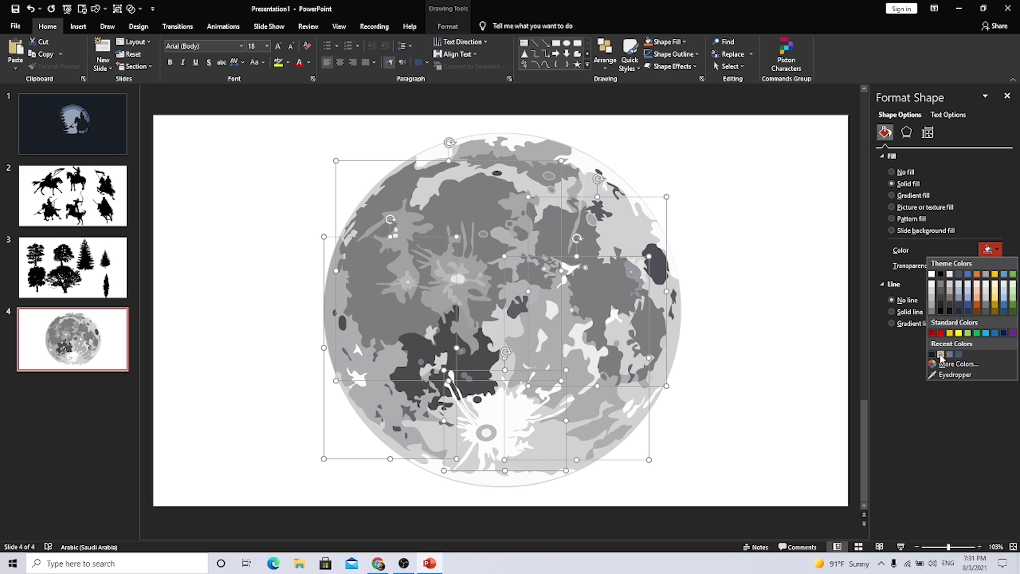
click(941, 354)
Select all the moon shapes and group them into one object
drag(248, 105, 734, 522)
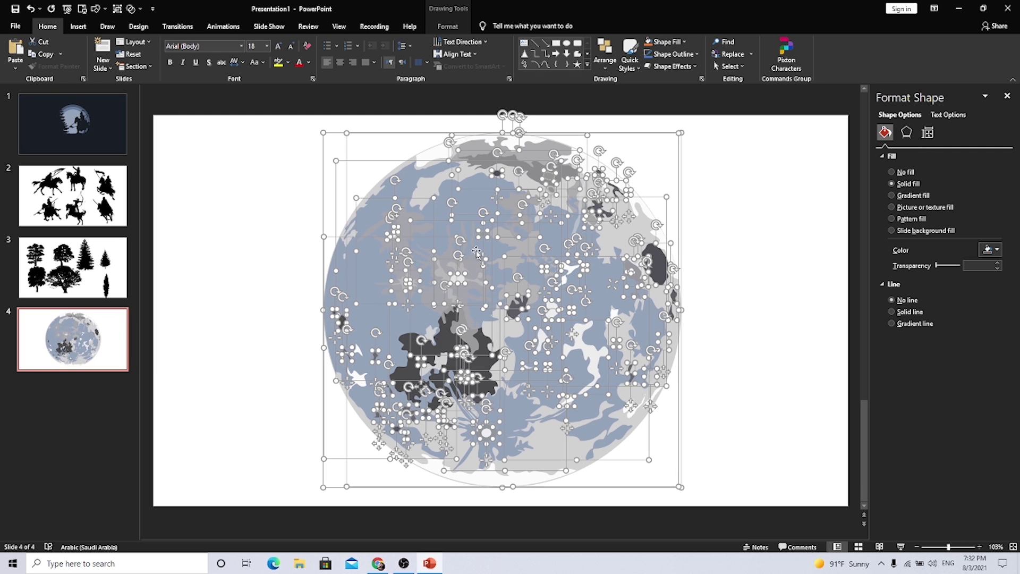
right_click(531, 237)
click(644, 301)
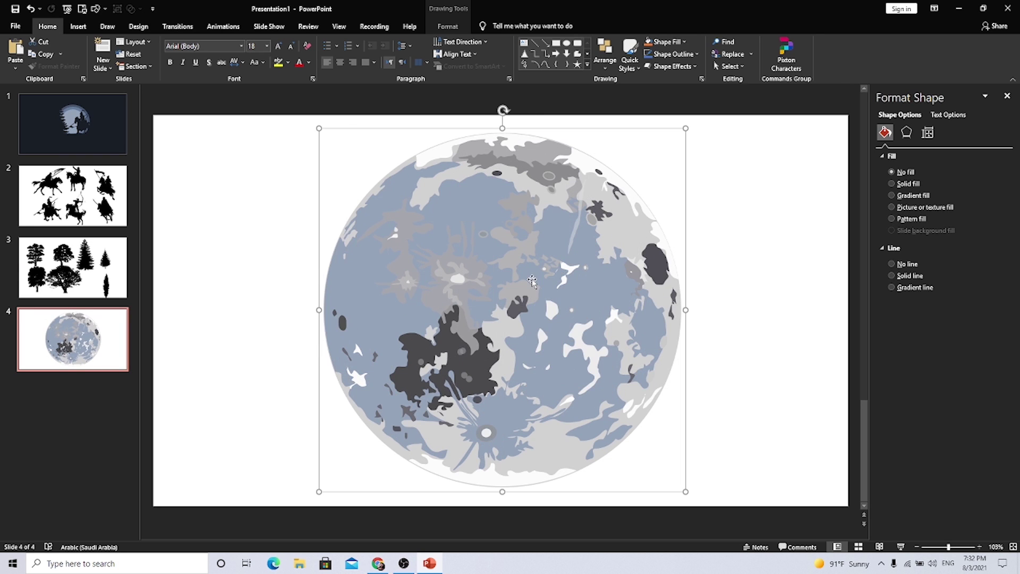
Paste the grouped moon onto slide 1 and size it to sit inside the large moon beside the rider
click(73, 124)
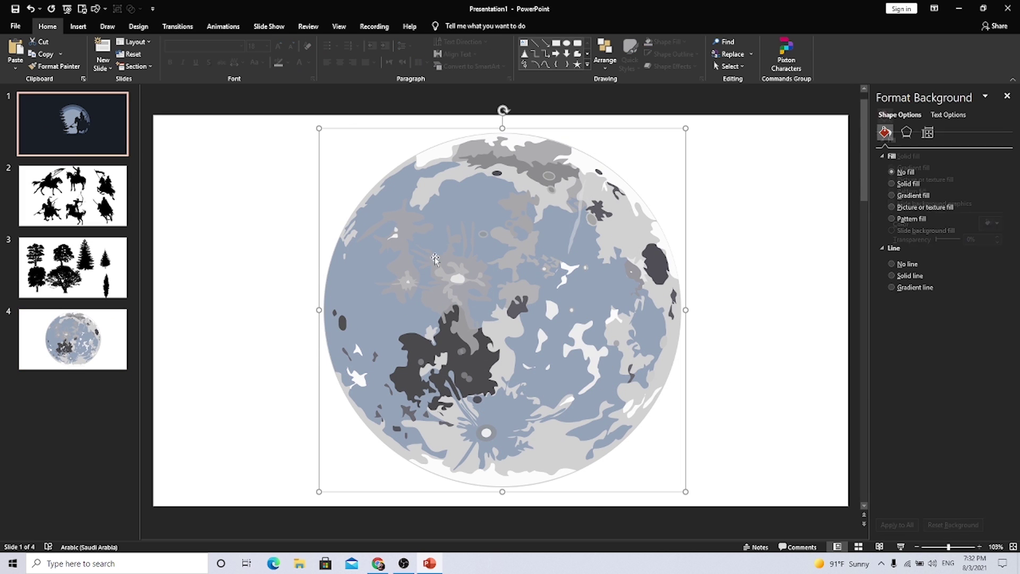
key(ctrl+v)
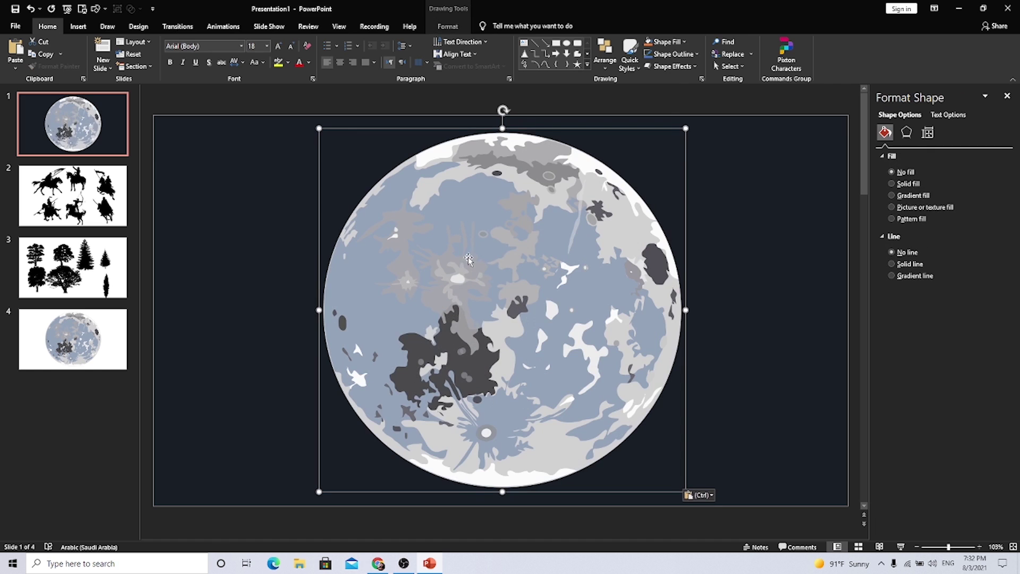
mouse_move(317, 491)
mouse_down()
mouse_move(647, 167)
mouse_move(449, 283)
mouse_up()
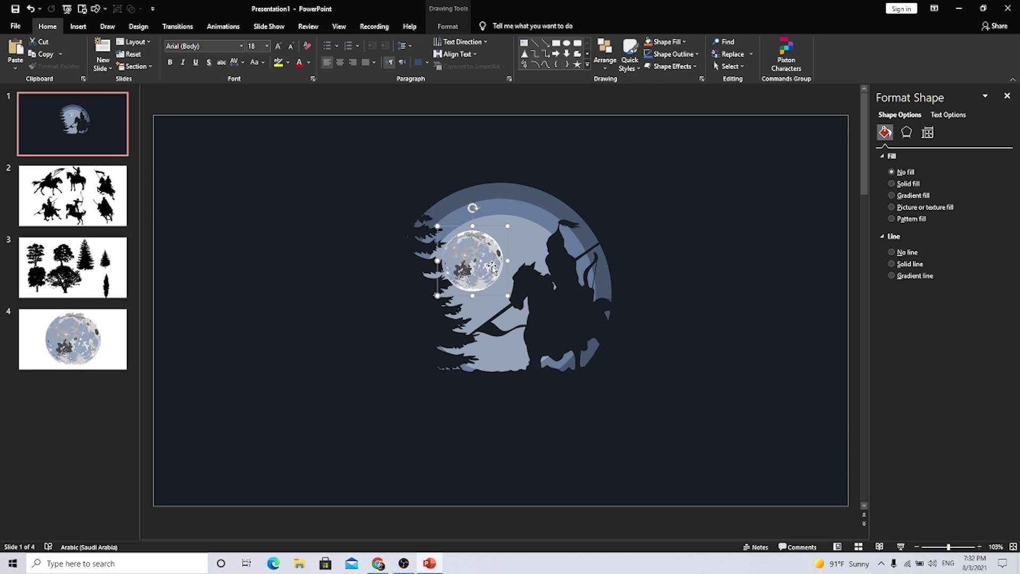
drag(449, 283, 507, 263)
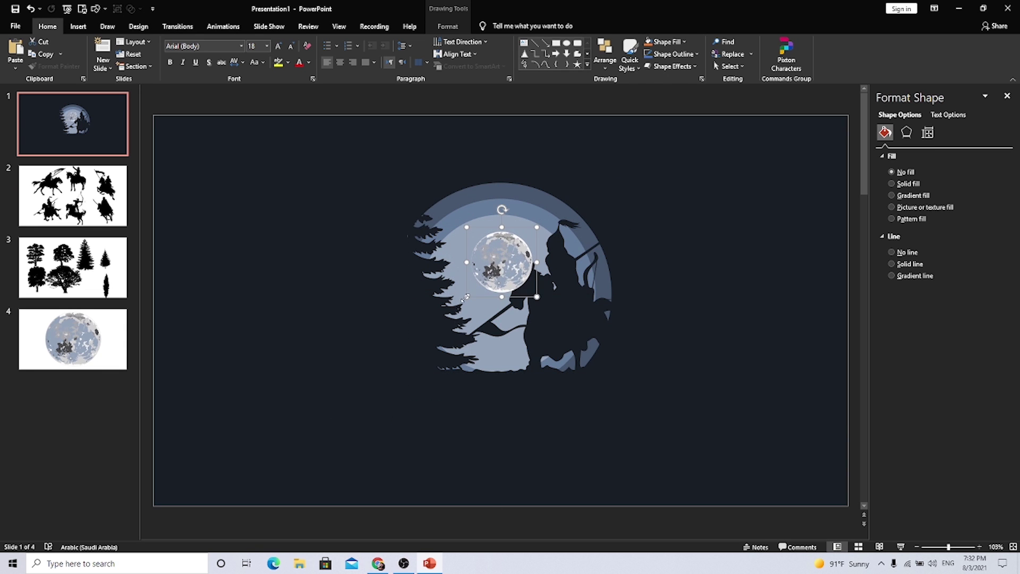
drag(467, 296, 459, 306)
mouse_move(498, 262)
mouse_down()
mouse_move(505, 255)
mouse_move(490, 269)
mouse_up()
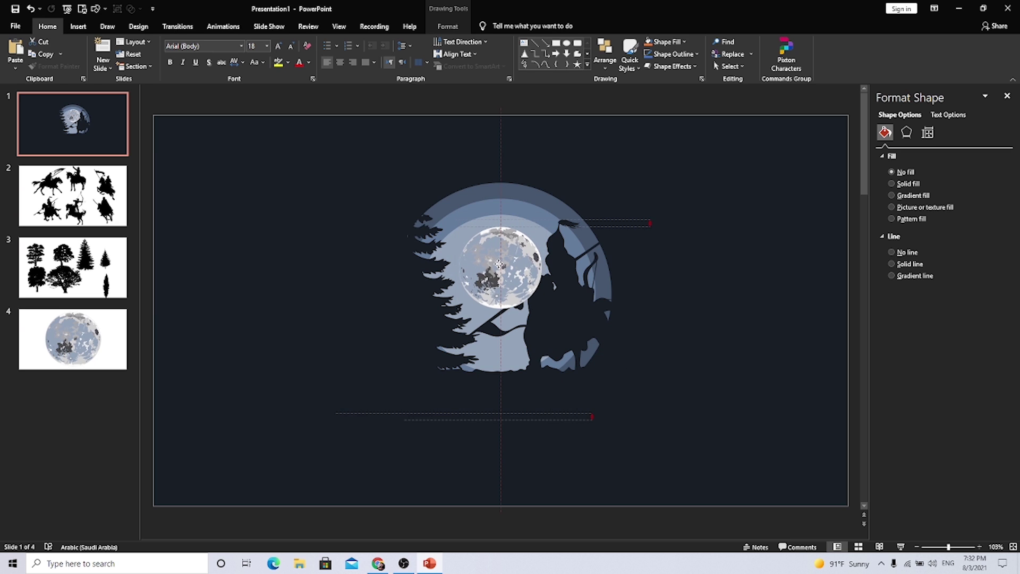
drag(456, 312, 460, 303)
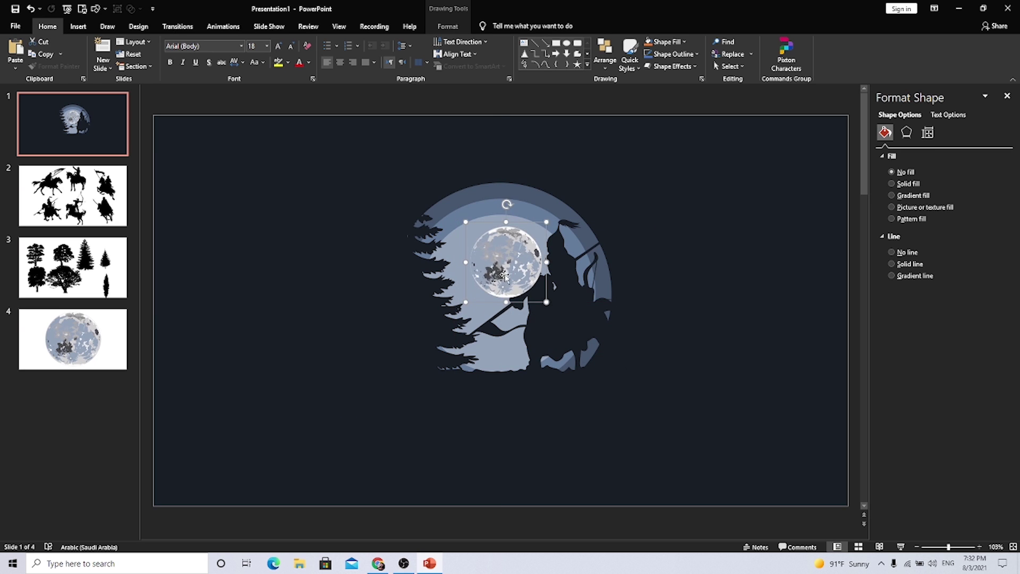
Bring the rider silhouette to the front over the moon, fine-tune the moon's position, and deselect
click(447, 26)
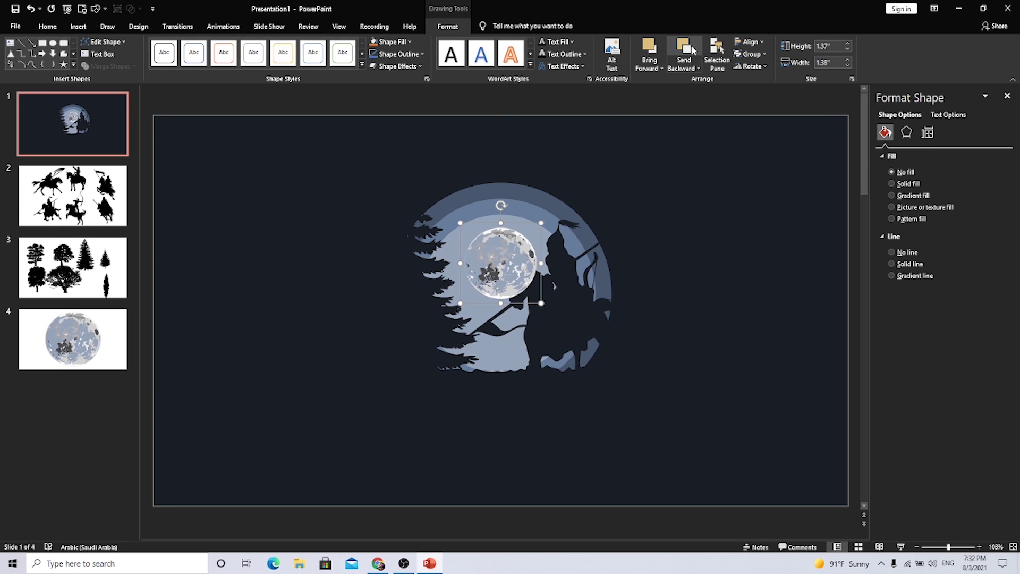
key(Tab)
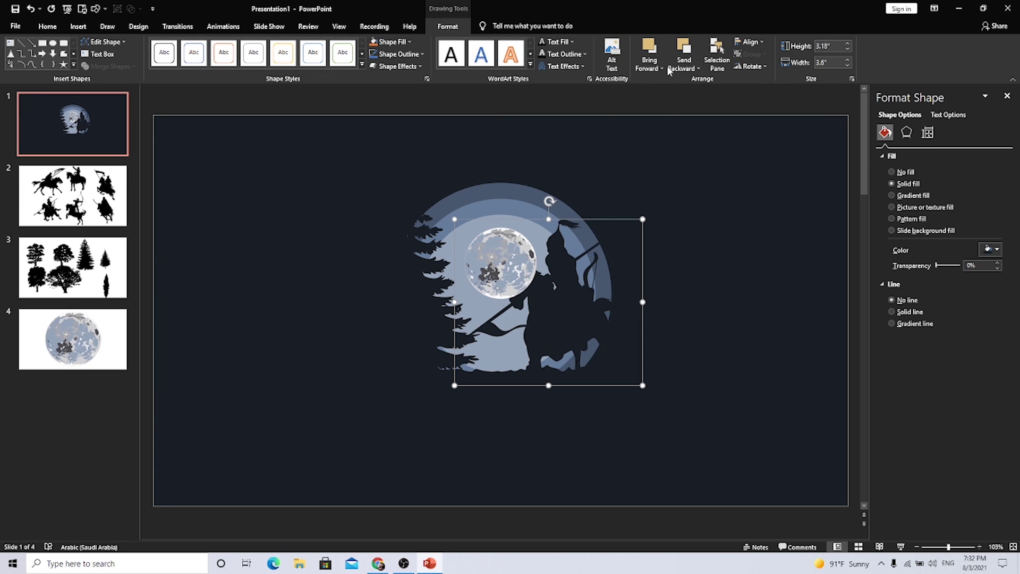
click(662, 68)
click(658, 93)
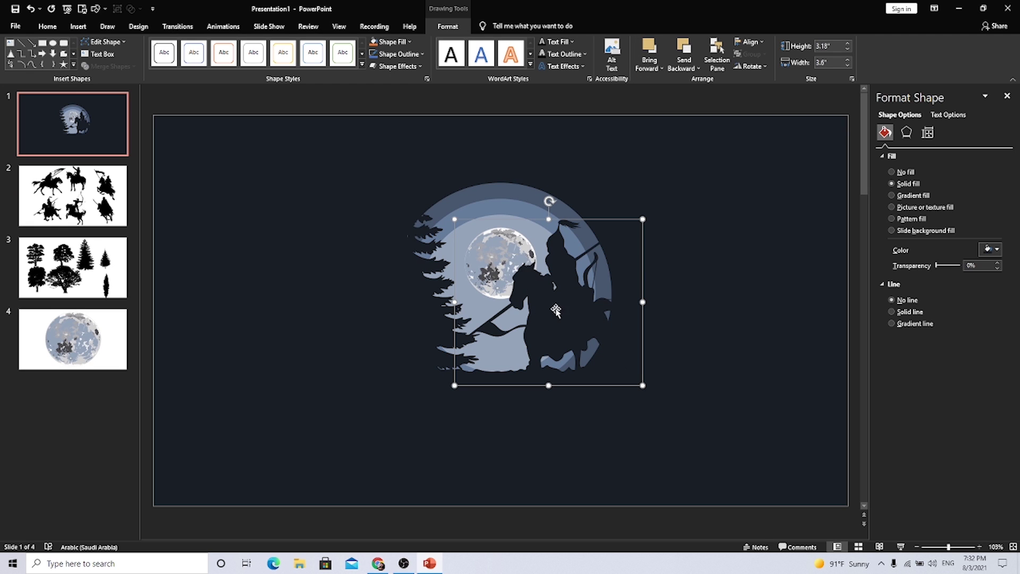
drag(498, 253, 495, 250)
click(313, 358)
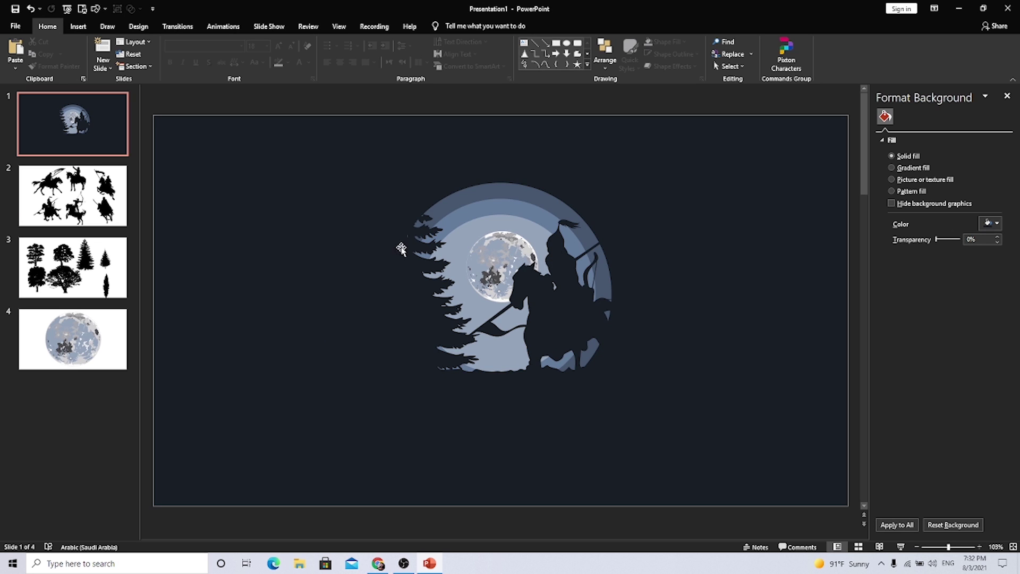
Group the moon, rider and pine shapes into a single object
drag(242, 108, 757, 490)
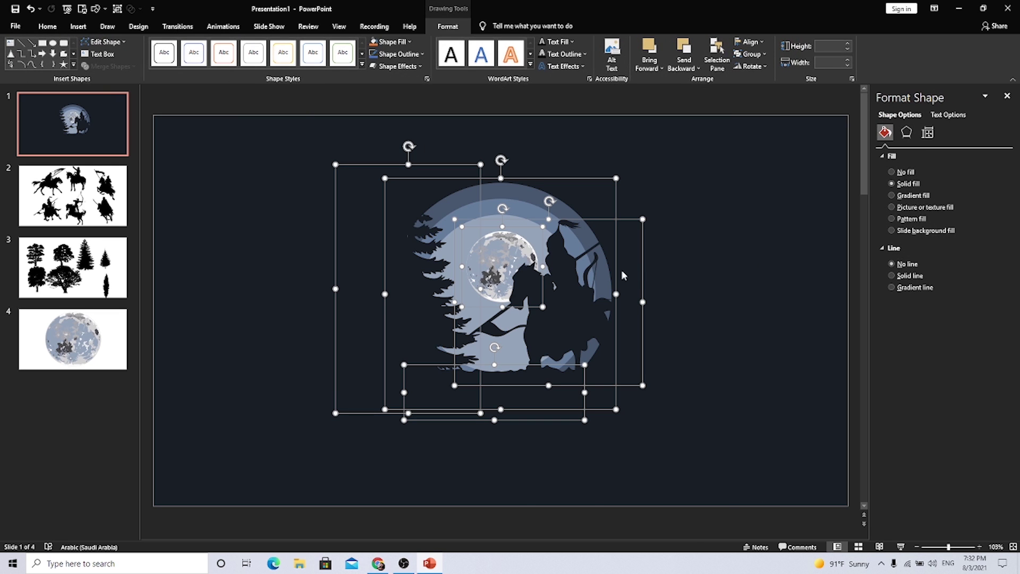
right_click(556, 266)
mouse_move(584, 327)
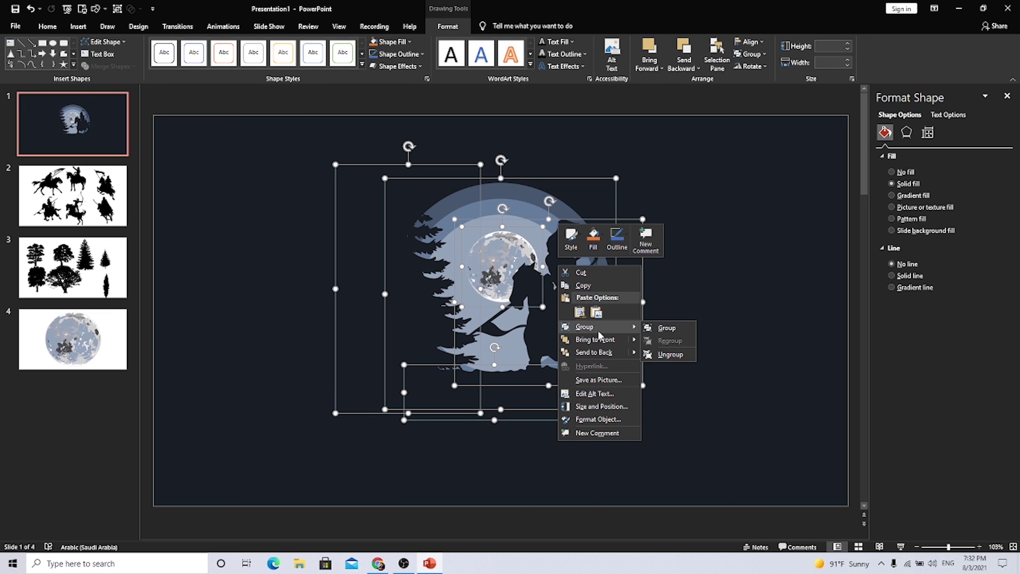
click(659, 328)
Enlarge the grouped scene, place it on the slide's right half, and bring up the WordArt styles
drag(518, 293, 705, 264)
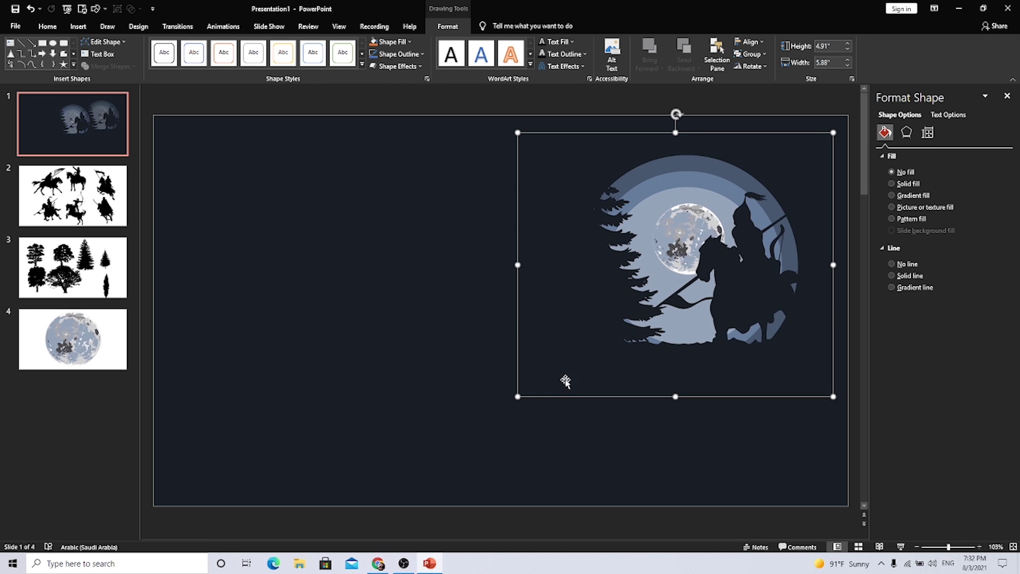
drag(521, 396, 540, 366)
drag(477, 472, 524, 469)
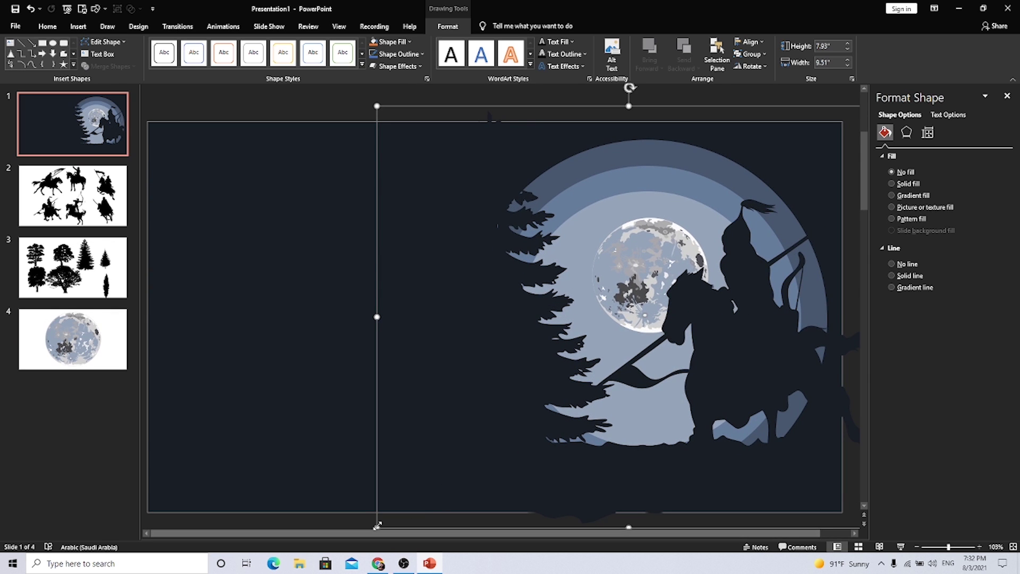
scroll(419, 499, down, 1)
click(593, 340)
click(594, 340)
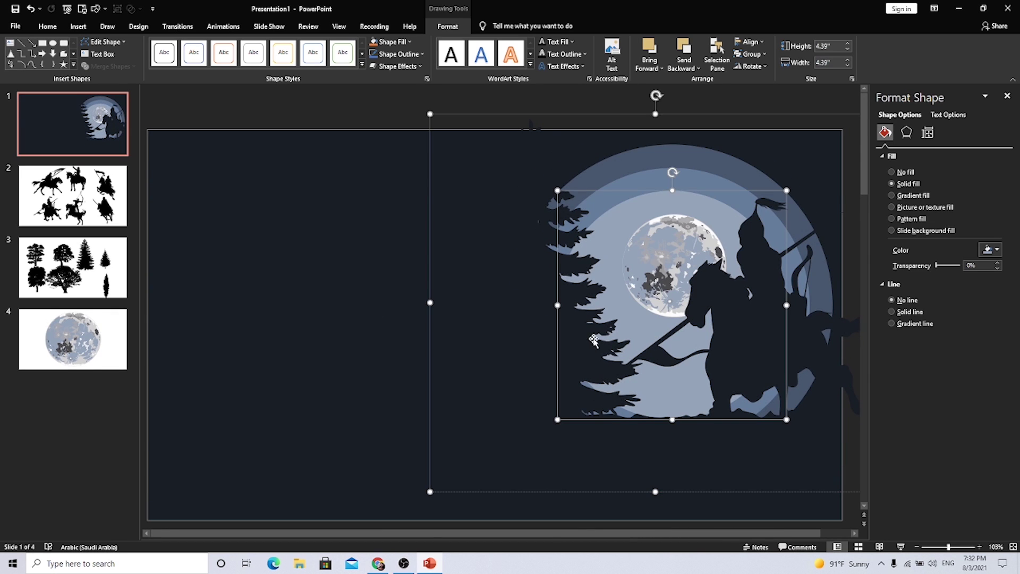
click(236, 302)
drag(563, 331, 543, 343)
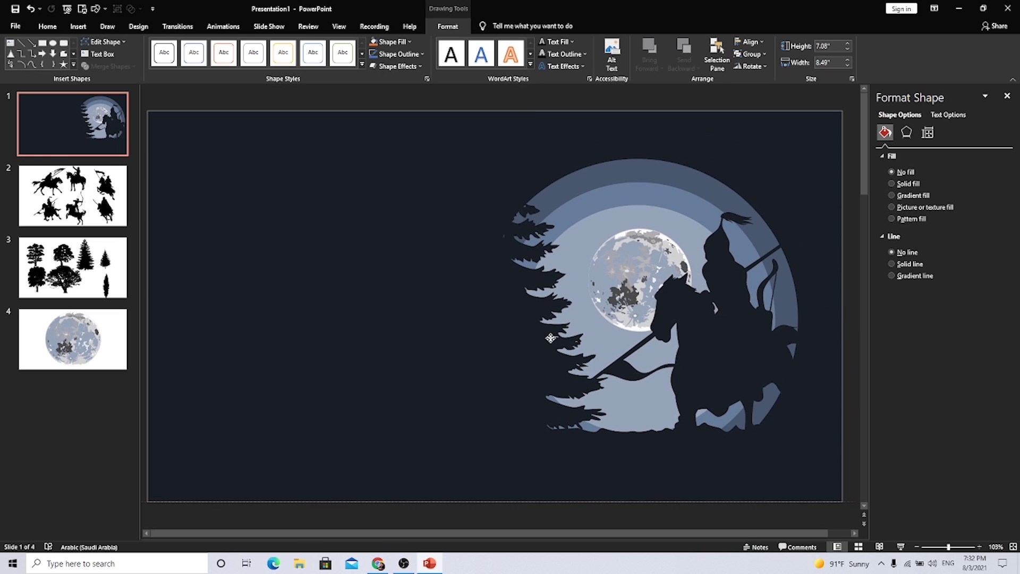
click(311, 251)
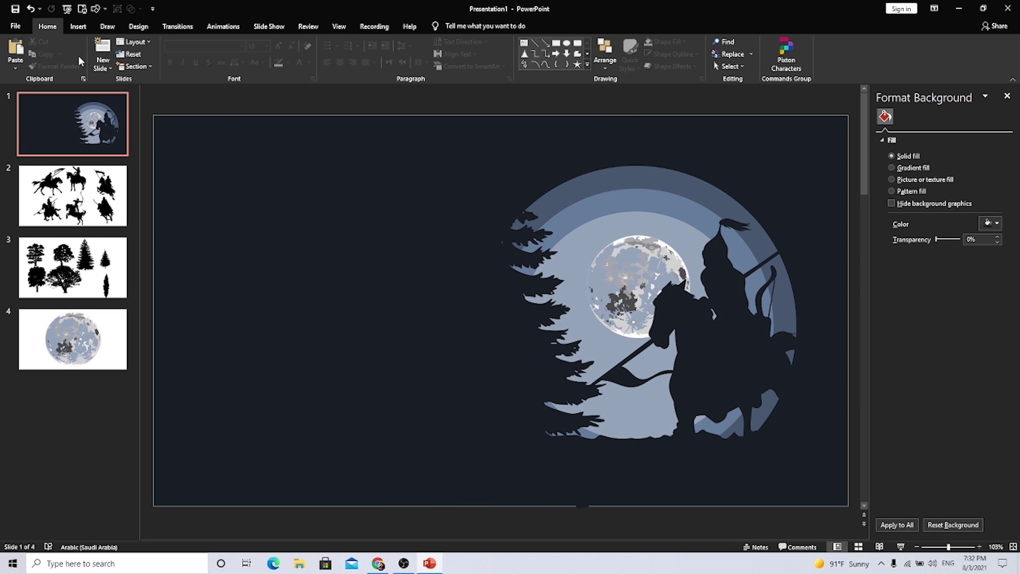
click(78, 26)
click(537, 56)
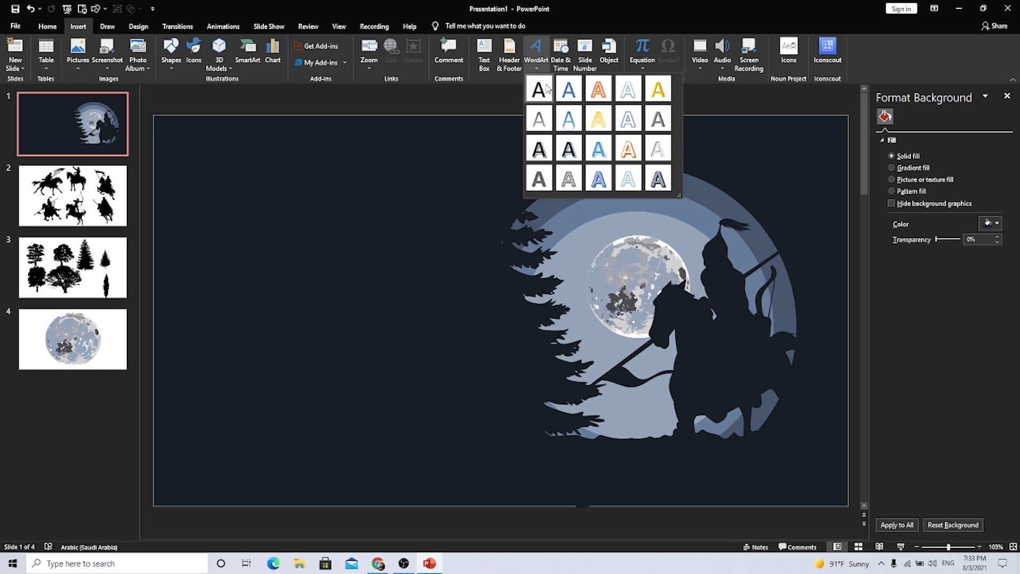
Add a plain WordArt title reading 'الفتوحات الإسلامية' and move it up toward the top centre
click(539, 89)
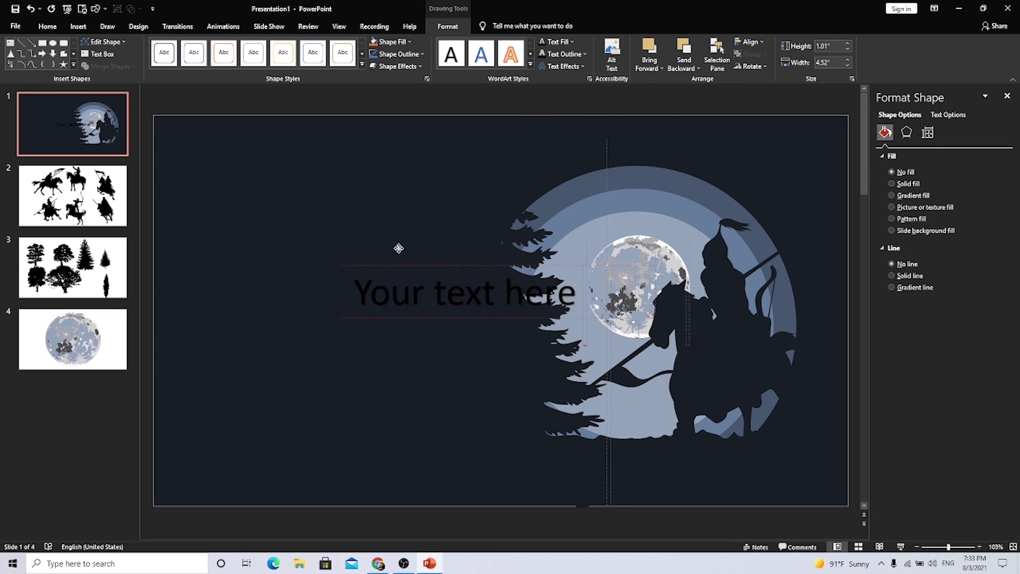
drag(463, 283, 326, 217)
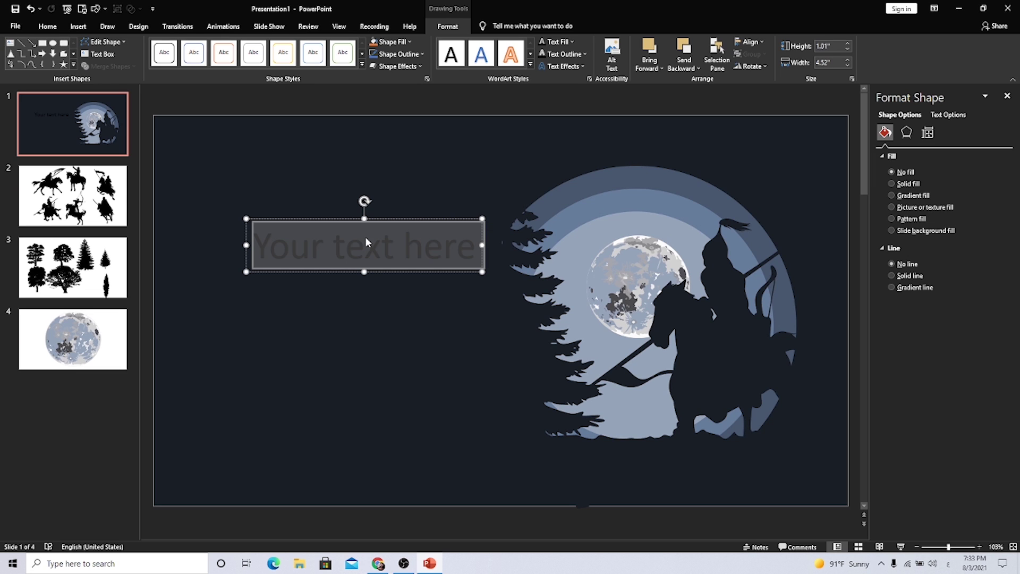
text(الفتوحات)
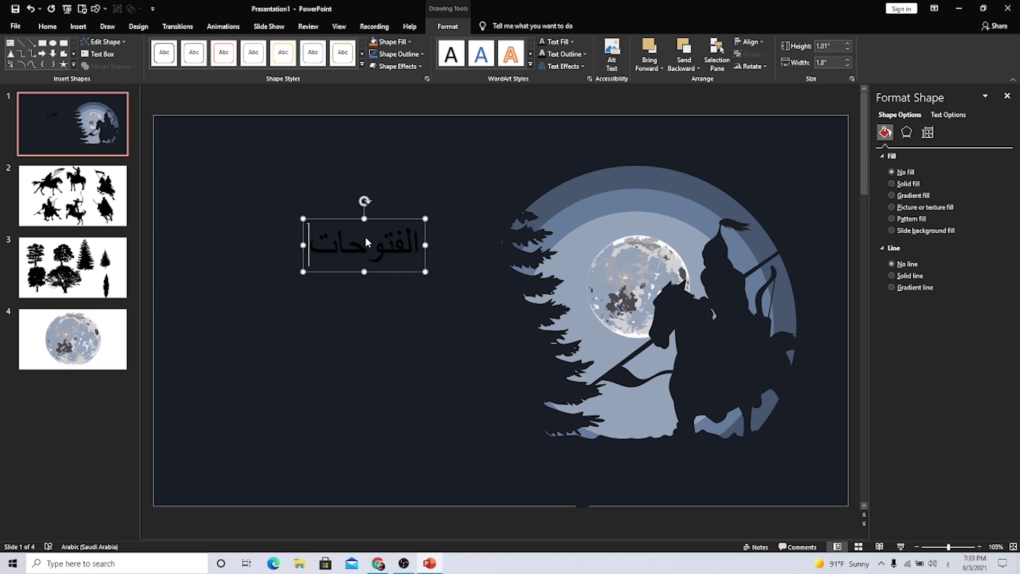
text( الإسلا)
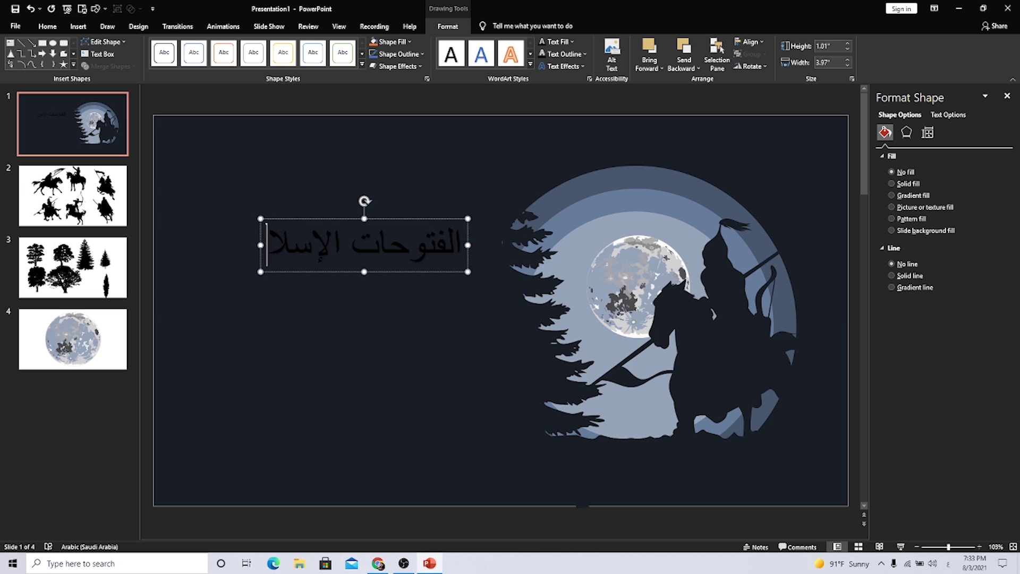
text(مية)
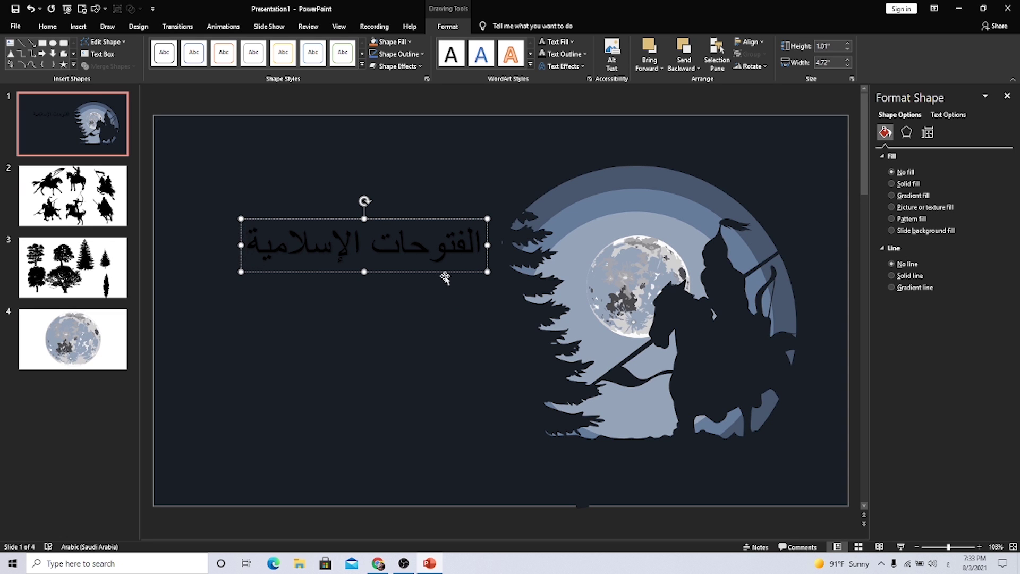
drag(442, 219, 564, 168)
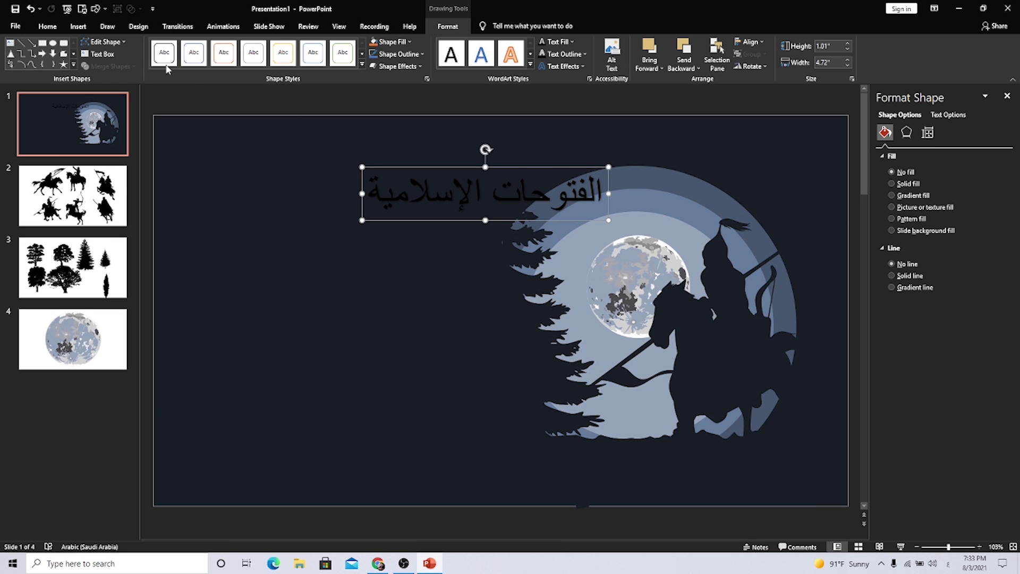
Set the Arabic title's font to Aljazeera and move it left onto the slide's left half
click(47, 26)
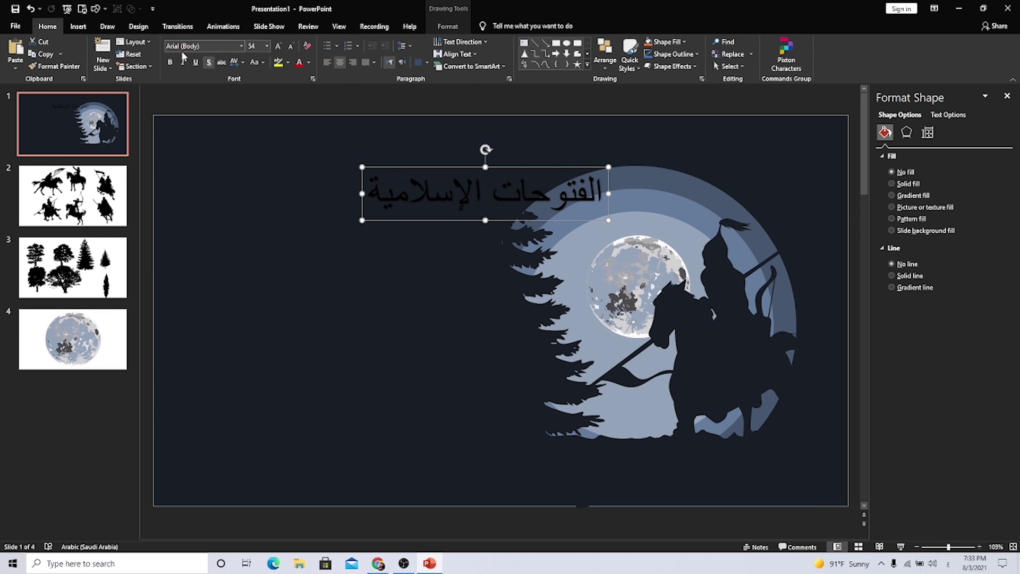
click(238, 49)
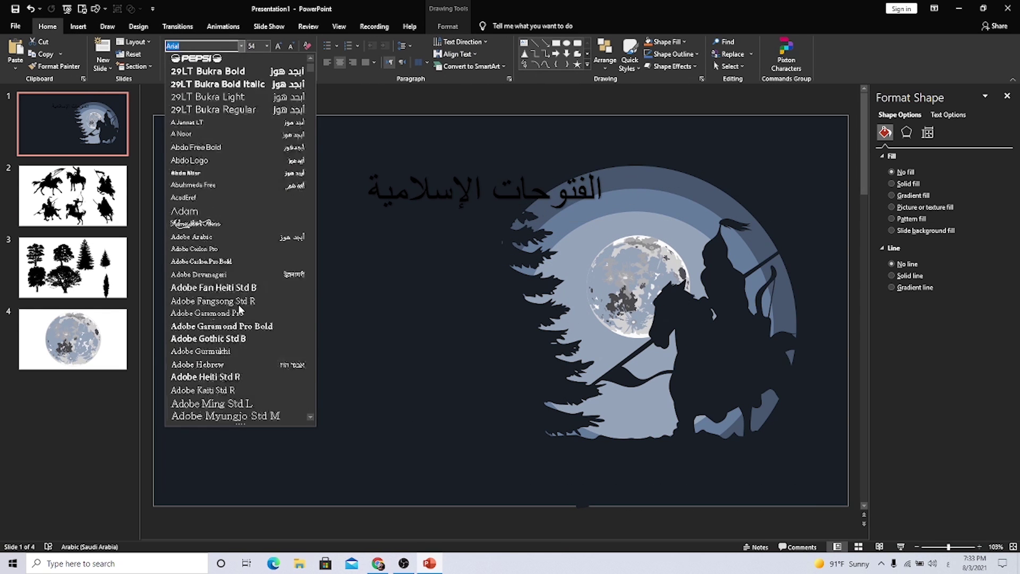
scroll(238, 305, down, 2)
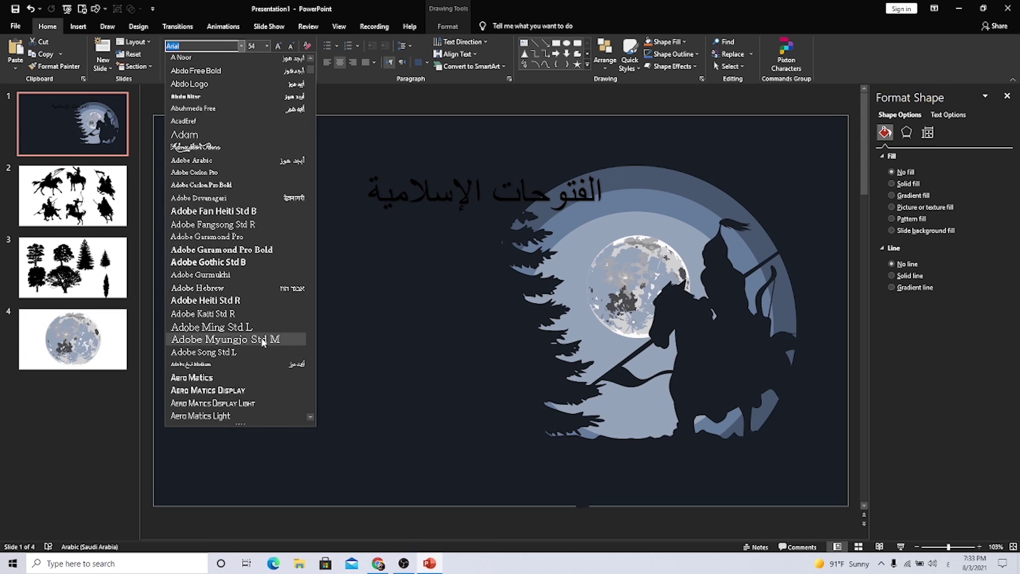
click(184, 47)
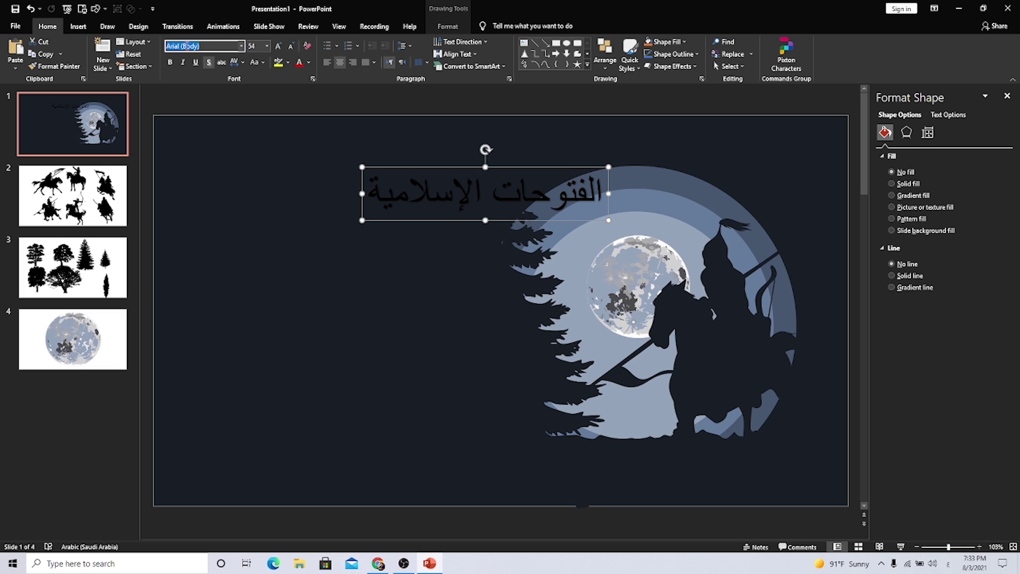
key(alt+shift)
text(ljazeera)
key(Return)
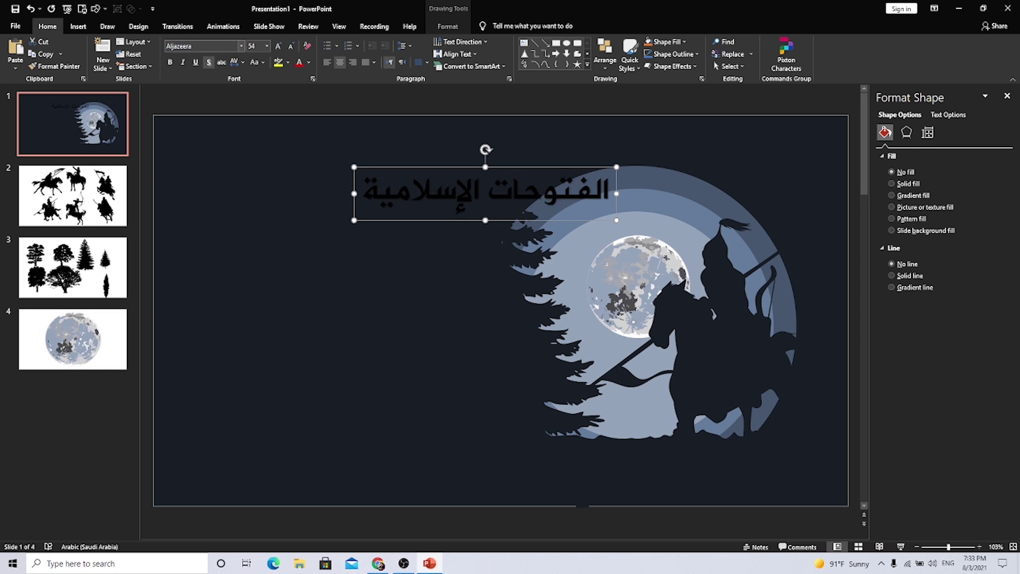
drag(451, 168, 315, 198)
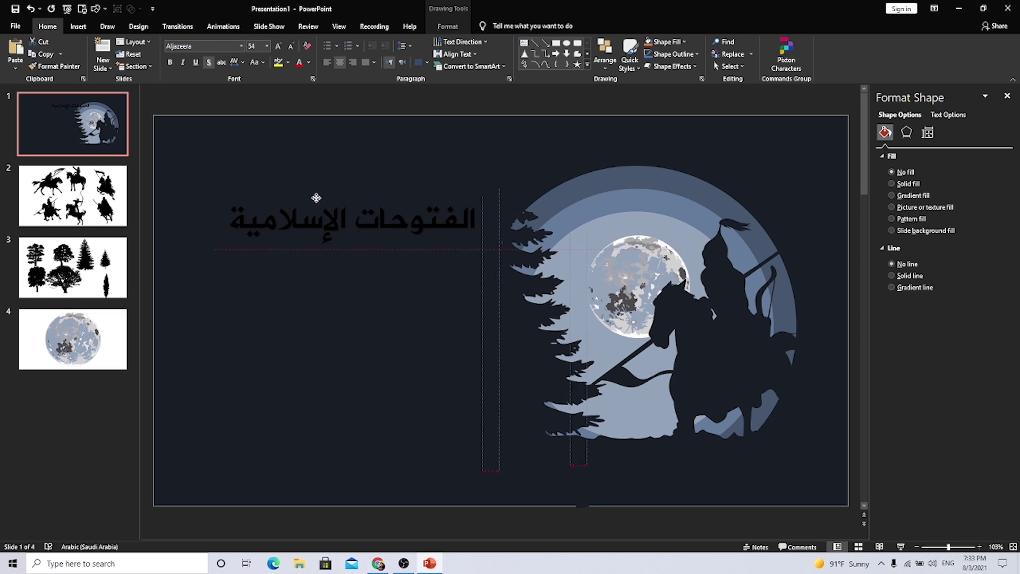
Colour the title with the moon's sampled grey, lightened to a pale blue-grey #D3DAE3
click(309, 62)
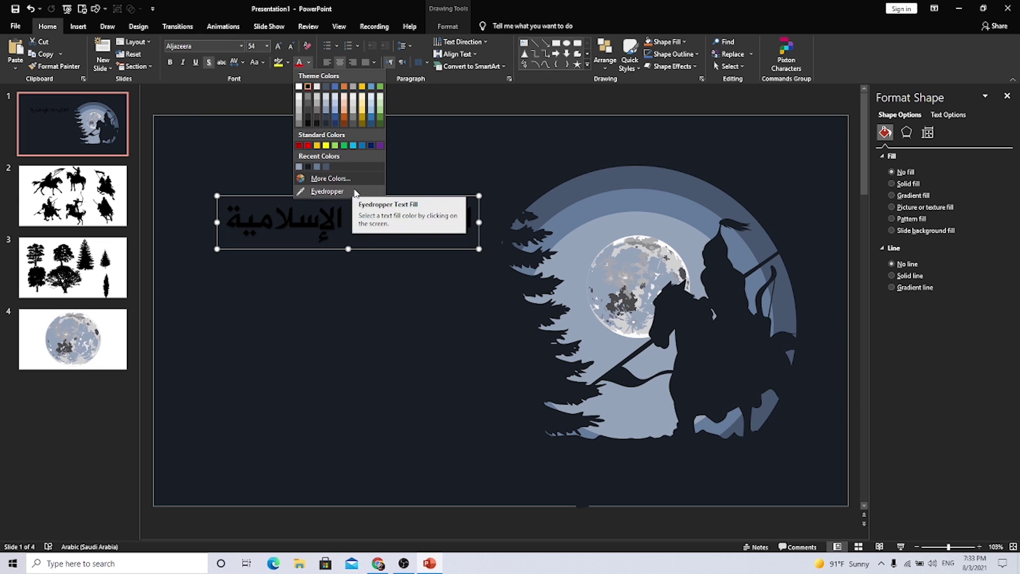
click(325, 191)
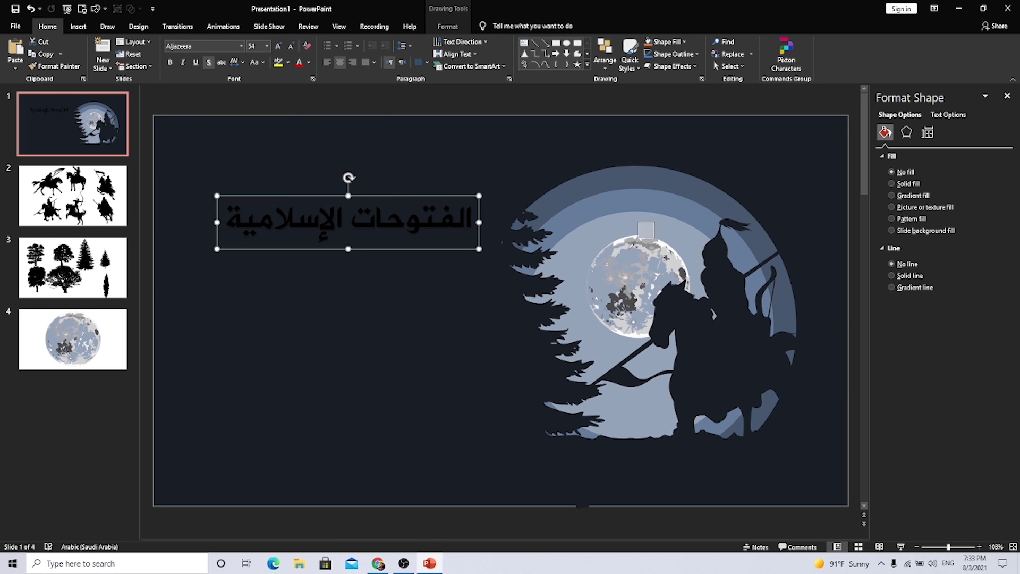
click(612, 229)
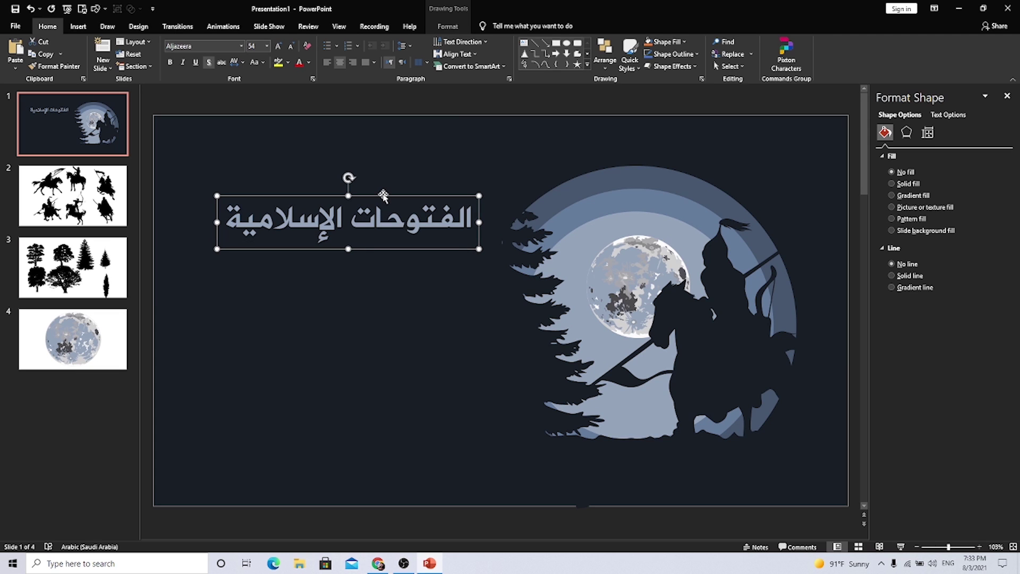
click(308, 62)
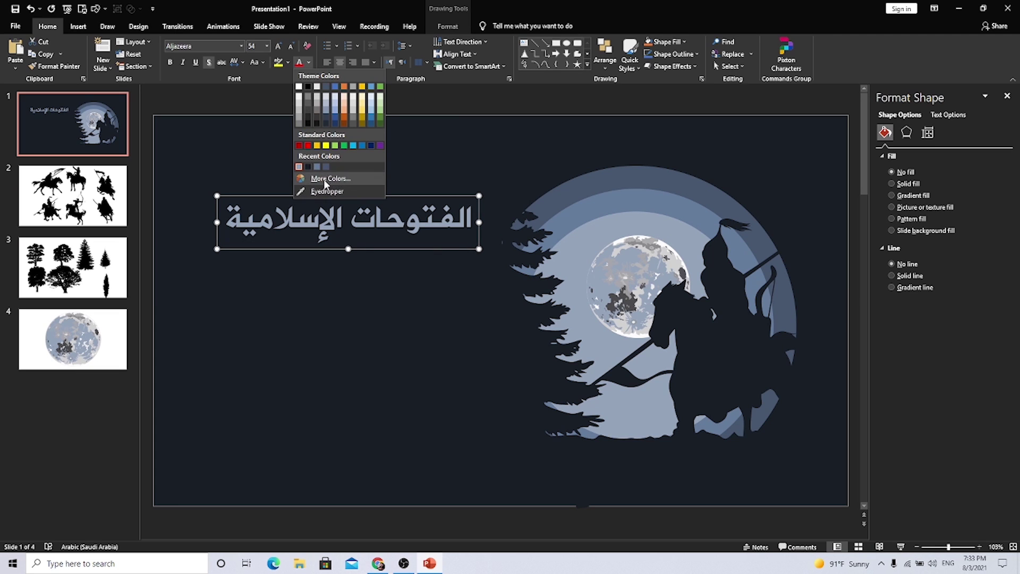
click(324, 179)
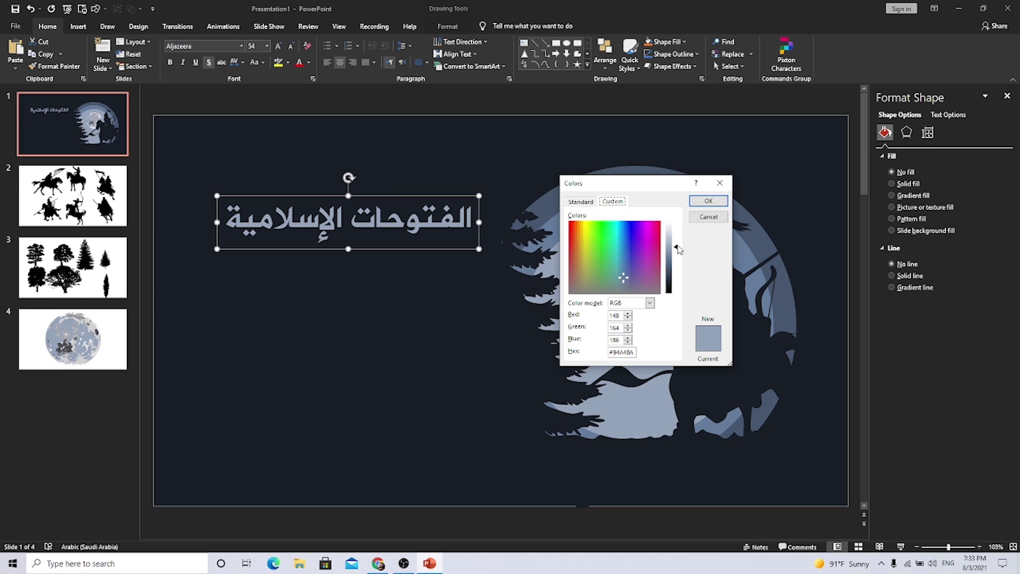
drag(678, 250, 680, 236)
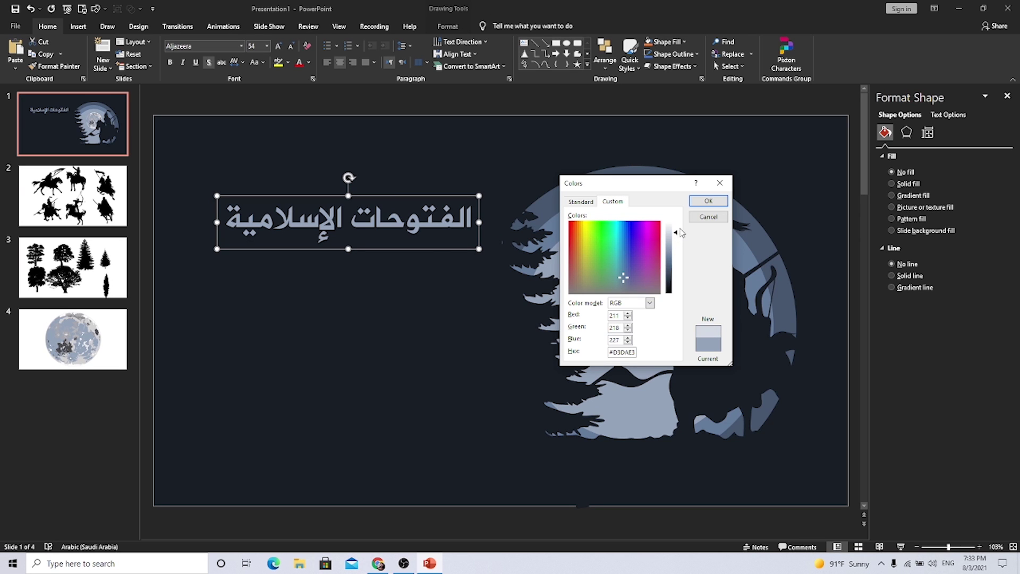
click(708, 201)
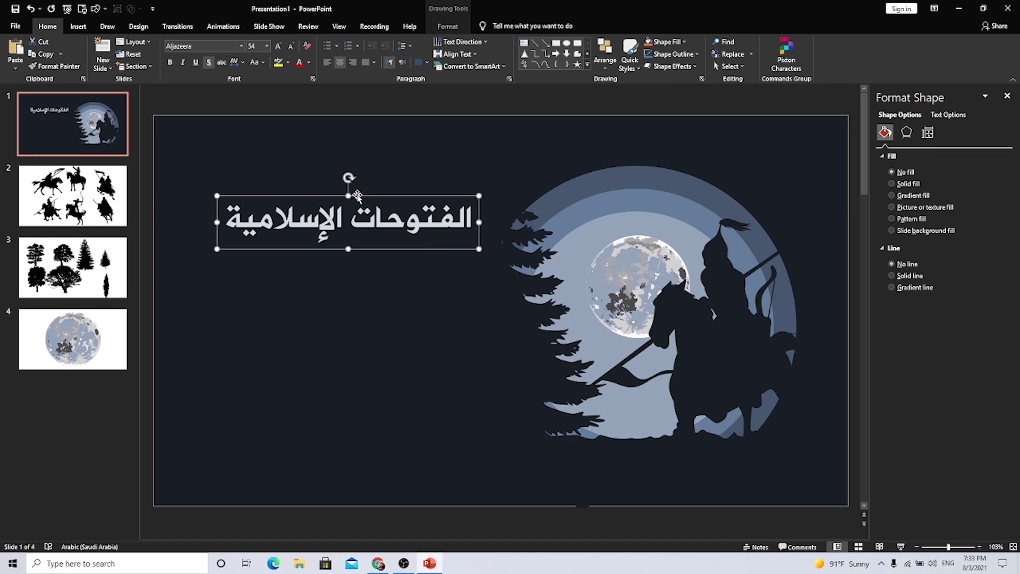
drag(357, 196, 342, 192)
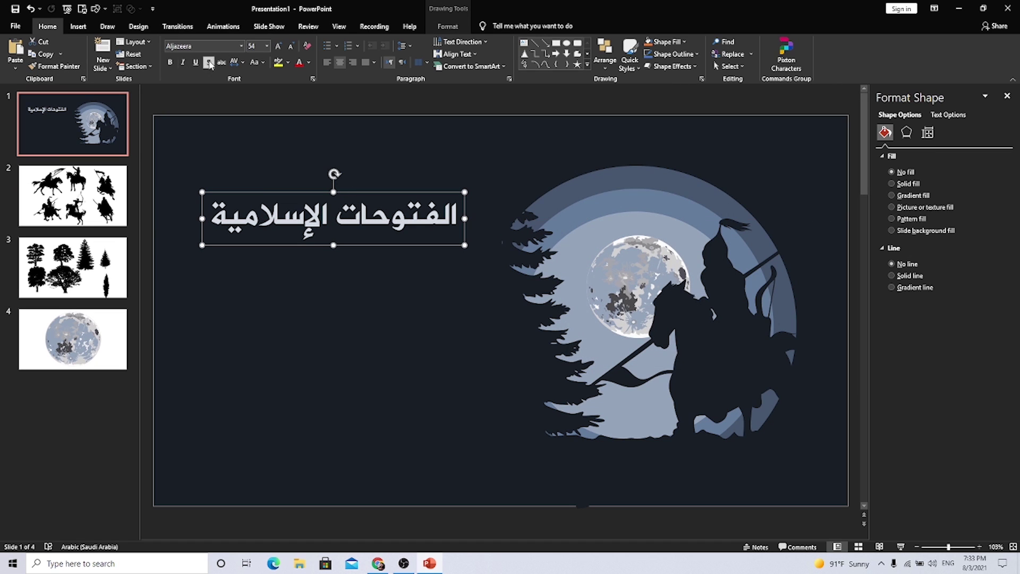
Increase the title's font size to 96 pt
click(277, 47)
click(277, 47)
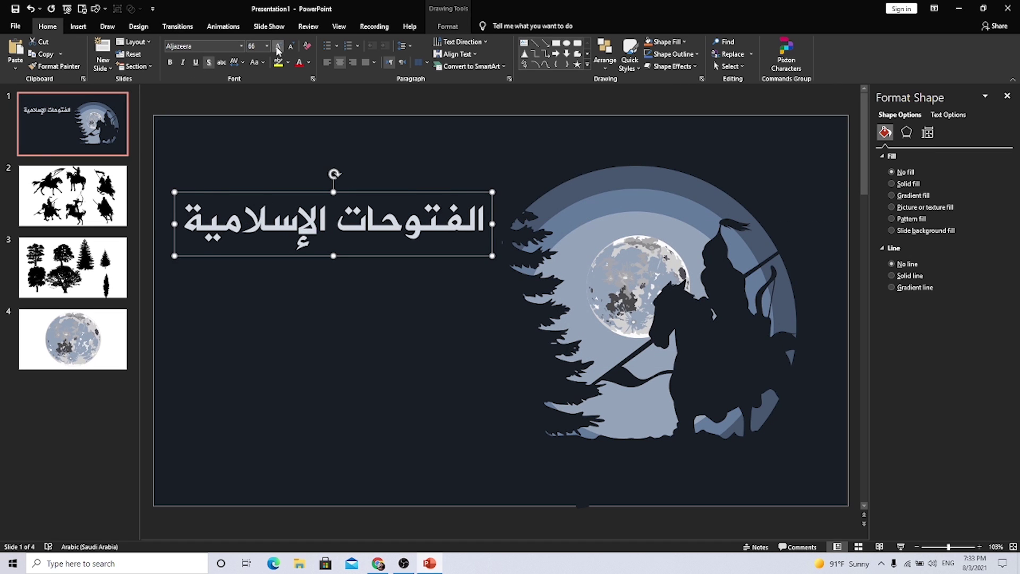
click(277, 47)
click(277, 47)
click(278, 47)
click(278, 47)
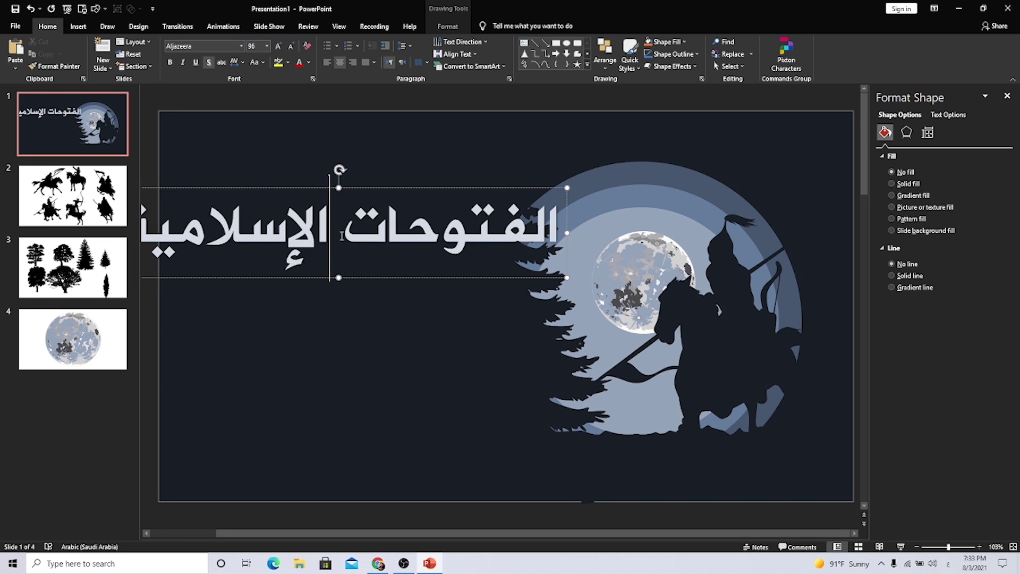
Break the title onto two lines between the words and enlarge it to 138 pt
key(Return)
drag(391, 196, 389, 183)
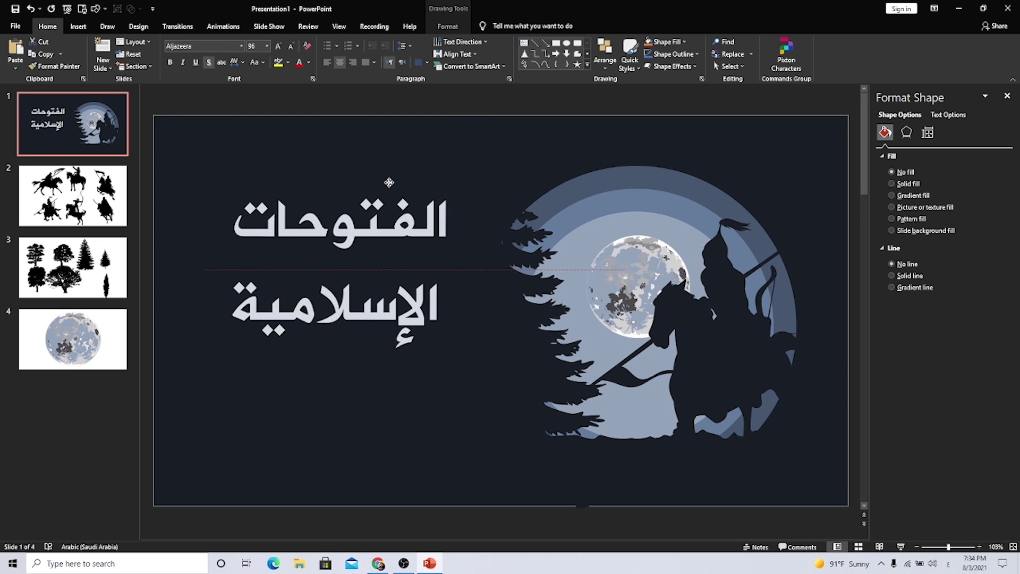
click(278, 47)
click(278, 47)
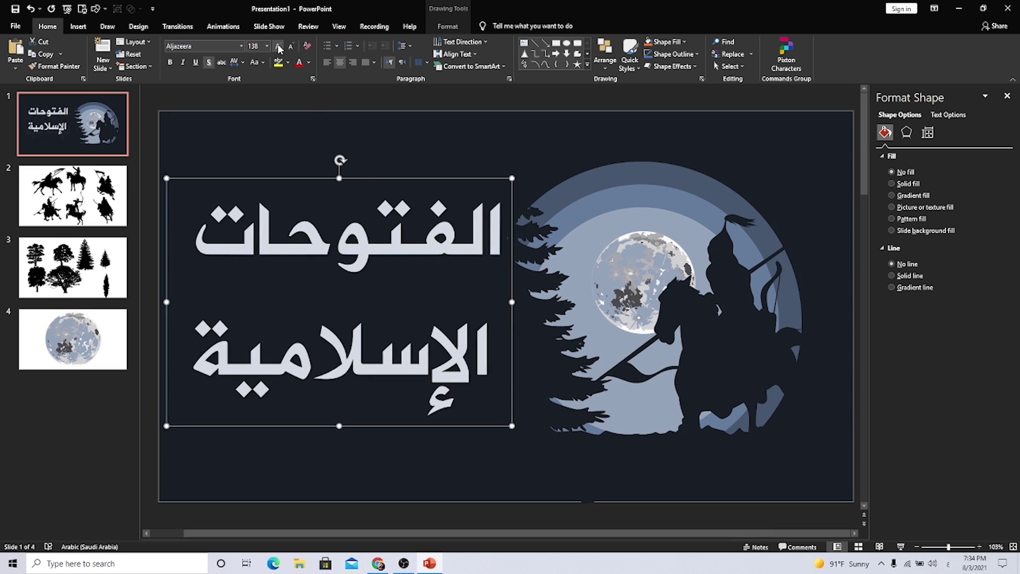
drag(378, 178, 381, 165)
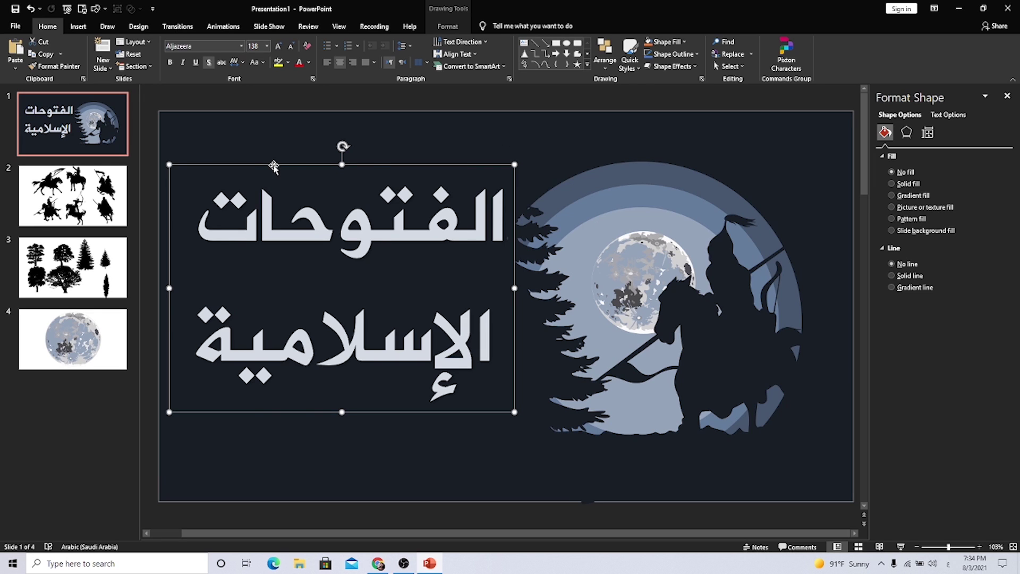
Apply an outer shadow preset to the title text with 16 pt blur and 6 pt distance
click(939, 116)
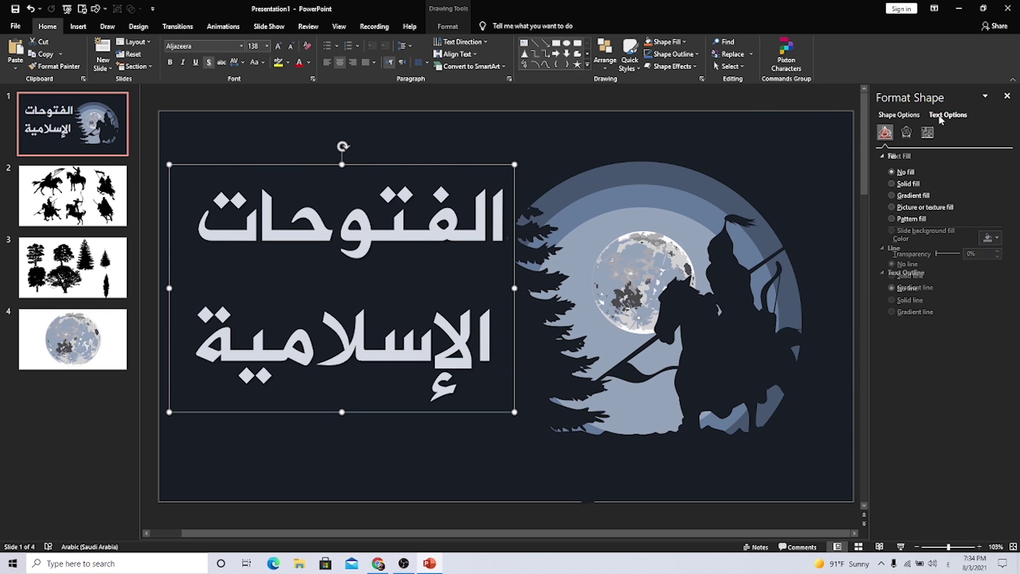
click(906, 133)
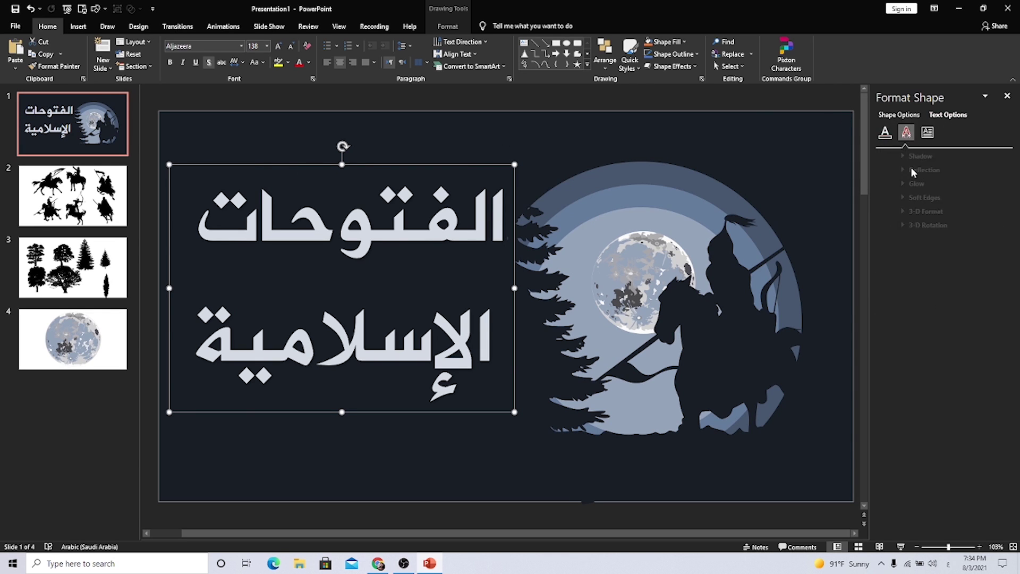
click(989, 170)
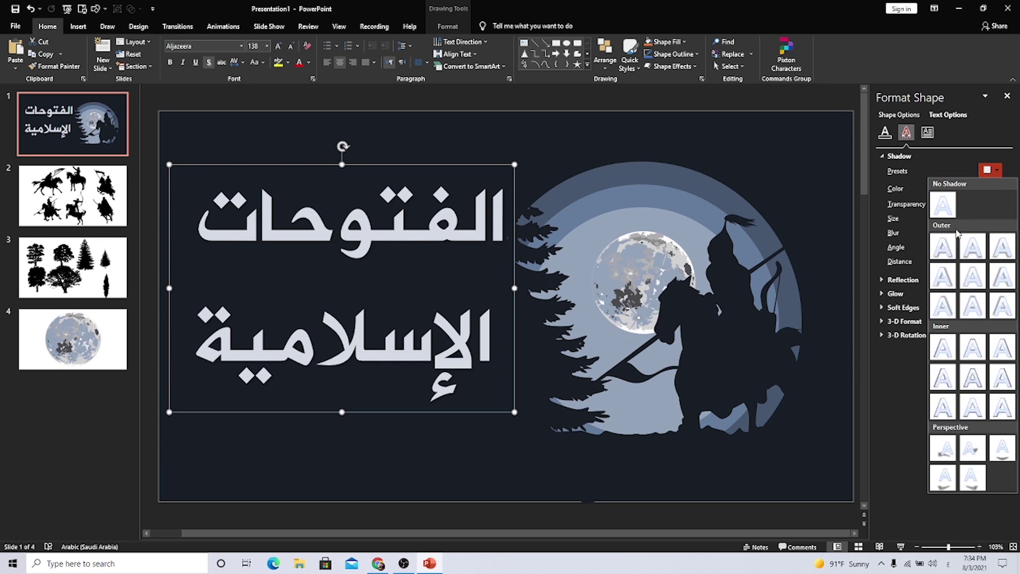
click(1003, 245)
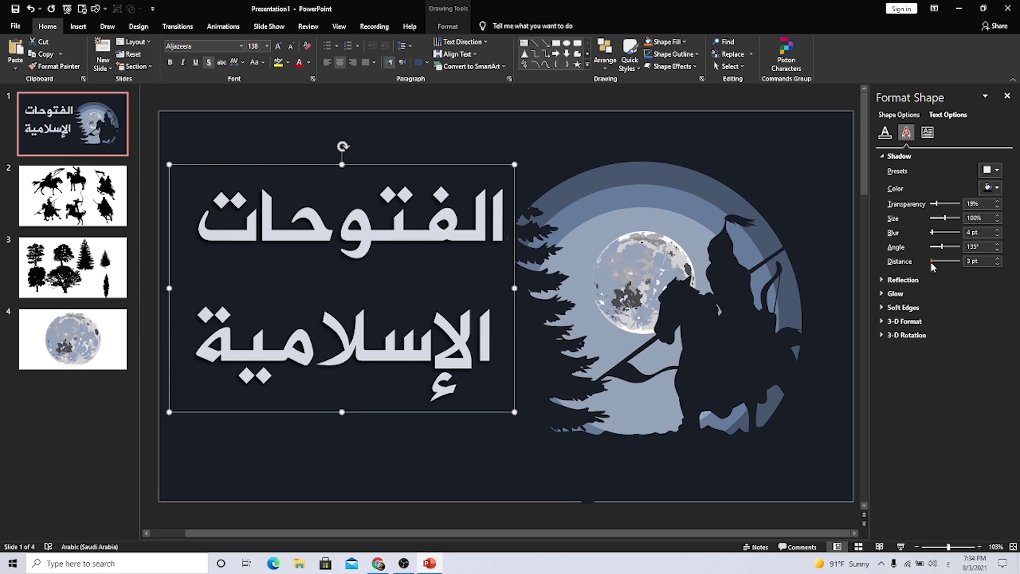
drag(931, 263, 934, 231)
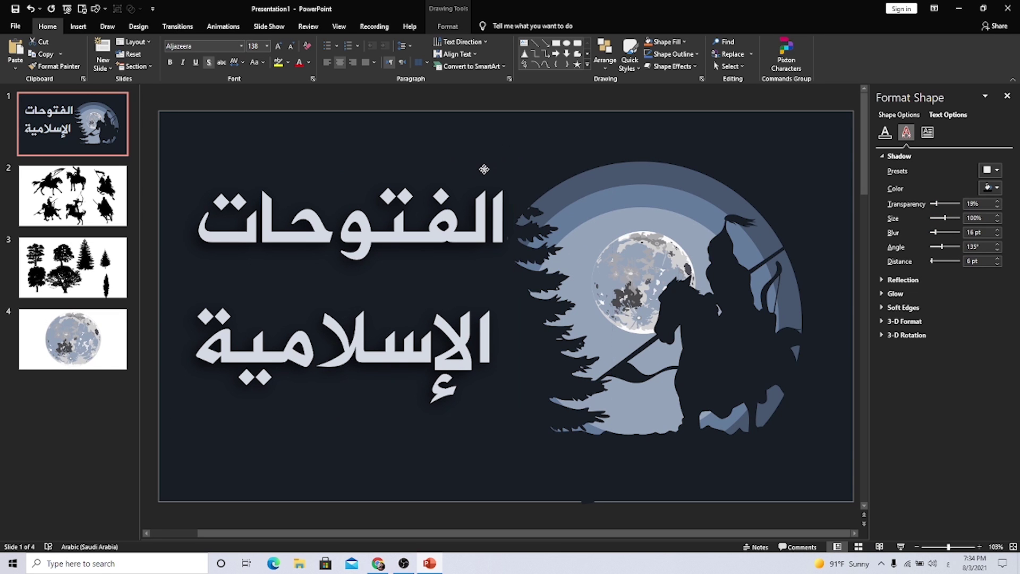
drag(484, 165, 476, 179)
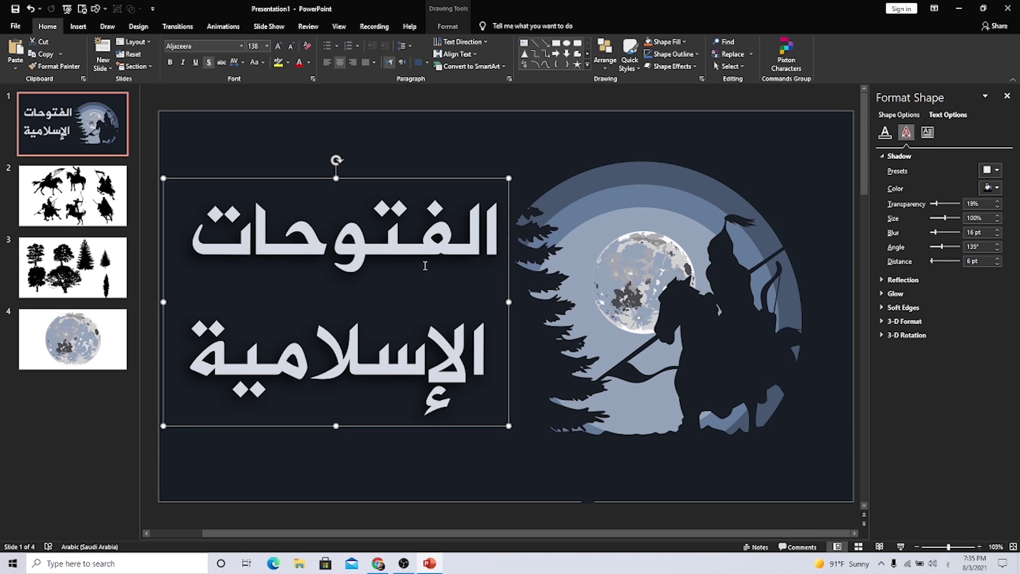
Fill the title text with a gradient: light blue first stop, moon-ring grey-blue right stop
click(885, 132)
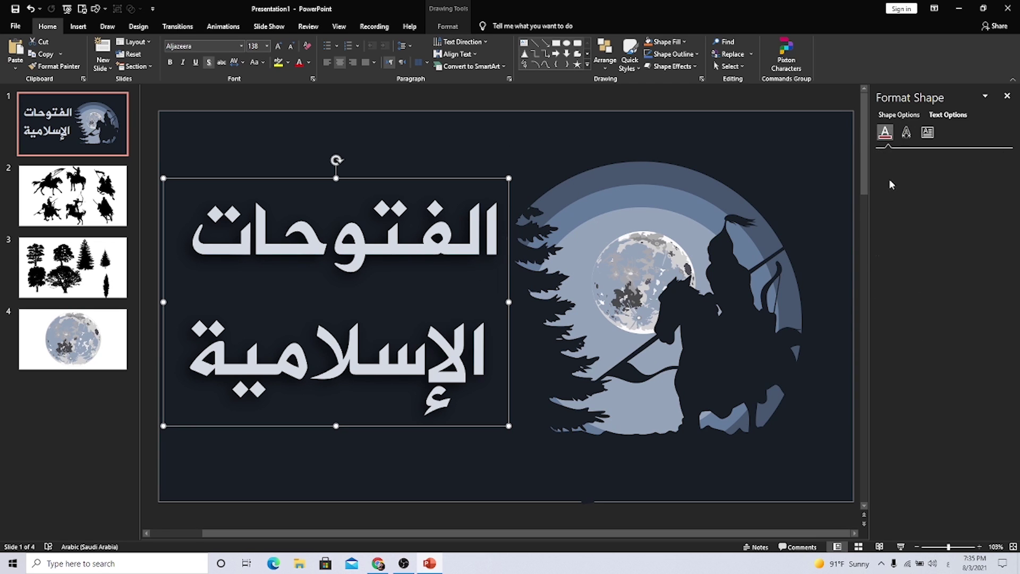
click(911, 197)
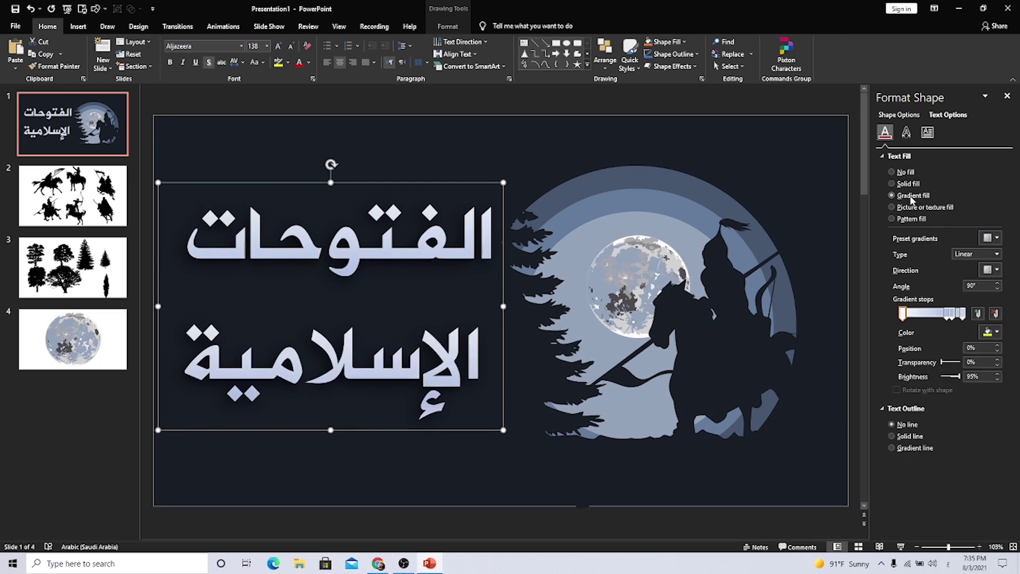
click(994, 314)
drag(951, 314, 902, 314)
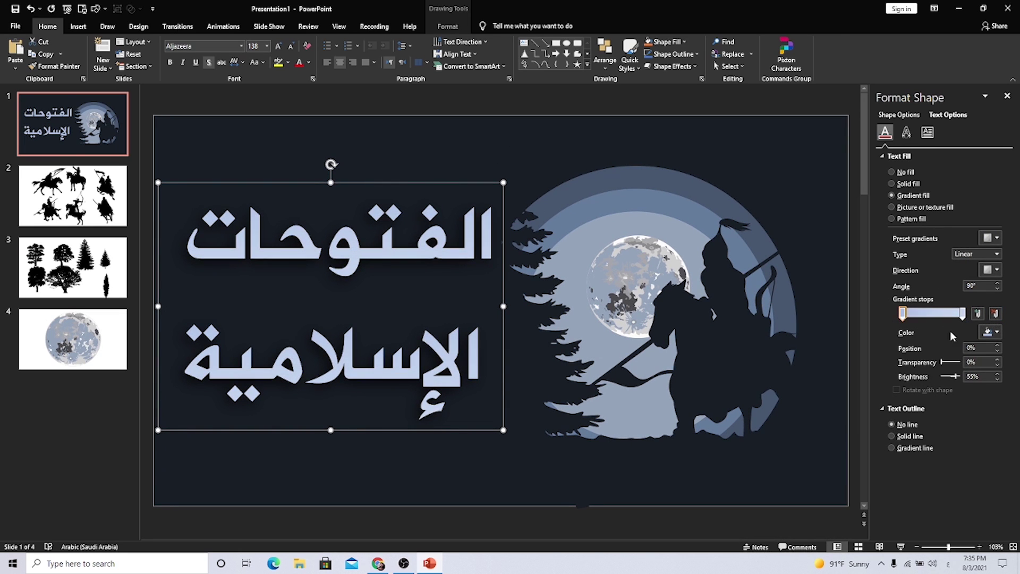
click(989, 332)
click(986, 421)
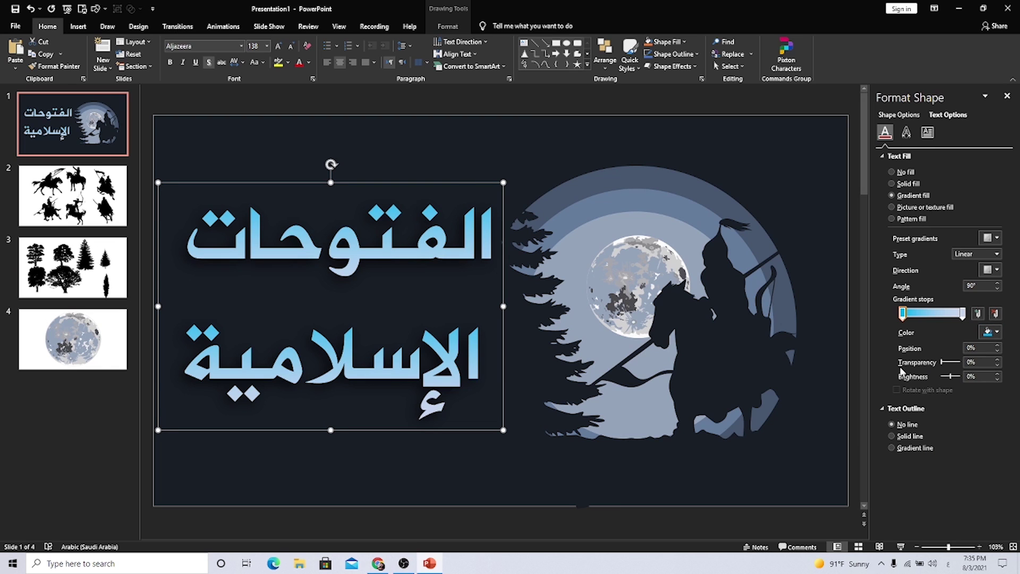
click(962, 314)
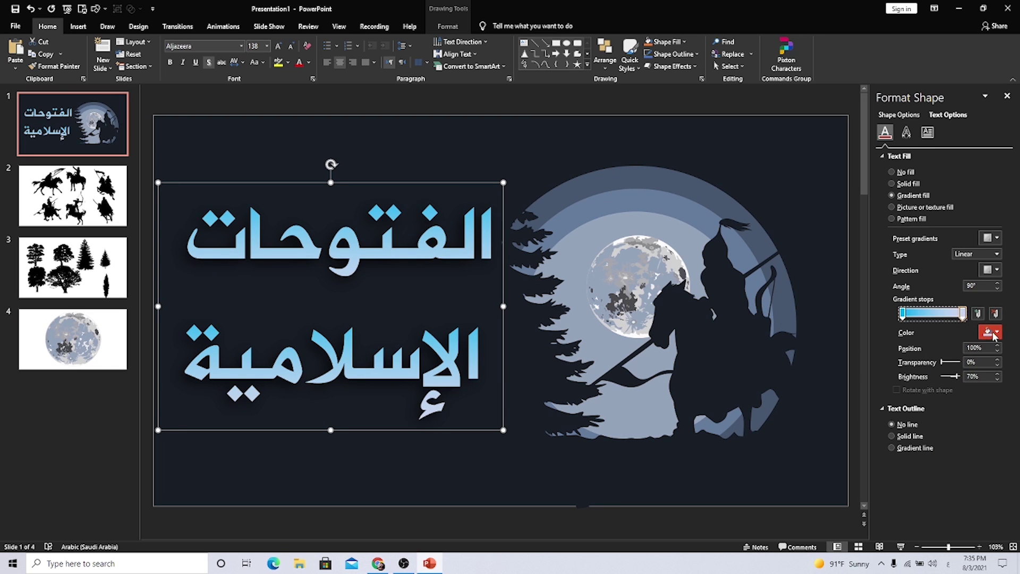
click(989, 332)
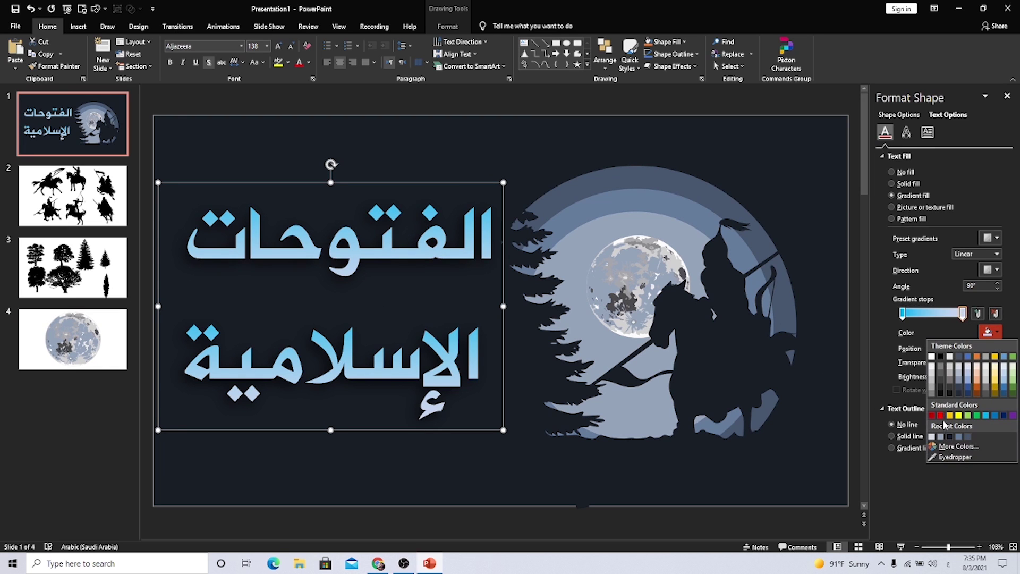
click(952, 458)
click(625, 226)
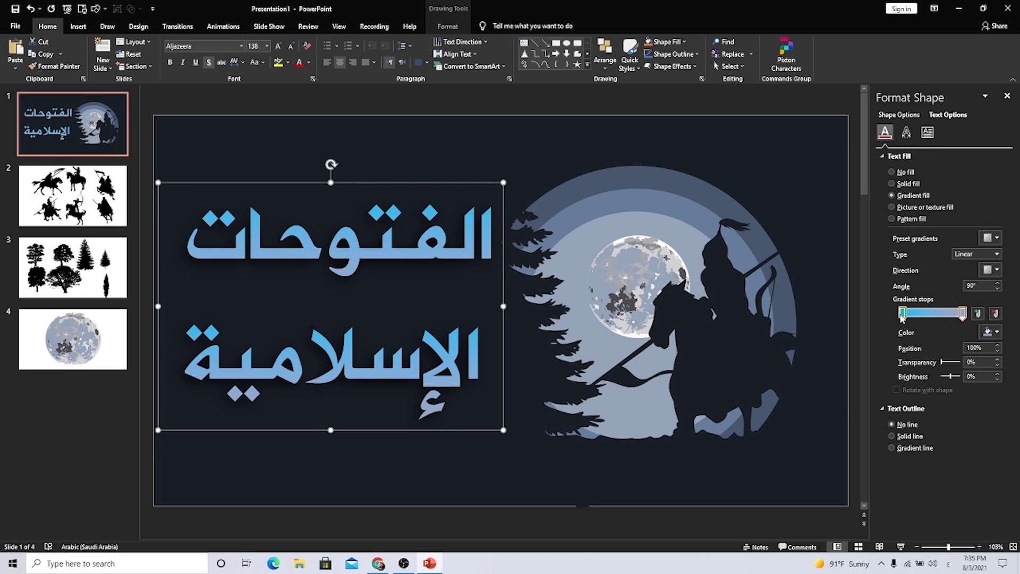
Move the gradient stops to 31% and 99%, lighten the right stop, and set Linear direction 315°
drag(902, 314, 954, 314)
click(970, 255)
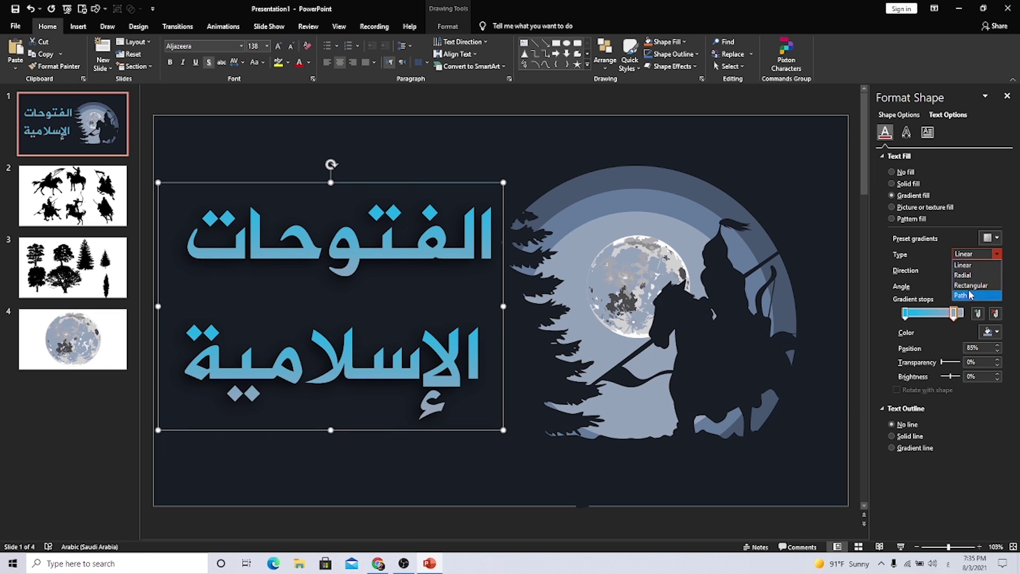
click(942, 259)
click(997, 270)
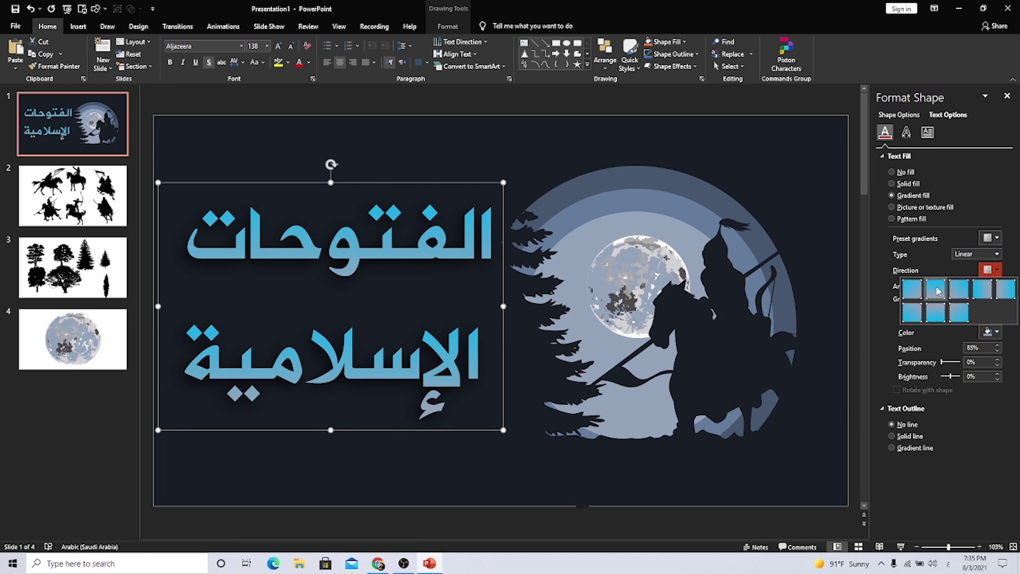
click(947, 273)
drag(954, 313, 957, 314)
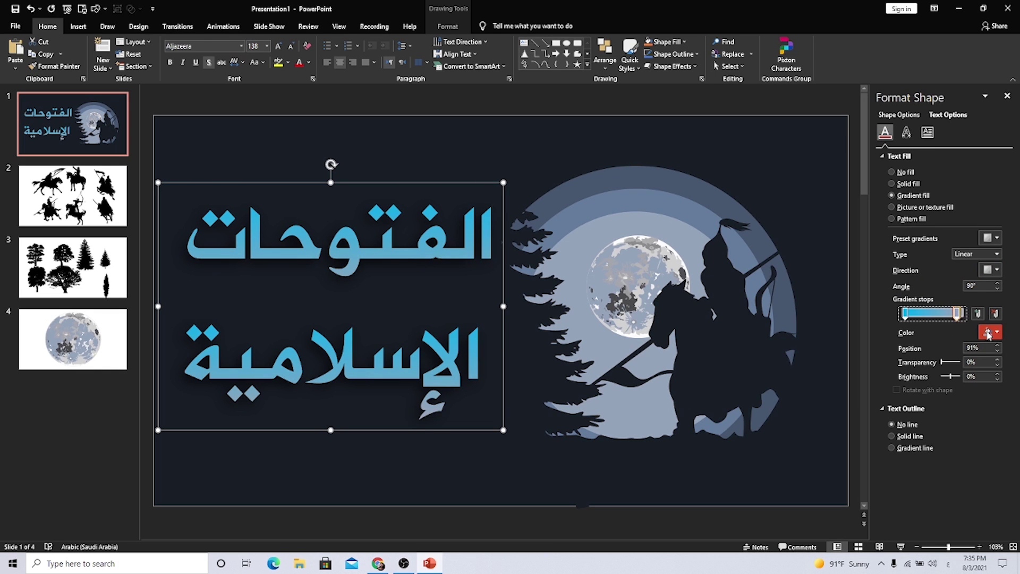
click(989, 332)
click(937, 362)
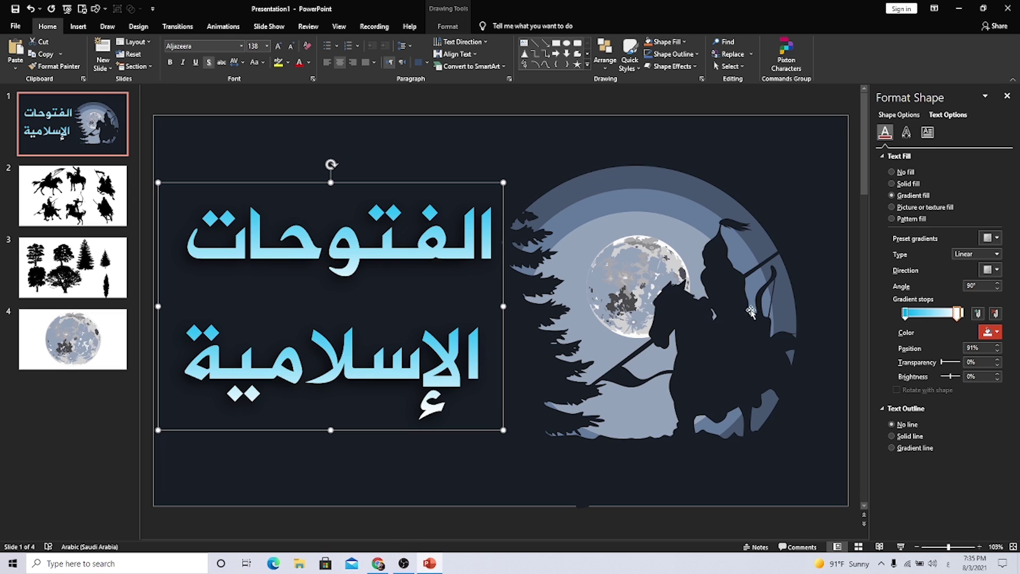
drag(959, 315, 963, 314)
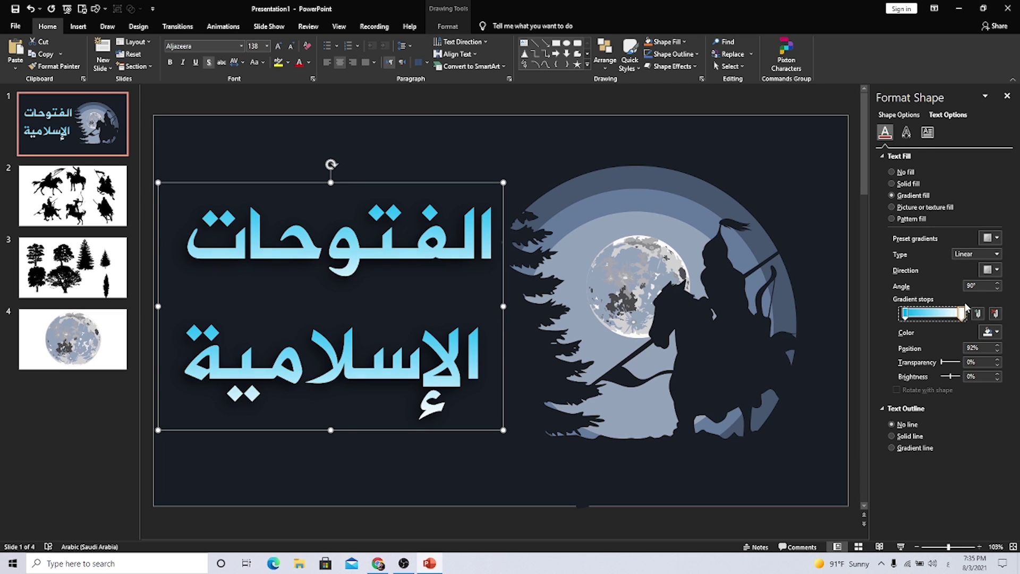
click(991, 269)
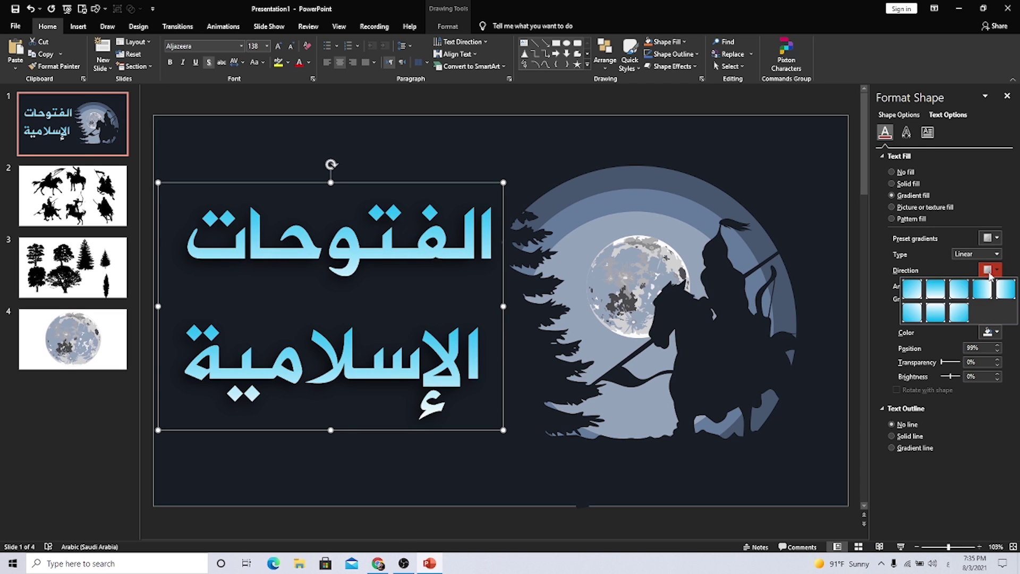
click(912, 312)
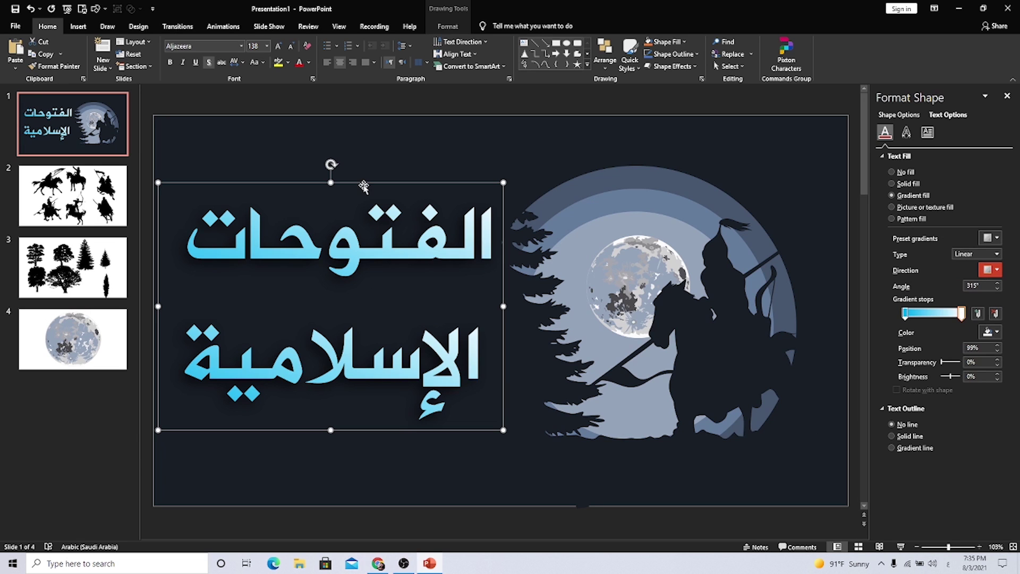
click(310, 447)
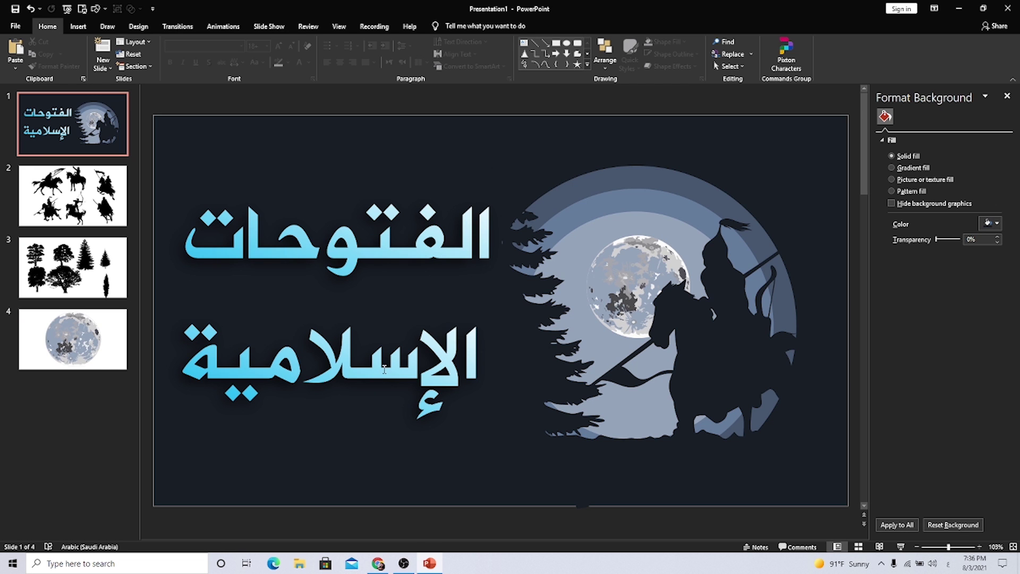
click(16, 26)
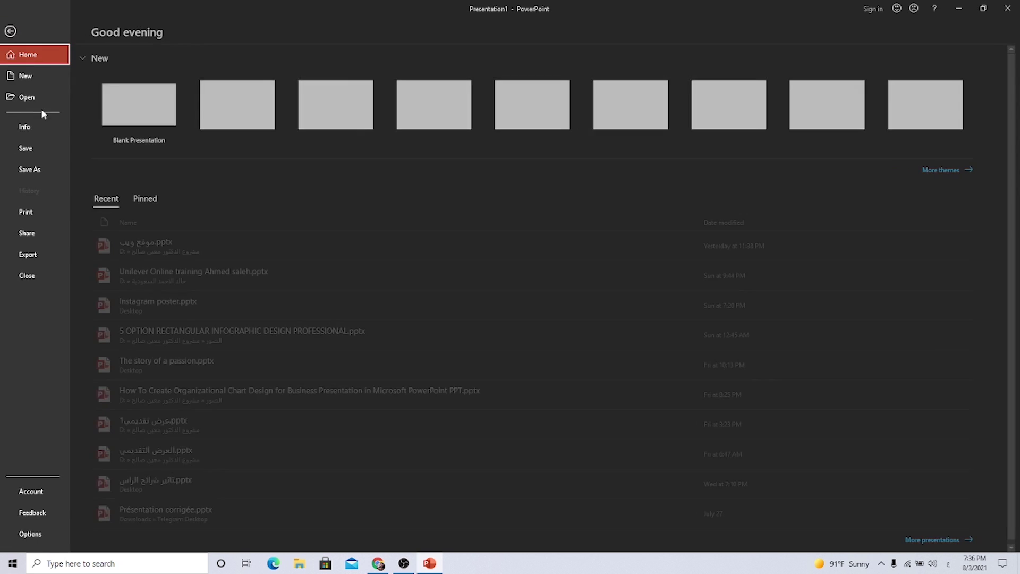
click(35, 177)
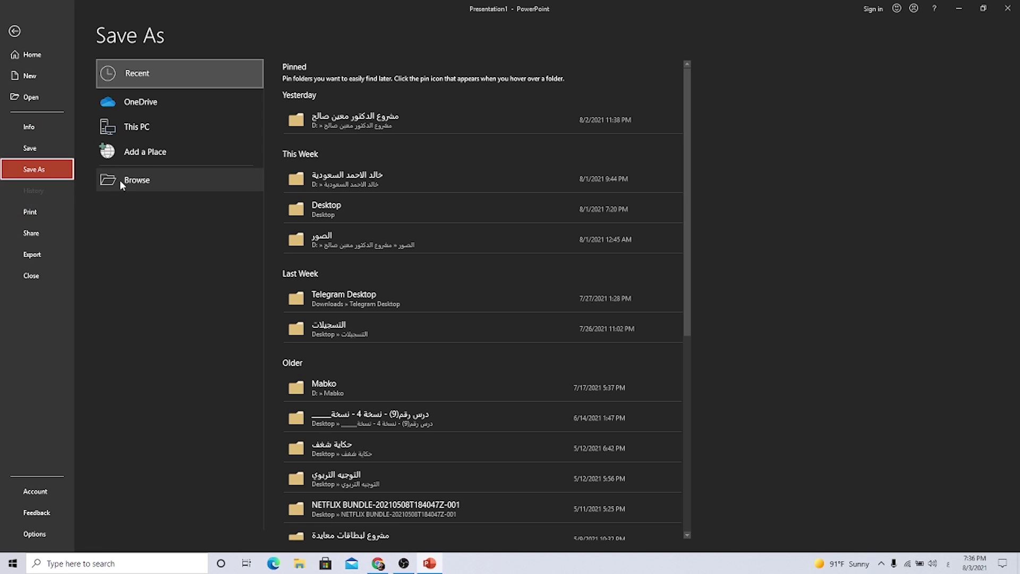
click(120, 179)
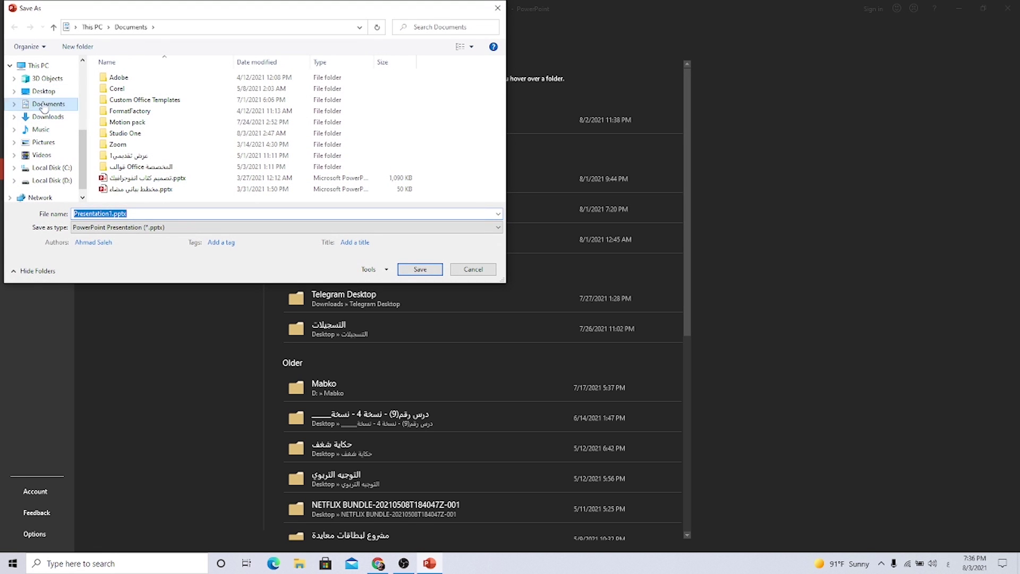
click(44, 91)
click(137, 227)
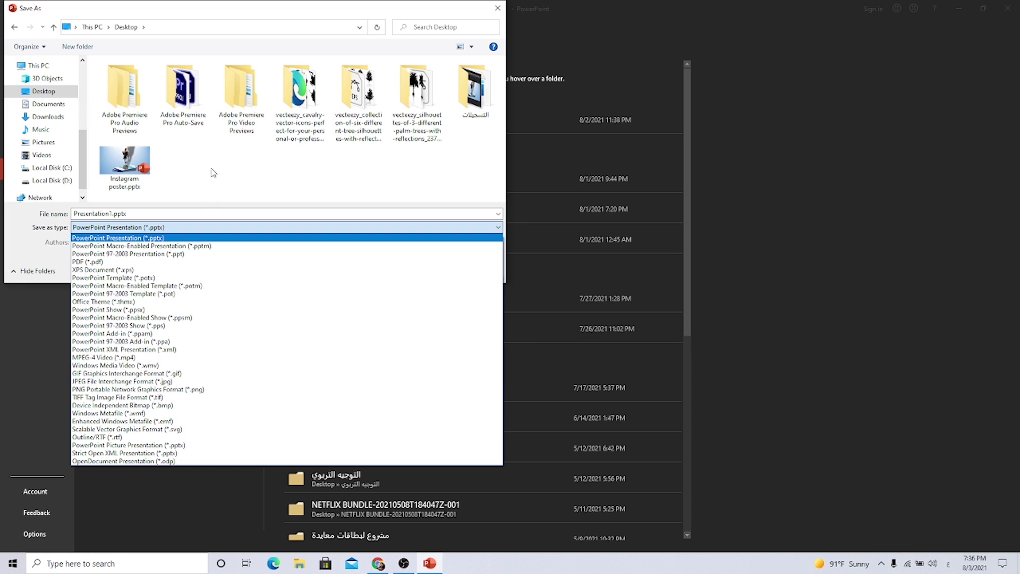
key(Escape)
key(Escape)
key(Escape)
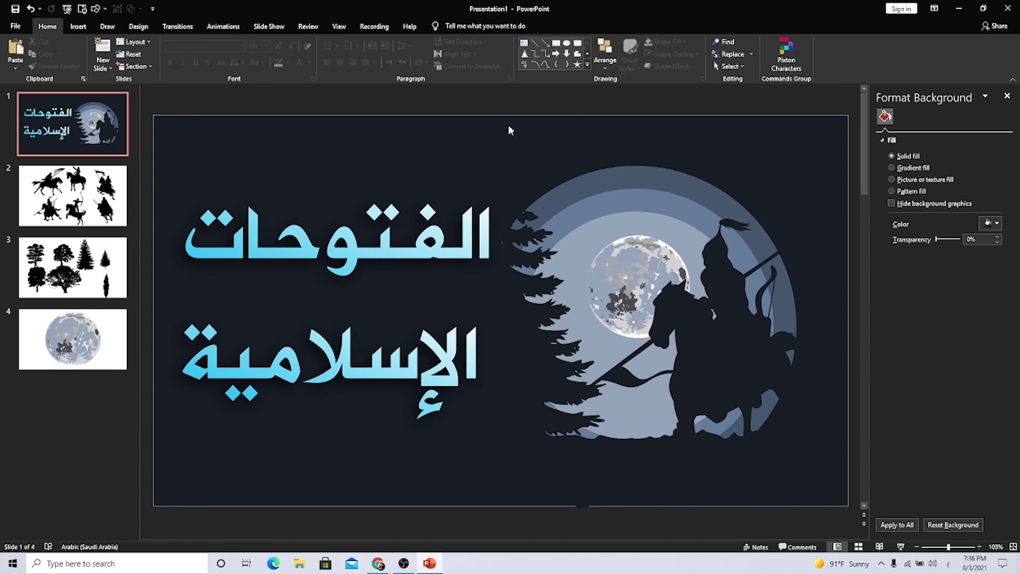
drag(428, 97, 824, 515)
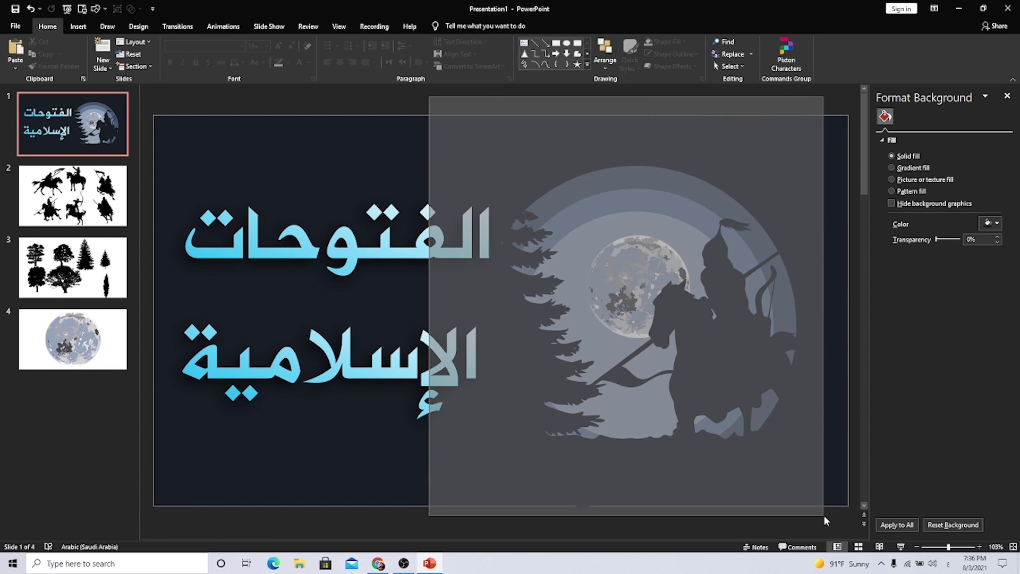
ctrl+scroll(732, 376, down, 3)
click(620, 307)
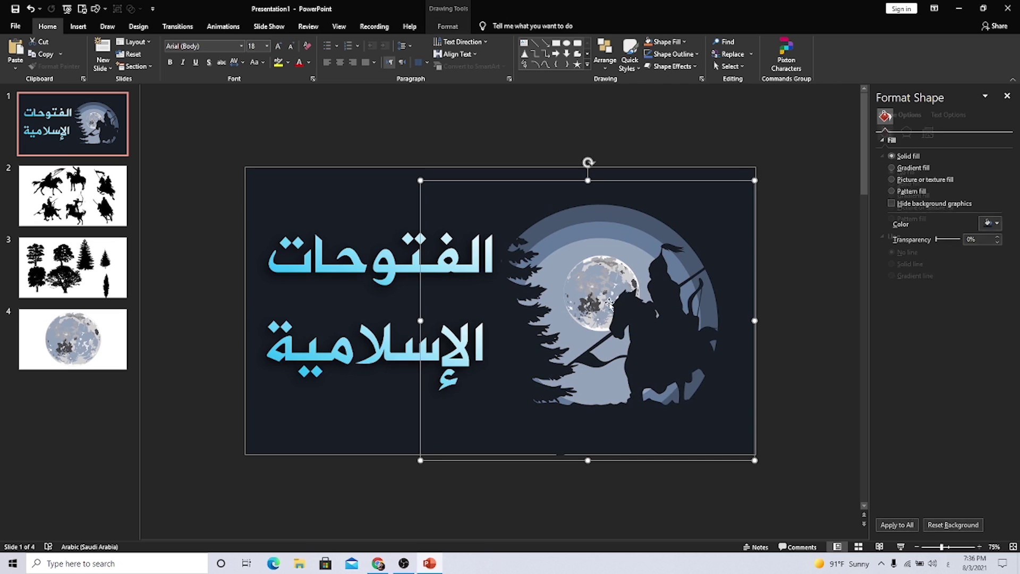
right_click(620, 306)
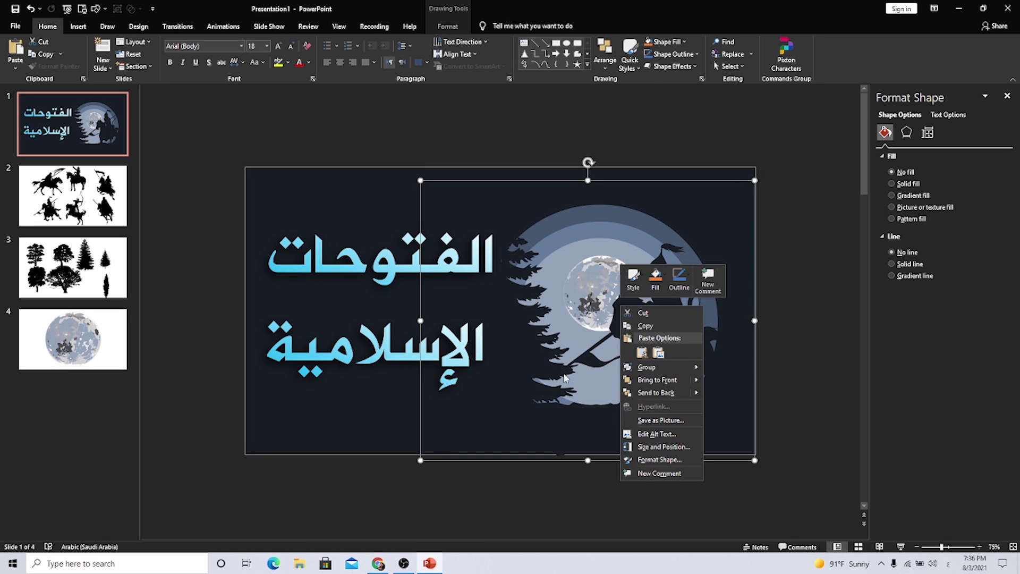
click(642, 420)
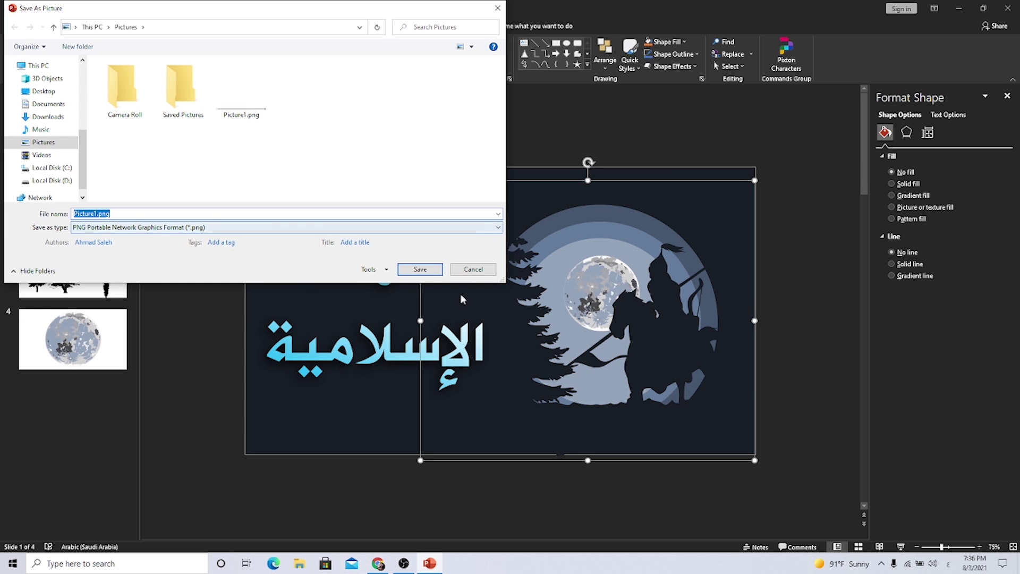
click(473, 269)
click(351, 386)
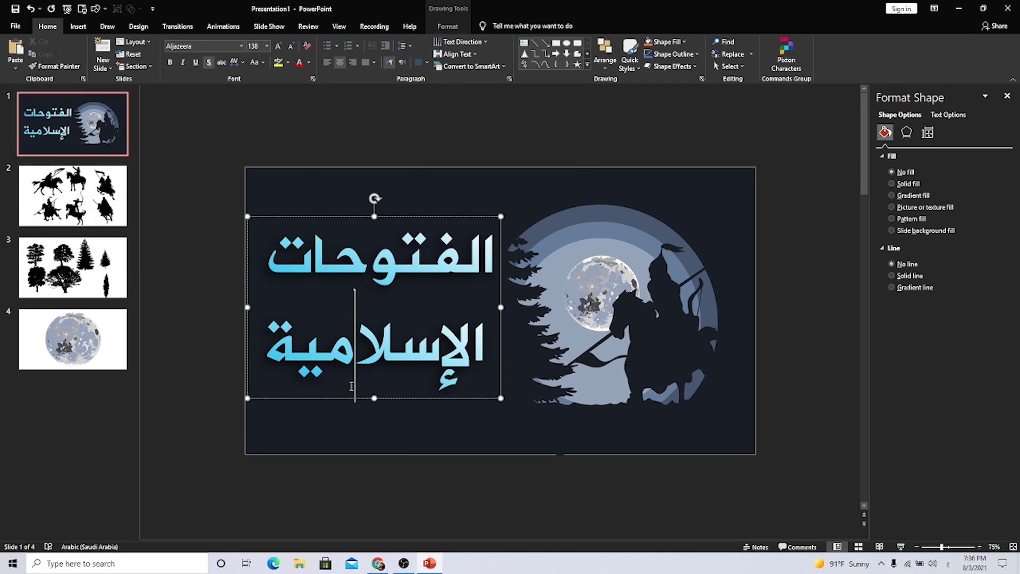
click(363, 428)
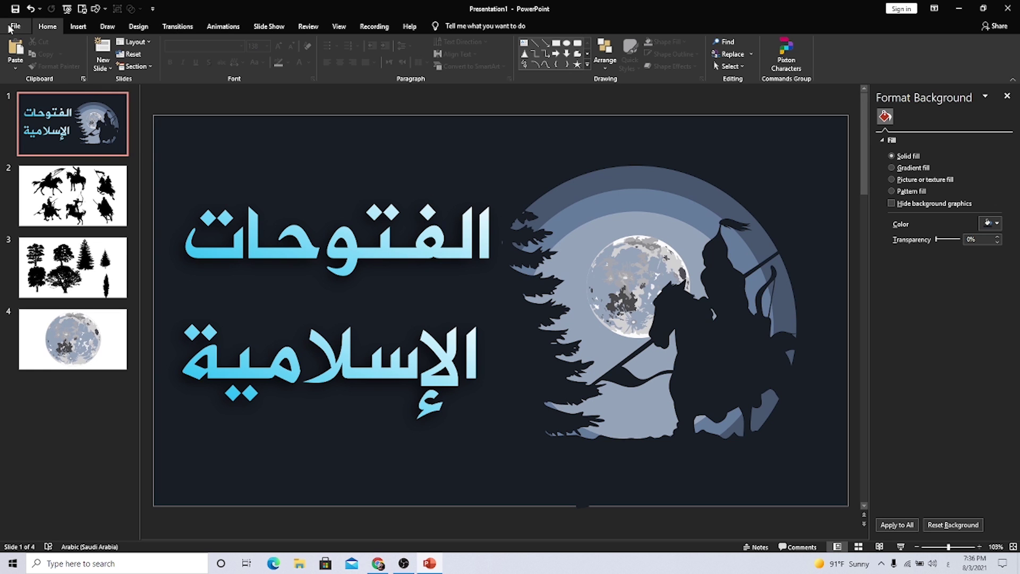
Move Arabic to the top of the display languages in Options > Language and accept the restart notice
click(16, 26)
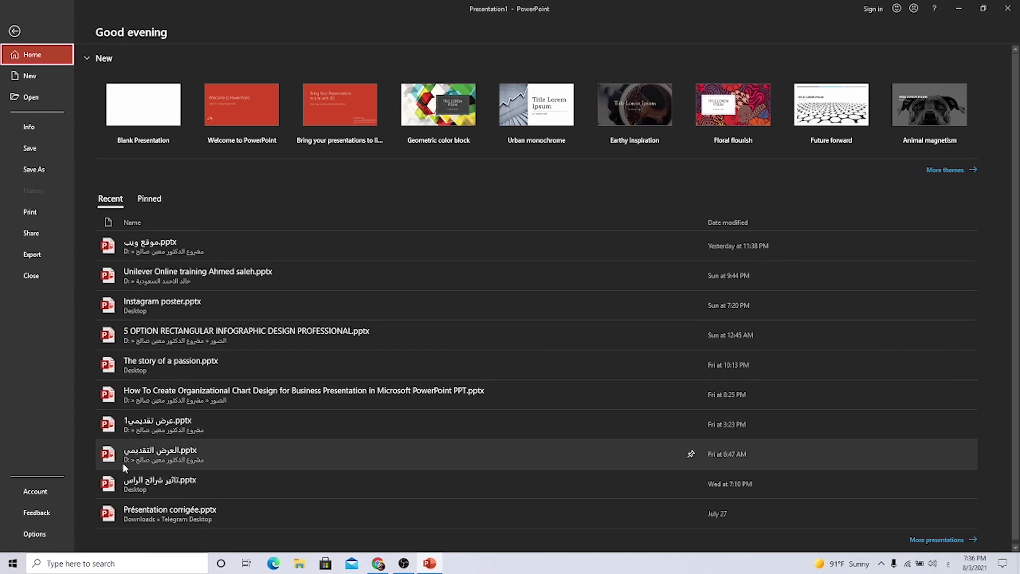
click(33, 531)
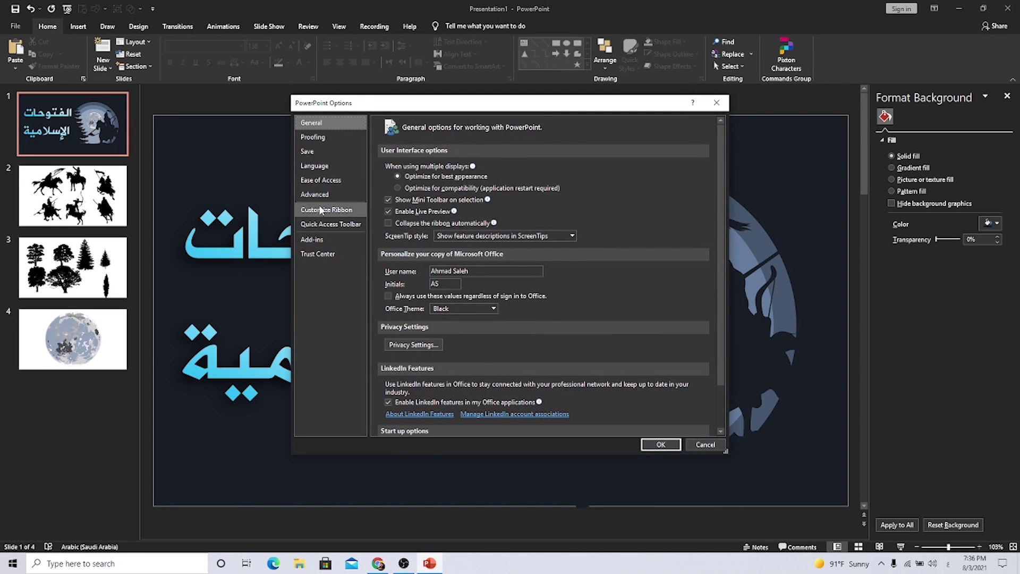
click(314, 166)
click(409, 187)
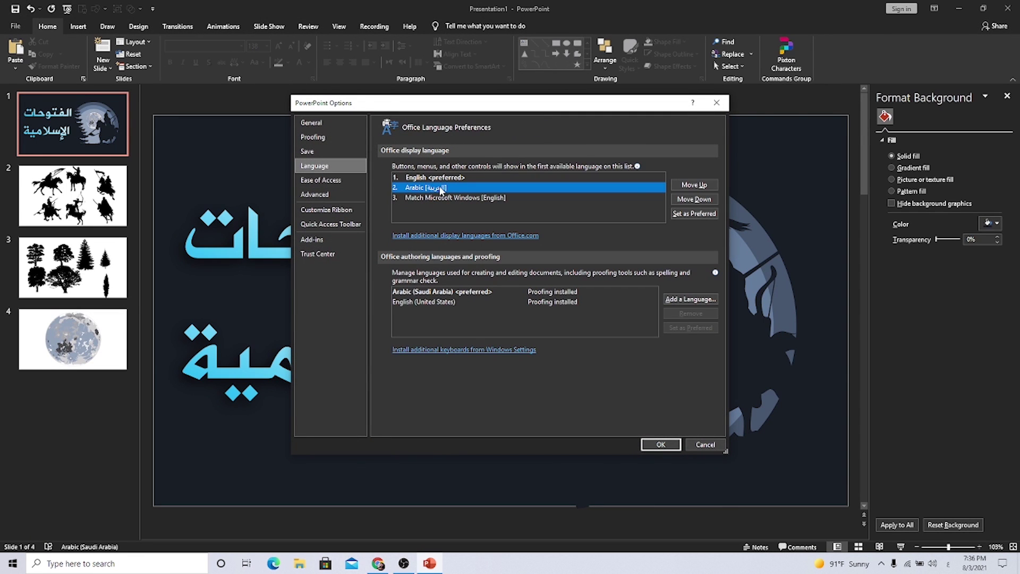
click(691, 187)
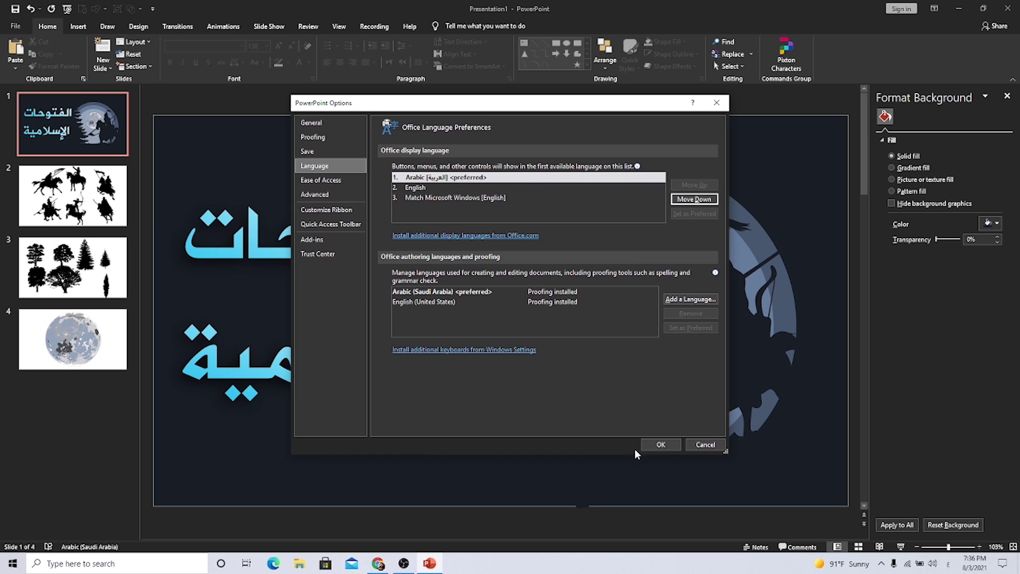
click(660, 445)
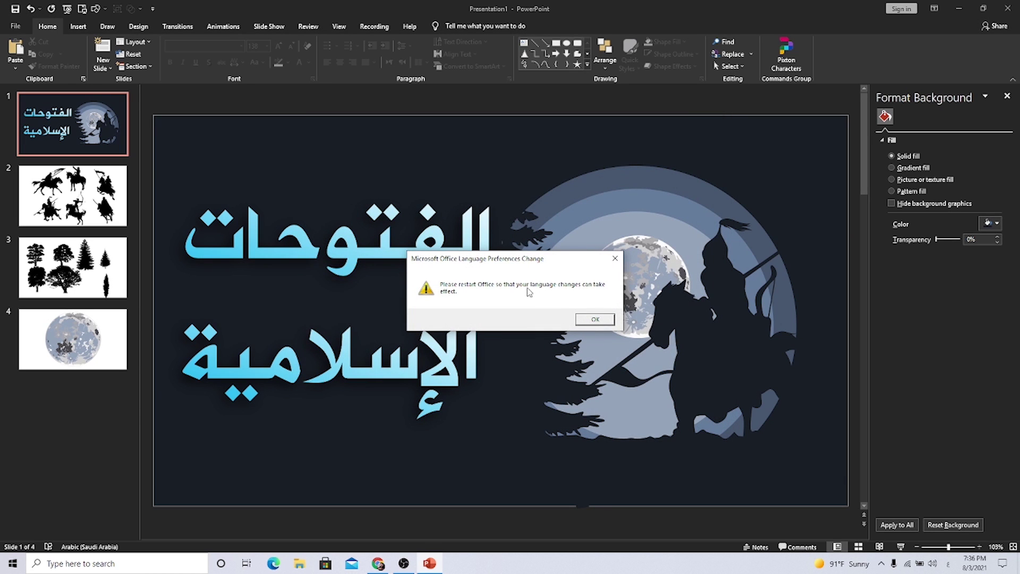
click(595, 319)
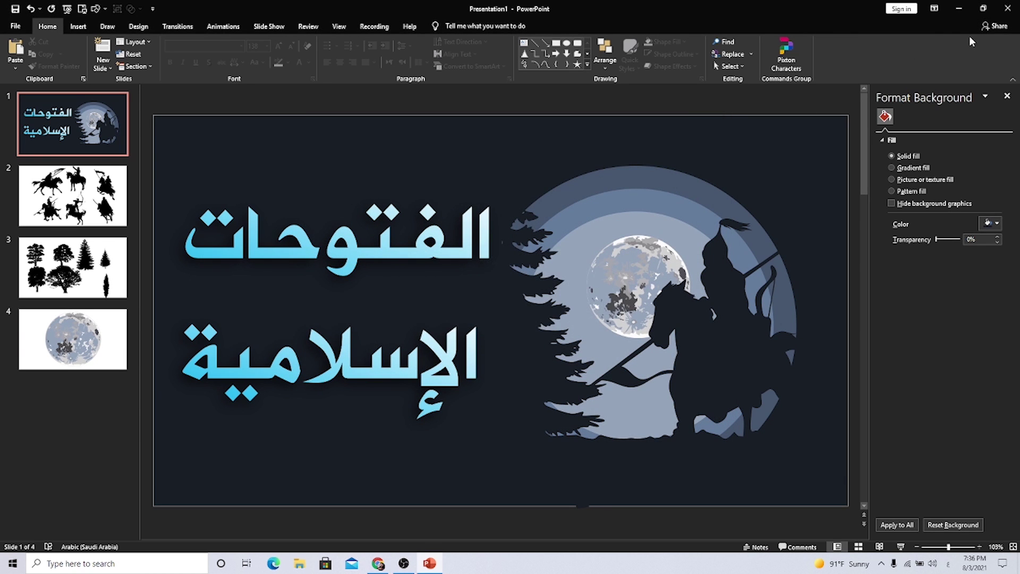
Close PowerPoint without saving the presentation, then relaunch it
click(1008, 9)
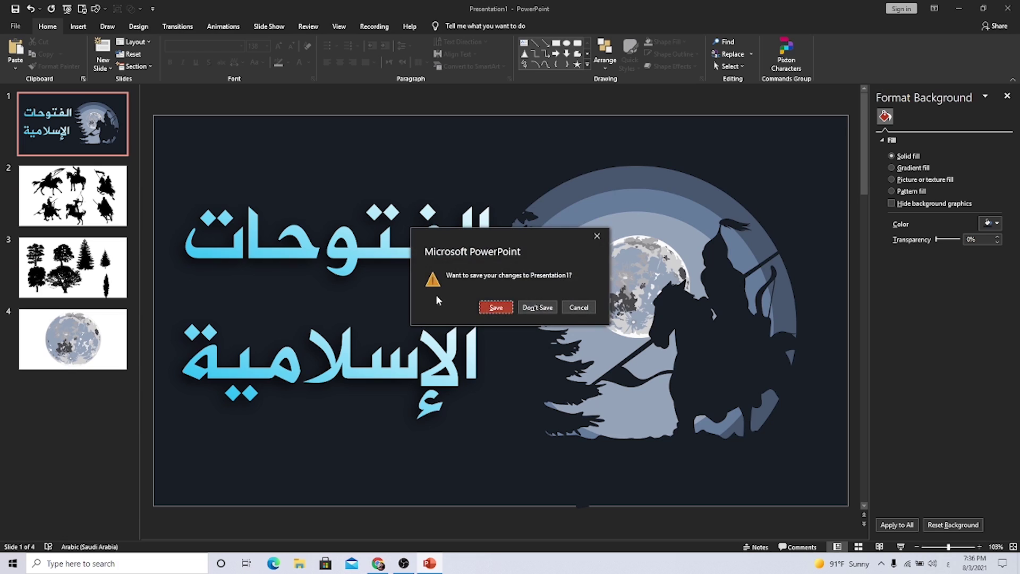
click(550, 307)
double_click(102, 418)
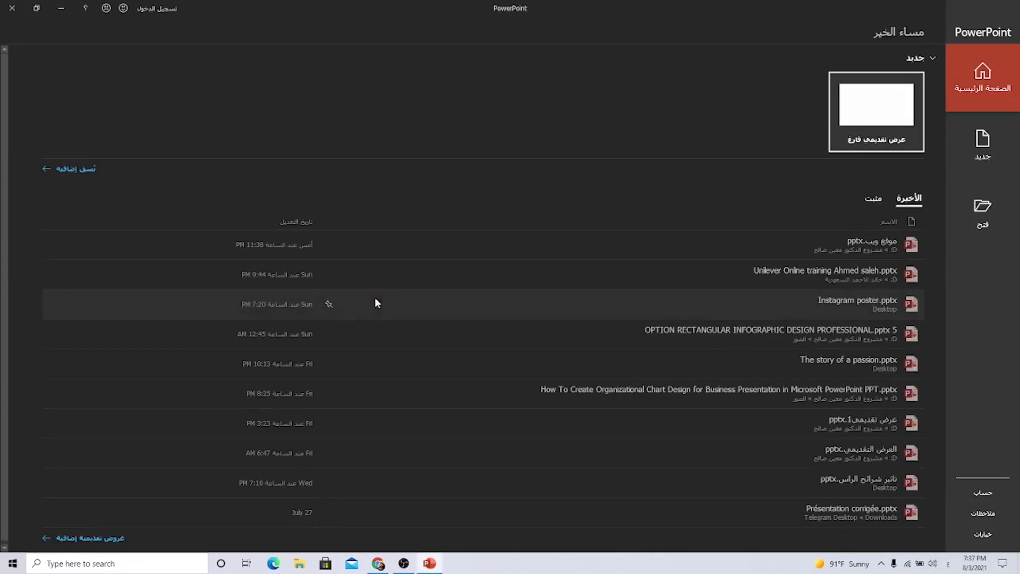
Create a new blank presentation and give its slide the Blank layout
click(891, 130)
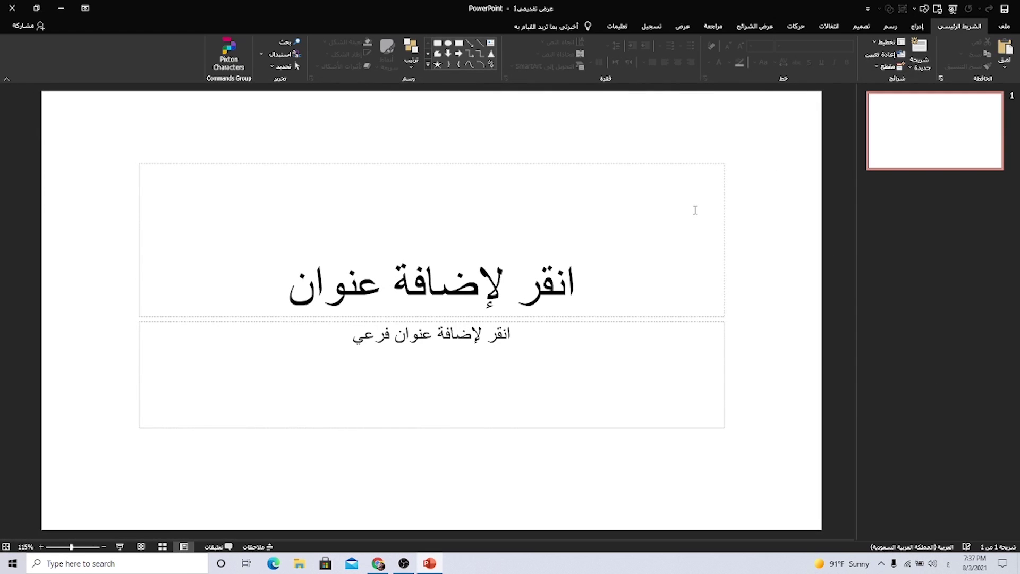
right_click(797, 122)
mouse_move(765, 155)
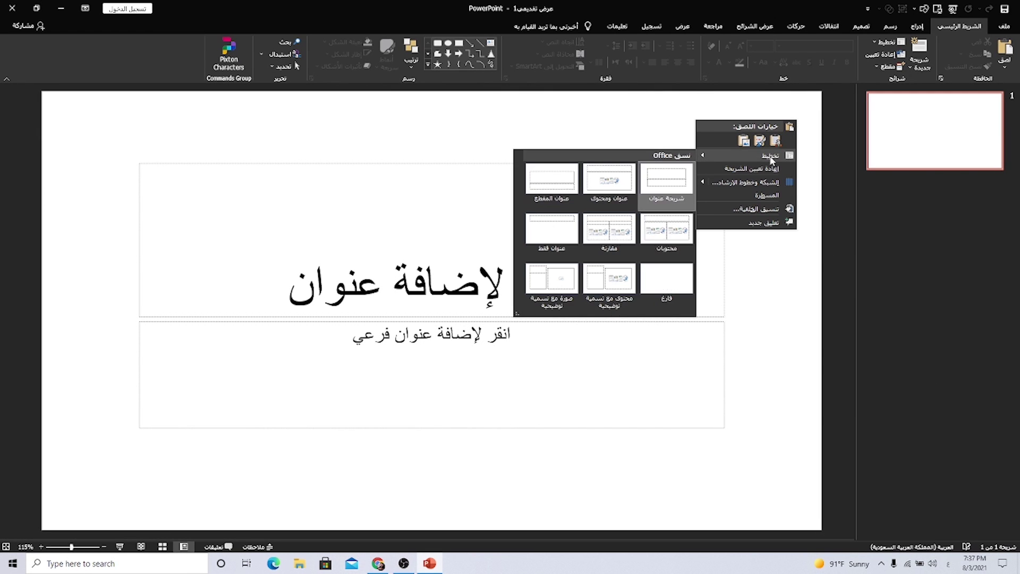
click(660, 267)
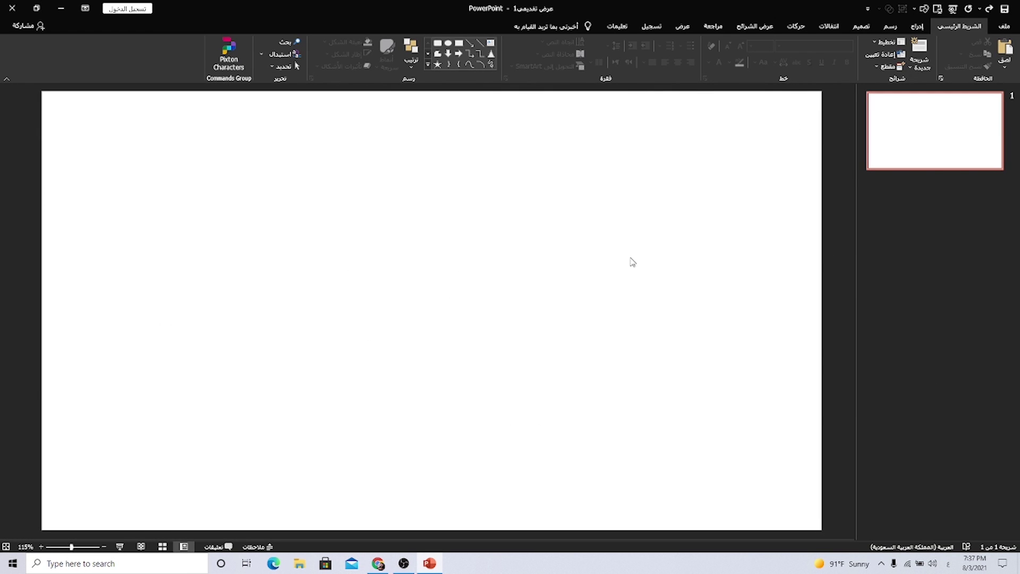
Fill the slide background with solid dark navy, RGB 20, 24, 30
right_click(614, 167)
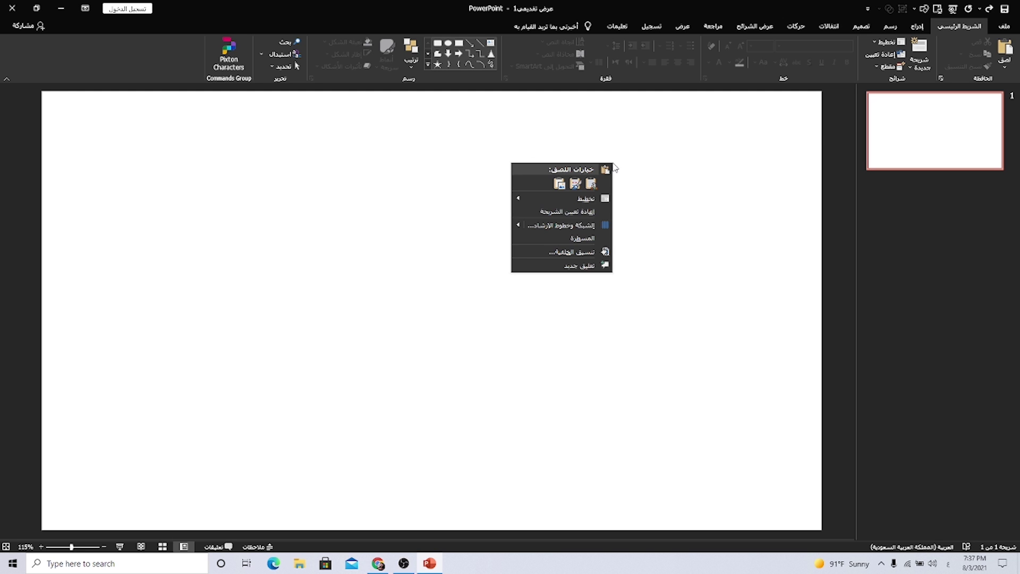
click(554, 257)
click(137, 166)
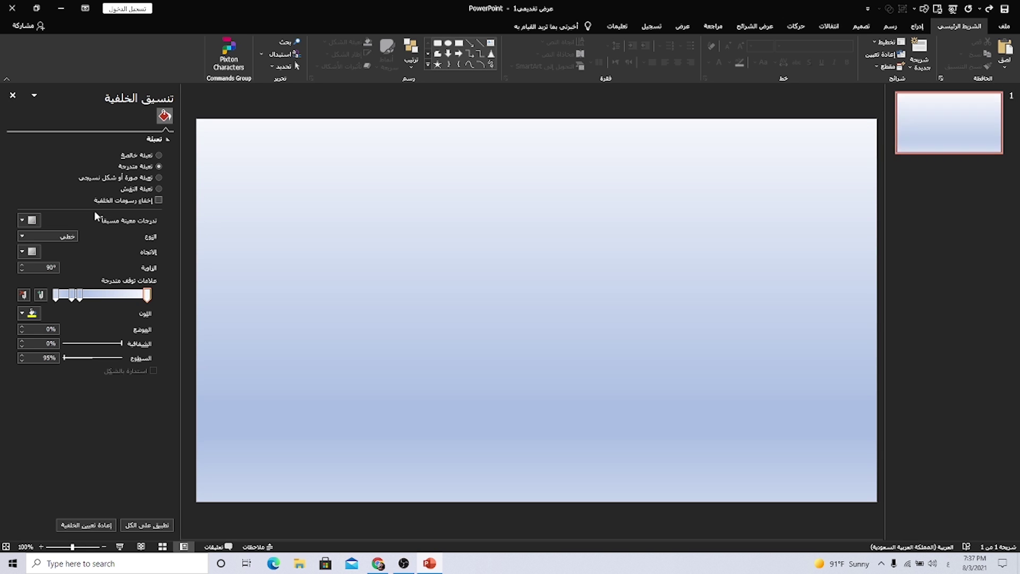
click(137, 155)
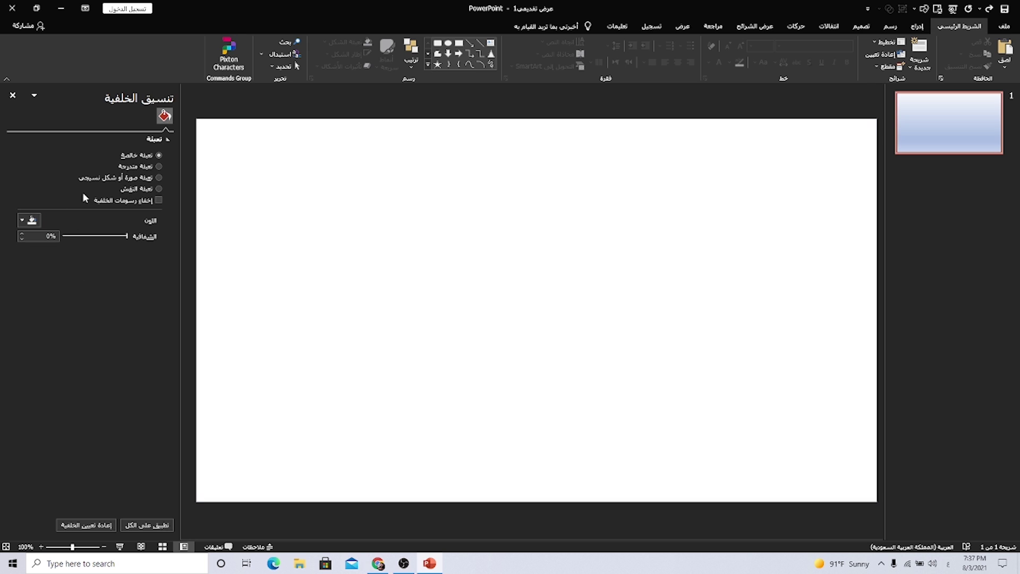
click(30, 220)
click(59, 293)
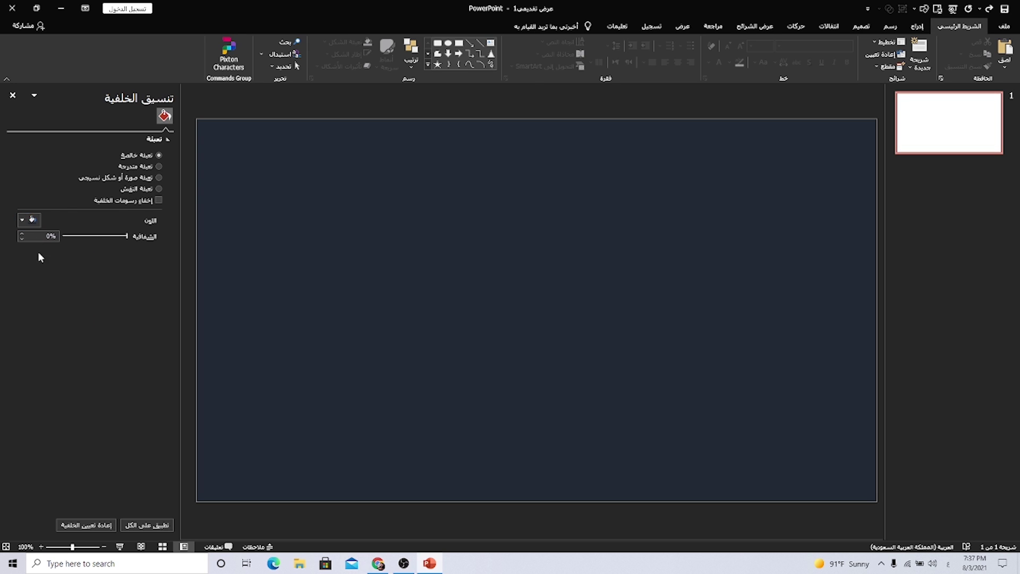
click(29, 220)
click(55, 324)
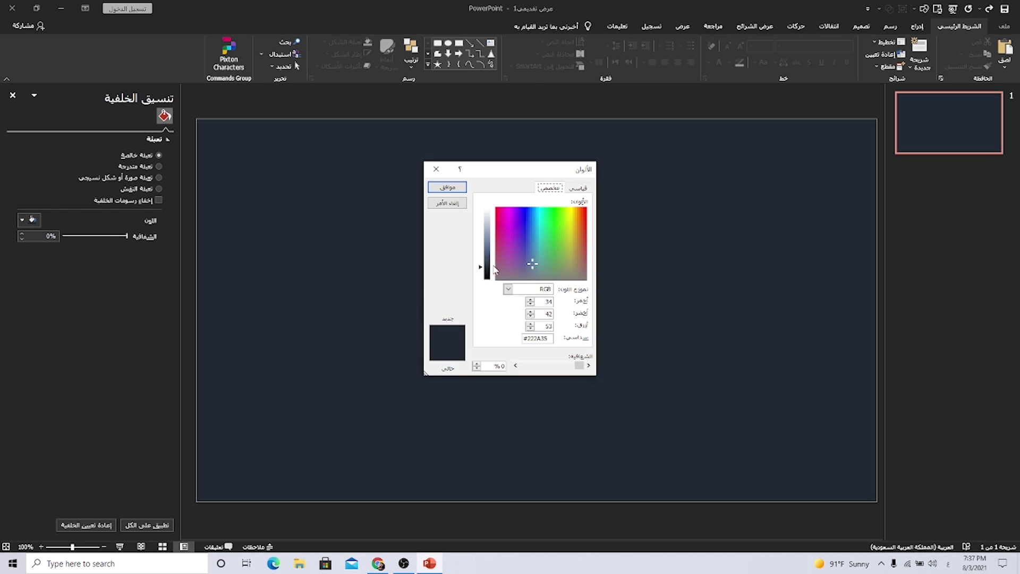
drag(480, 269, 480, 272)
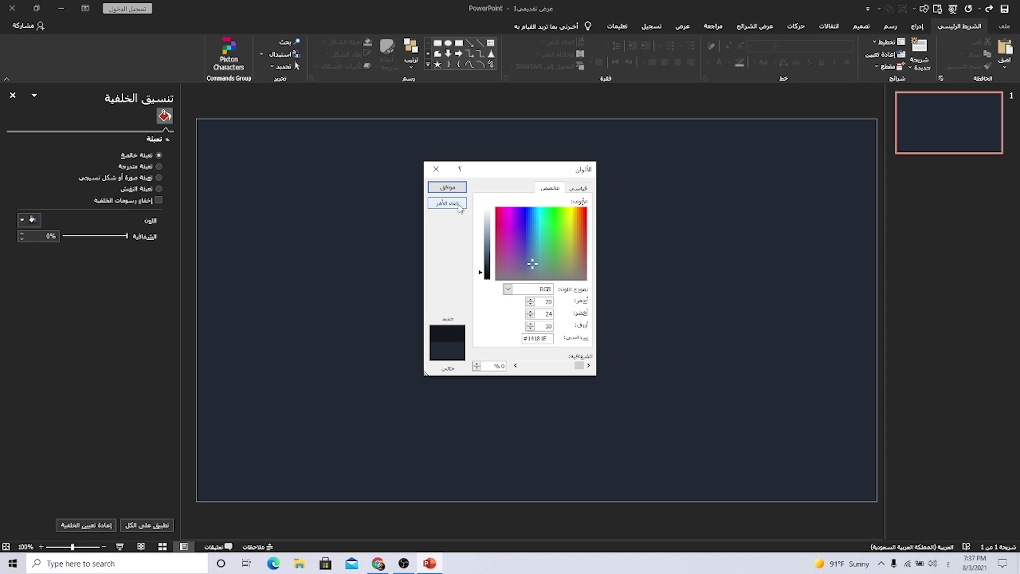
click(448, 187)
Draw an oval circle, enlarge it to 5.21 inches and centre it on the slide
click(916, 26)
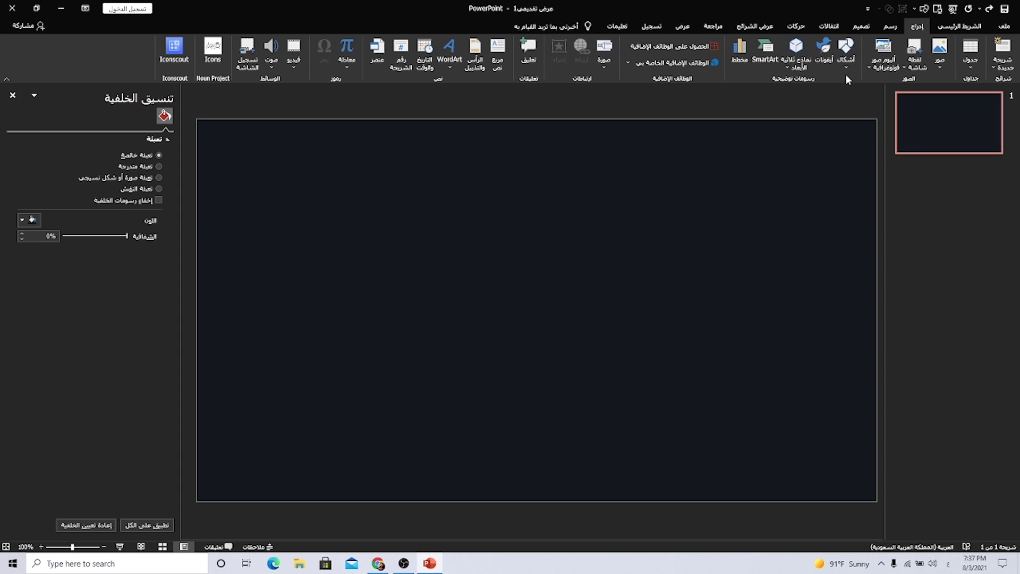
click(846, 53)
click(810, 91)
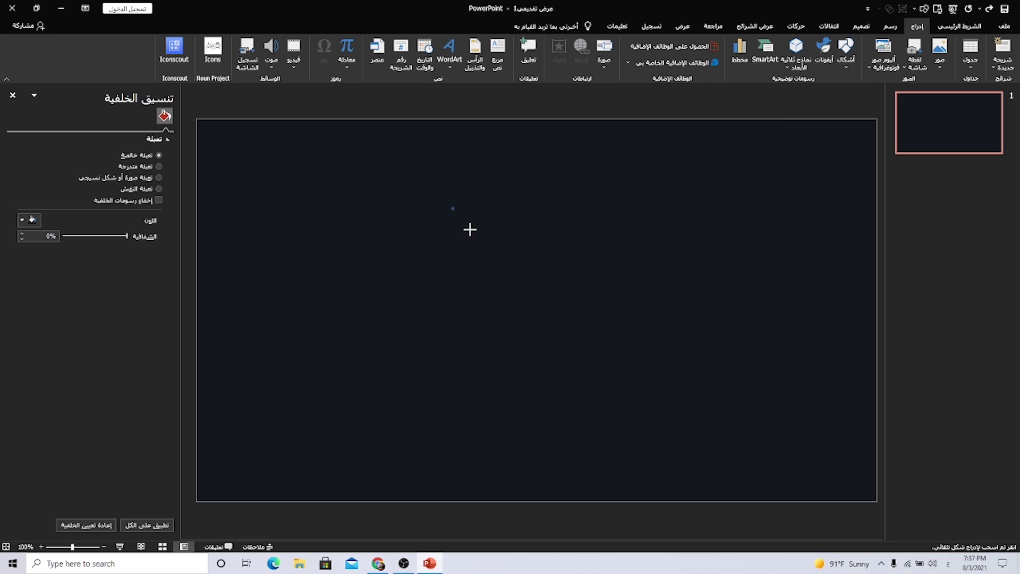
drag(470, 230, 662, 397)
drag(557, 310, 521, 298)
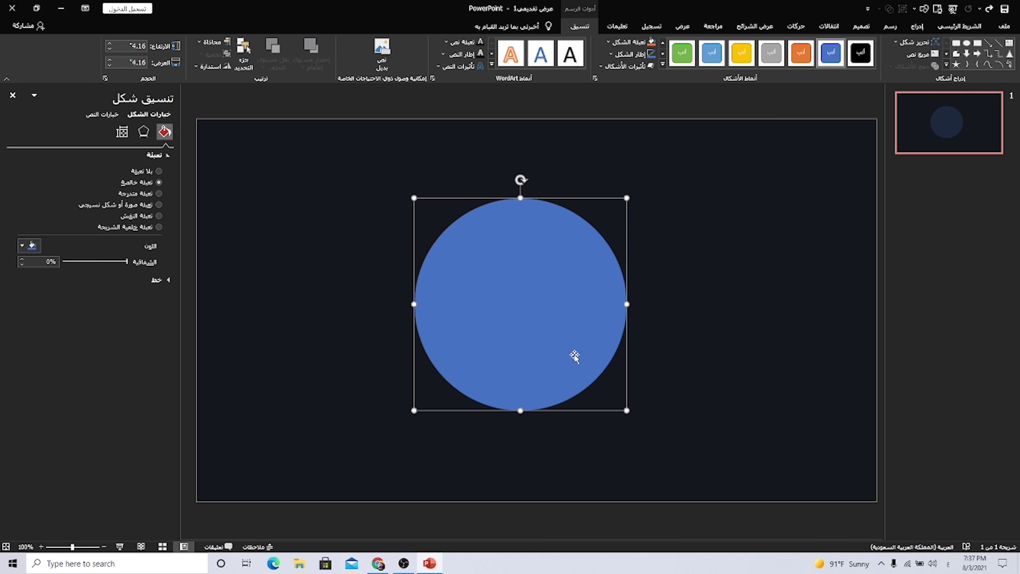
drag(627, 410, 681, 464)
drag(574, 338, 560, 313)
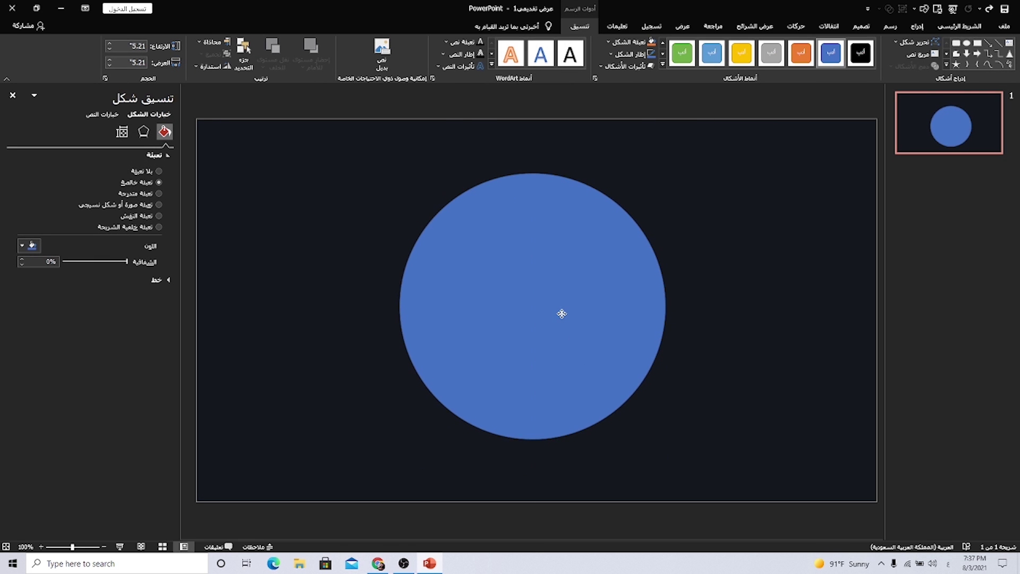
Fill the circle with slate grey-blue, RGB 67, 81, 101
click(627, 42)
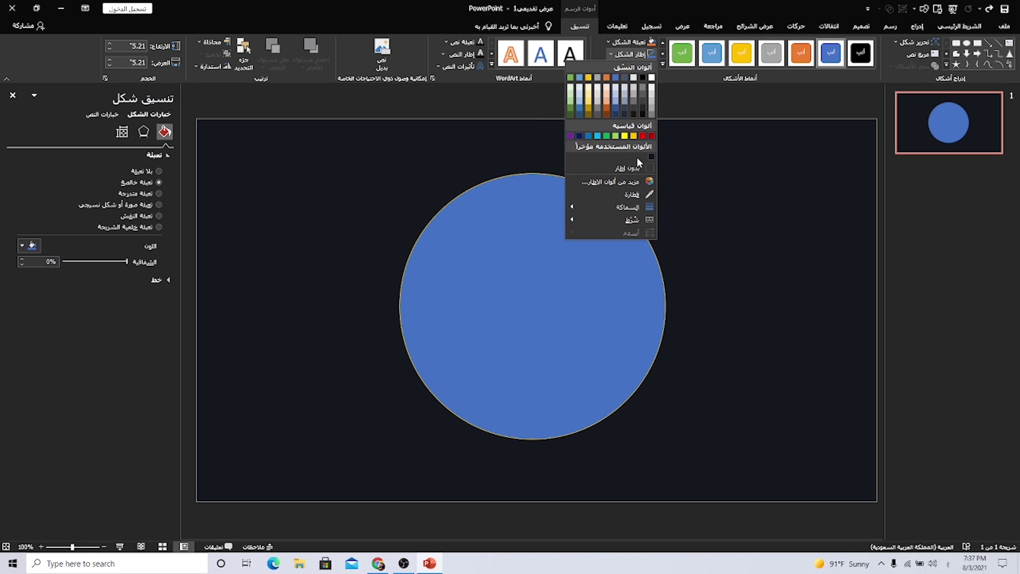
click(625, 47)
click(626, 47)
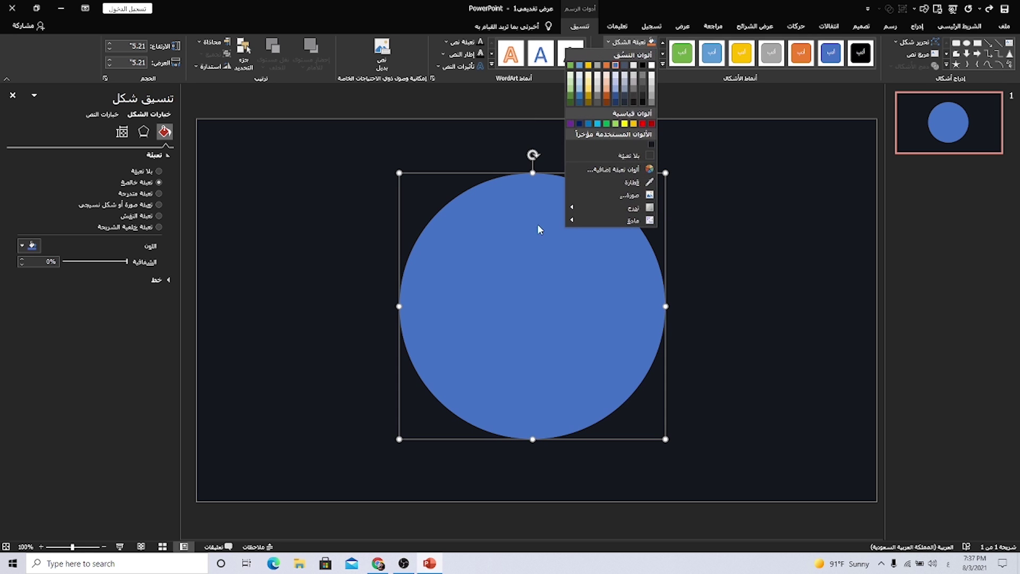
click(466, 266)
click(29, 246)
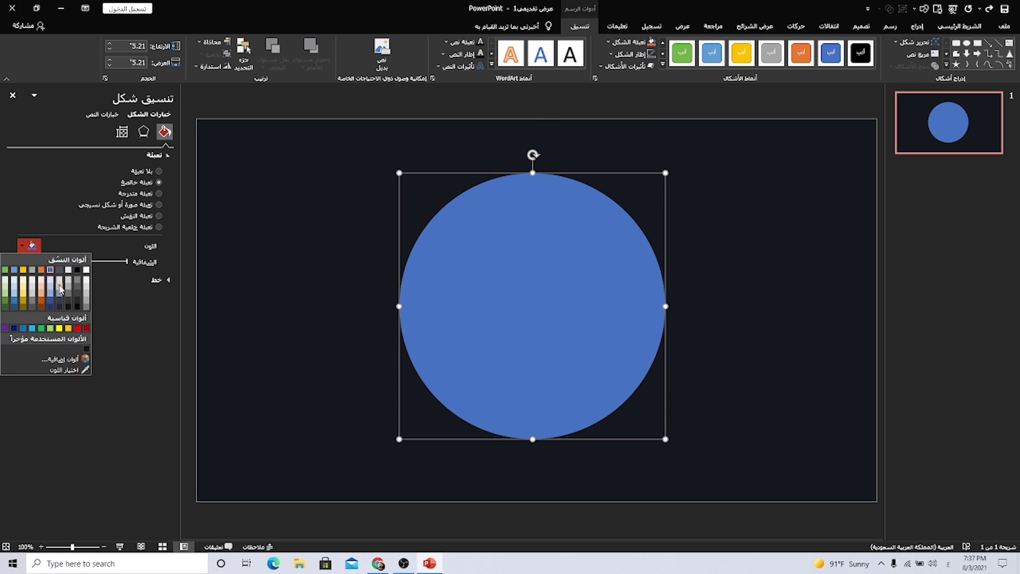
click(86, 349)
click(29, 245)
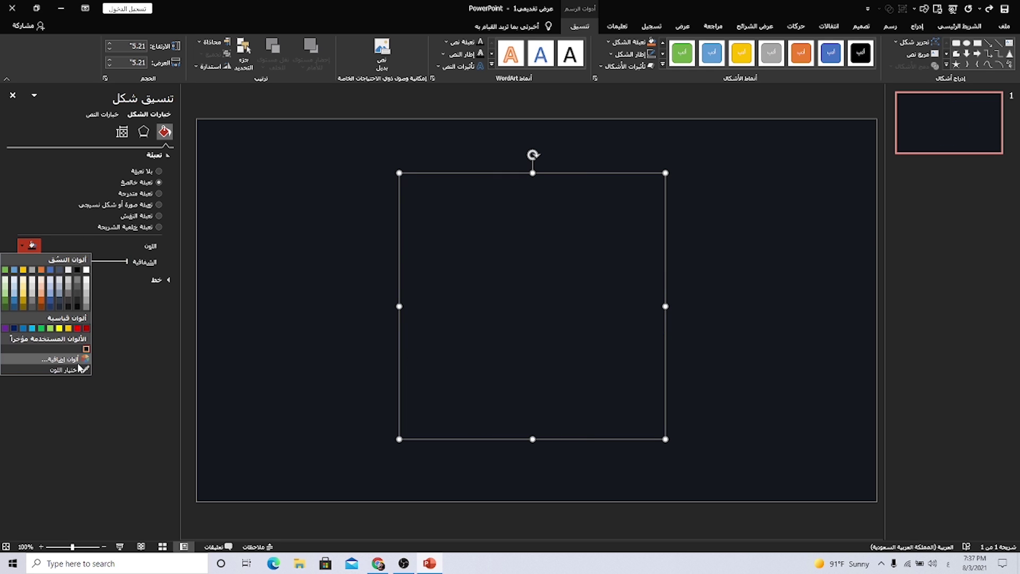
click(46, 361)
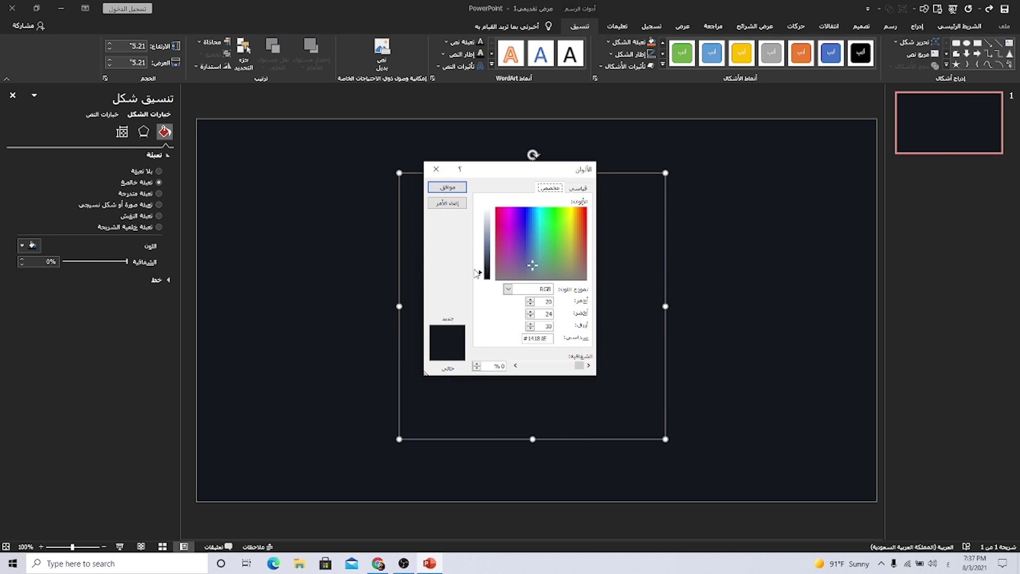
drag(481, 276, 483, 257)
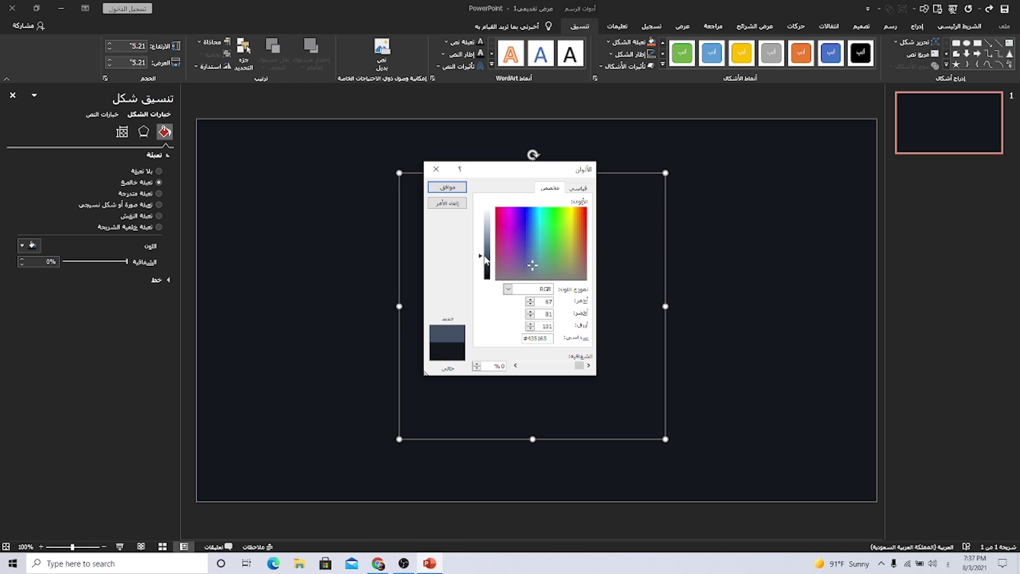
click(448, 187)
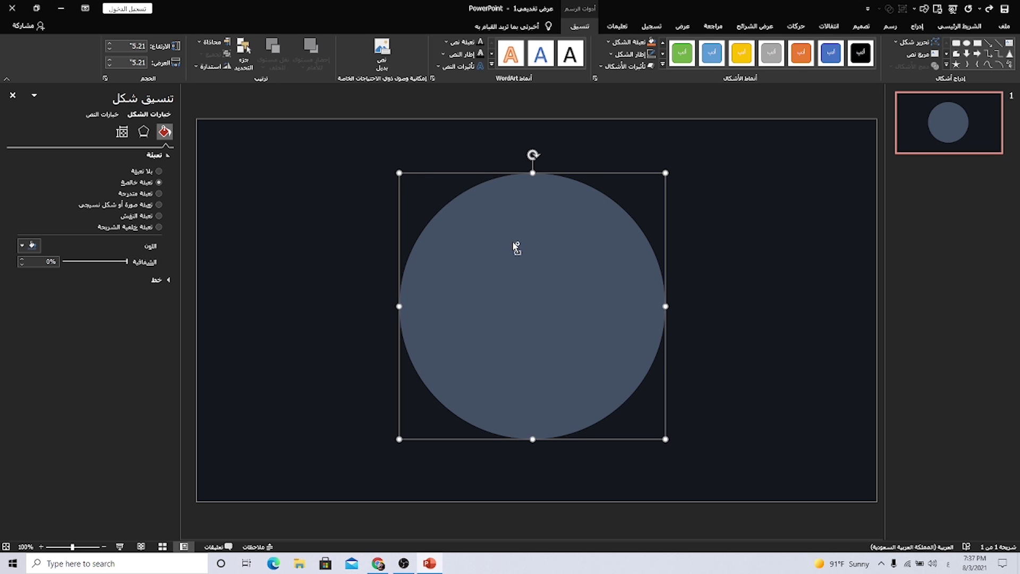
Duplicate the circle and give the copy a lighter blue-grey fill
drag(533, 266, 598, 270)
click(39, 246)
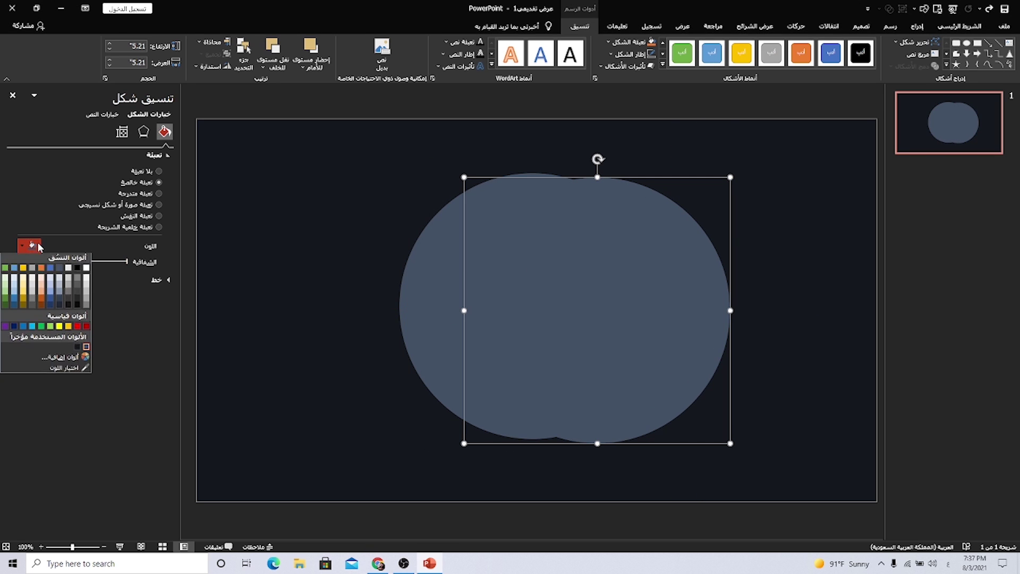
click(63, 357)
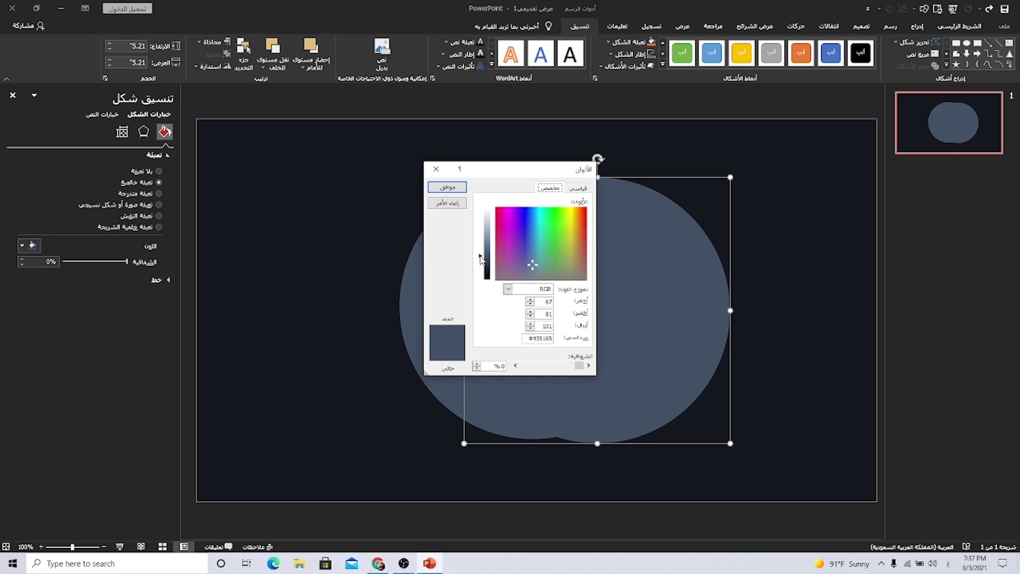
drag(480, 259, 484, 246)
click(448, 187)
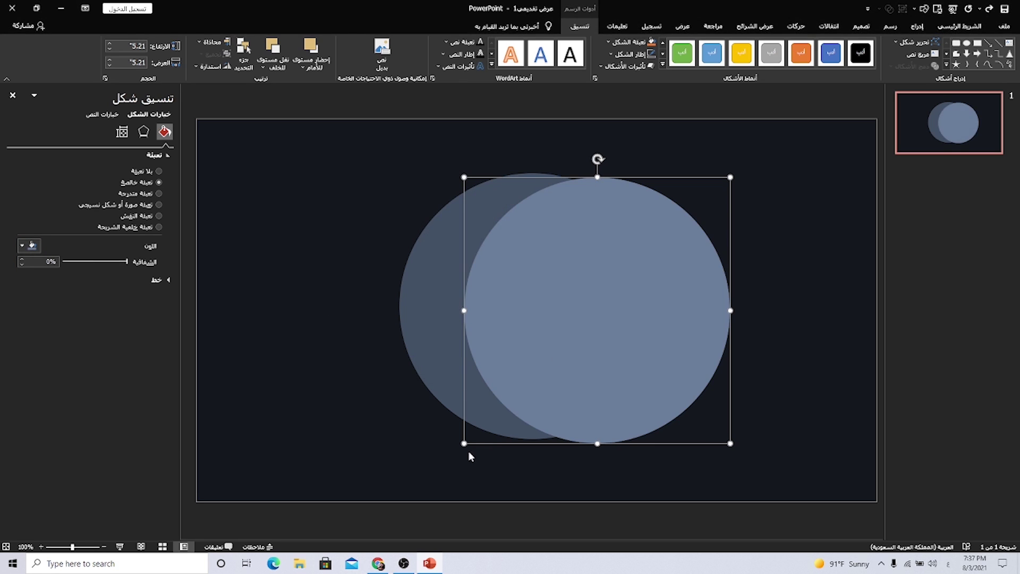
Shrink the front circle to about 4.04 inches and give it an even lighter fill
mouse_move(461, 444)
mouse_down()
mouse_move(505, 402)
mouse_move(476, 425)
mouse_up()
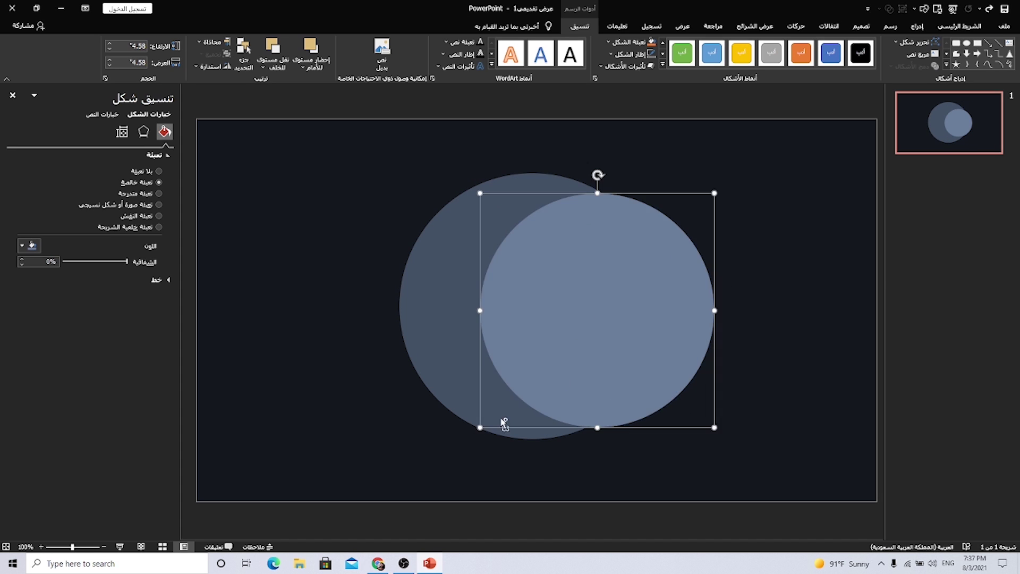
mouse_move(575, 352)
mouse_down()
mouse_move(511, 355)
mouse_move(547, 353)
mouse_up()
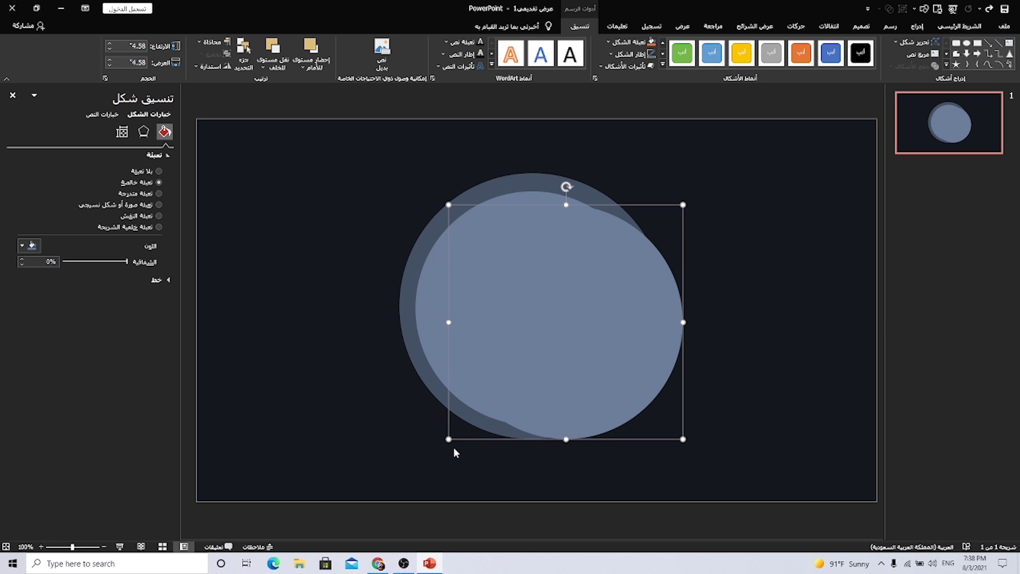
drag(449, 440, 462, 425)
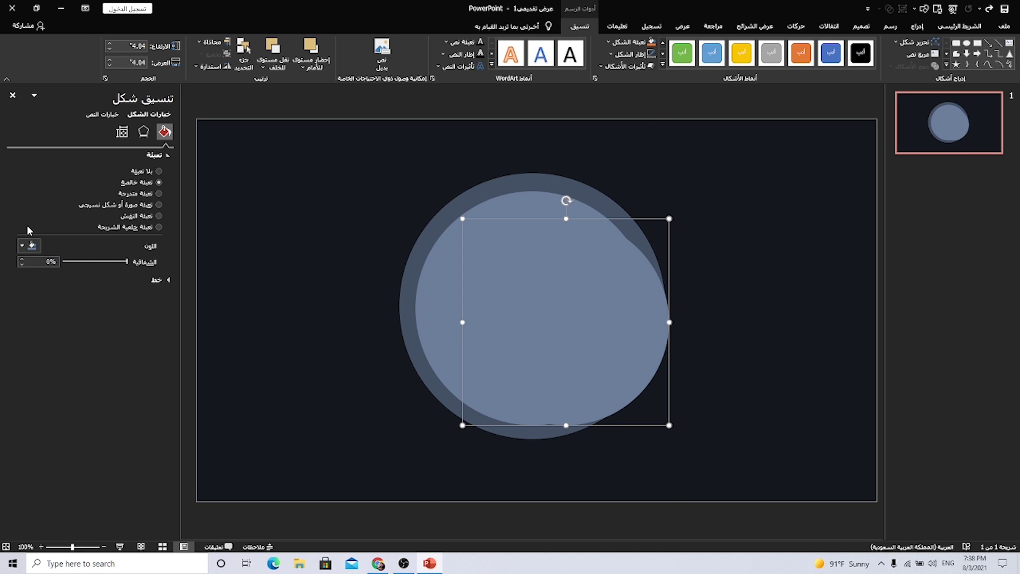
click(19, 247)
click(80, 361)
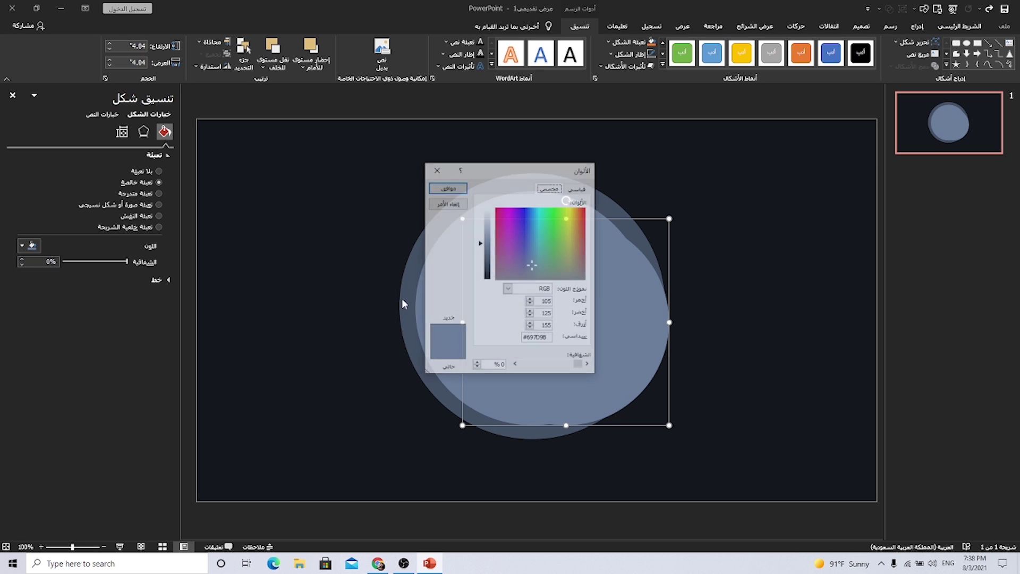
drag(479, 245, 481, 239)
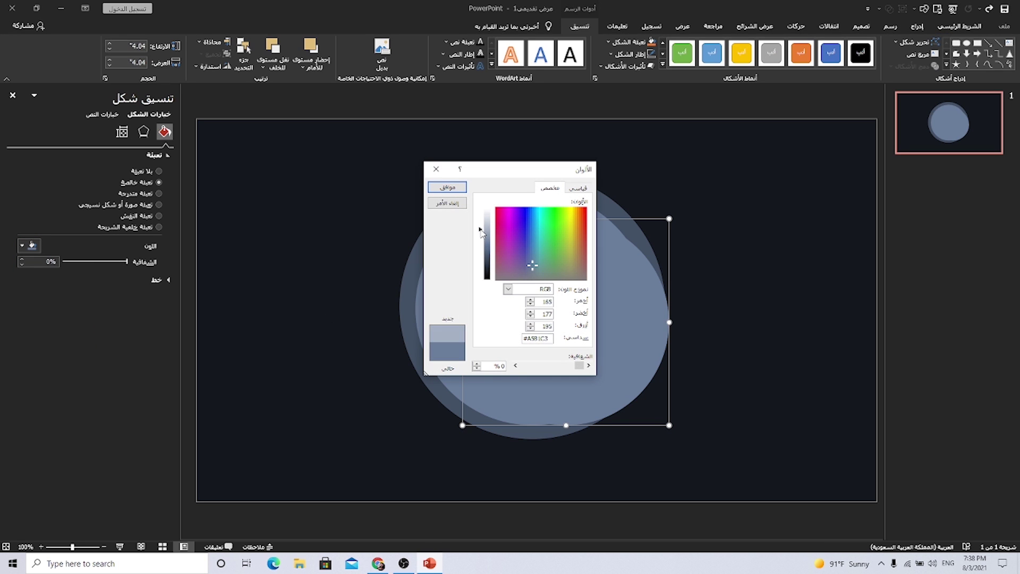
click(456, 188)
Align the three circles center and middle, then group them with Ctrl+G
drag(306, 147, 741, 447)
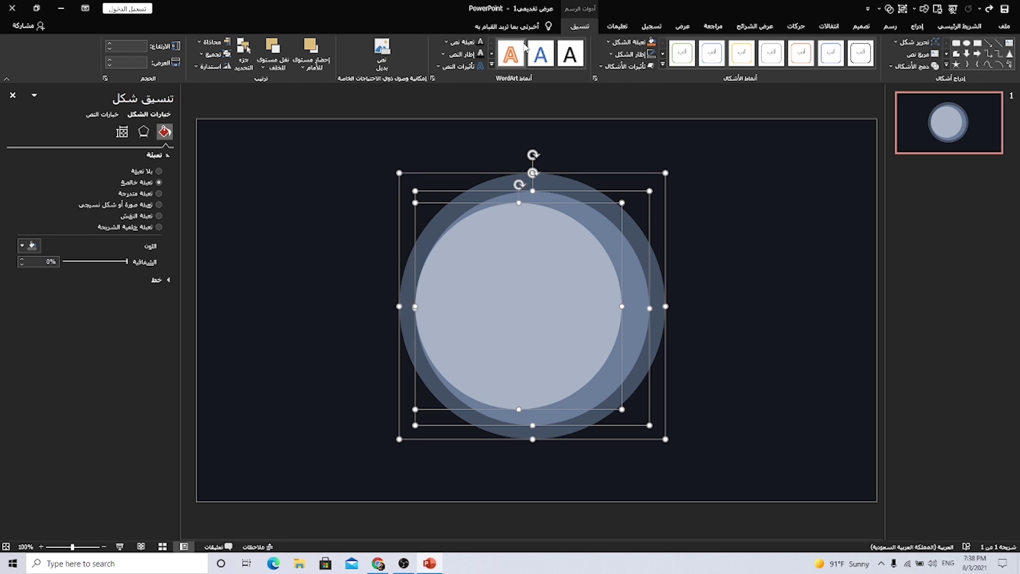
click(212, 42)
click(194, 69)
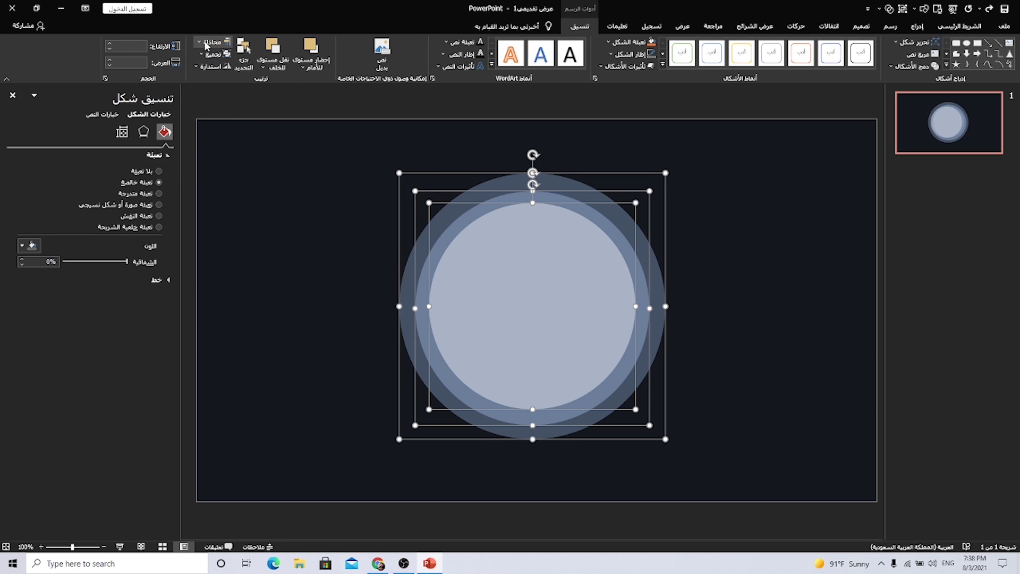
click(211, 42)
click(187, 108)
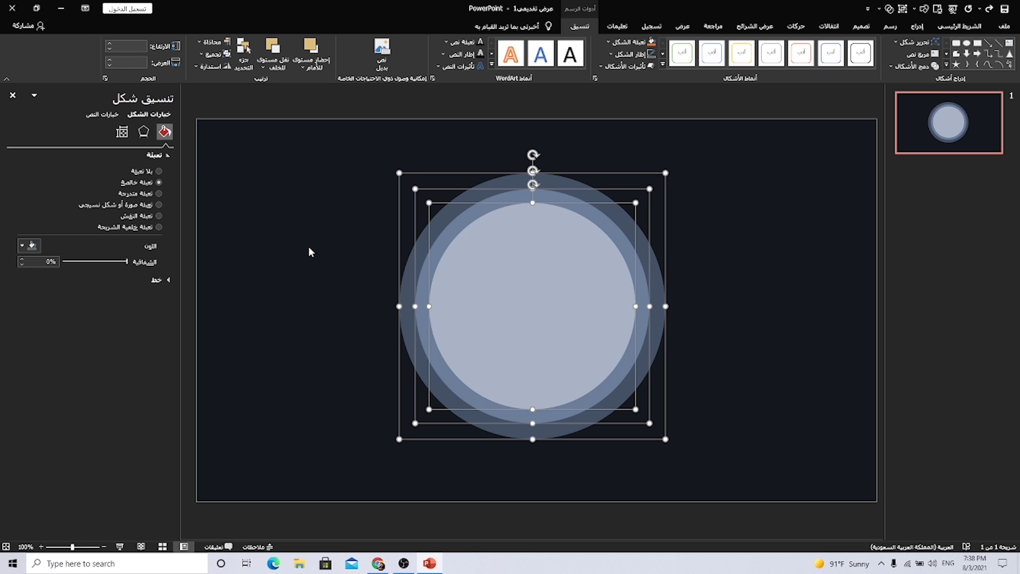
key(ctrl+g)
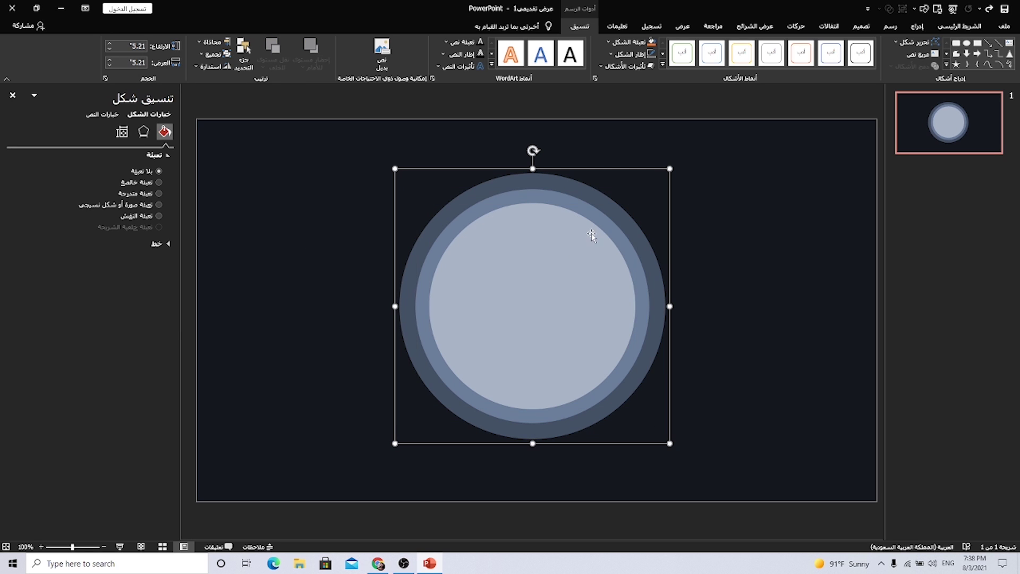
drag(591, 235, 599, 230)
key(ctrl+z)
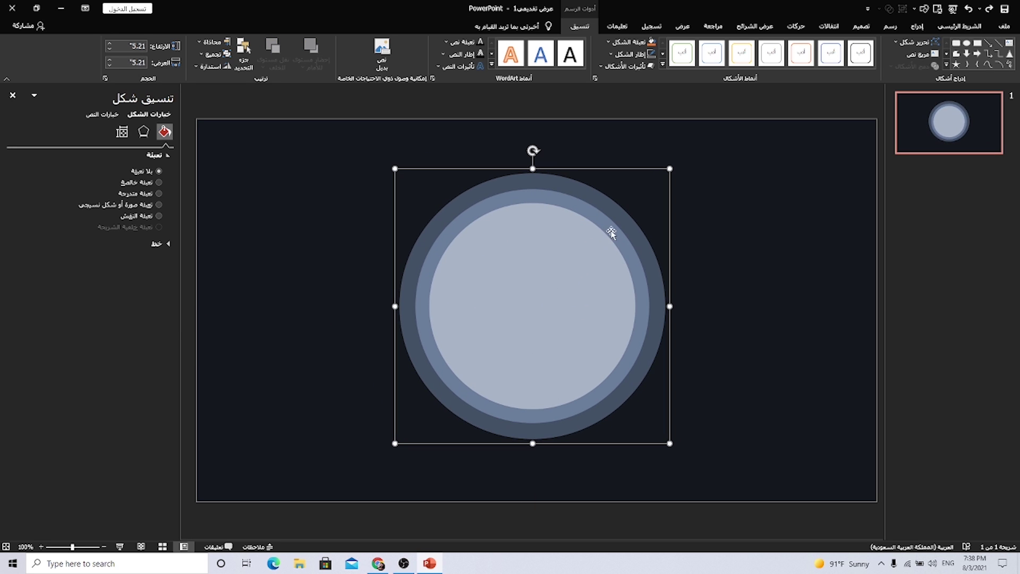
click(917, 26)
Insert 'Cavalry Vector Icons' from the Desktop cavalry vector folder via Pictures > This Device
click(940, 68)
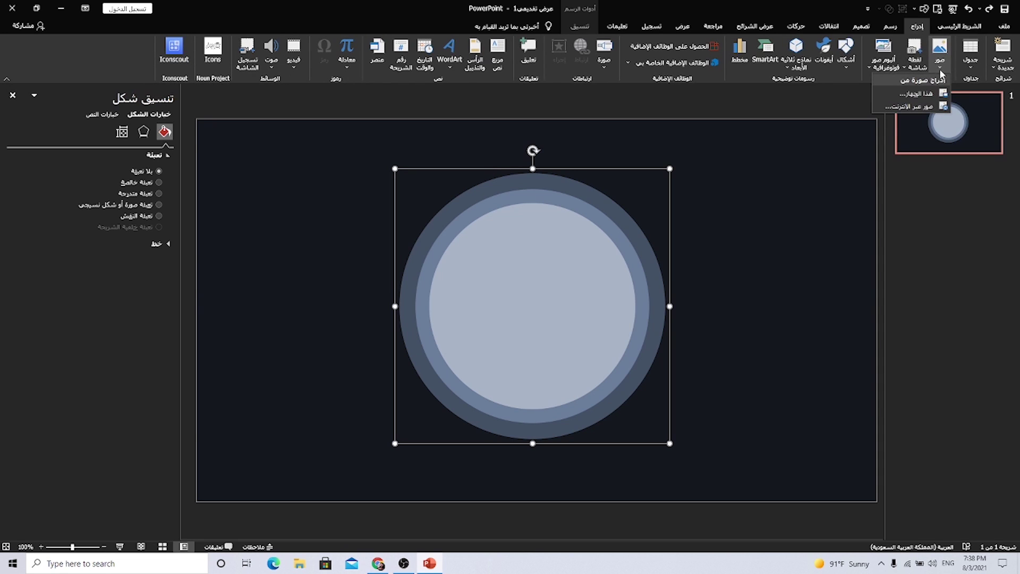
click(925, 94)
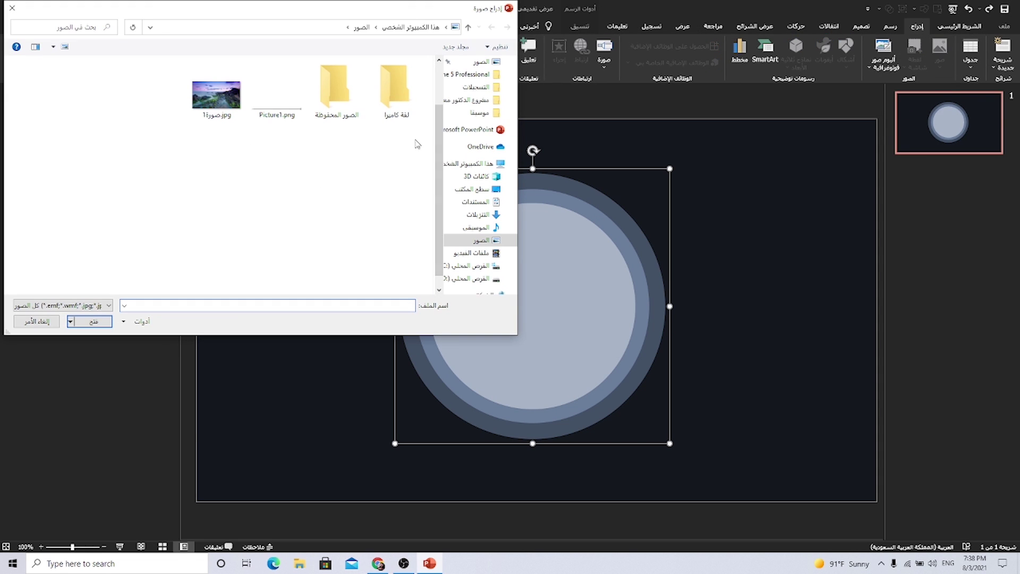
click(474, 189)
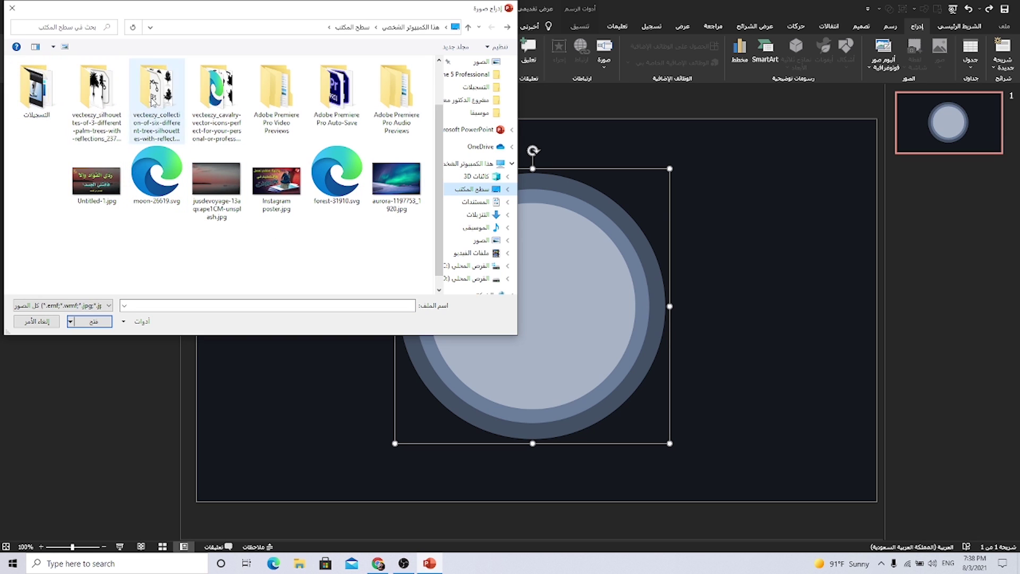
double_click(214, 92)
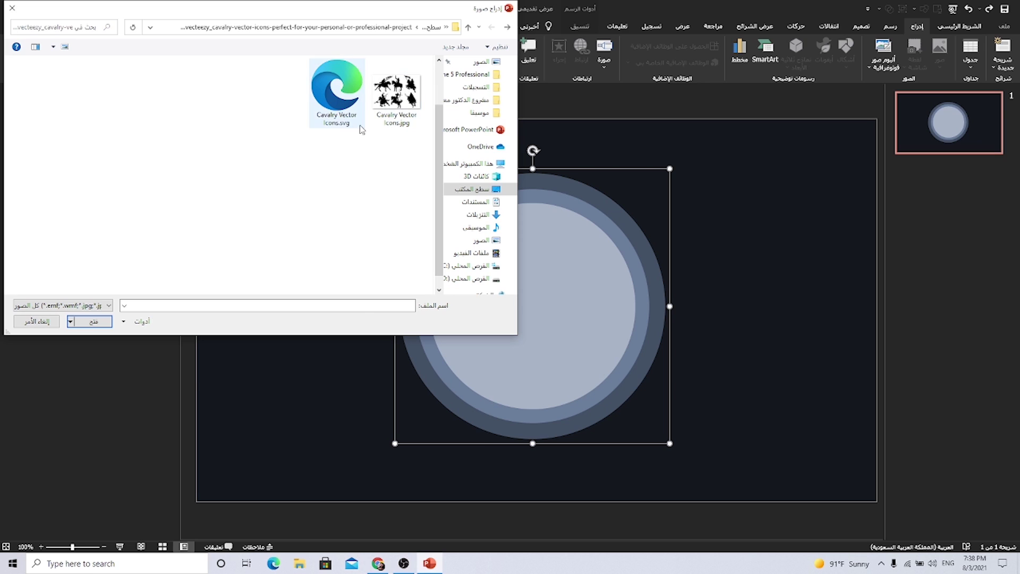
click(354, 102)
double_click(342, 94)
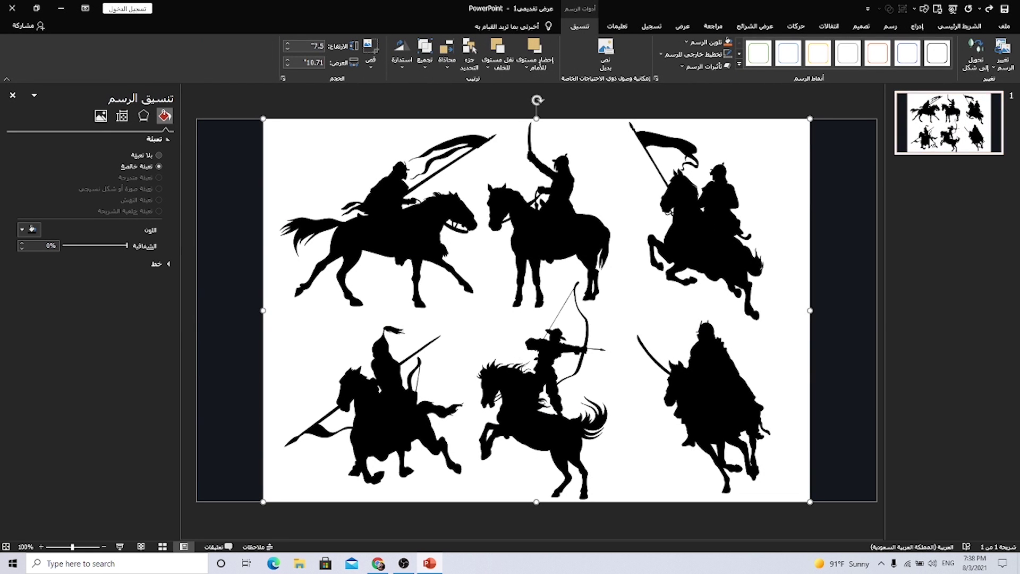
Add a second slide and cut-paste the cavalry picture from slide 1 onto it
right_click(932, 142)
click(920, 207)
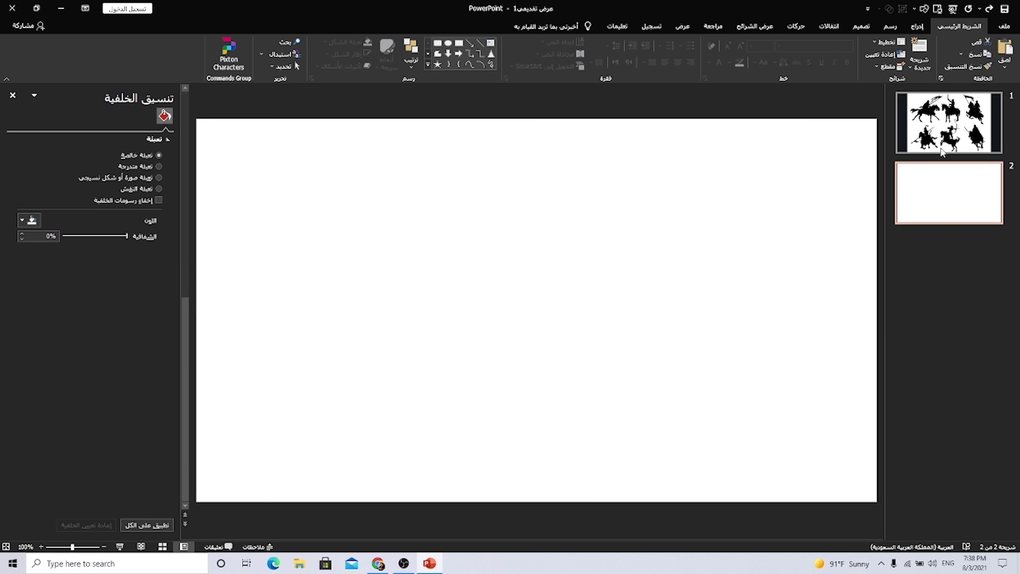
click(949, 122)
click(567, 239)
key(ctrl+x)
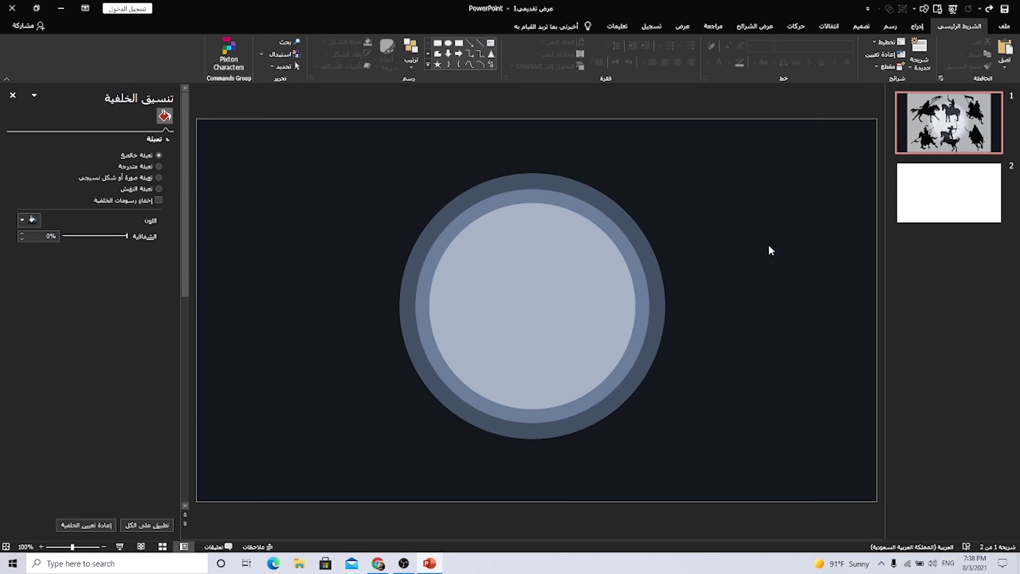
click(922, 215)
key(ctrl+v)
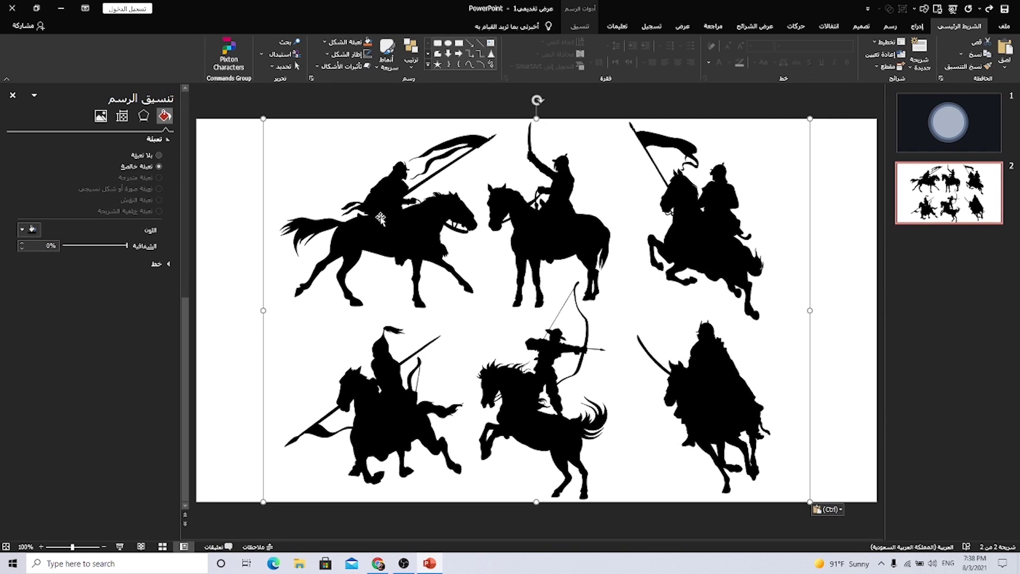
Convert the cavalry picture to drawing shapes and ungroup it twice into separate horsemen
right_click(381, 215)
mouse_move(343, 304)
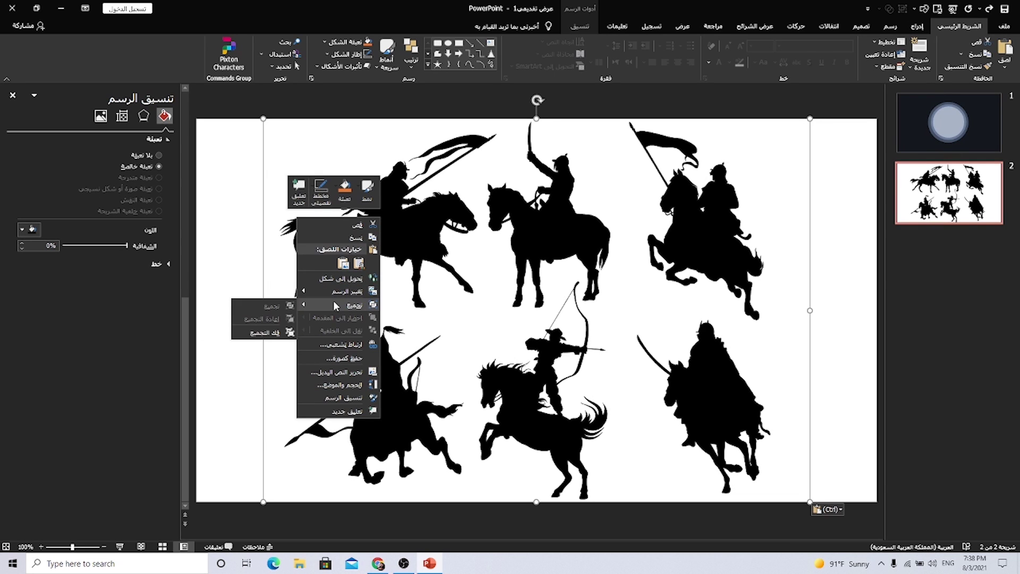
click(263, 333)
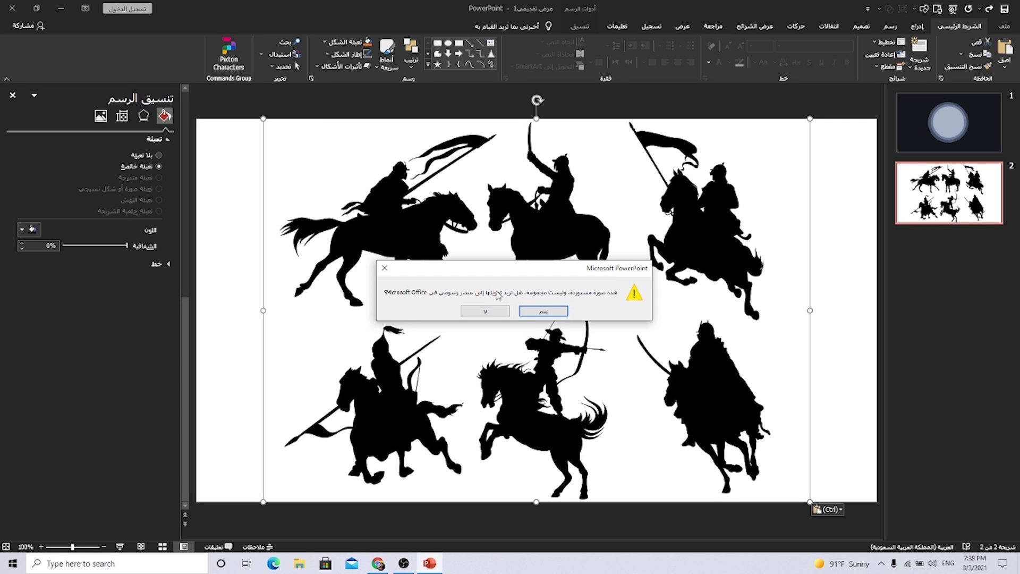
click(544, 312)
right_click(407, 201)
mouse_move(381, 263)
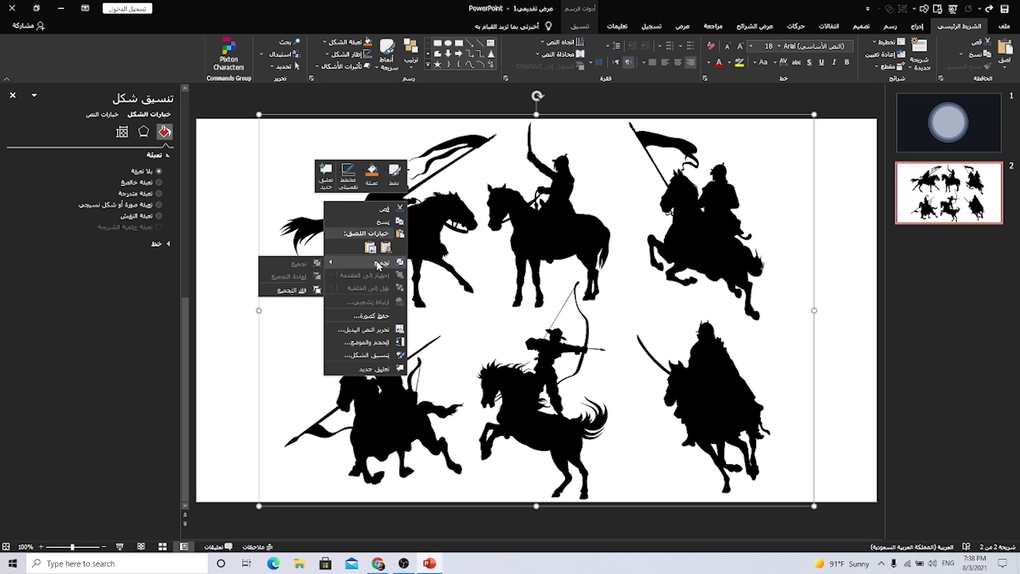
click(292, 282)
right_click(399, 227)
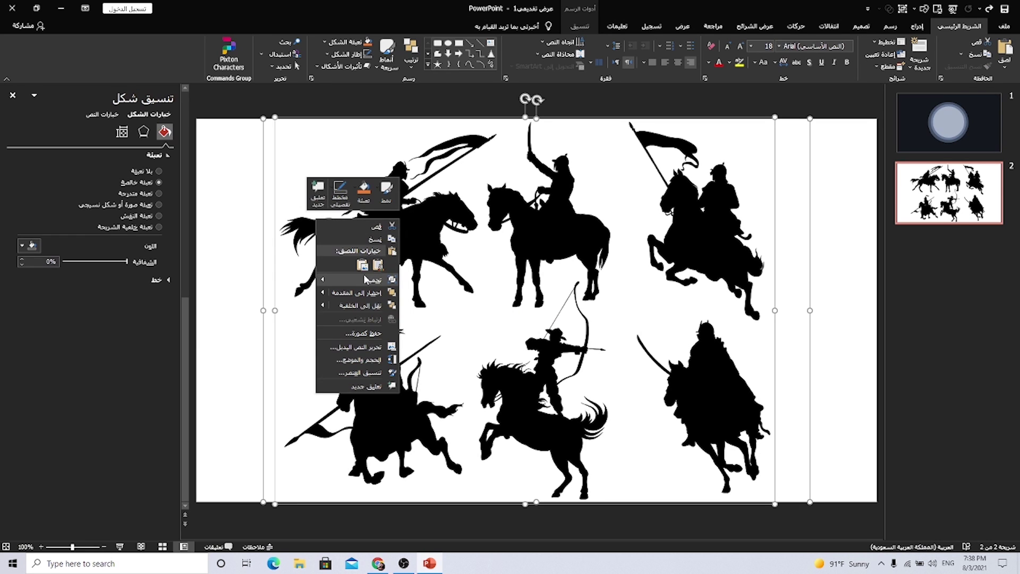
click(285, 308)
click(372, 316)
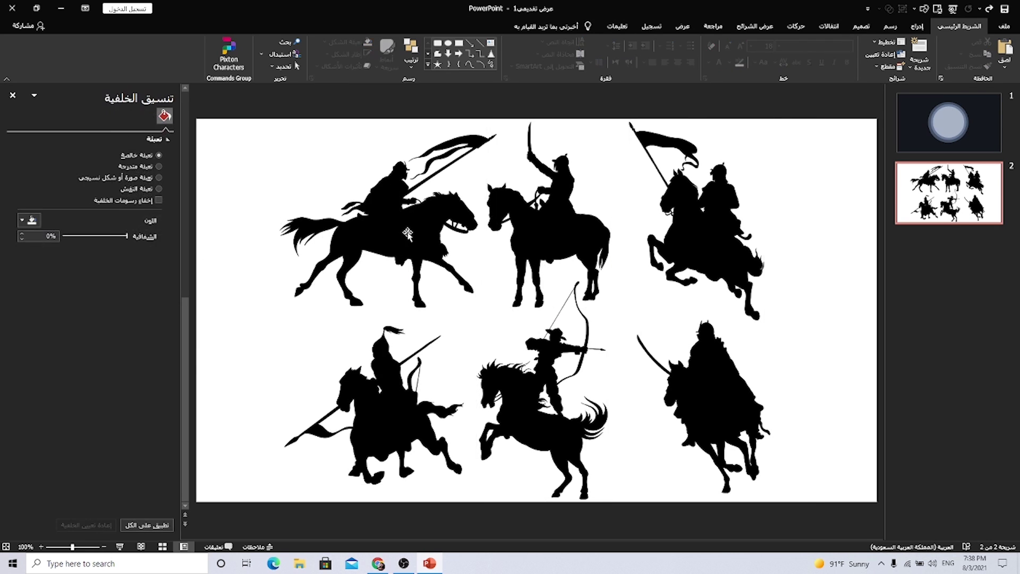
click(416, 282)
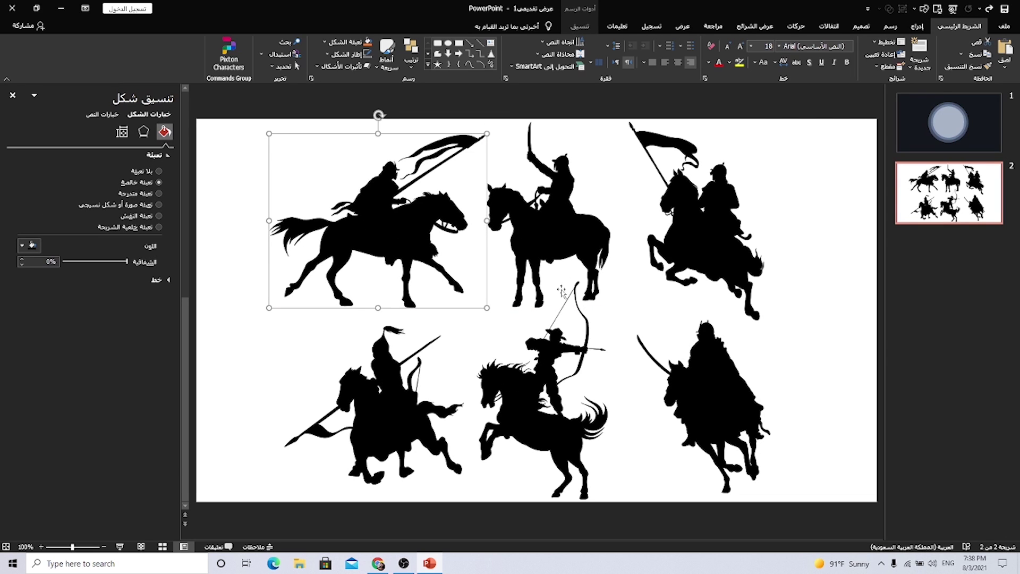
Paste the top-left horseman onto slide 1 inside the moon and fill it dark navy
click(718, 234)
click(403, 237)
click(948, 123)
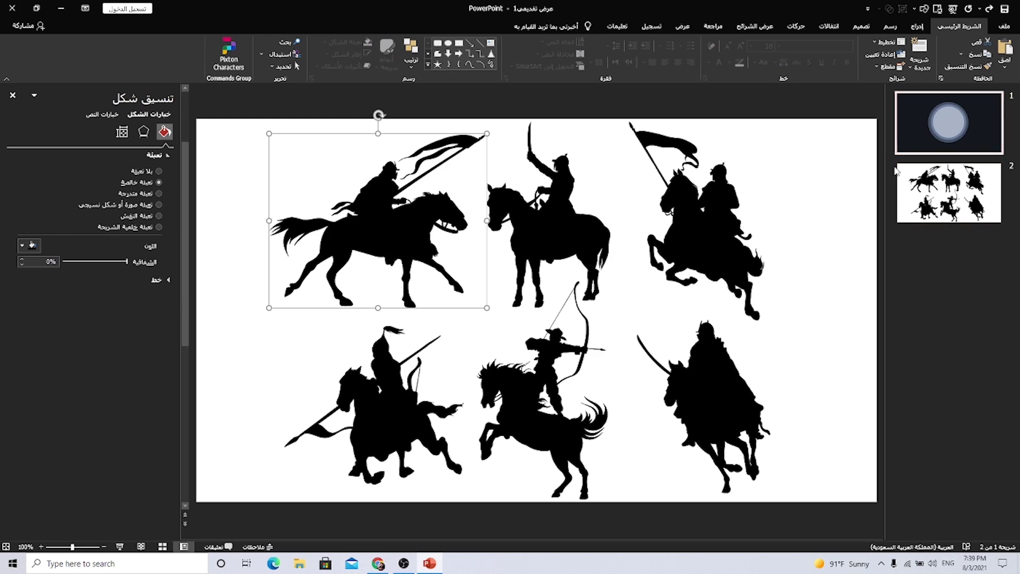
key(ctrl+v)
drag(485, 136, 587, 224)
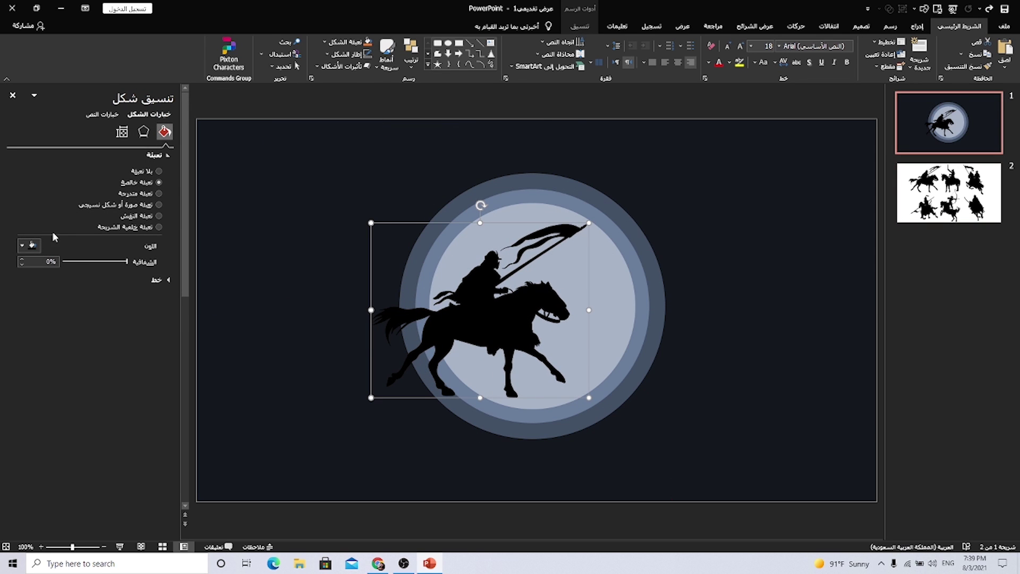
click(29, 245)
click(64, 366)
click(252, 296)
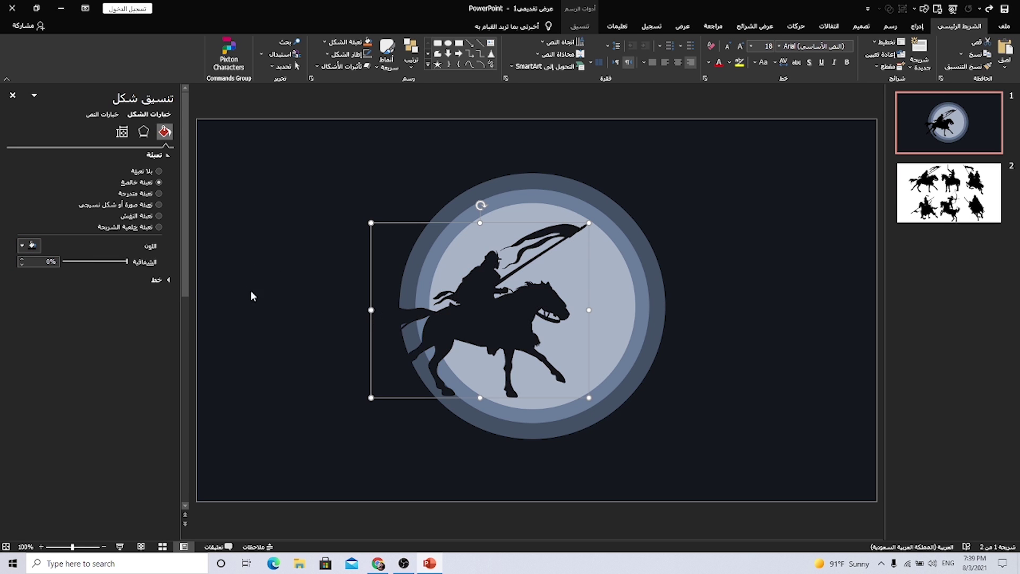
Enlarge the horseman and shift it lower and to the right inside the moon
drag(501, 311, 507, 354)
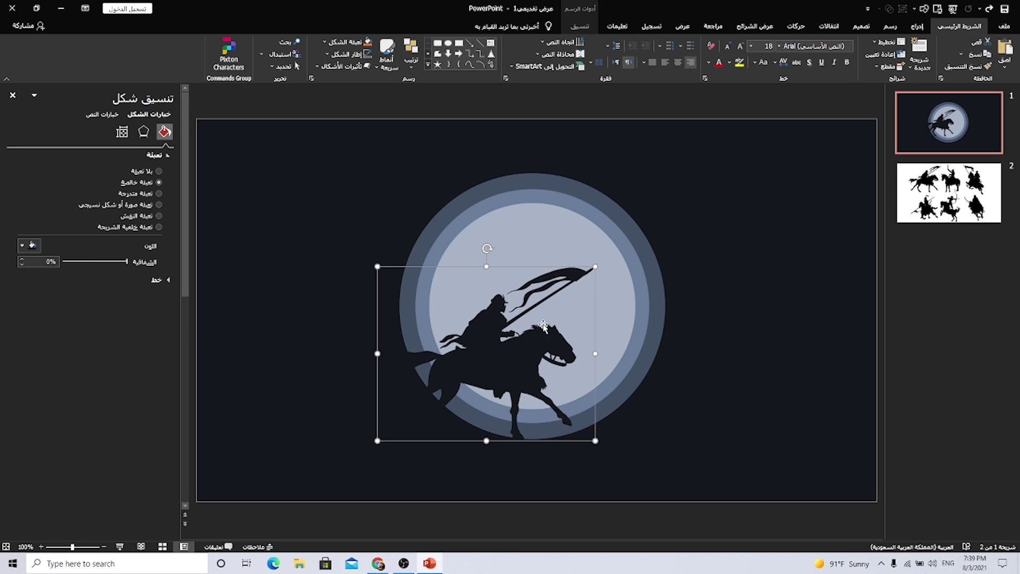
drag(594, 267, 643, 234)
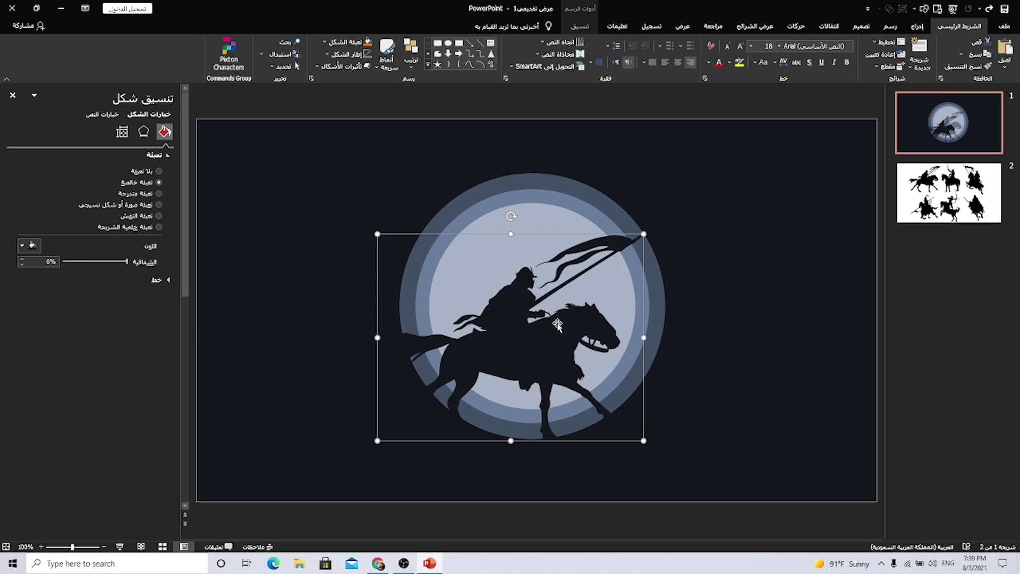
key(ctrl+z)
drag(594, 268, 651, 224)
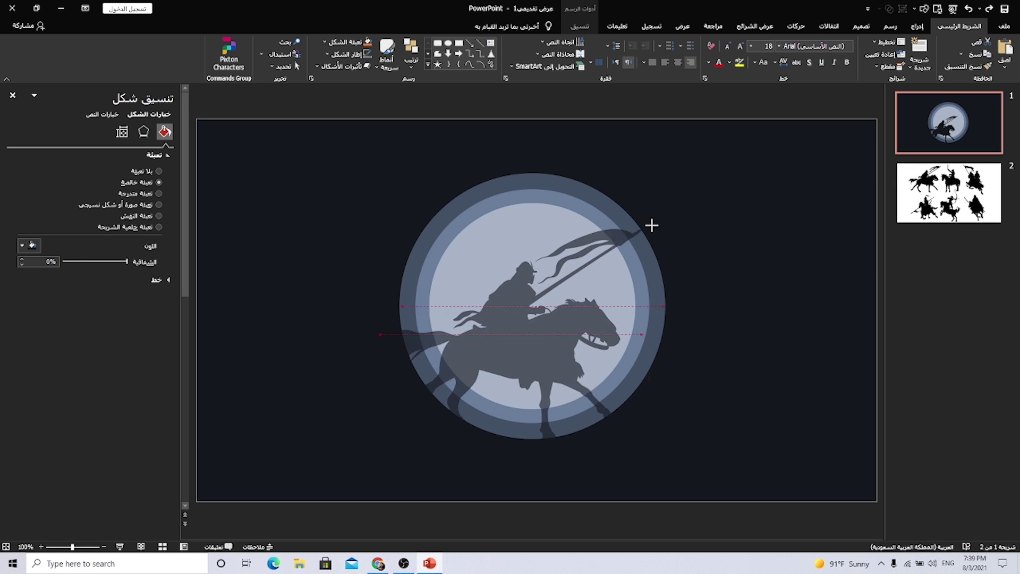
drag(481, 363, 522, 365)
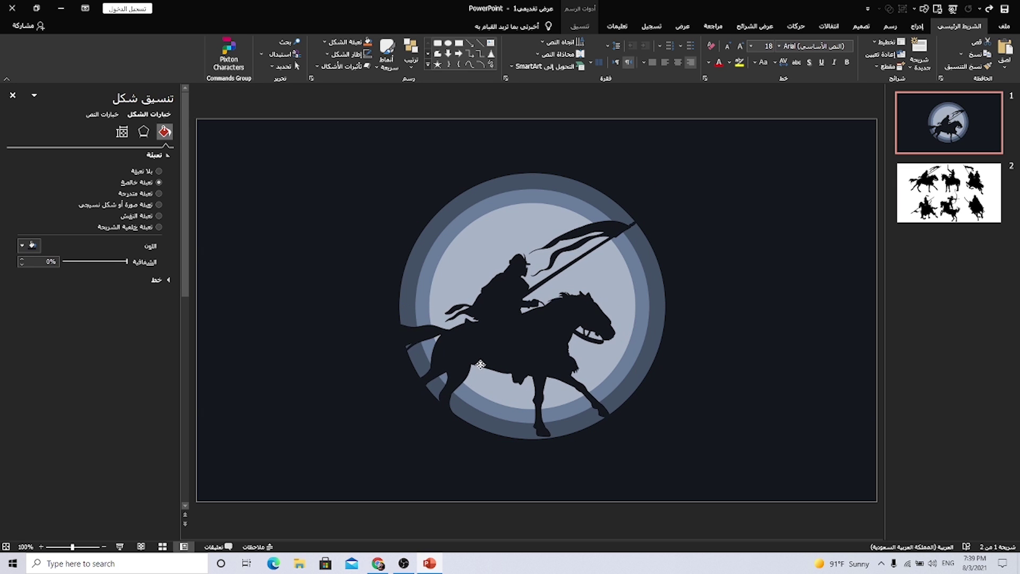
click(299, 244)
right_click(955, 200)
Add slide 3 and insert forest-31910.svg from the Desktop onto it
click(948, 260)
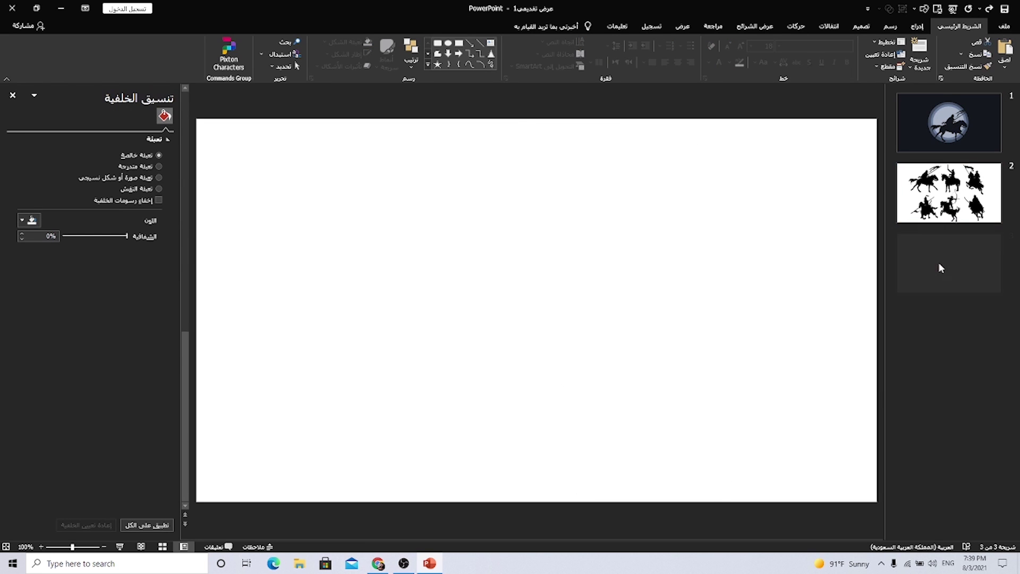
click(918, 26)
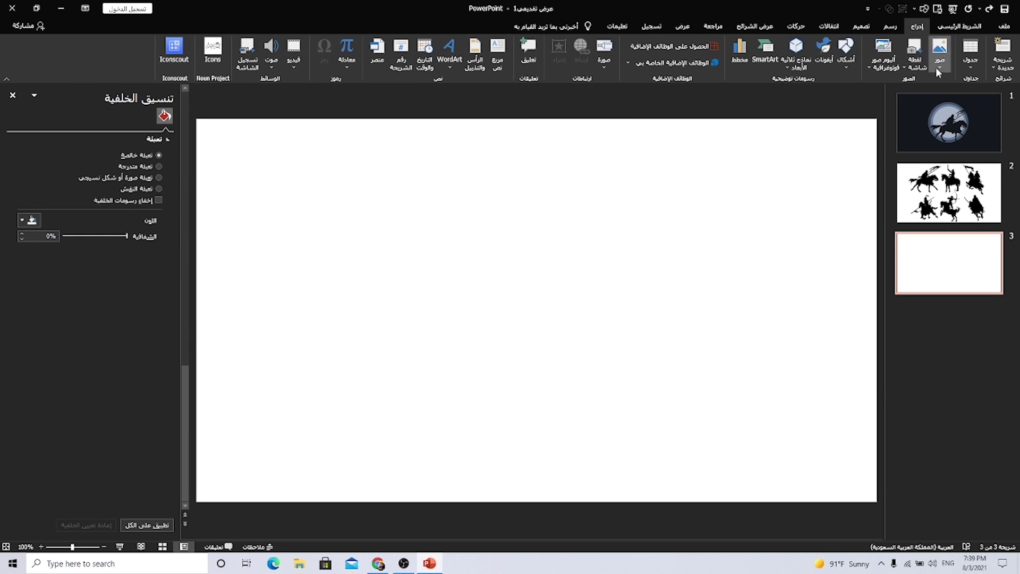
click(937, 50)
click(914, 95)
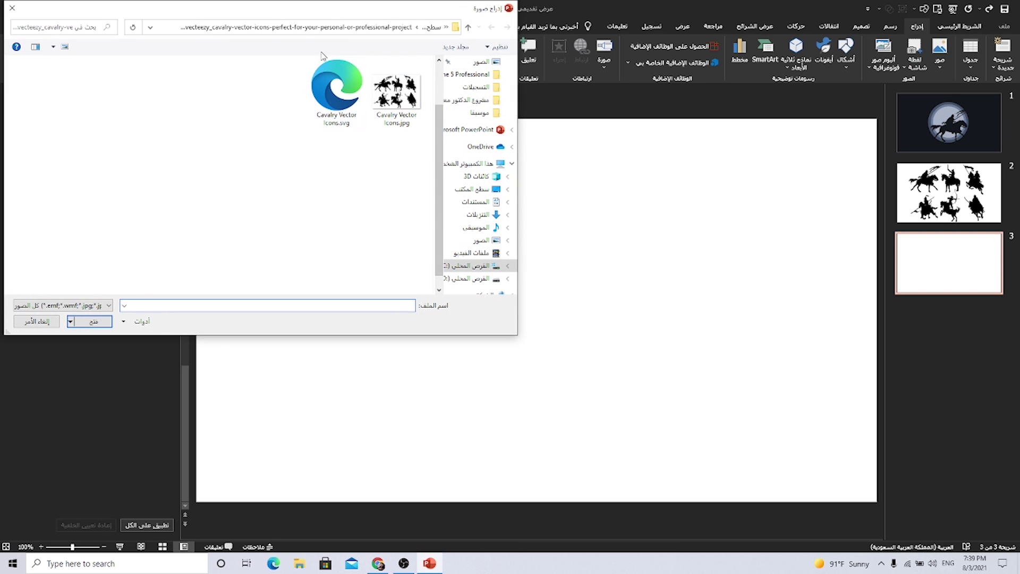
click(468, 27)
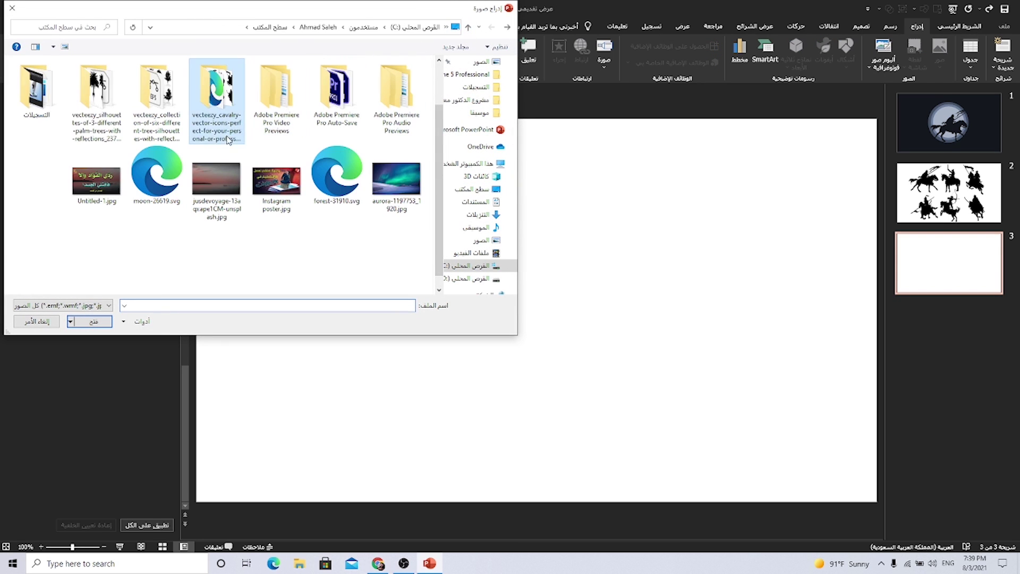
click(396, 180)
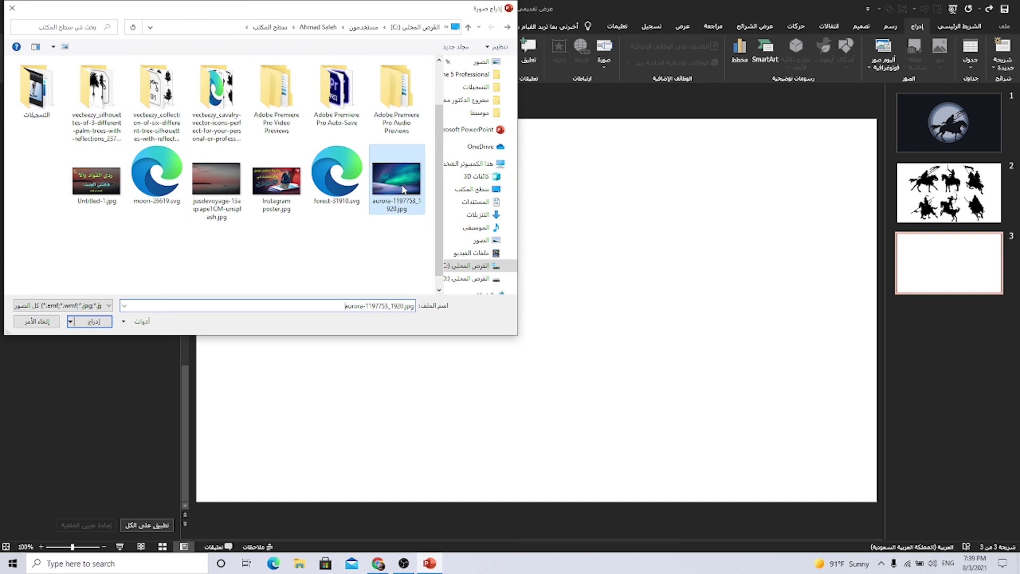
click(332, 187)
double_click(332, 187)
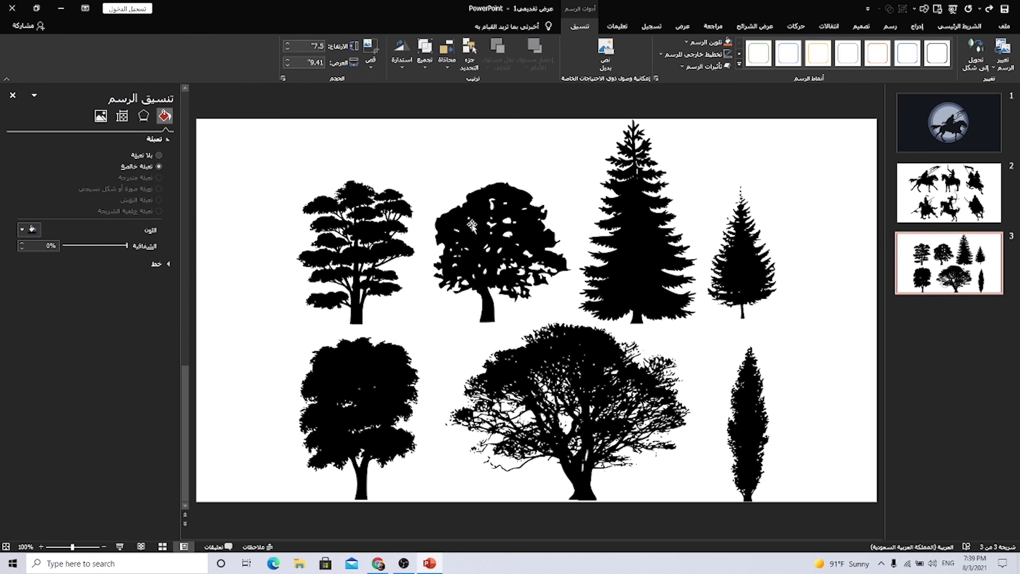
Convert and ungroup the forest graphic into separate trees, then copy the large bottom-middle tree
right_click(472, 226)
mouse_move(431, 311)
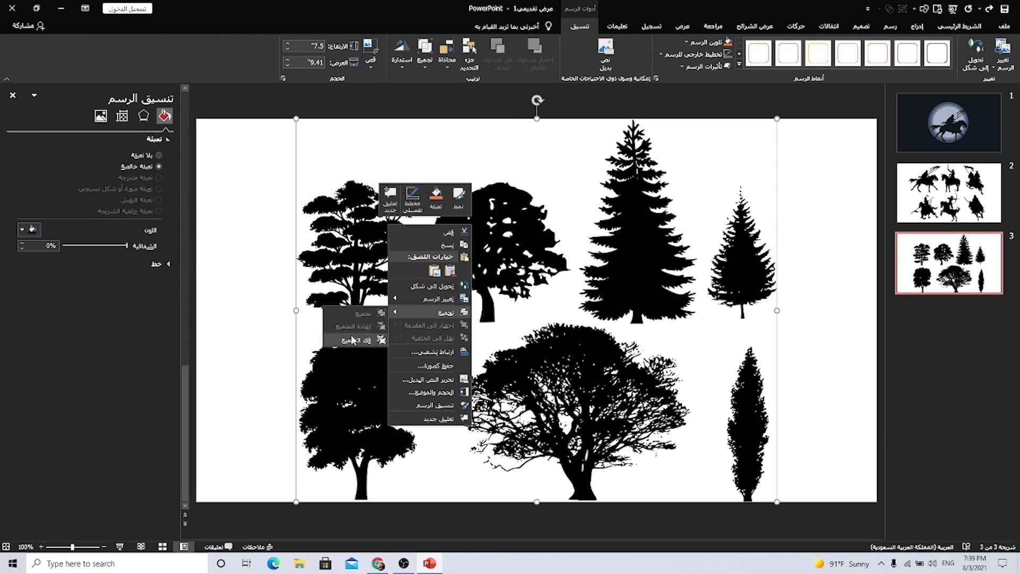
click(352, 339)
click(435, 312)
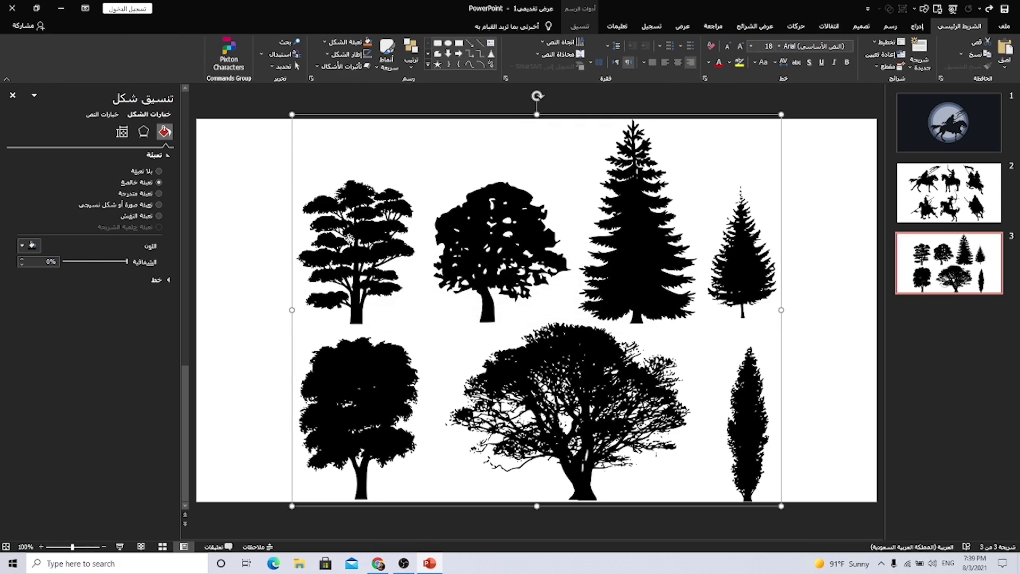
right_click(349, 239)
click(254, 334)
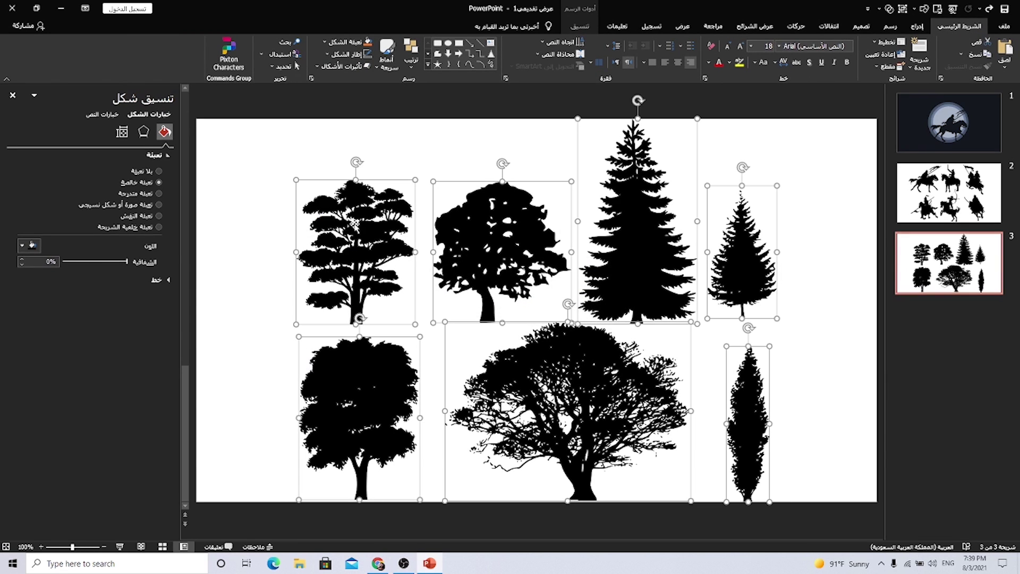
right_click(355, 225)
click(234, 226)
click(241, 359)
click(568, 420)
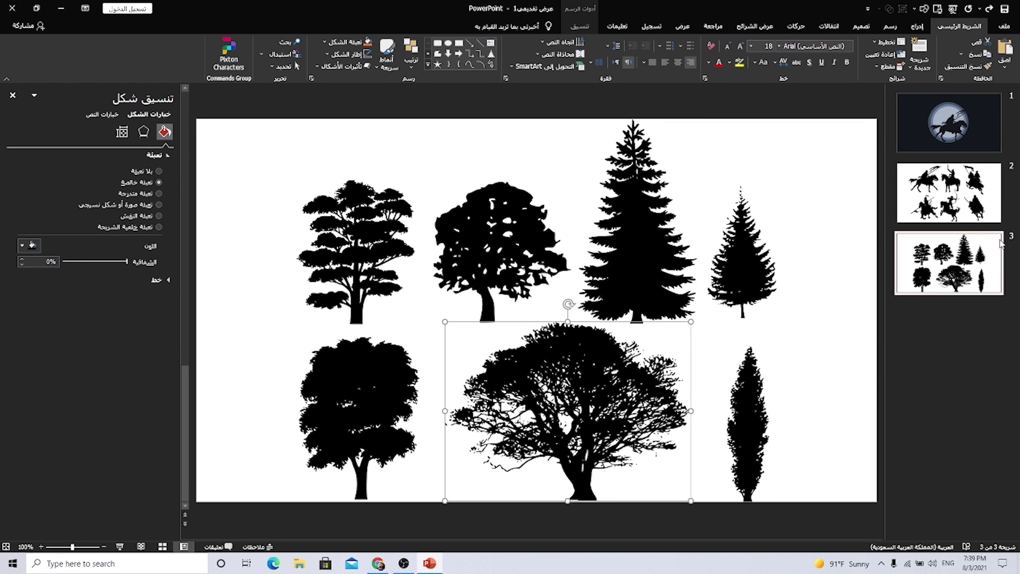
click(956, 128)
Paste the tree onto slide 1 and eyedrop the dark navy background colour as its fill
key(ctrl+v)
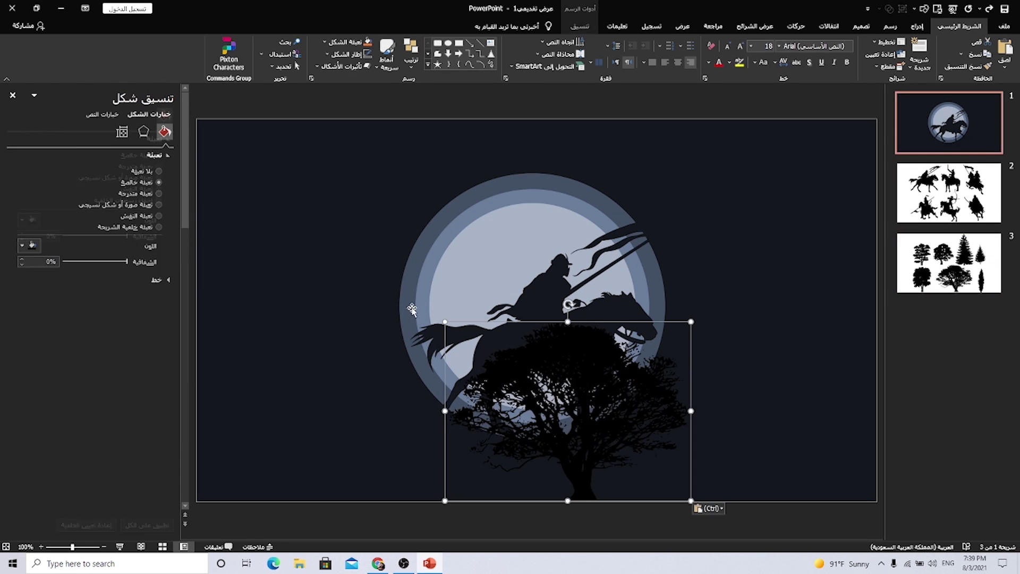
drag(537, 340, 396, 217)
click(21, 245)
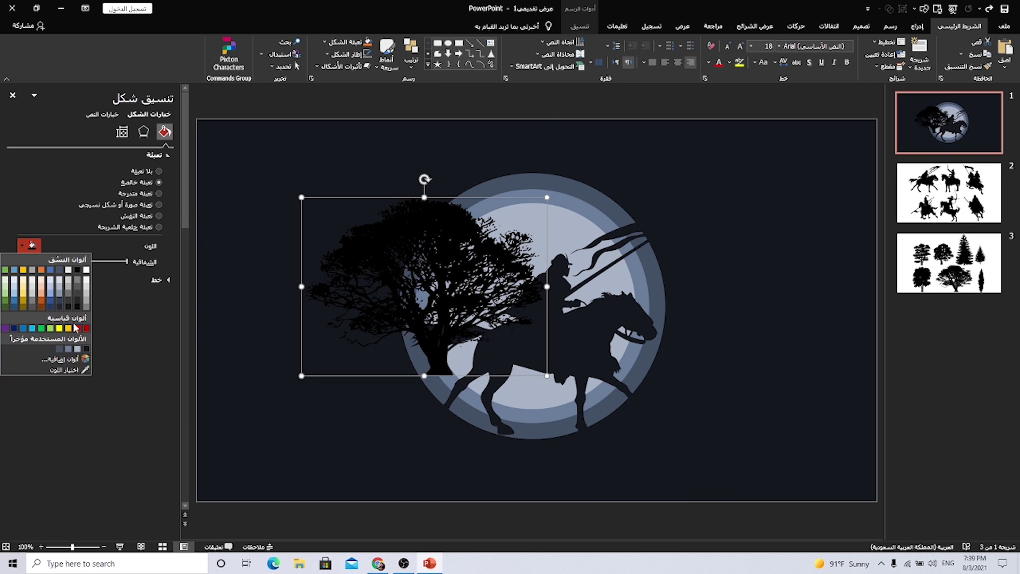
click(53, 371)
click(222, 280)
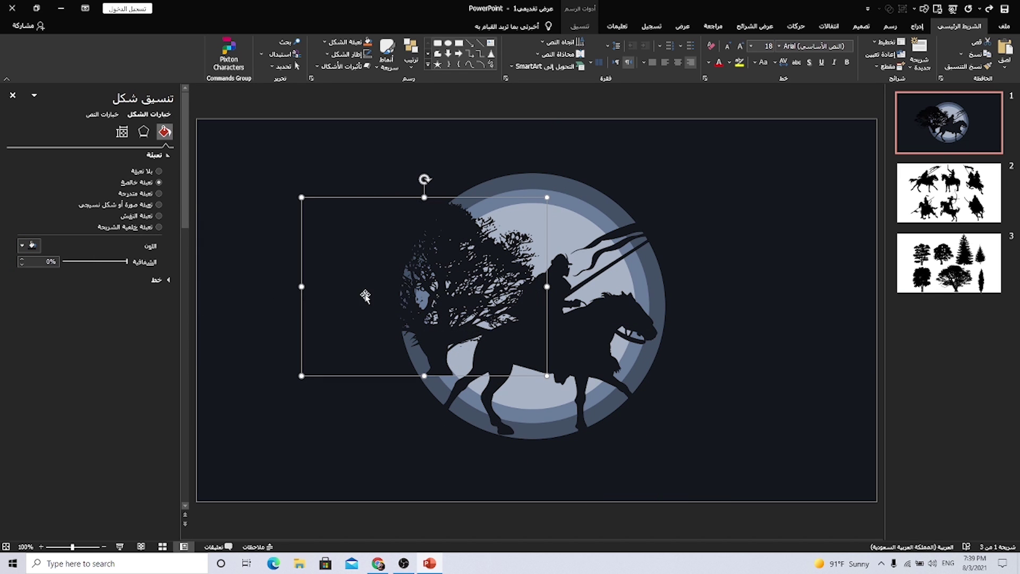
Enlarge the tree and place it along the moon's left edge
drag(300, 376, 193, 458)
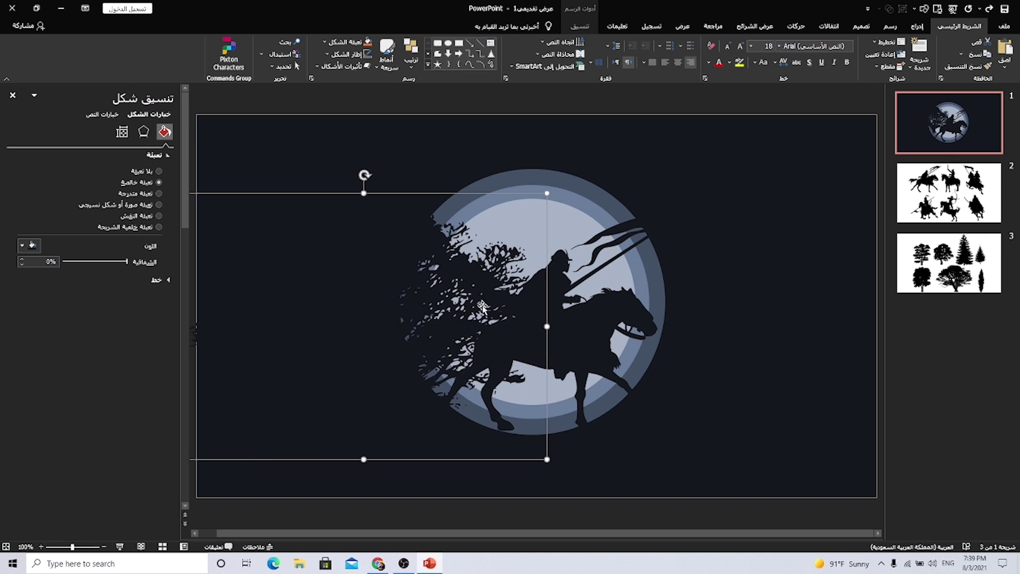
mouse_move(305, 250)
mouse_down()
mouse_move(511, 235)
mouse_move(548, 302)
mouse_up()
mouse_move(576, 412)
mouse_down()
mouse_move(496, 278)
mouse_move(472, 304)
mouse_up()
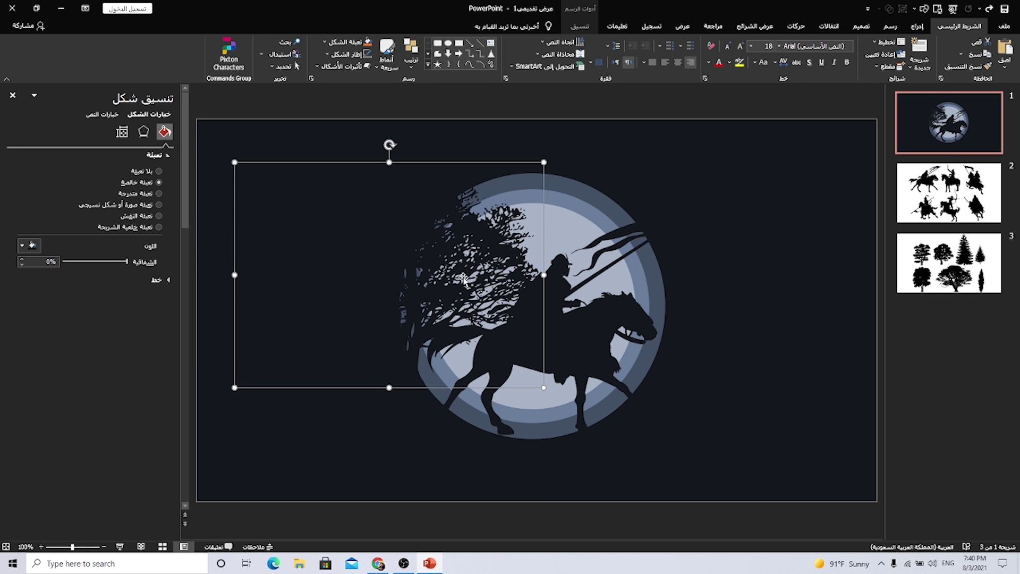
click(601, 478)
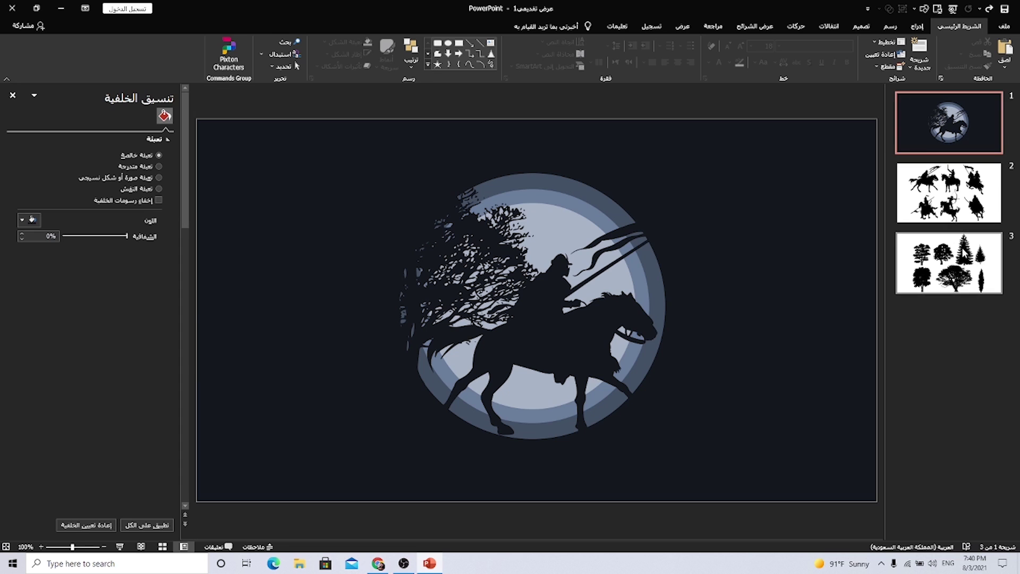
Add a new slide 4 and insert the moon SVG picture onto it
right_click(965, 258)
click(954, 319)
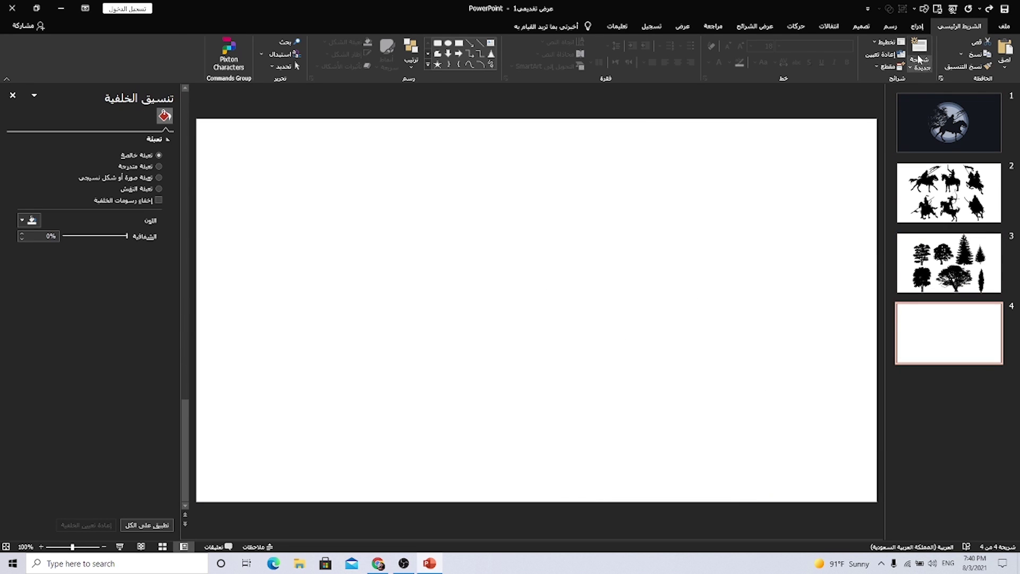
click(917, 26)
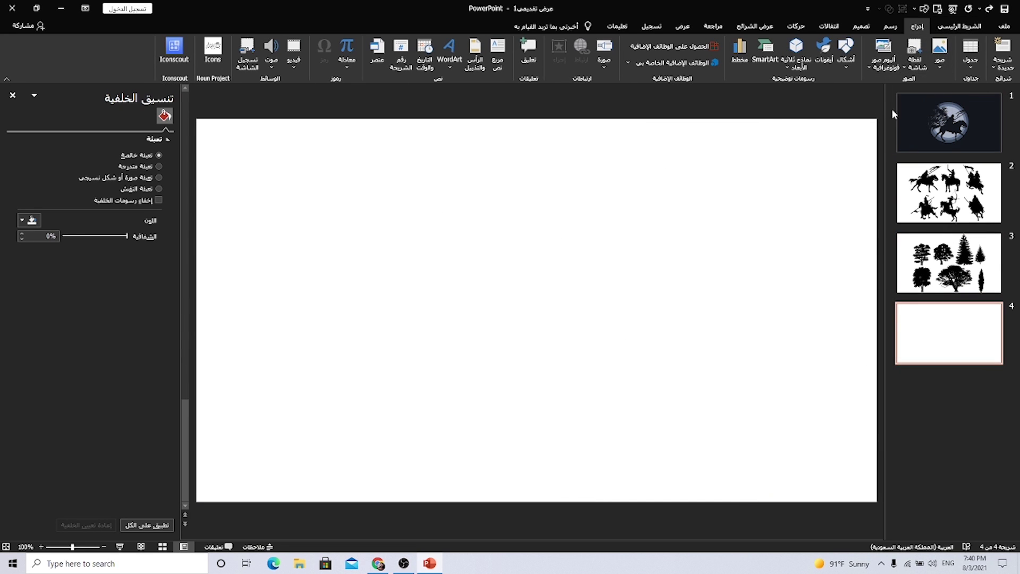
click(217, 183)
click(158, 175)
key(Escape)
Convert the moon into drawing shapes and delete the white masking circle
right_click(508, 251)
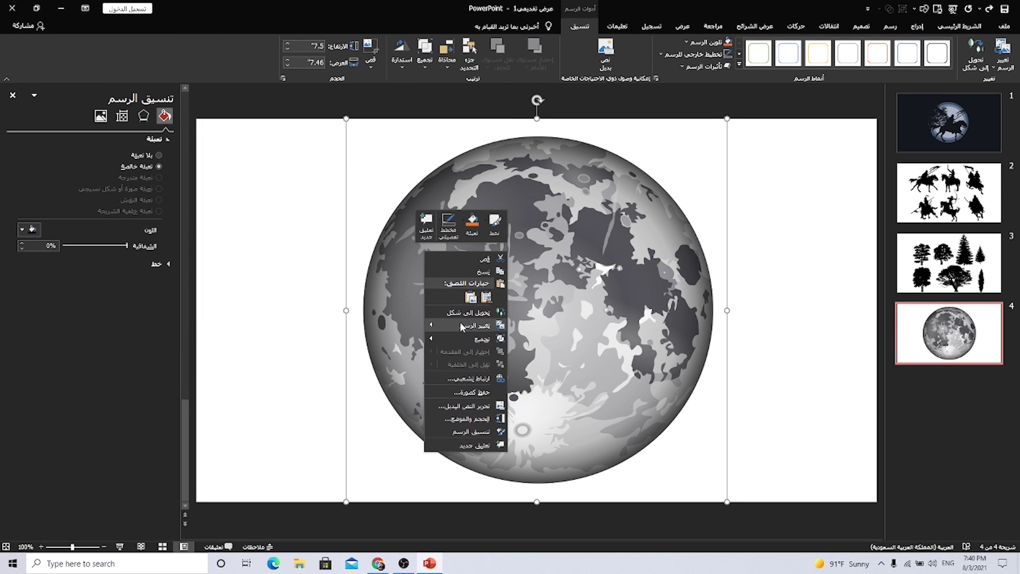
click(395, 366)
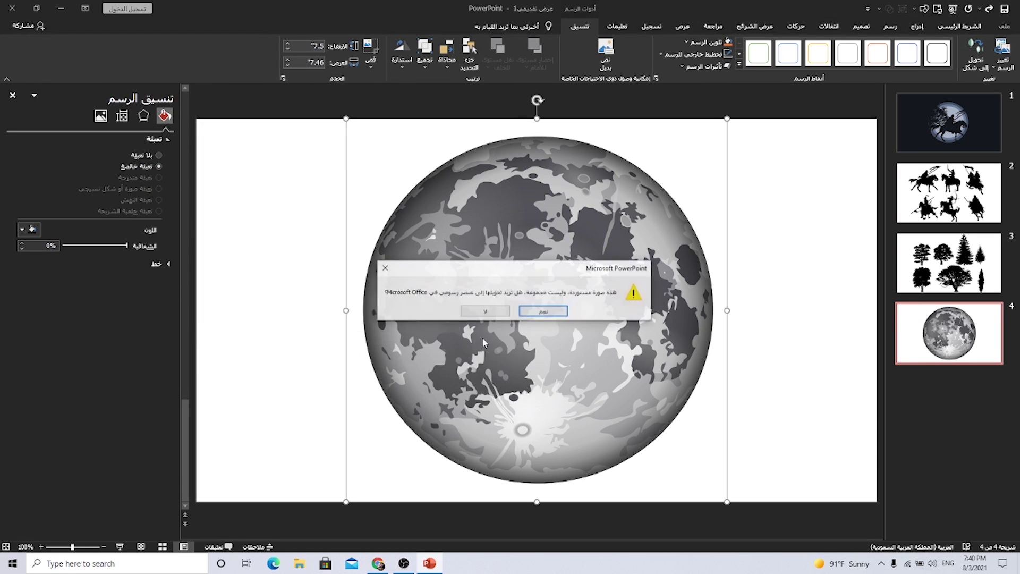
click(539, 312)
click(282, 182)
drag(490, 212, 434, 220)
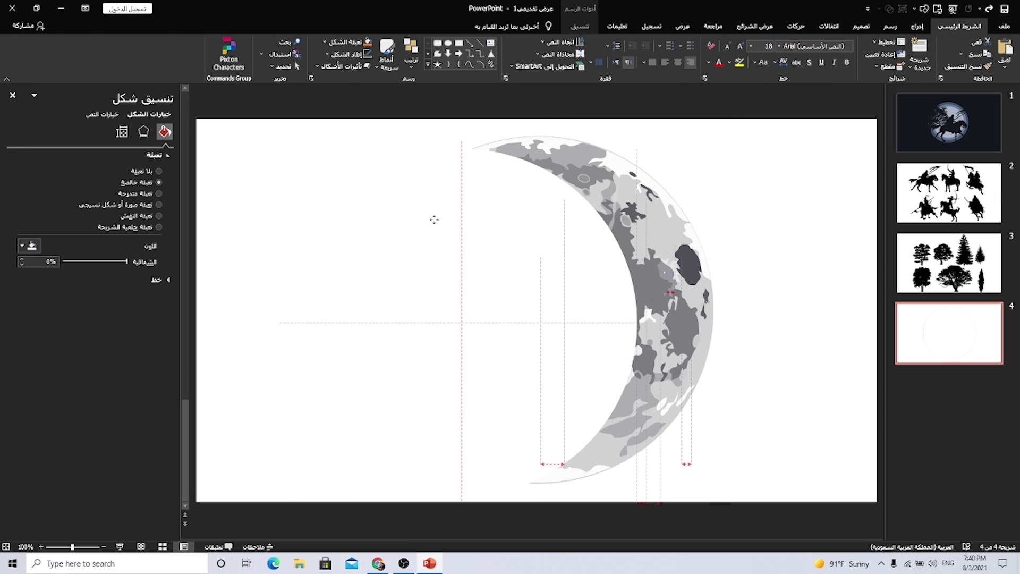
key(Delete)
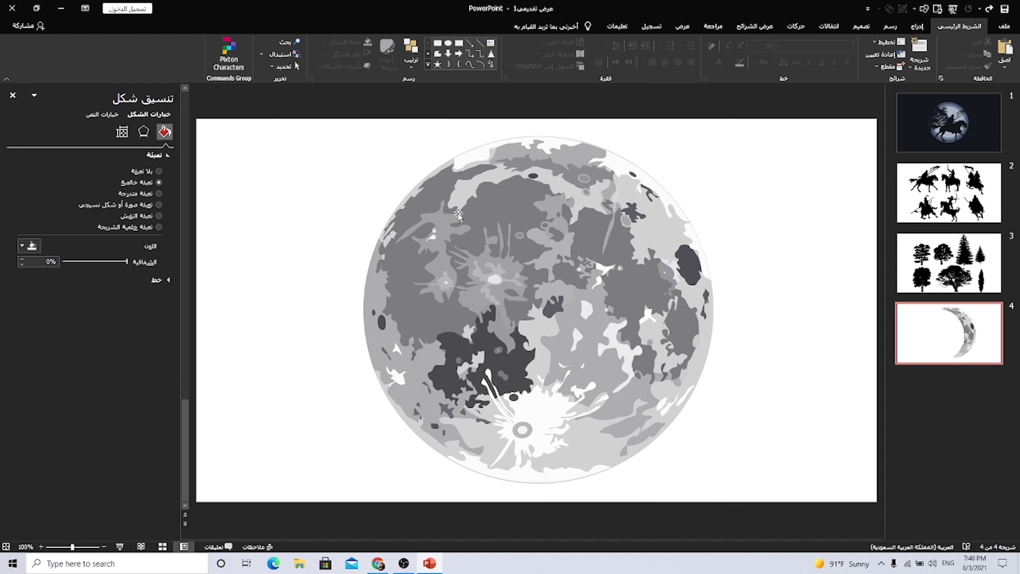
Fill the selected moon shapes with a bluish-grey colour
click(458, 215)
shift+click(595, 398)
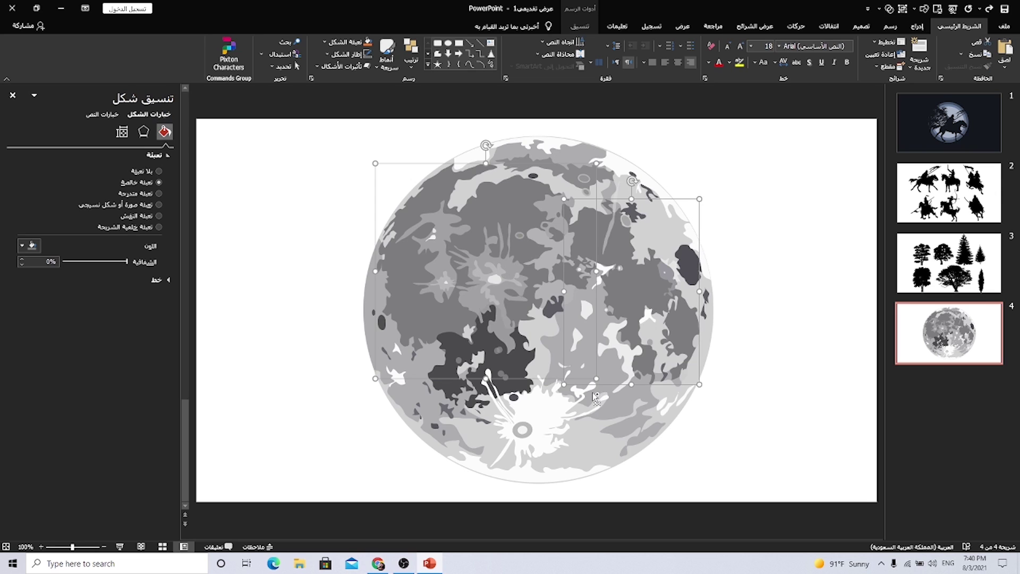
shift+click(595, 397)
shift+click(494, 419)
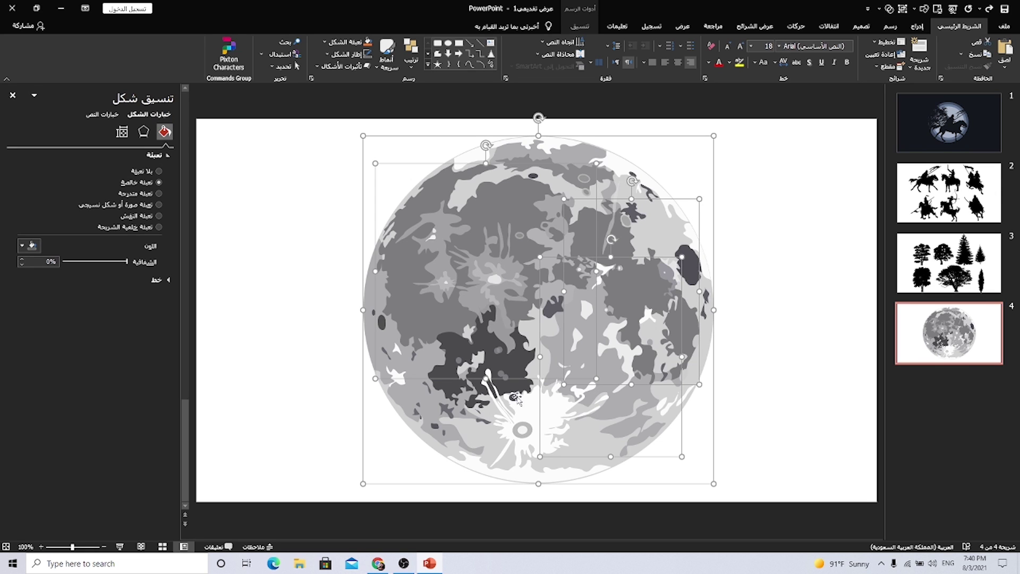
click(36, 250)
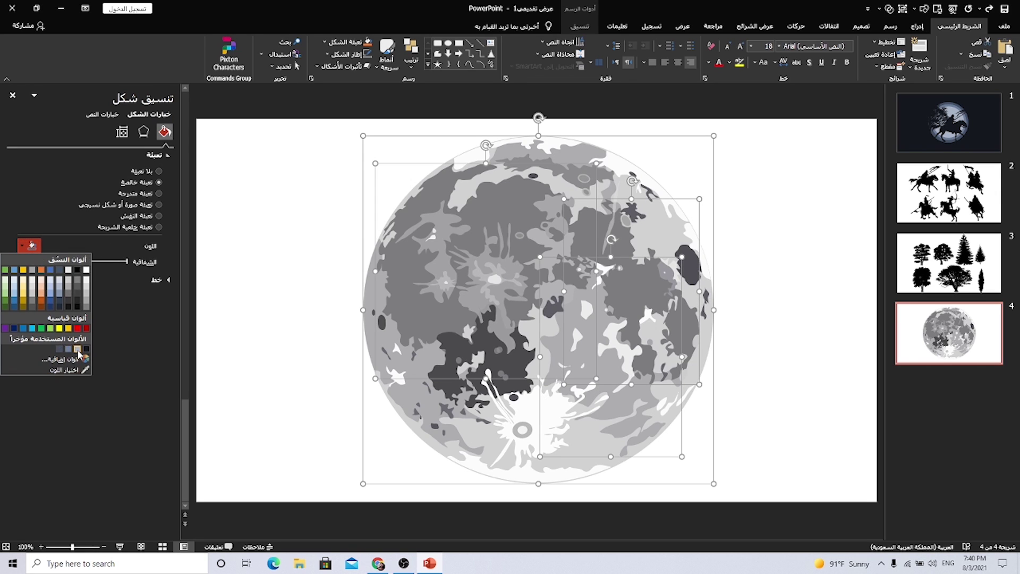
click(78, 349)
click(262, 255)
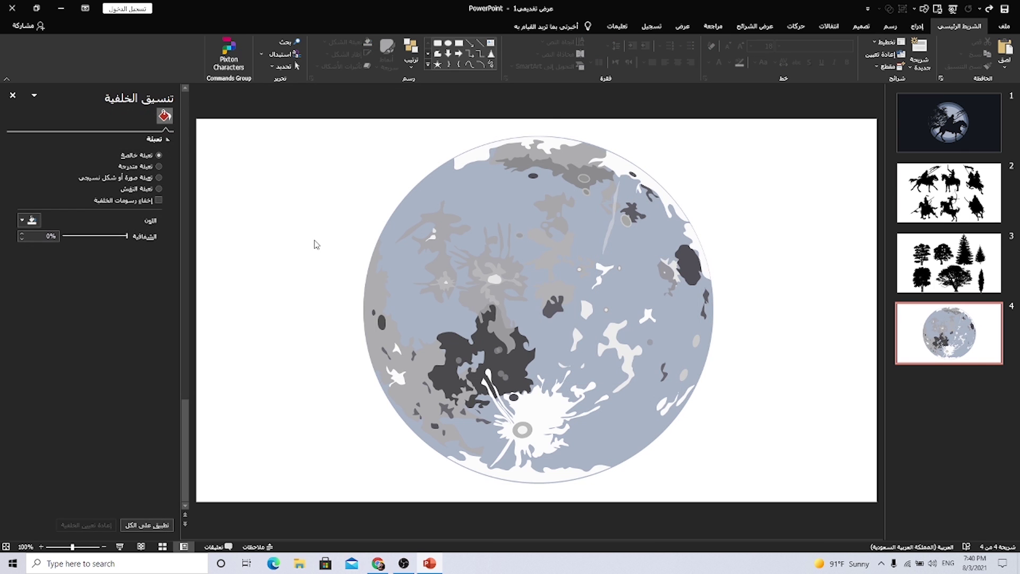
Group all moon shapes into one object and paste a copy onto slide 1
key(ctrl+a)
right_click(519, 228)
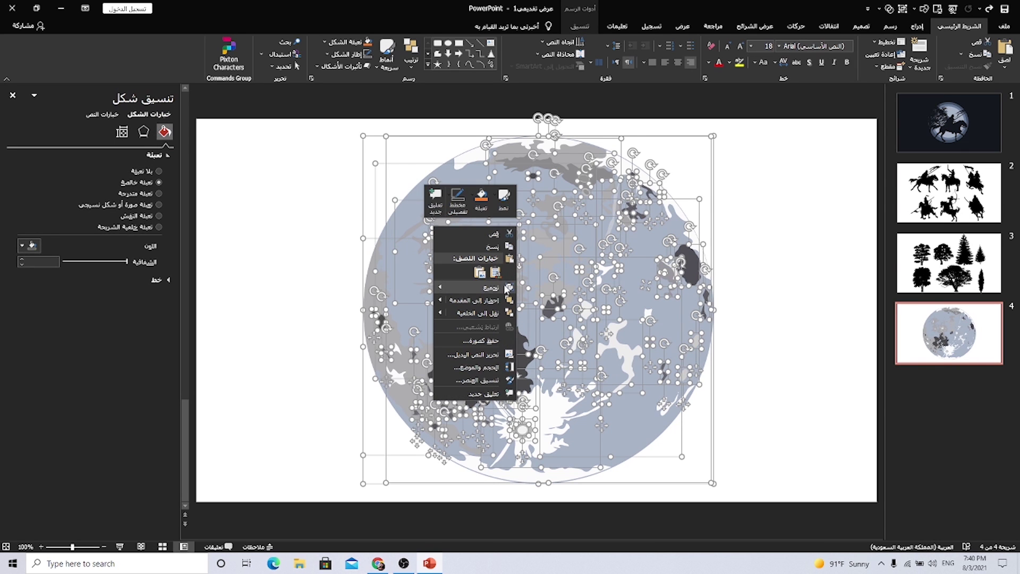
mouse_move(478, 287)
click(420, 289)
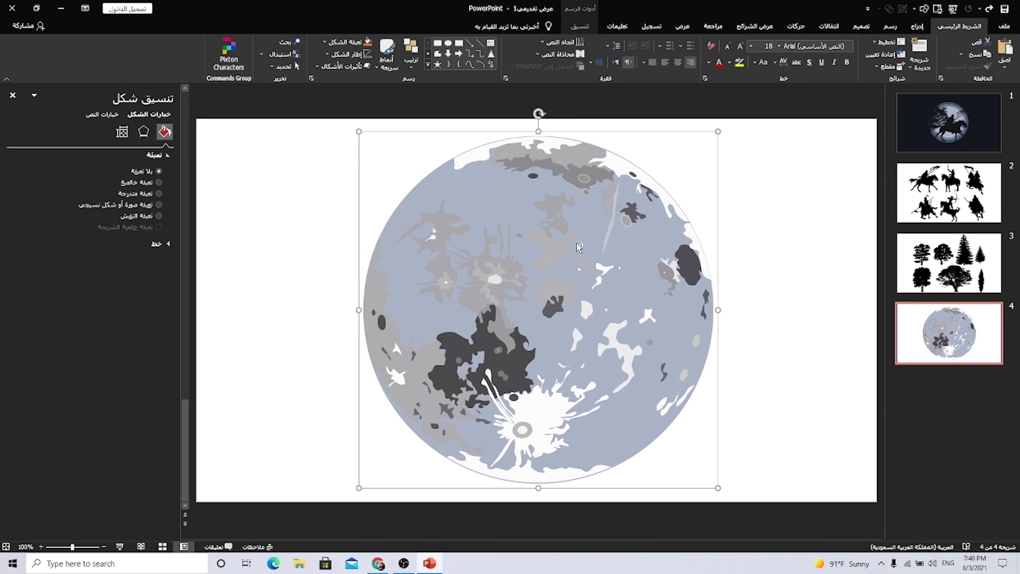
key(ctrl+c)
click(949, 123)
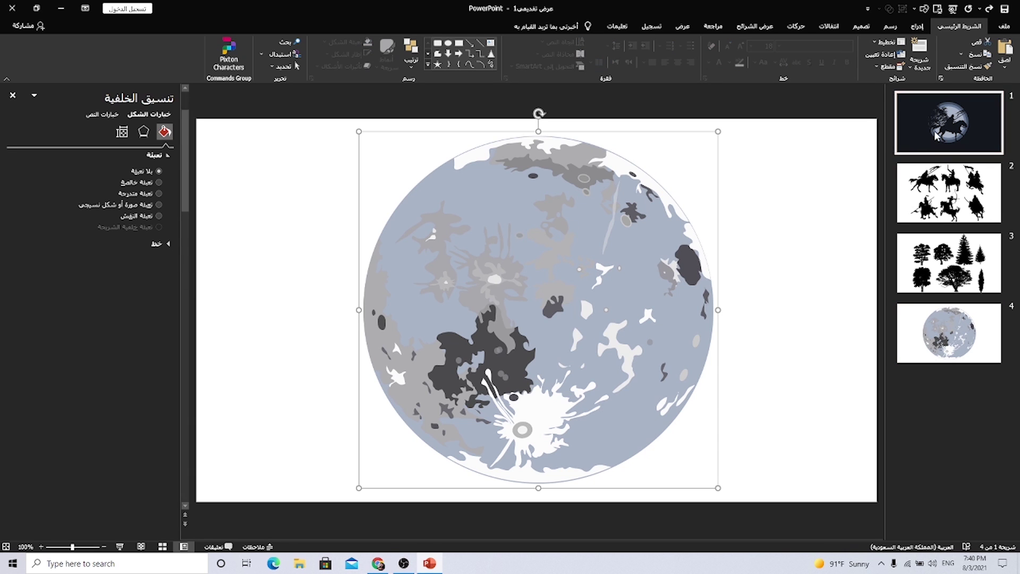
key(ctrl+v)
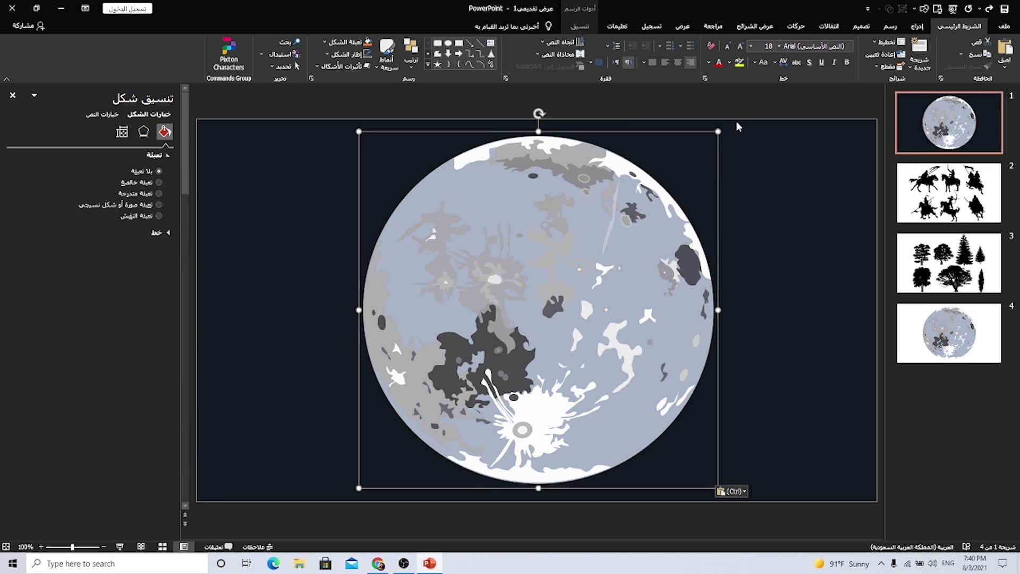
Shrink the moon into the rings' centre and bring the tree and rider silhouettes to front
drag(717, 132, 456, 341)
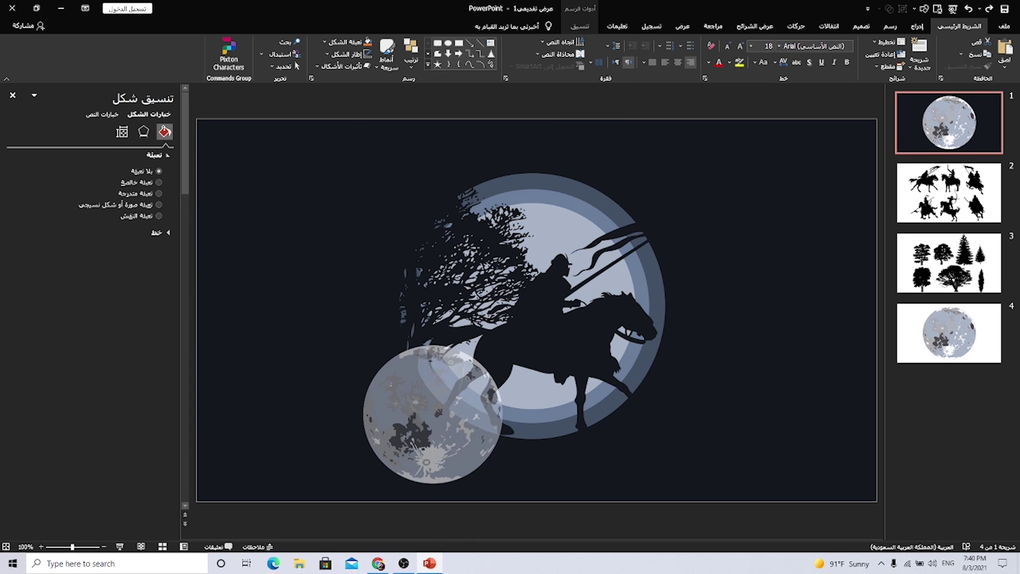
mouse_move(455, 342)
mouse_down()
mouse_move(488, 353)
mouse_move(480, 329)
mouse_move(539, 252)
mouse_up()
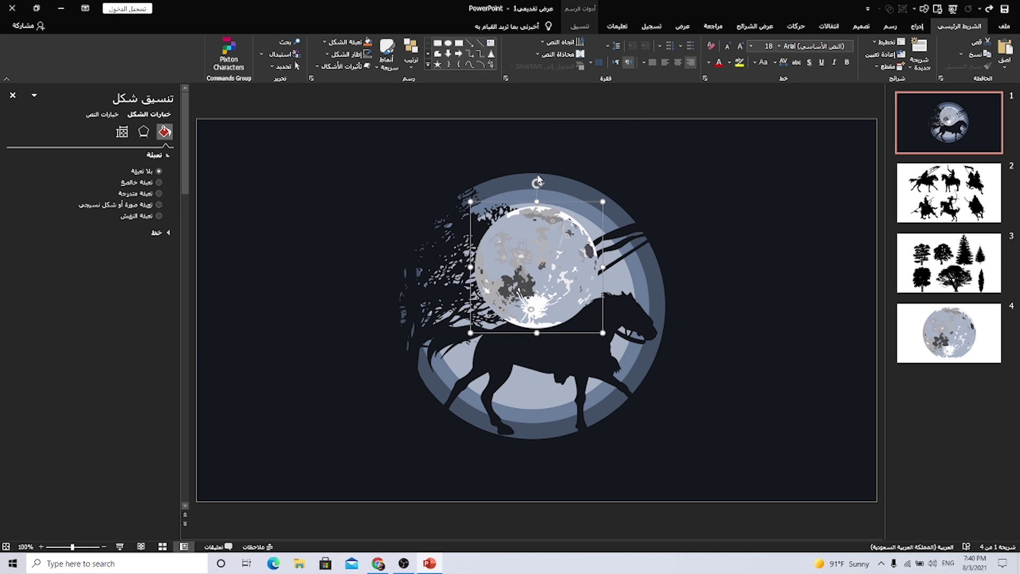
click(438, 278)
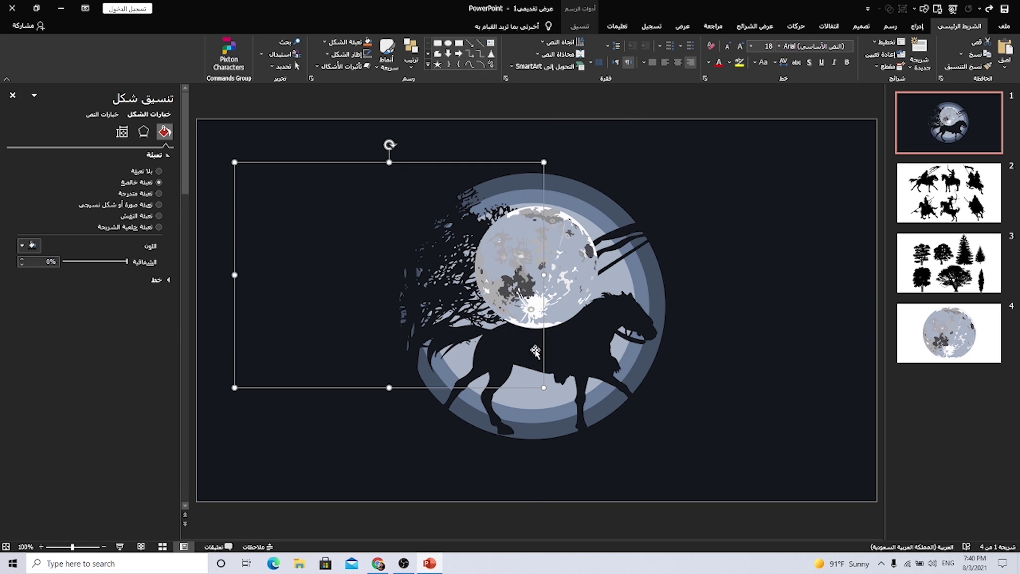
shift+click(570, 340)
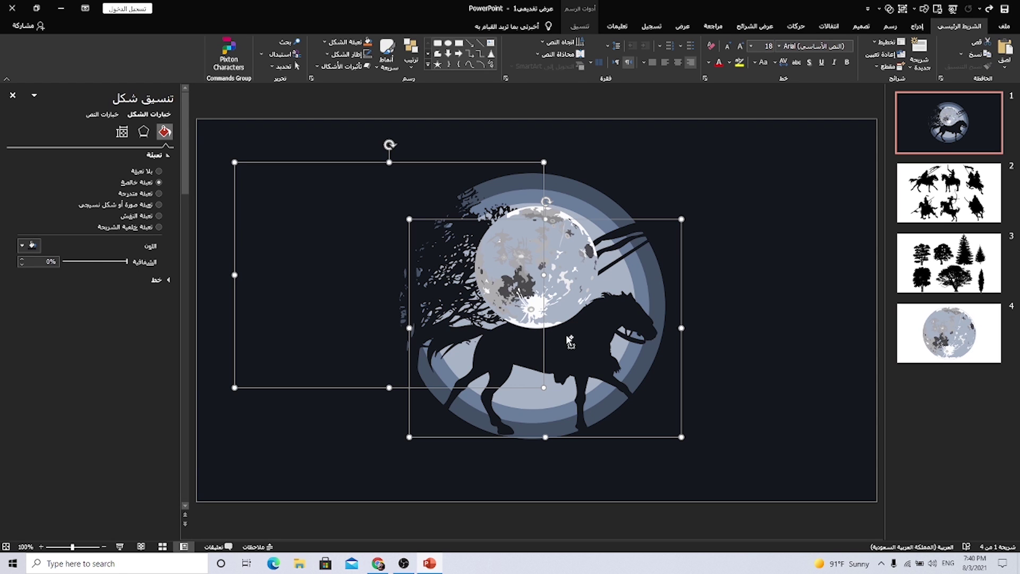
click(577, 27)
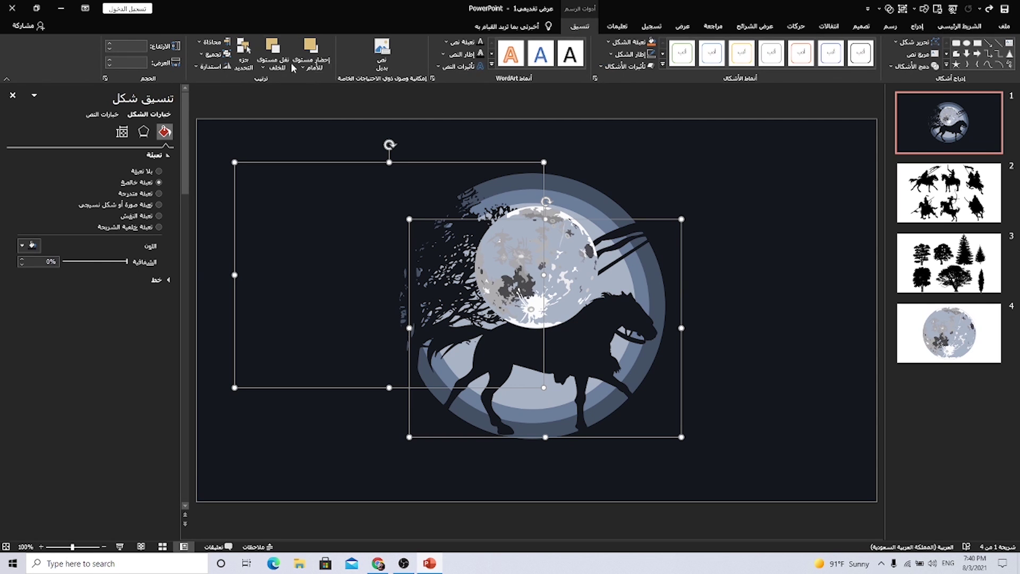
click(314, 64)
click(289, 93)
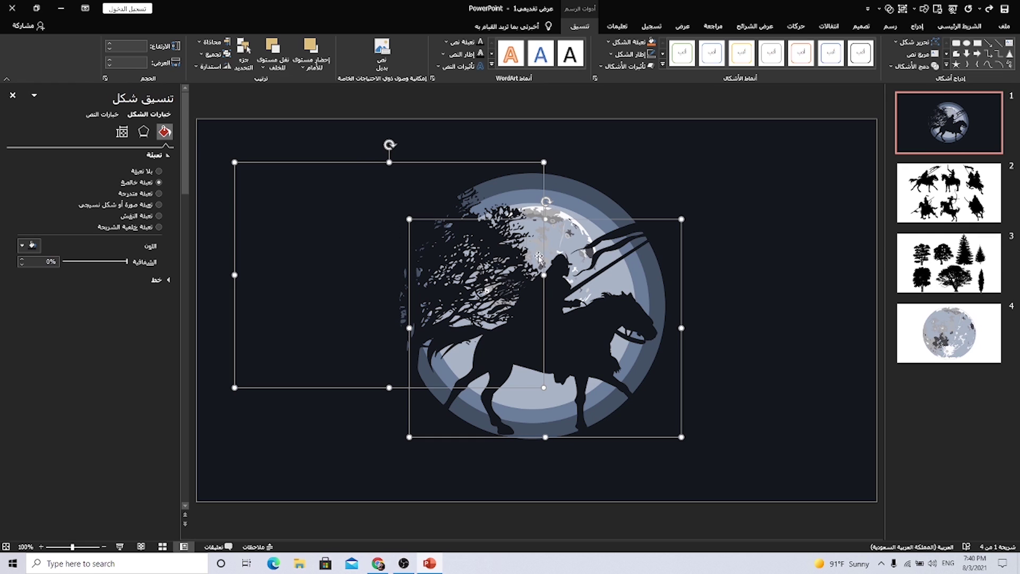
click(752, 224)
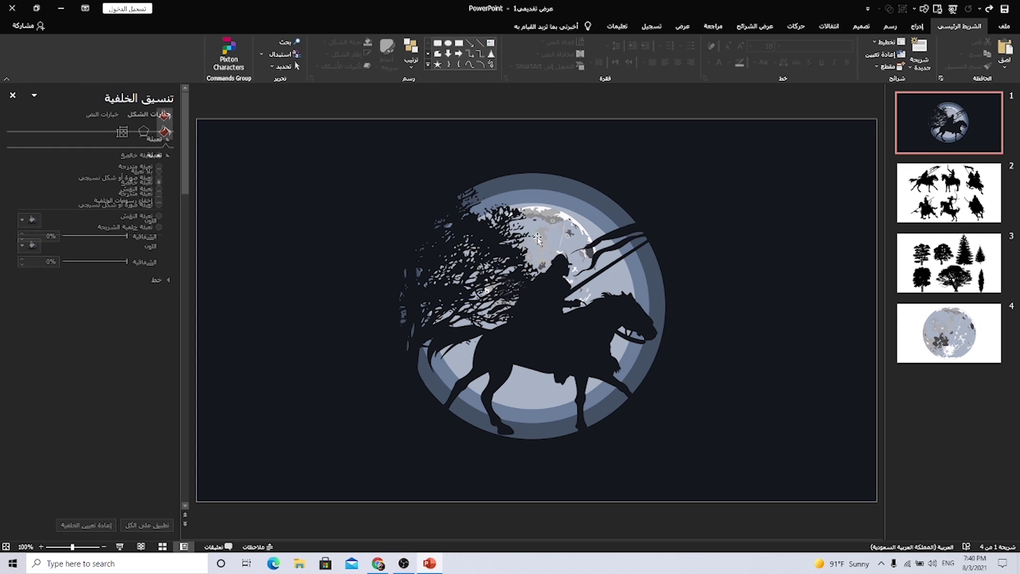
Draw a jagged freeform ground shape across the bottom of the rings
click(917, 28)
click(846, 53)
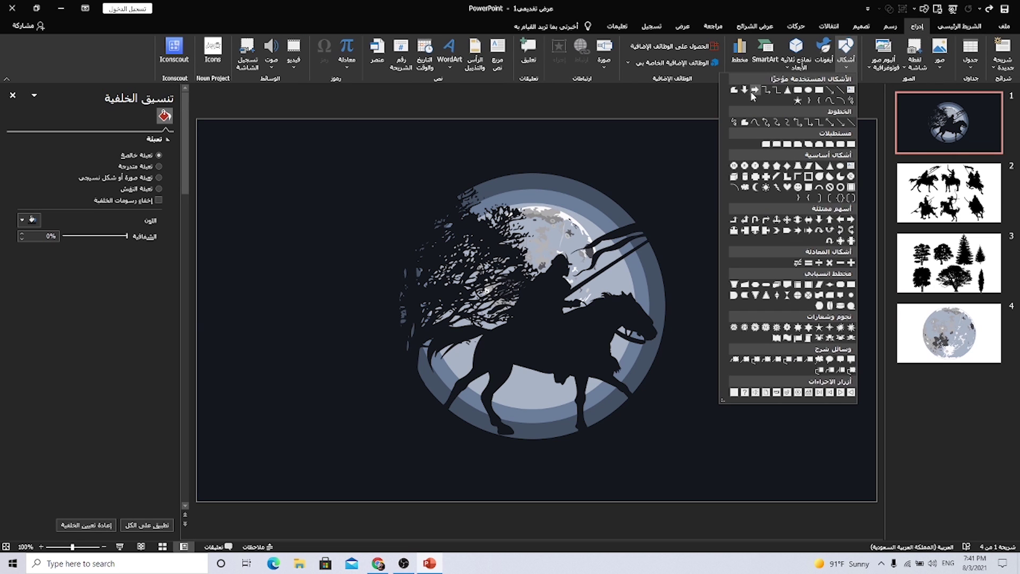
click(734, 90)
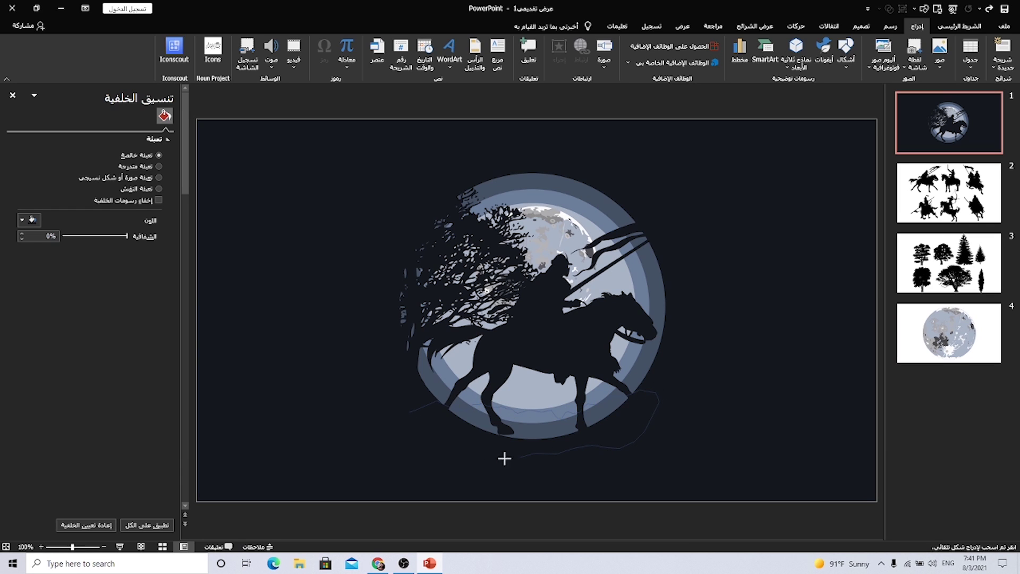
click(414, 407)
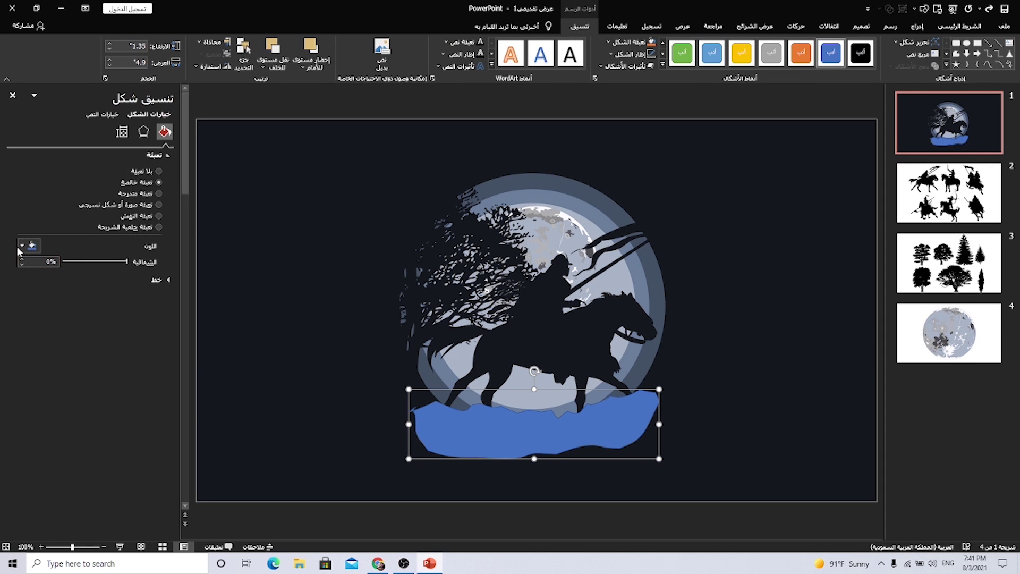
Give the ground shape no outline and the background's dark navy fill, and raise it slightly
click(162, 280)
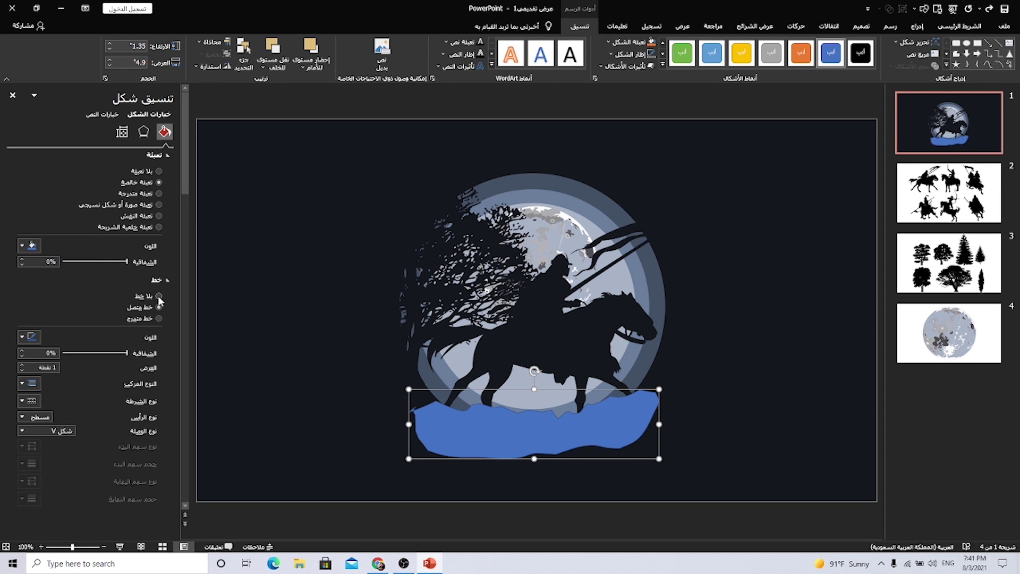
click(26, 245)
click(79, 371)
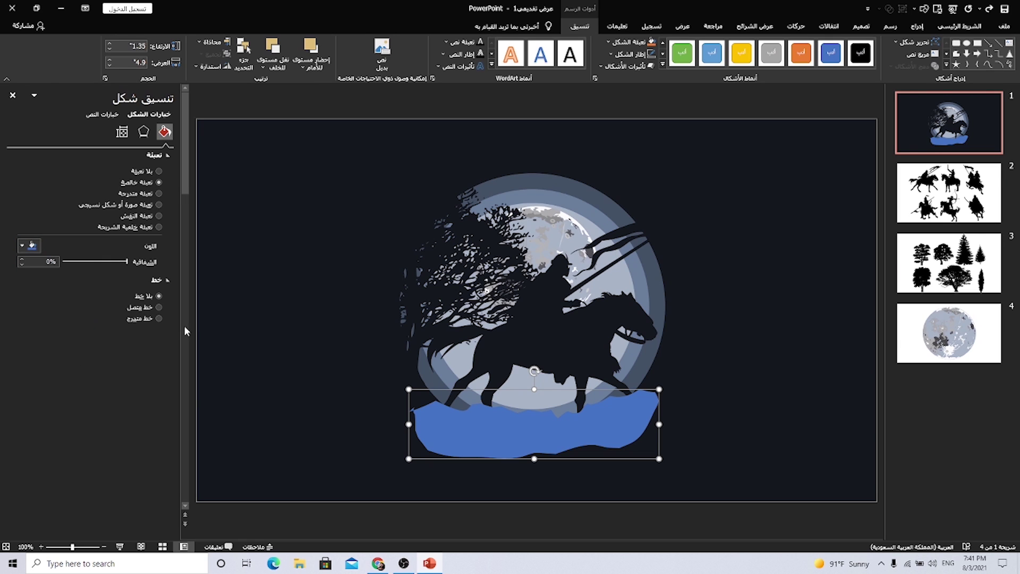
click(231, 287)
drag(514, 419, 513, 404)
click(270, 398)
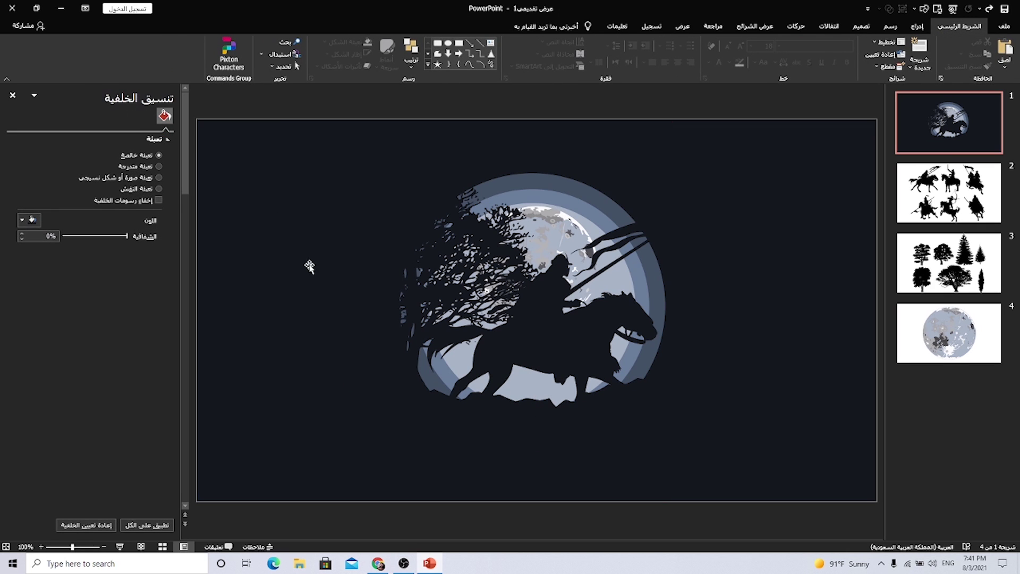
Select all shapes, group them with Ctrl+G, and drag the artwork to the slide's right side
key(ctrl+a)
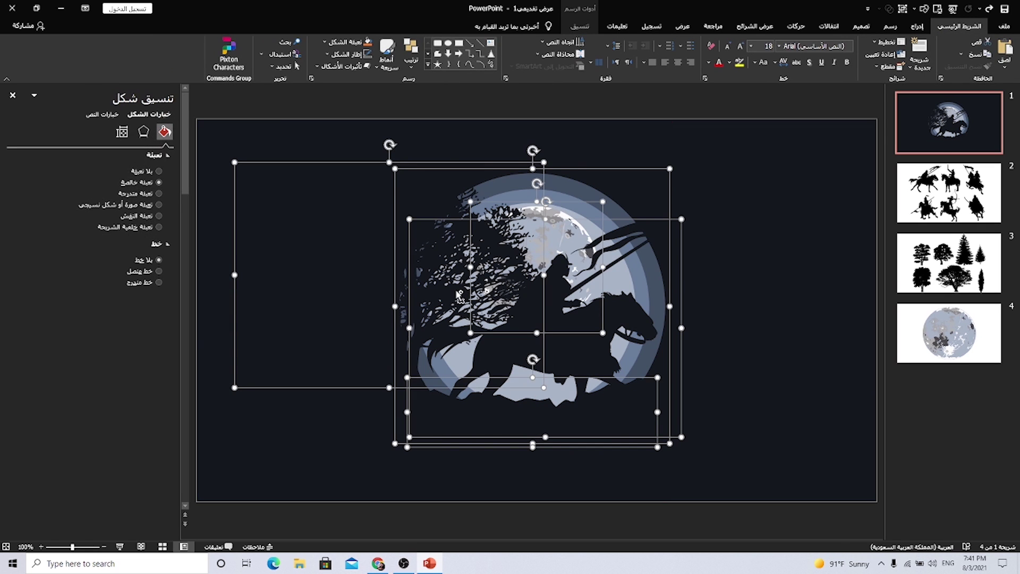
key(ctrl+g)
drag(458, 295, 631, 283)
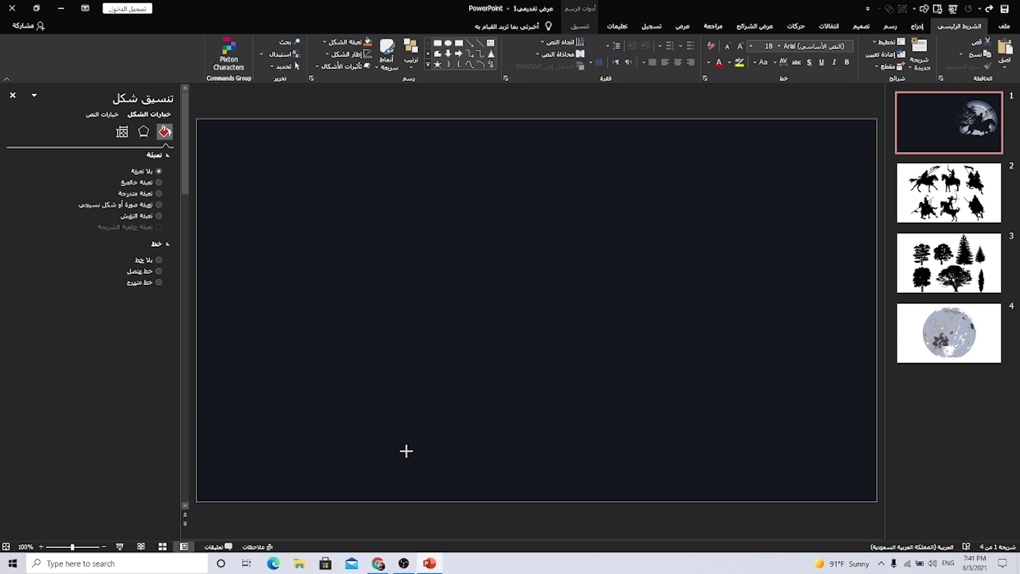
click(515, 391)
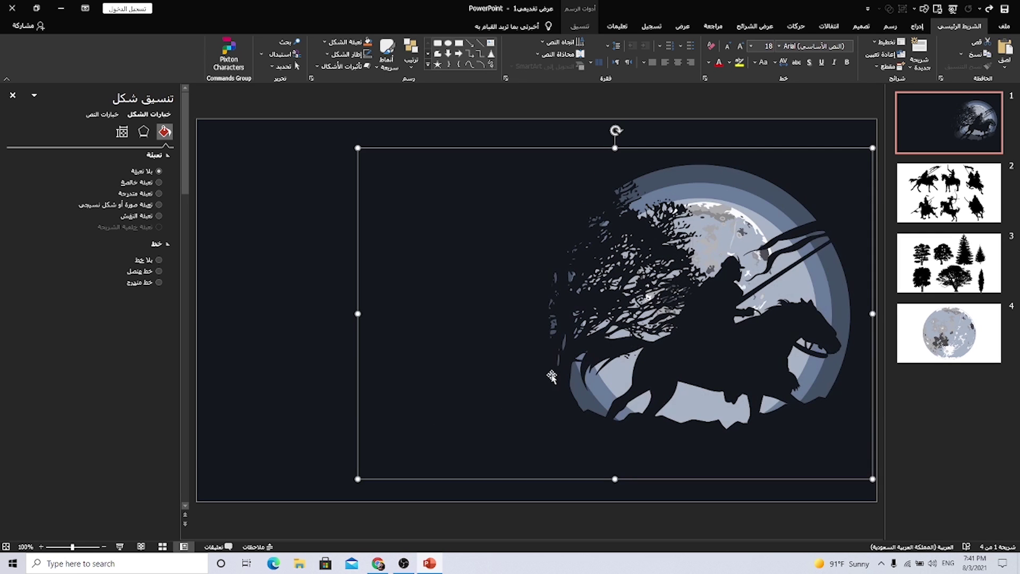
click(321, 313)
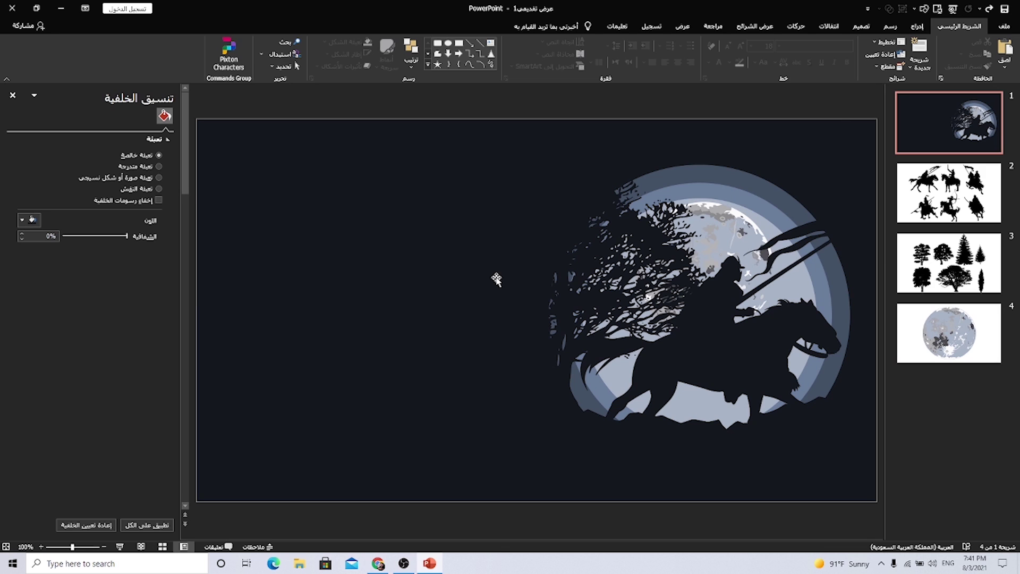
Insert a WordArt title 'الفتوحات الإسلامية' on two lines and move it left
click(917, 26)
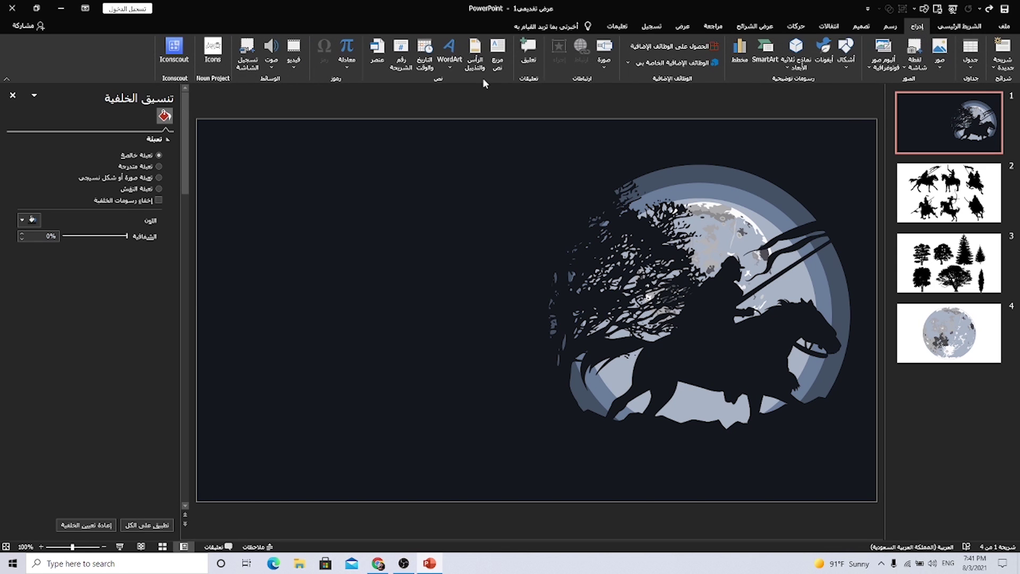
click(449, 53)
click(449, 90)
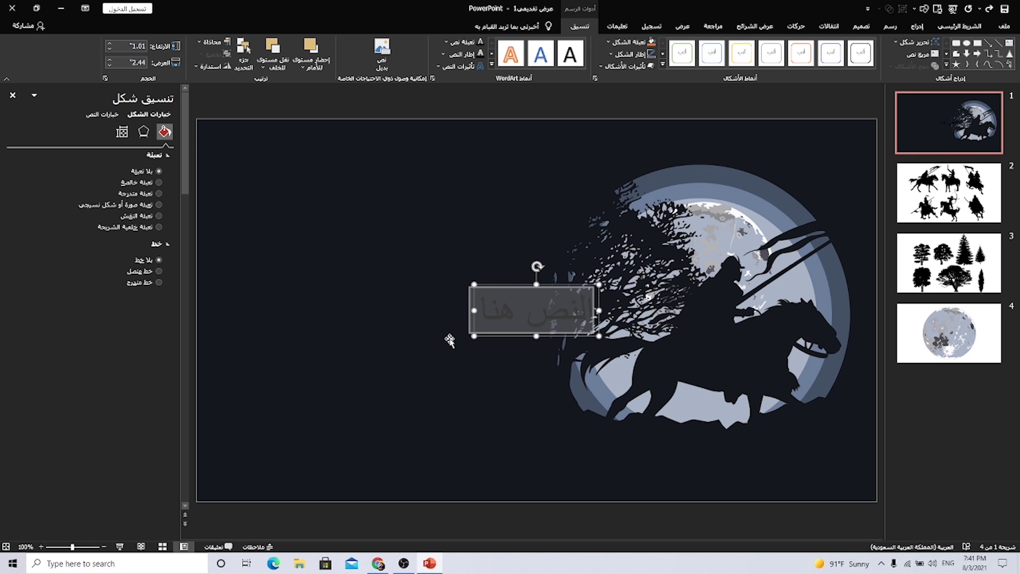
text(ال)
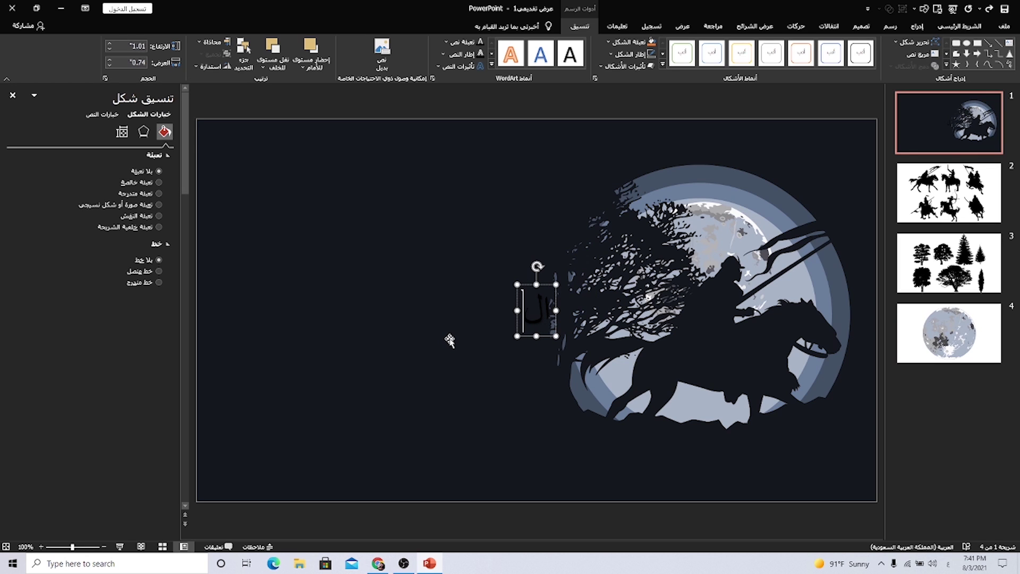
text(فتوحات الإسلامية)
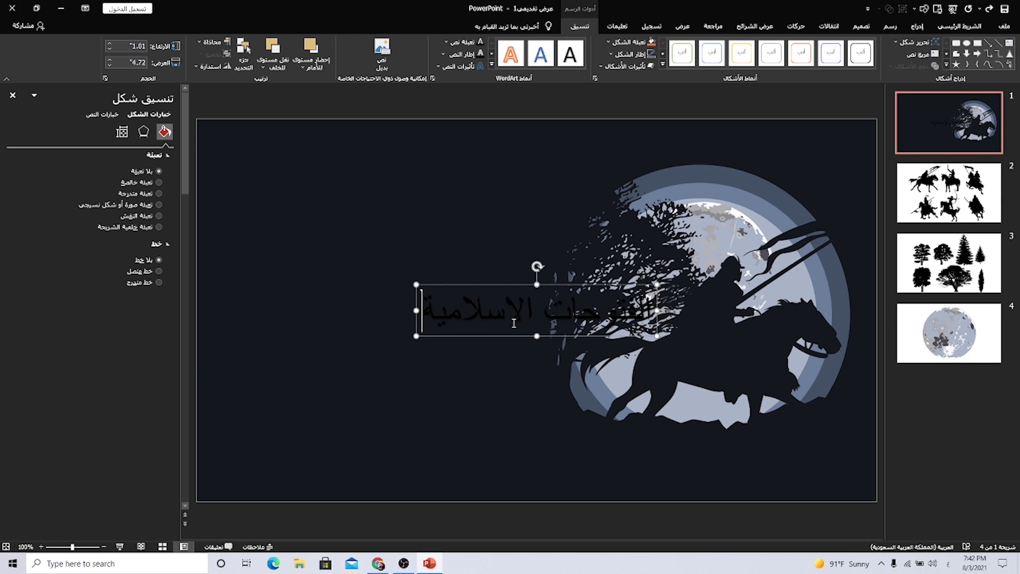
key(Return)
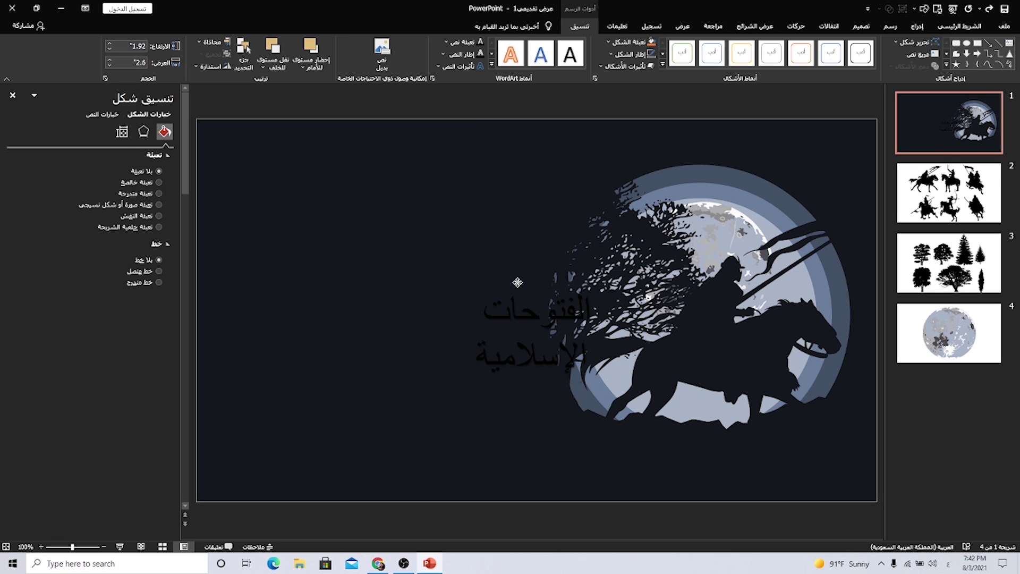
drag(457, 289, 405, 212)
Set the title font to Aljazeera at size 96
click(959, 26)
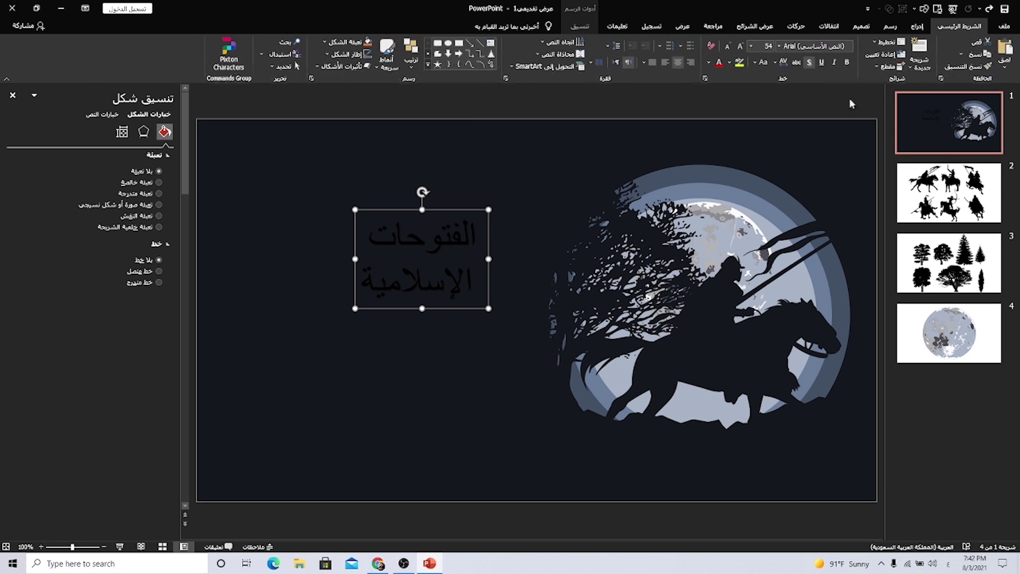
click(798, 47)
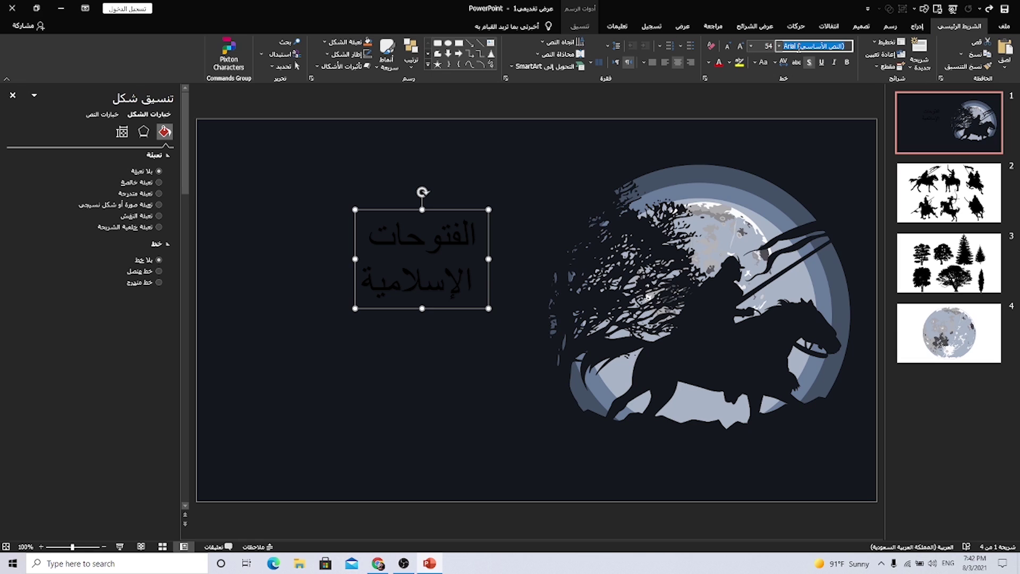
text(Aljazeera)
key(Return)
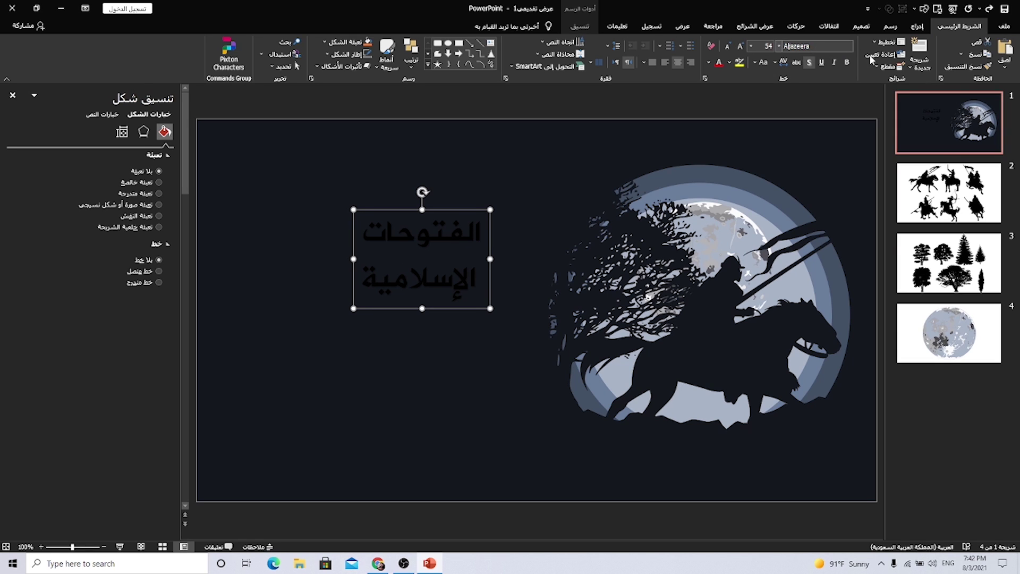
click(726, 48)
click(726, 48)
click(726, 48)
click(726, 48)
click(726, 48)
click(726, 47)
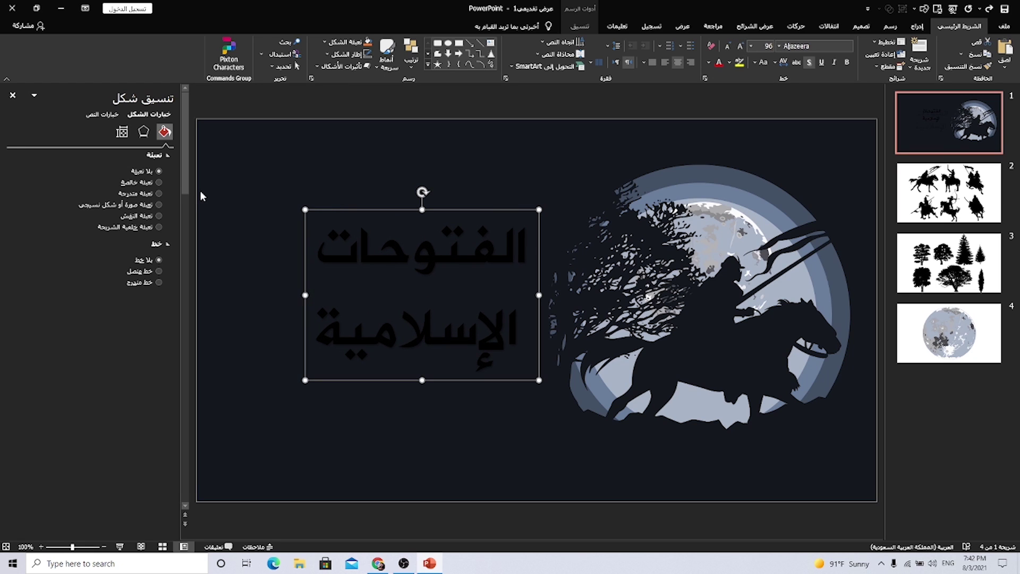
click(98, 115)
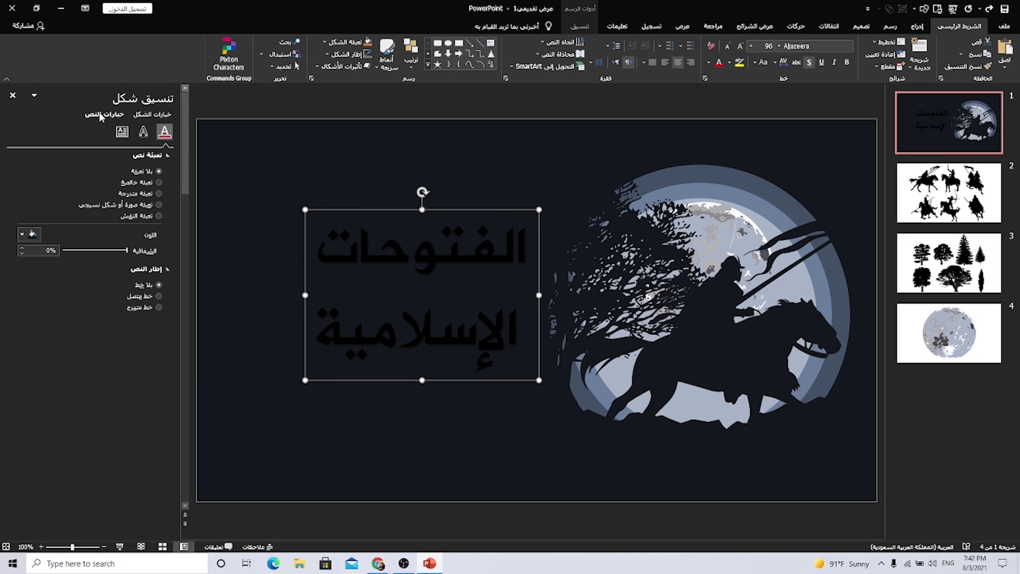
Switch the title text to a two-stop gradient fill, trying light blue, yellow and white stops
click(136, 181)
click(142, 193)
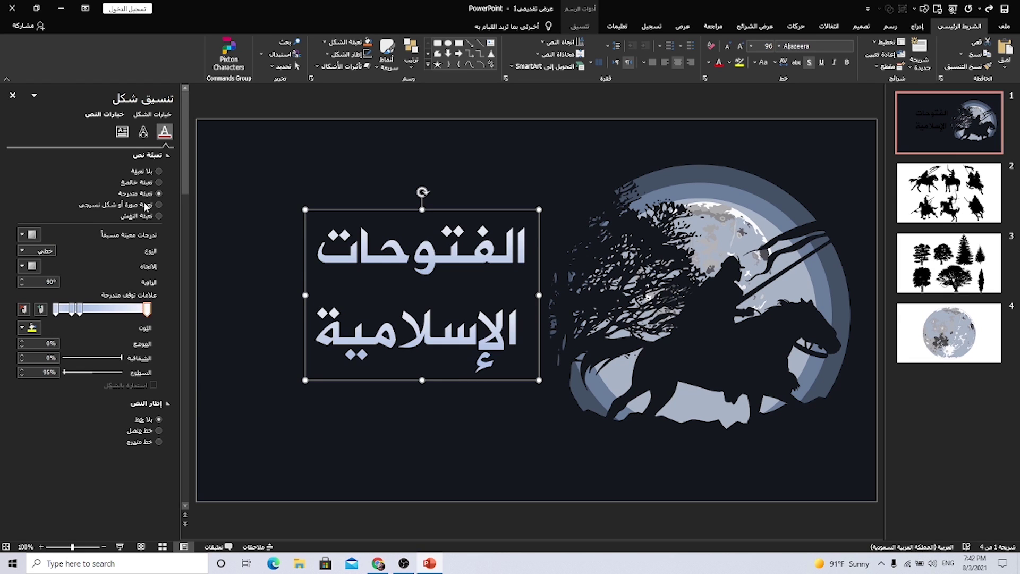
click(25, 309)
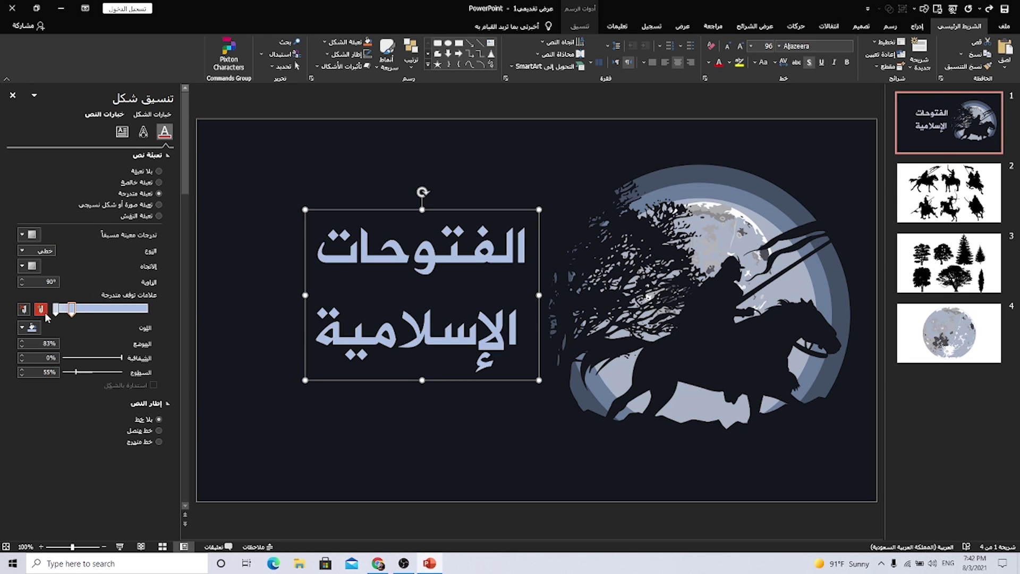
click(25, 309)
click(32, 327)
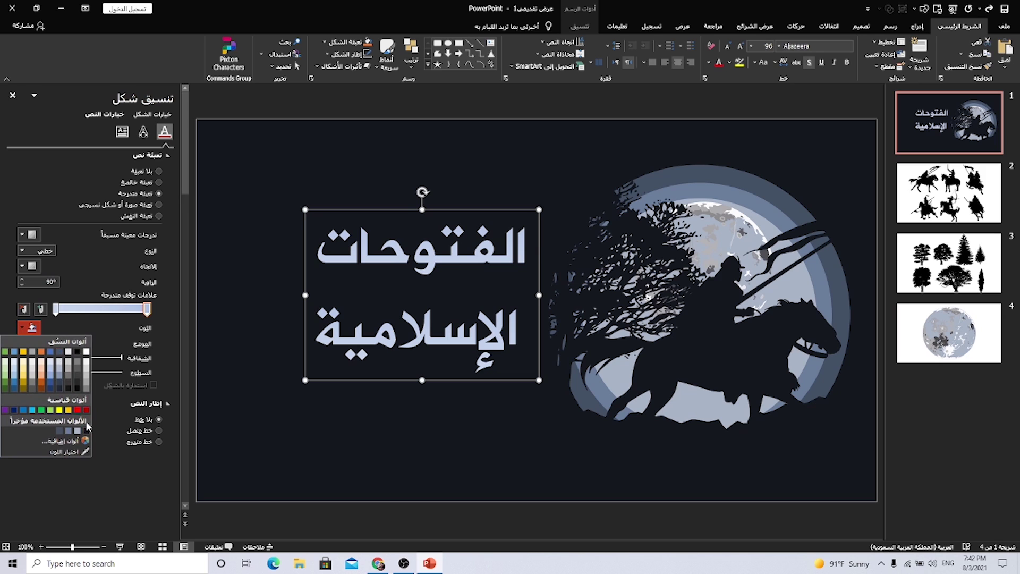
click(33, 419)
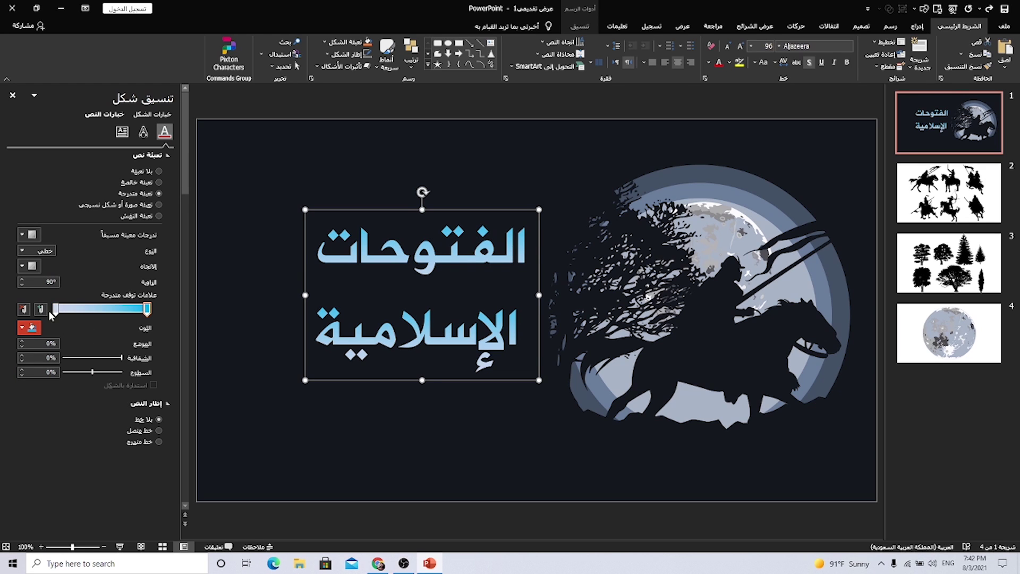
click(37, 326)
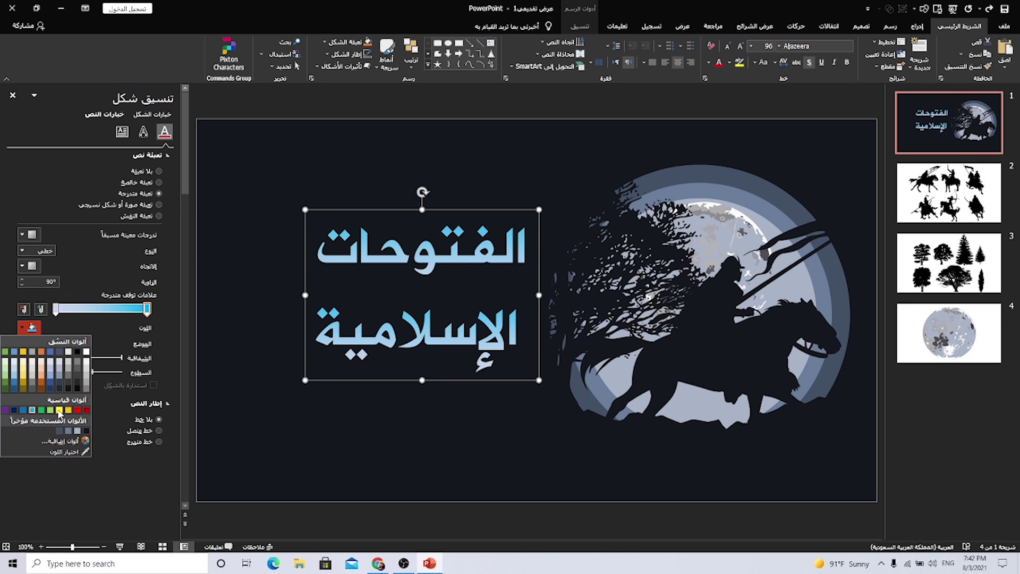
click(59, 410)
click(20, 330)
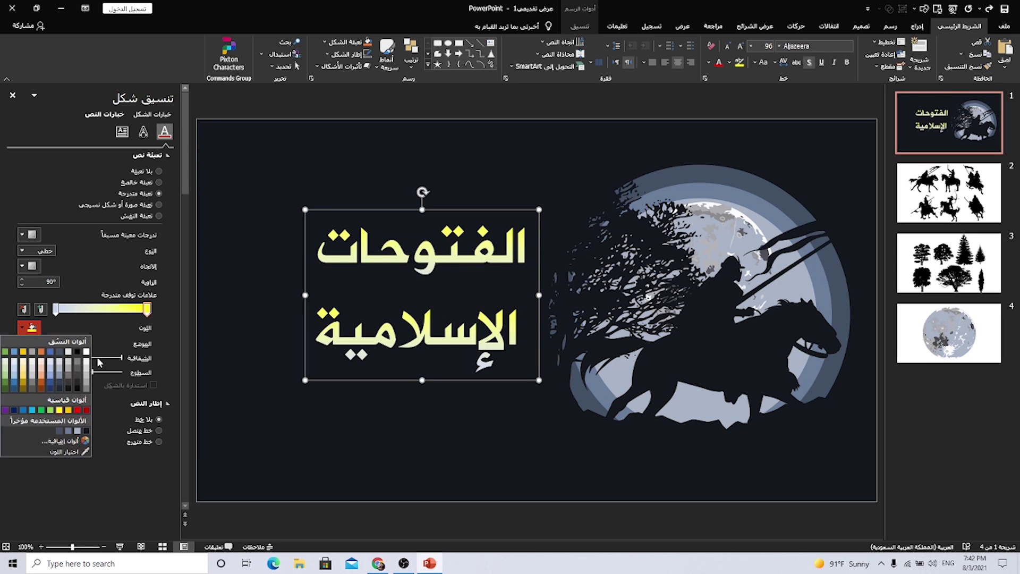
click(88, 350)
Set the gradient's left stop to light blue and its right stop to white
click(56, 310)
click(56, 310)
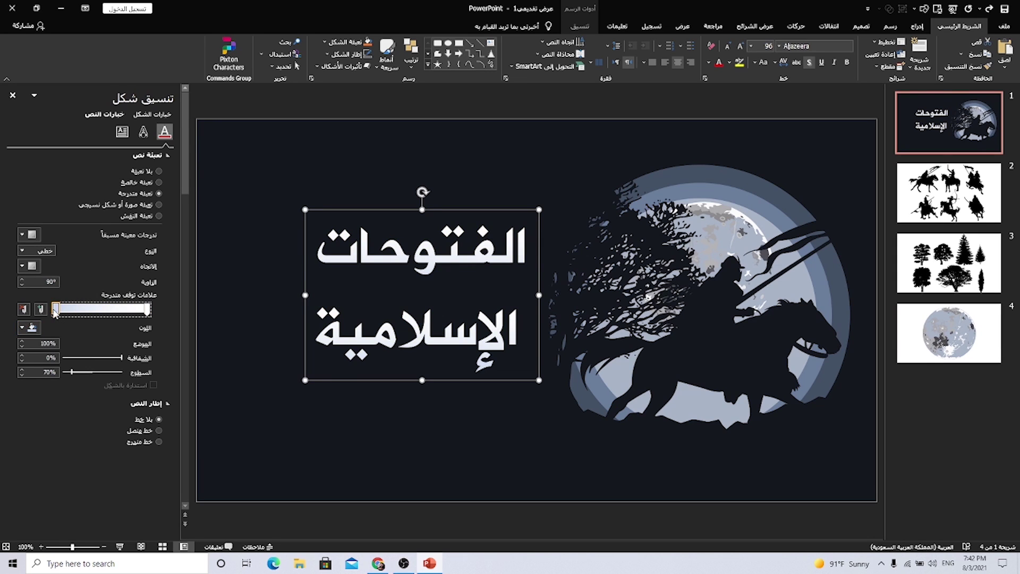
click(22, 328)
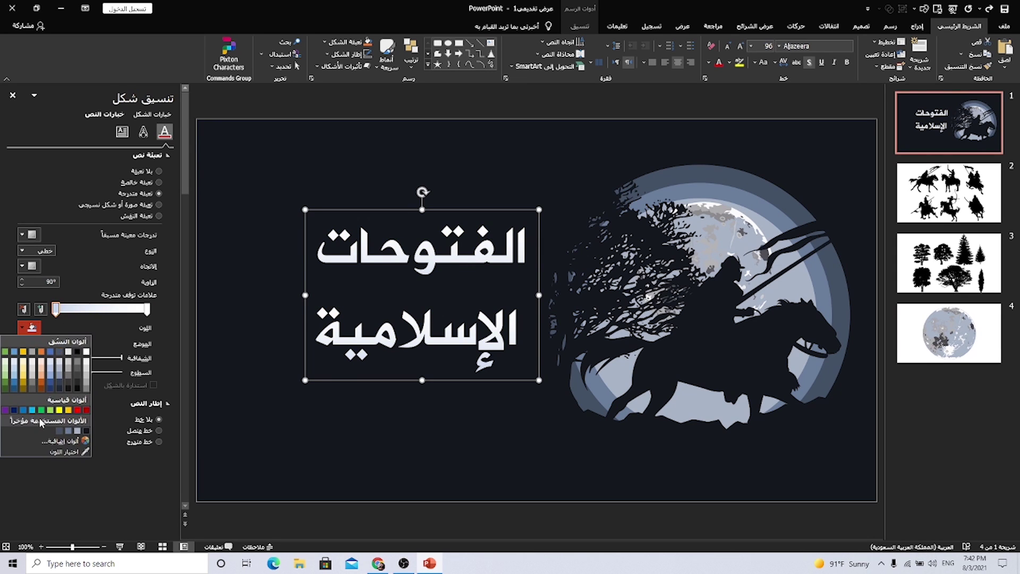
click(28, 413)
click(146, 310)
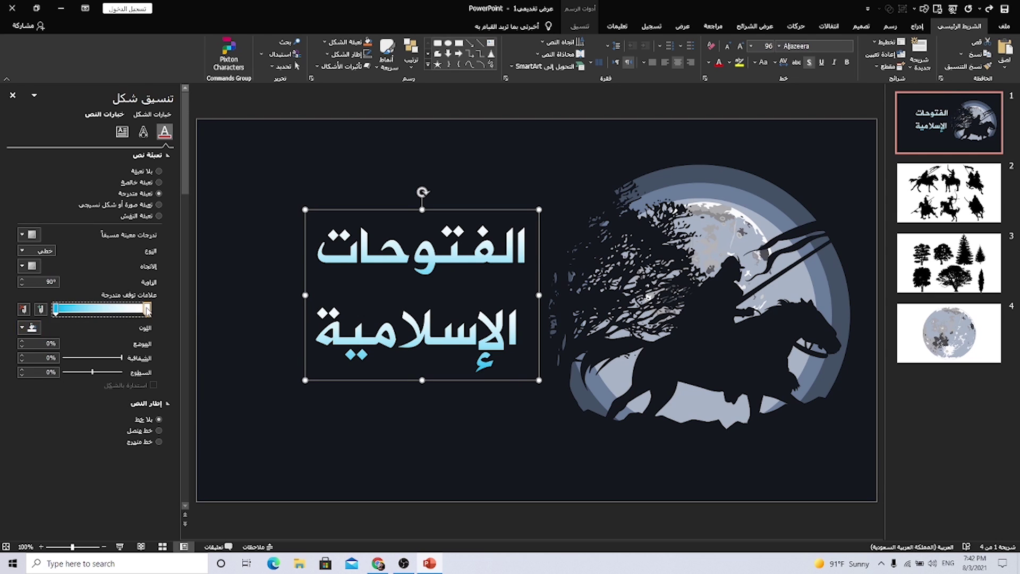
click(22, 328)
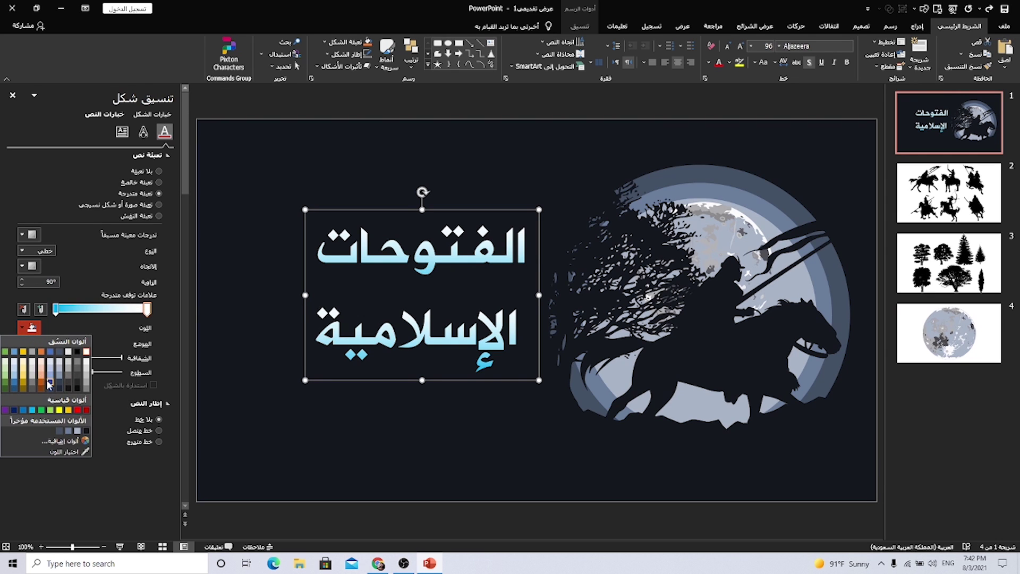
click(59, 410)
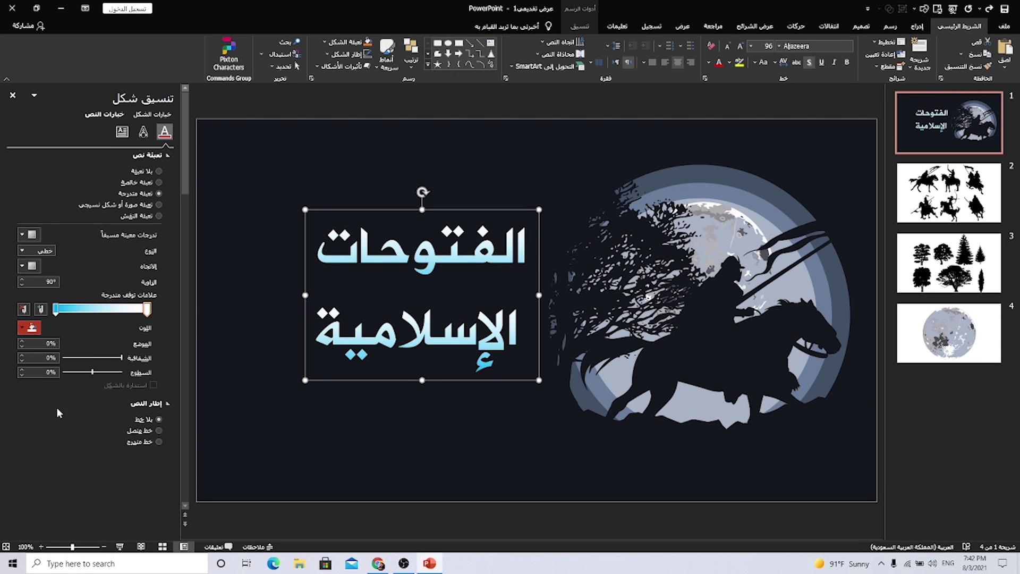
click(25, 330)
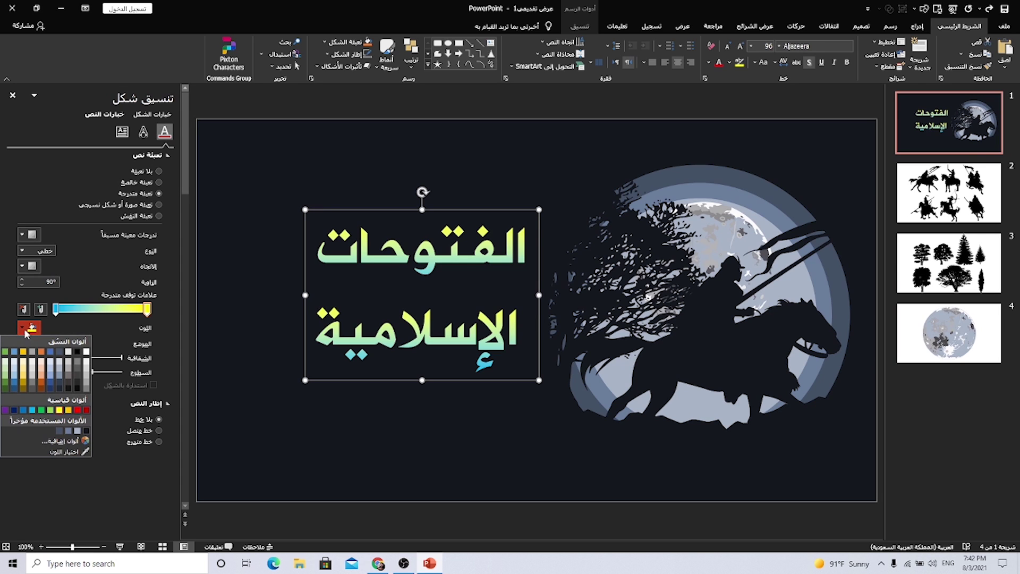
click(86, 351)
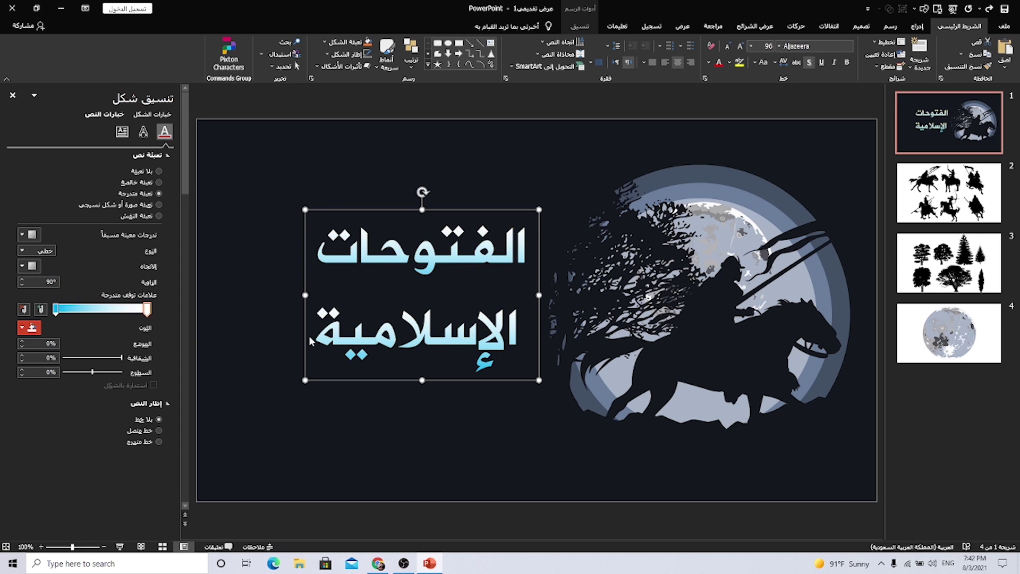
Enlarge the title to 138 pt and move it up and to the left
click(739, 46)
click(739, 46)
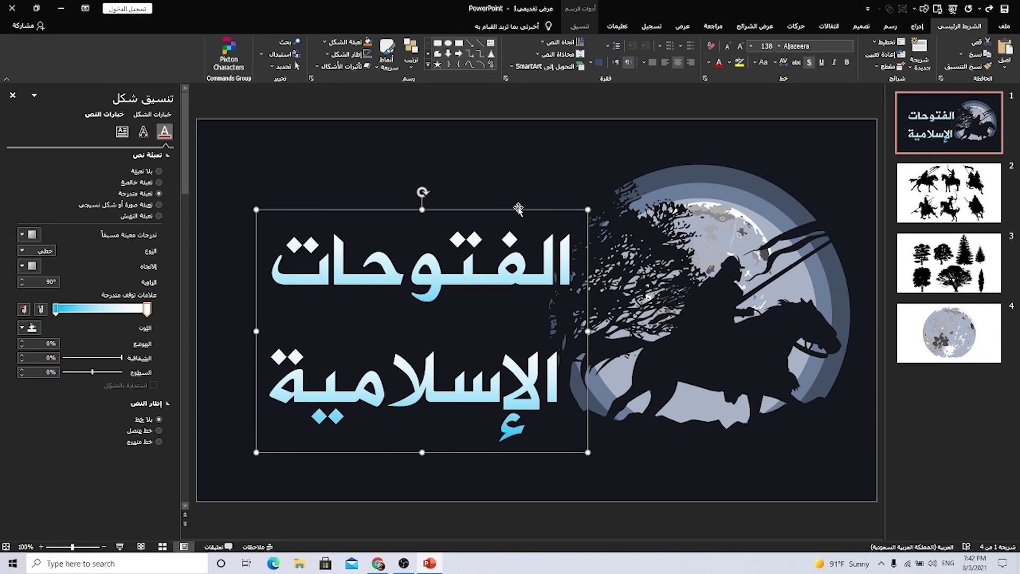
drag(517, 209, 476, 189)
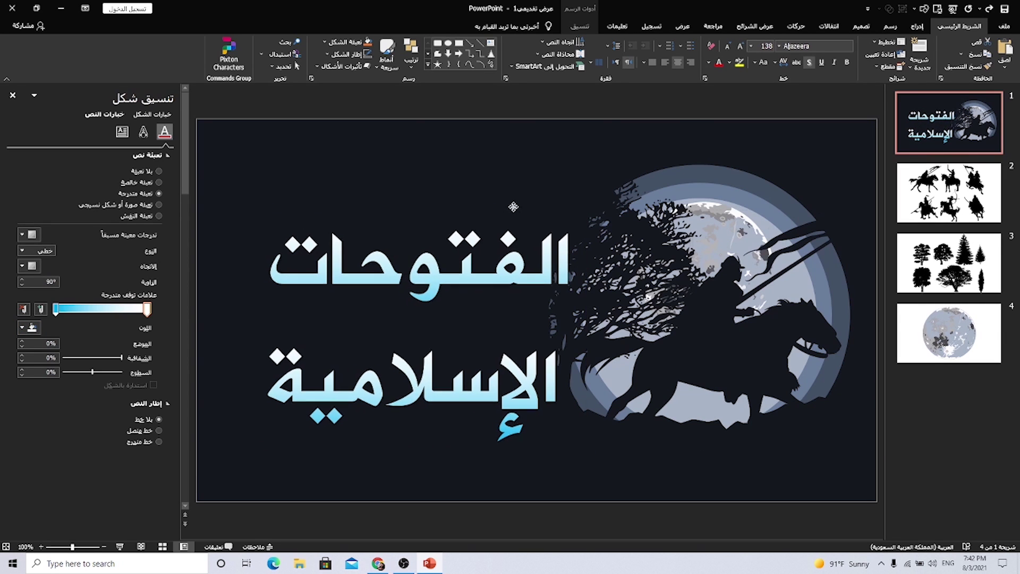
click(528, 443)
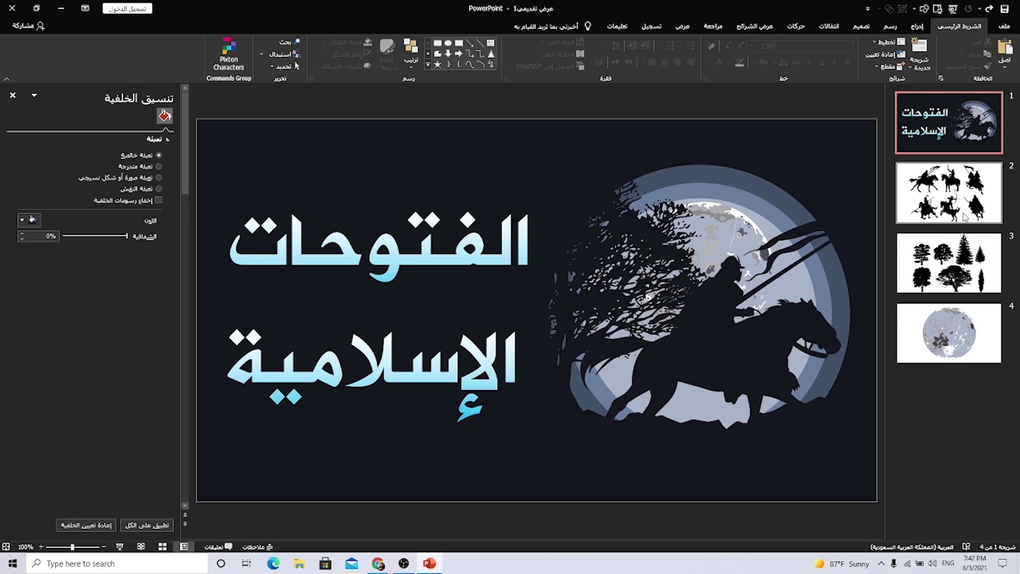
Select slides 2, 3 and 4 together and delete them
click(949, 194)
click(948, 263)
click(948, 332)
right_click(967, 337)
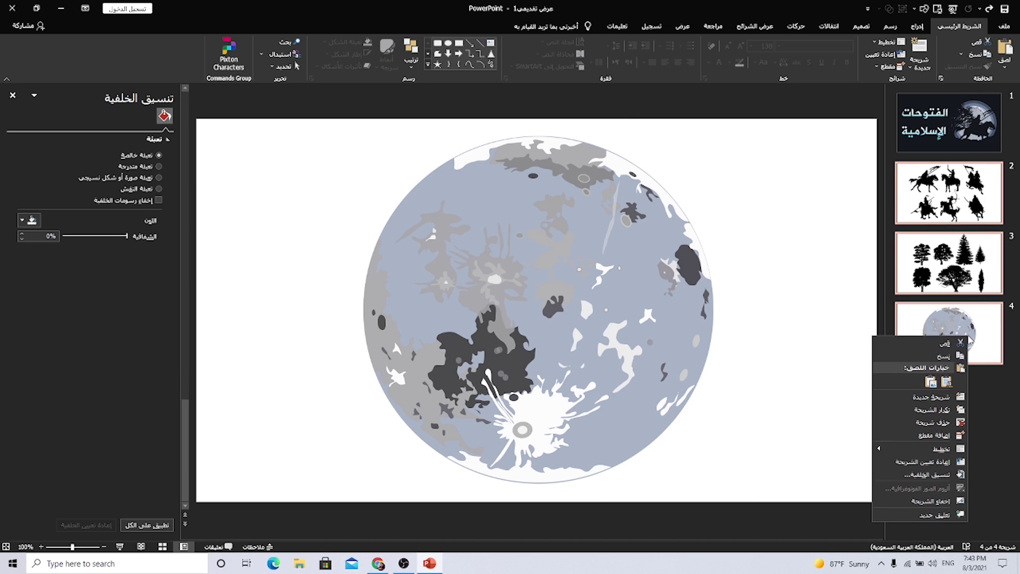
click(932, 423)
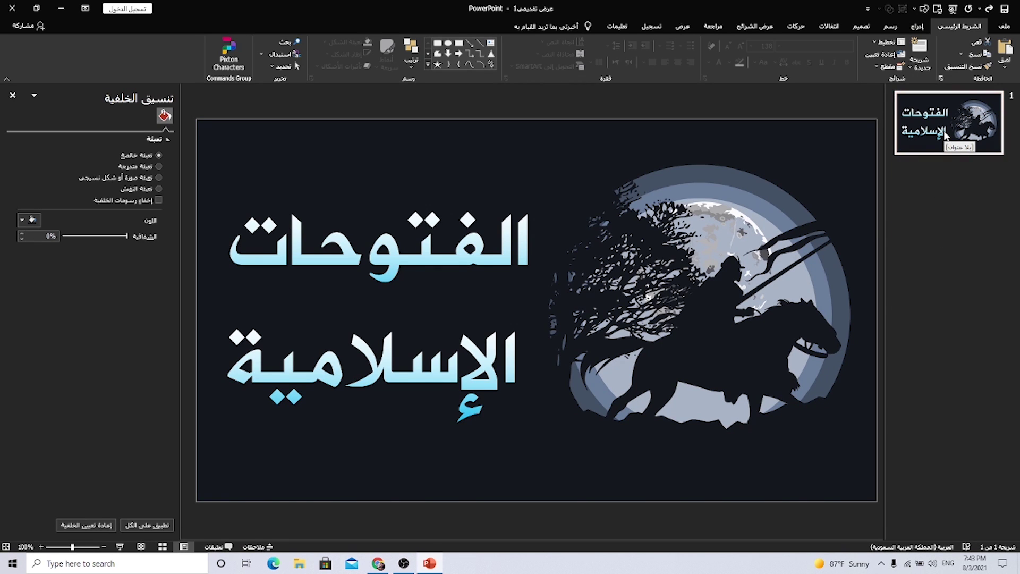
Save As to the Desktop, renaming the file 'مشروع تصميم سلايد افتتاحي باستخدام غرافيك فيكتور'
click(1004, 27)
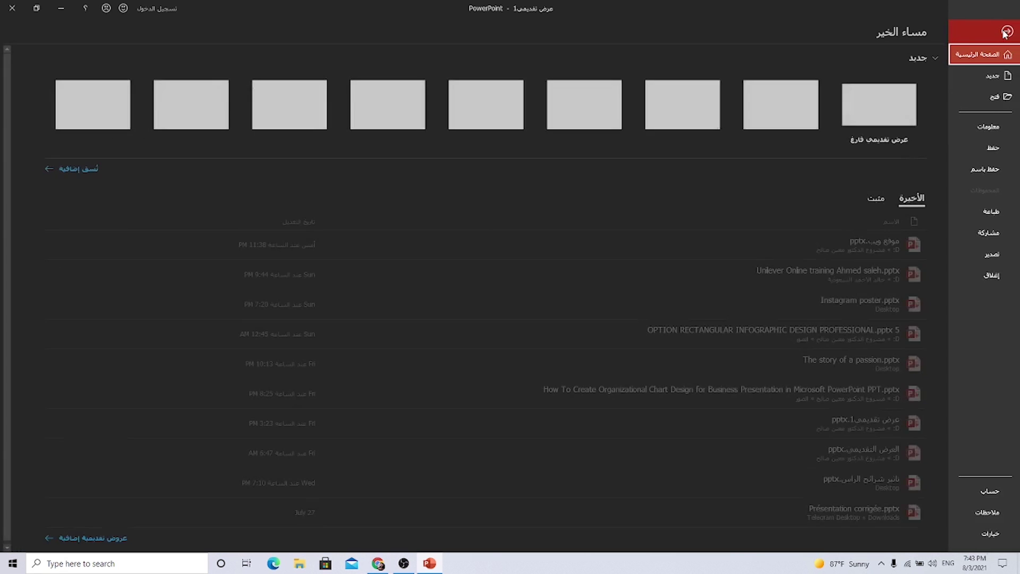
click(983, 169)
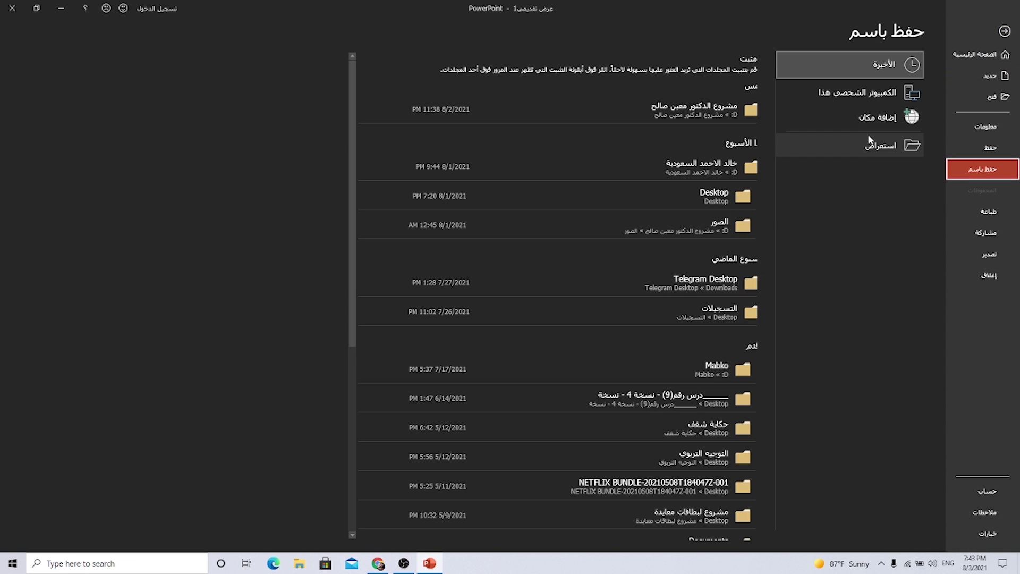
click(869, 141)
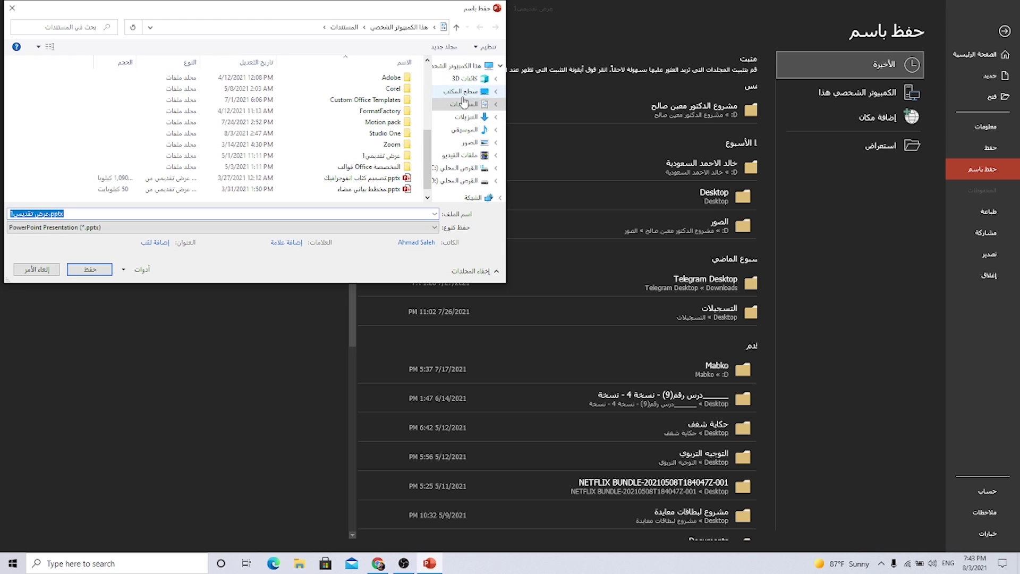
click(461, 91)
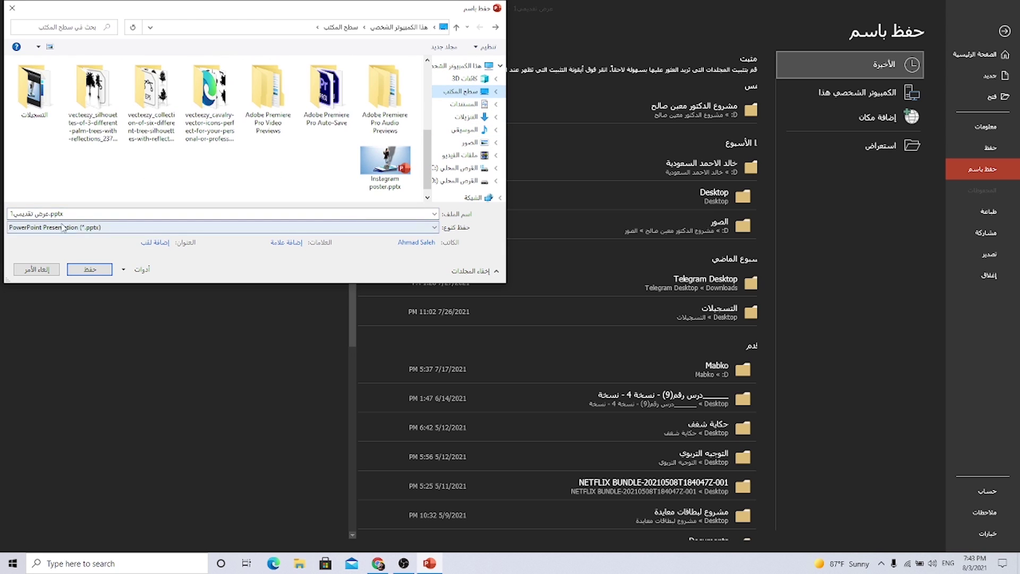
click(42, 212)
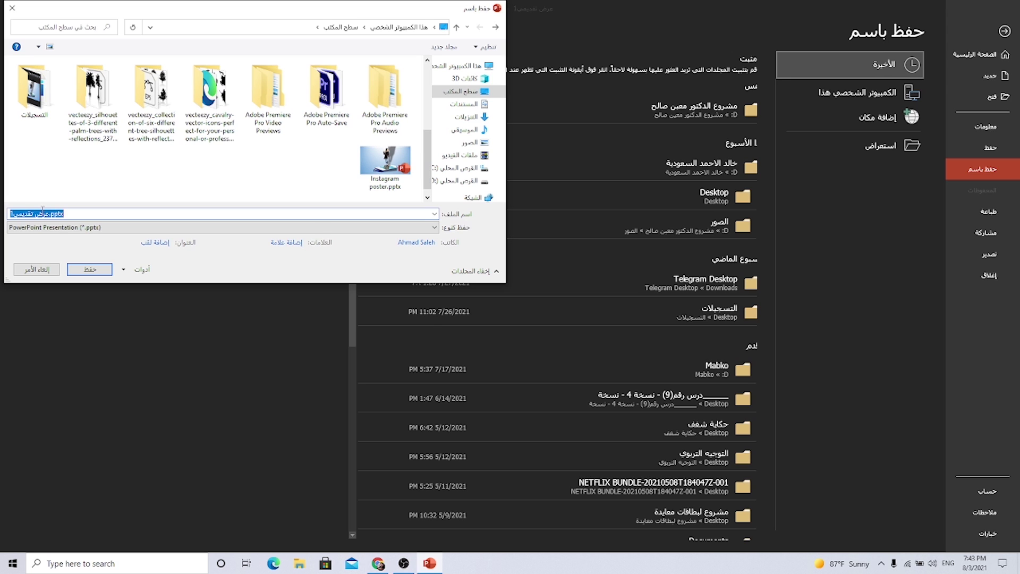
key(BackSpace)
text(مشروع)
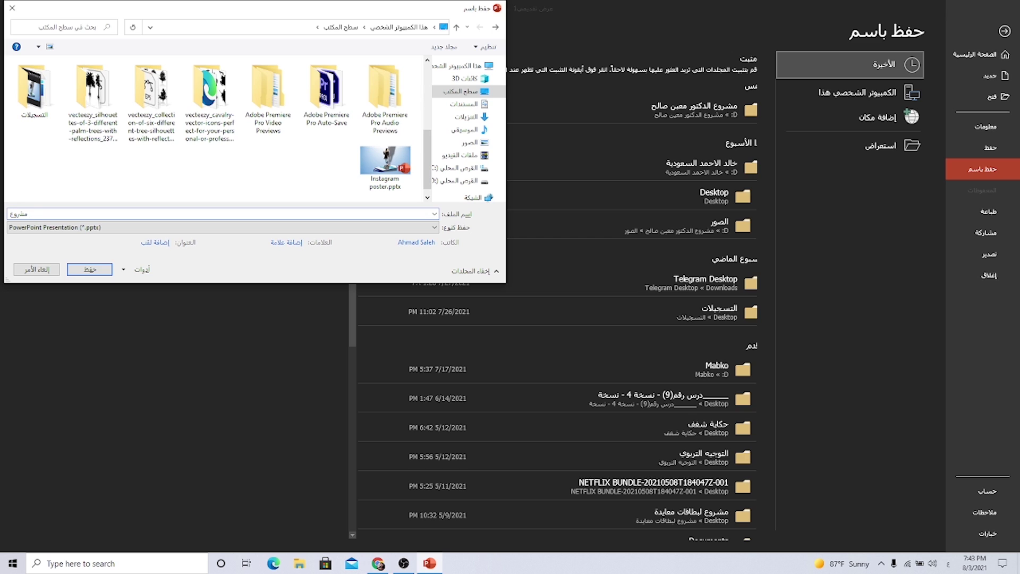
text(تصمي)
text(م سلايد اف)
text(تتاحي با)
text(ستخدام)
text( غرافيك في)
text(كتور)
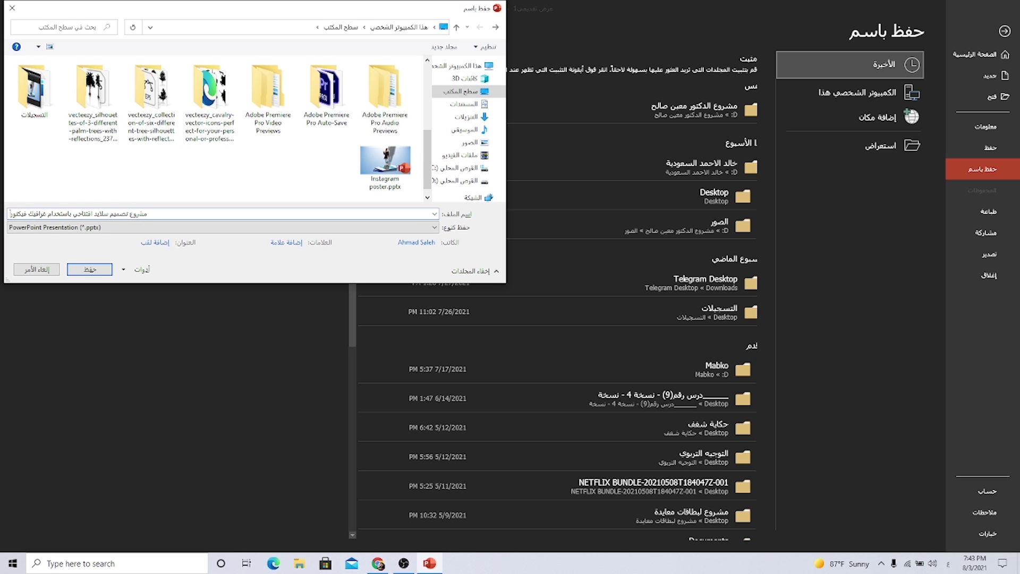
key(Return)
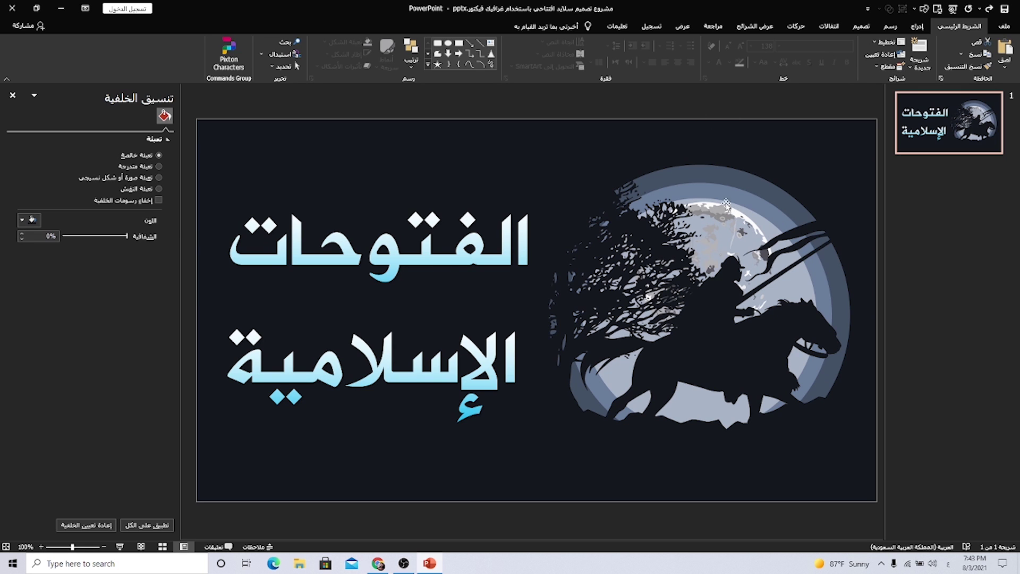
Save just the current slide as a JPEG on the Desktop, then close PowerPoint
click(1004, 27)
click(981, 170)
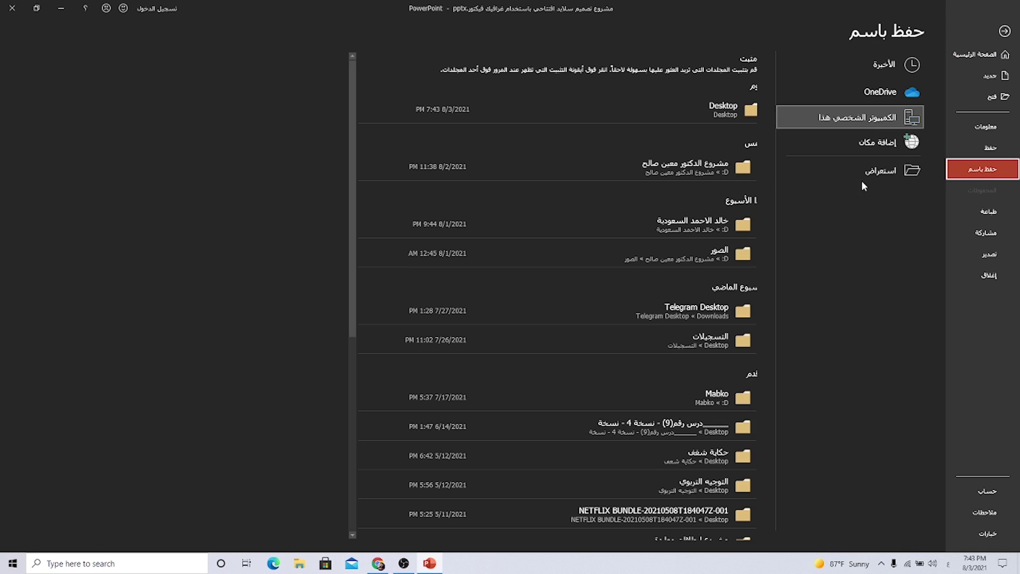
click(874, 173)
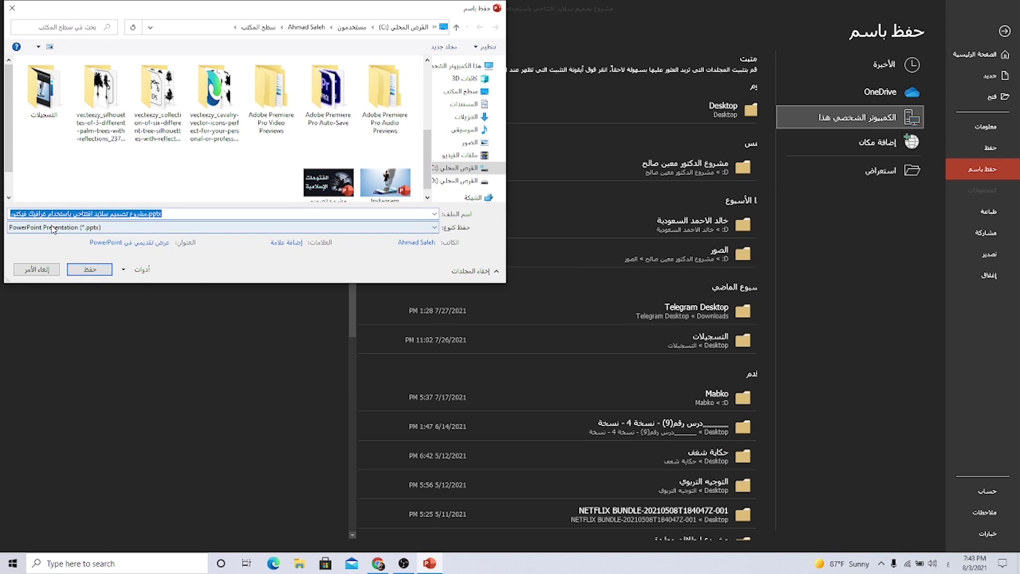
click(57, 227)
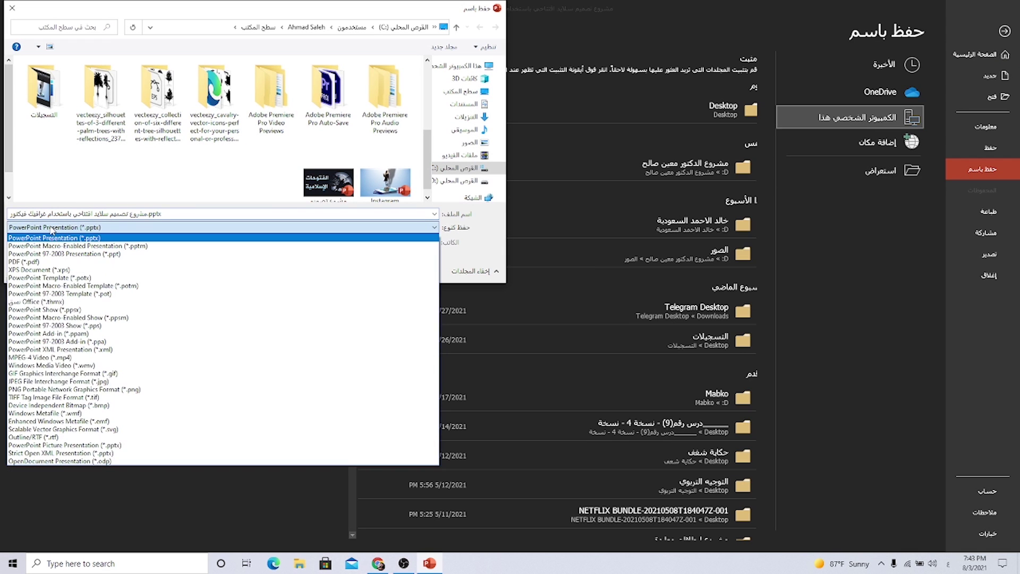
click(21, 389)
click(95, 268)
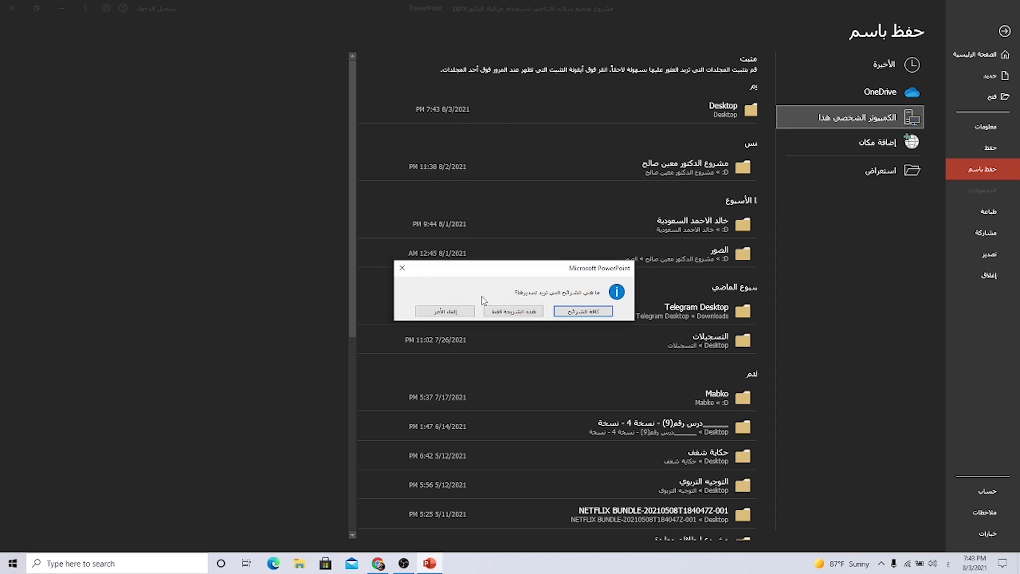
click(513, 312)
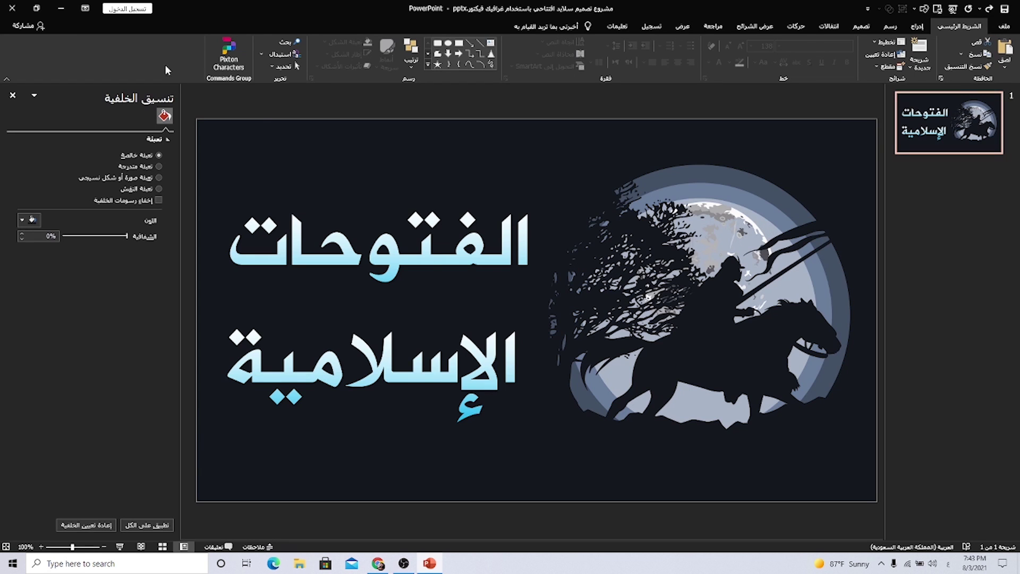
click(11, 10)
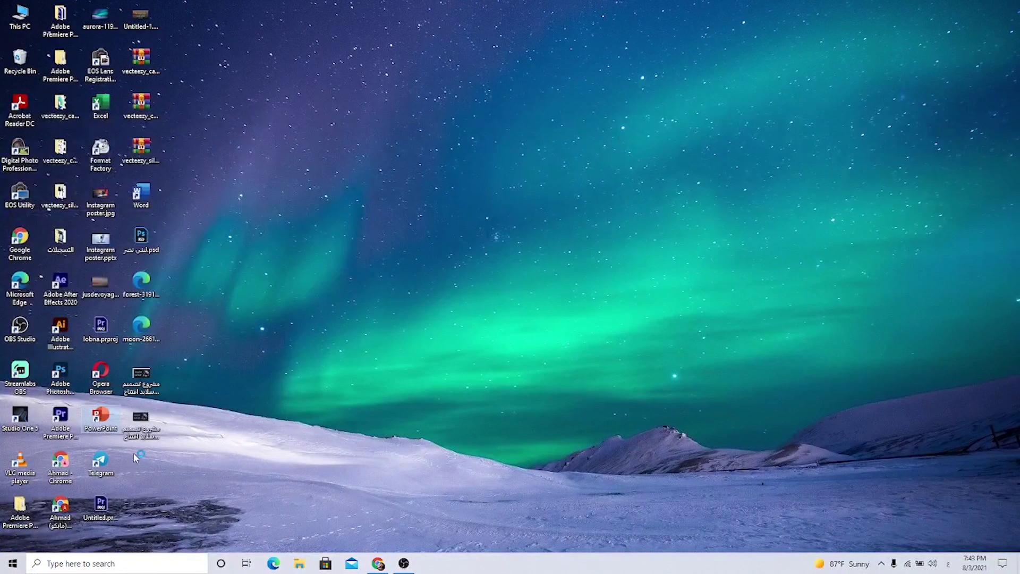
Open the exported JPG of the title slide from the desktop
click(141, 378)
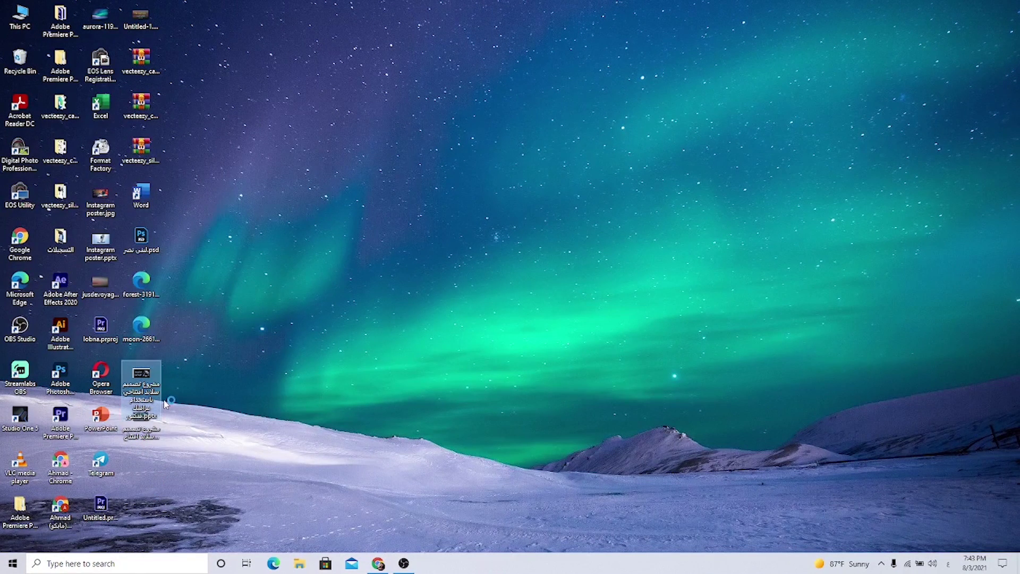
click(151, 444)
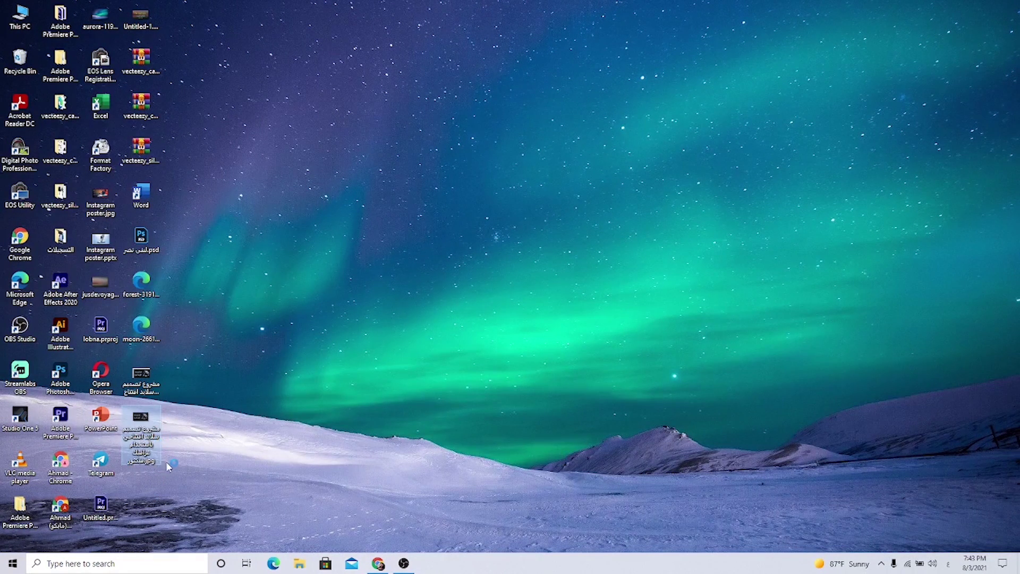